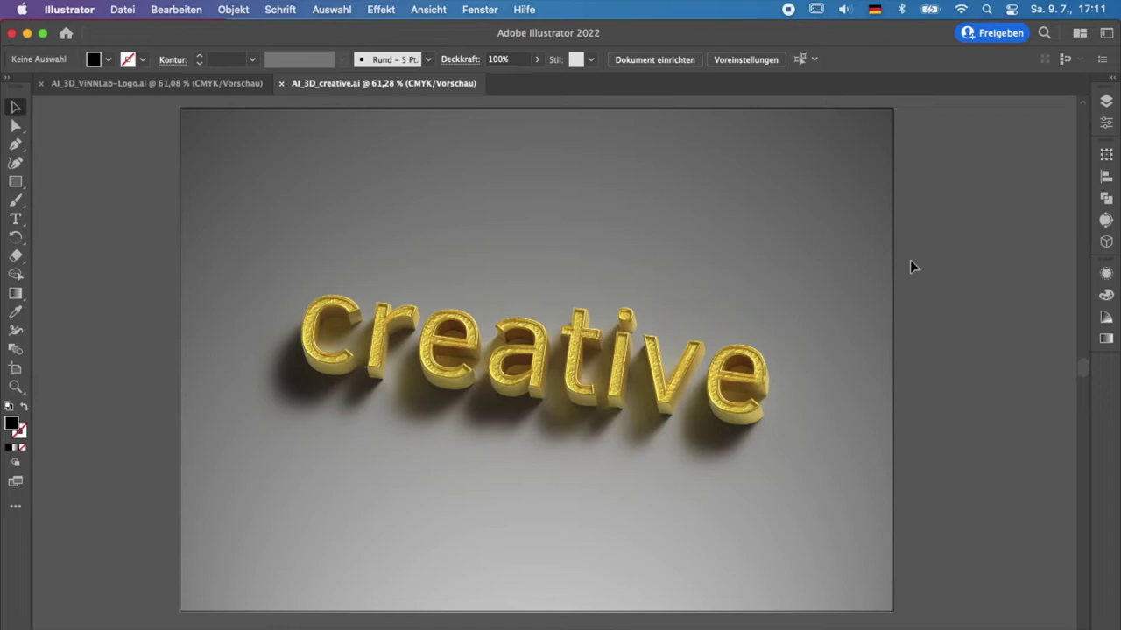
Switch to the AI_3D_ViNNLab-Logo.ai document showing the flat ViNN:Lab logo.
drag(464, 394, 464, 442)
click(122, 87)
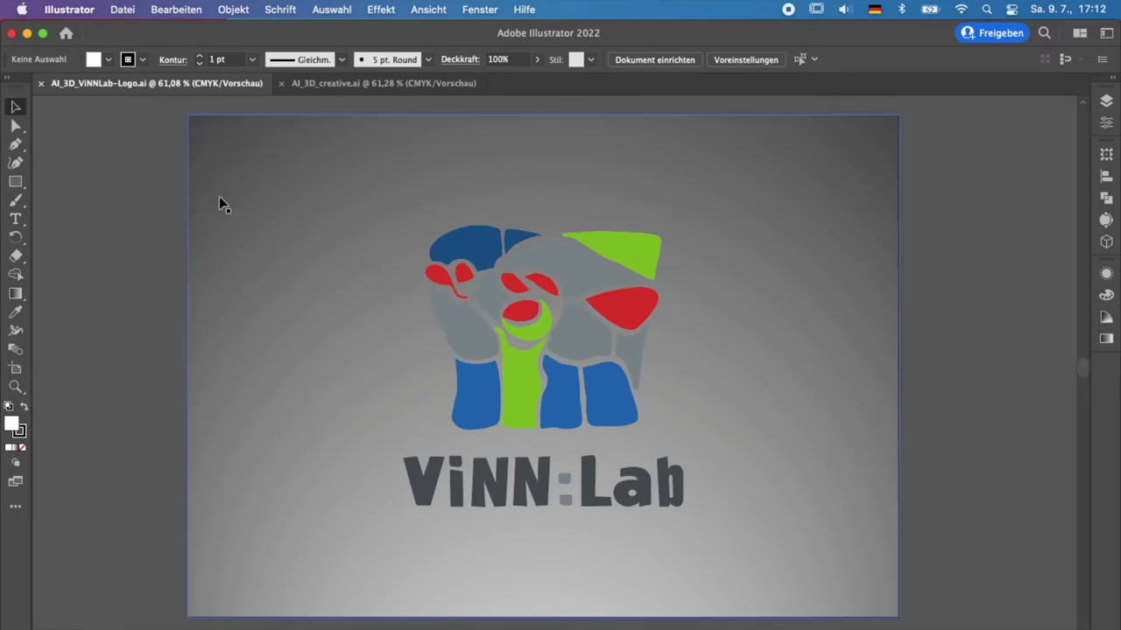
Move the grey background rectangle, then undo the move and deselect it.
click(263, 210)
mouse_move(318, 134)
mouse_down()
mouse_move(431, 182)
mouse_move(354, 170)
mouse_up()
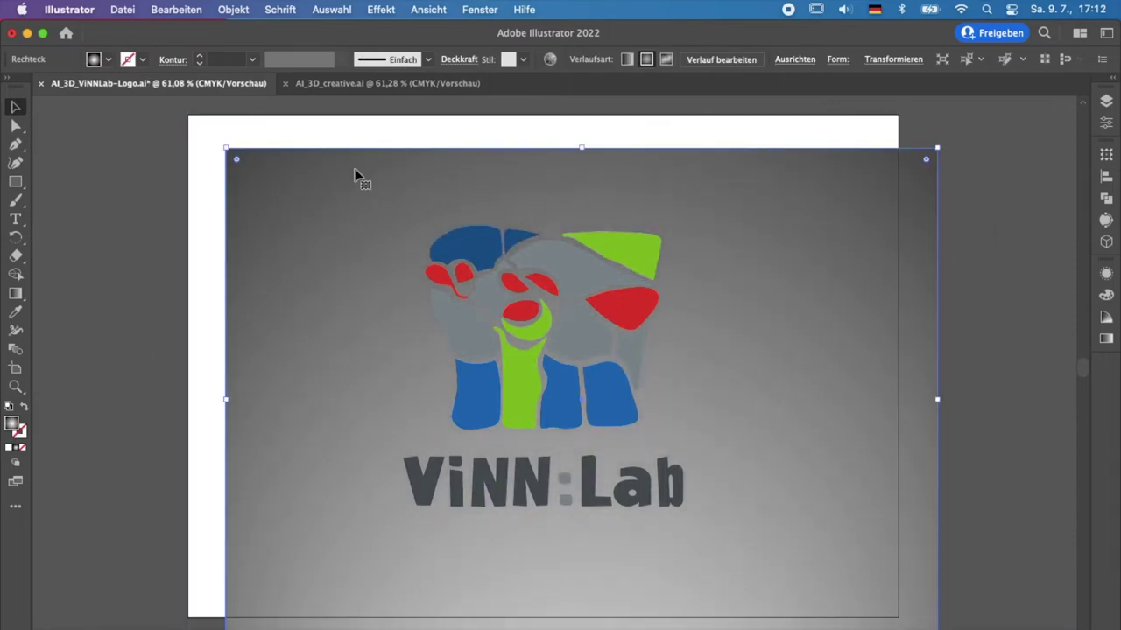
key(ctrl+z)
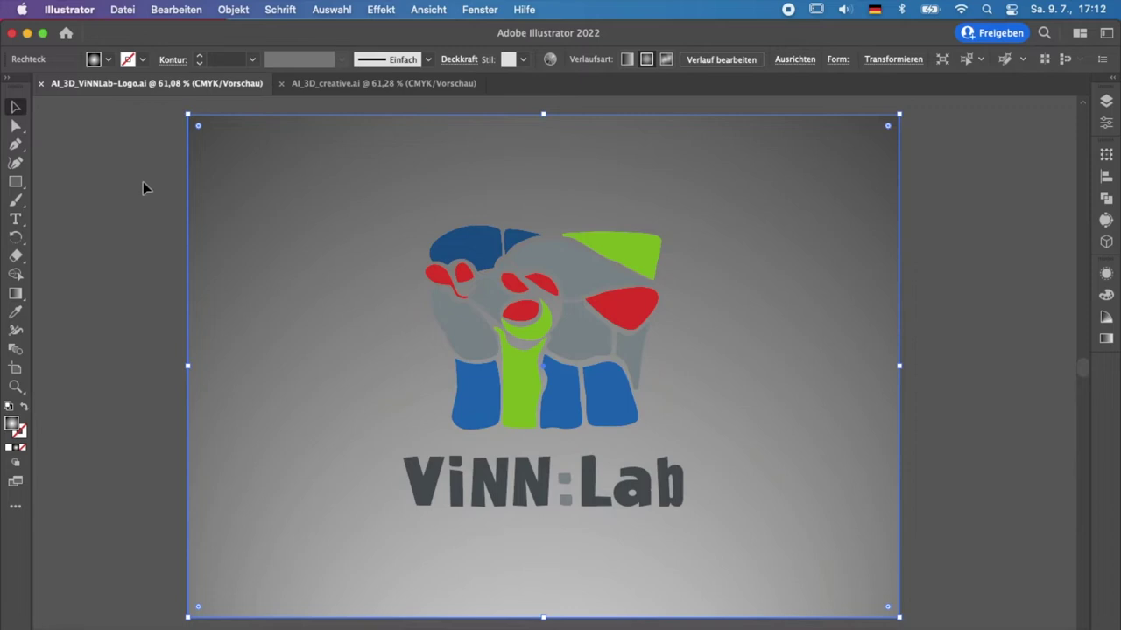
click(142, 184)
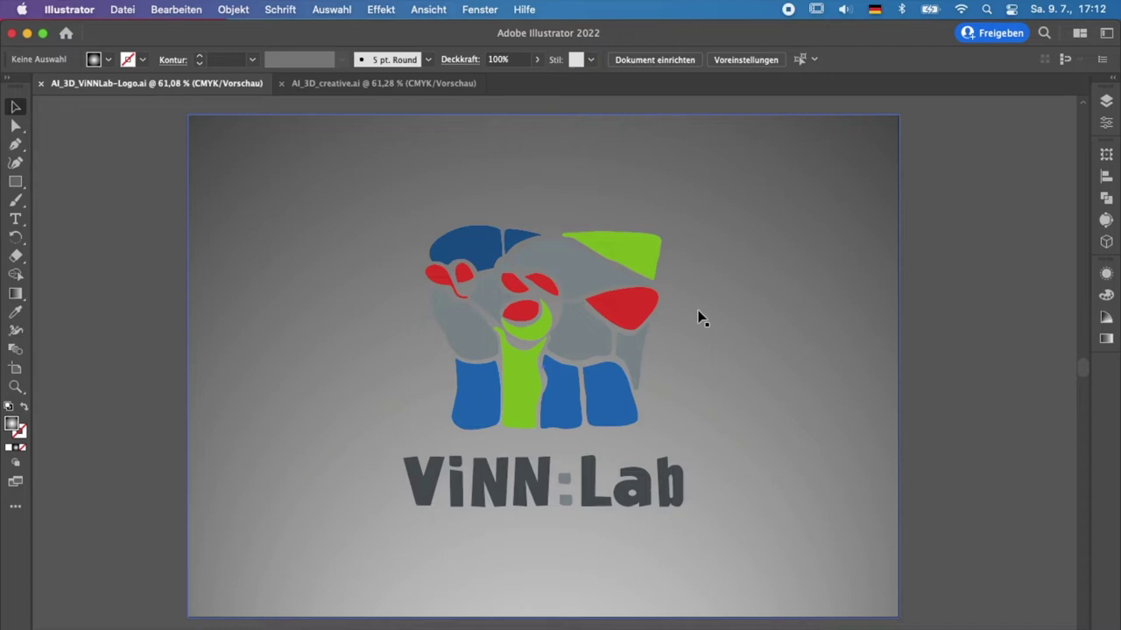
Switch to the gold creative document and back, then select the whole logo group.
click(353, 87)
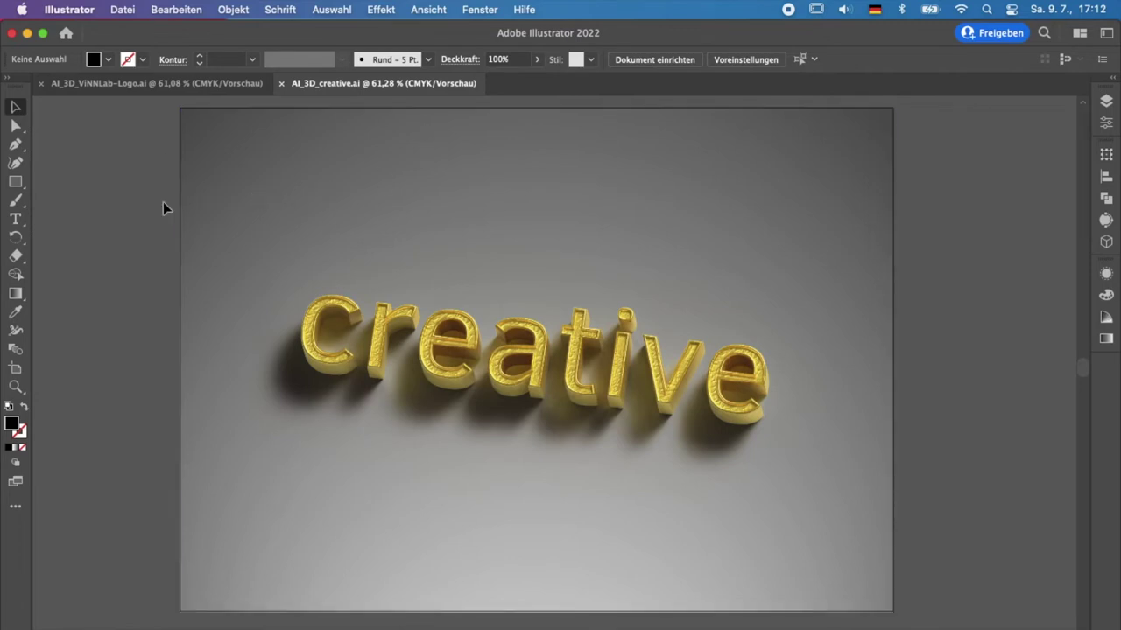
click(141, 83)
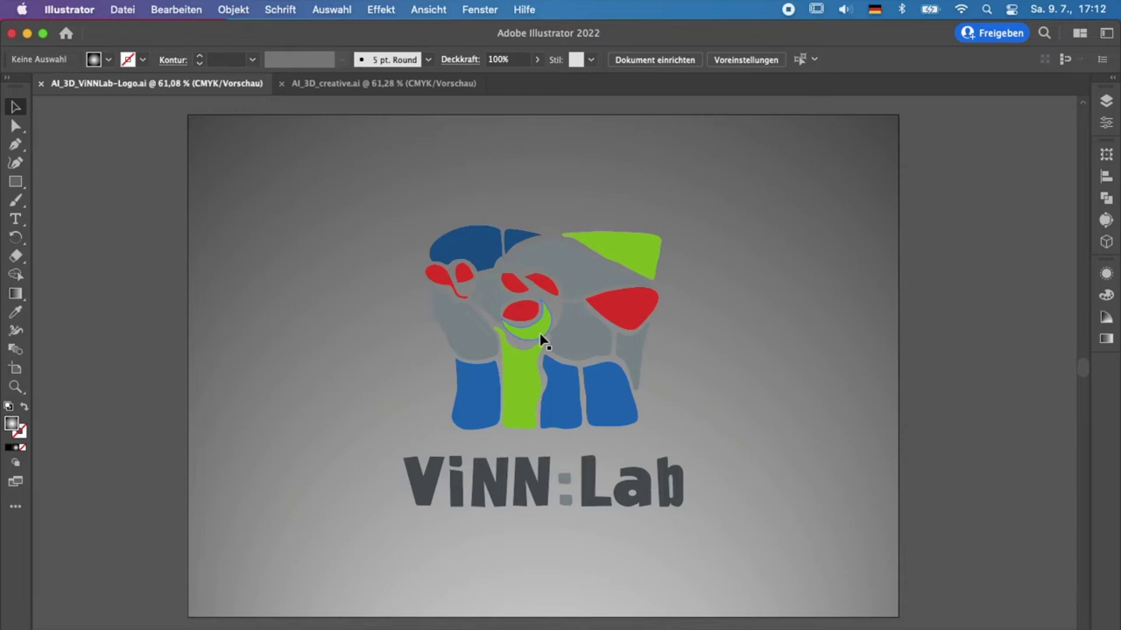
click(540, 340)
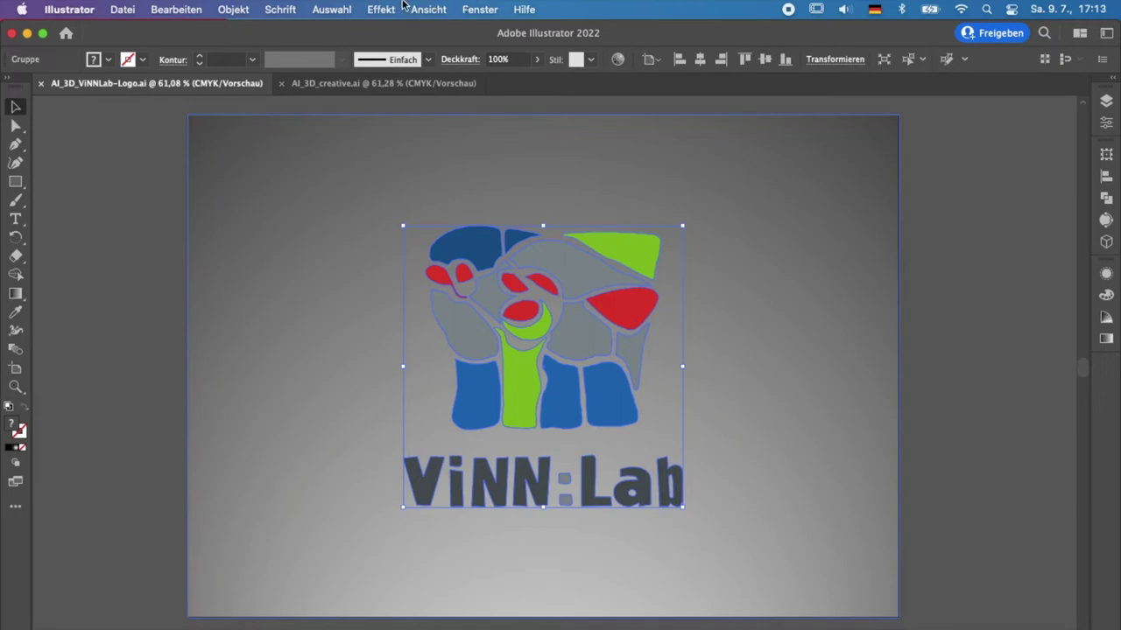
Open the 3D und Materialien panel on its Objekt tab, enlarged to show the 3D types.
click(473, 9)
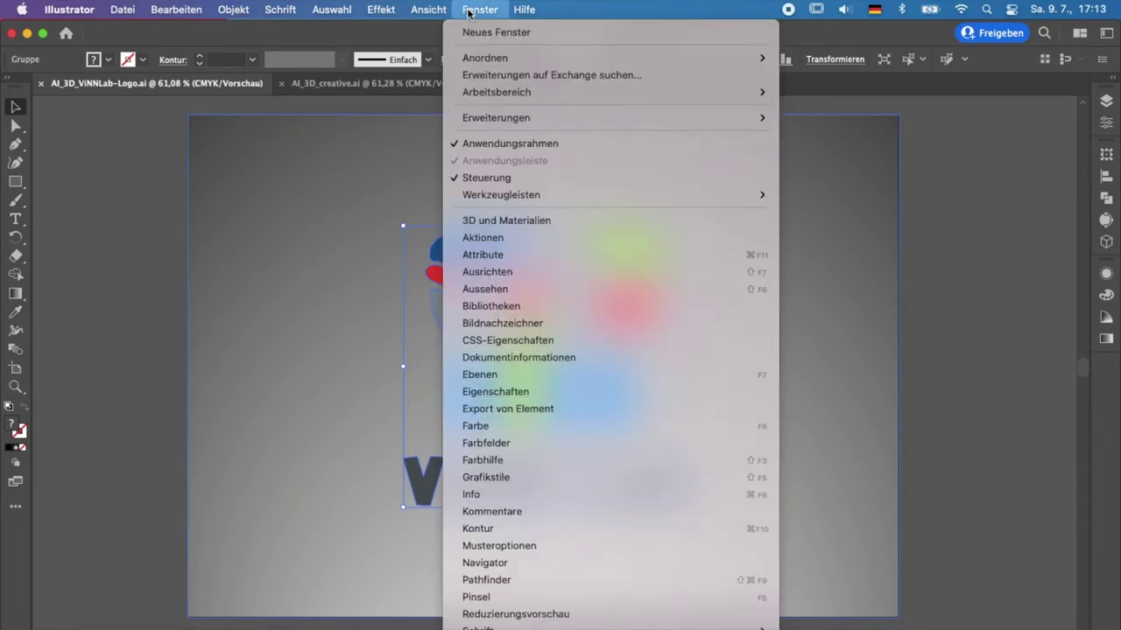
click(512, 220)
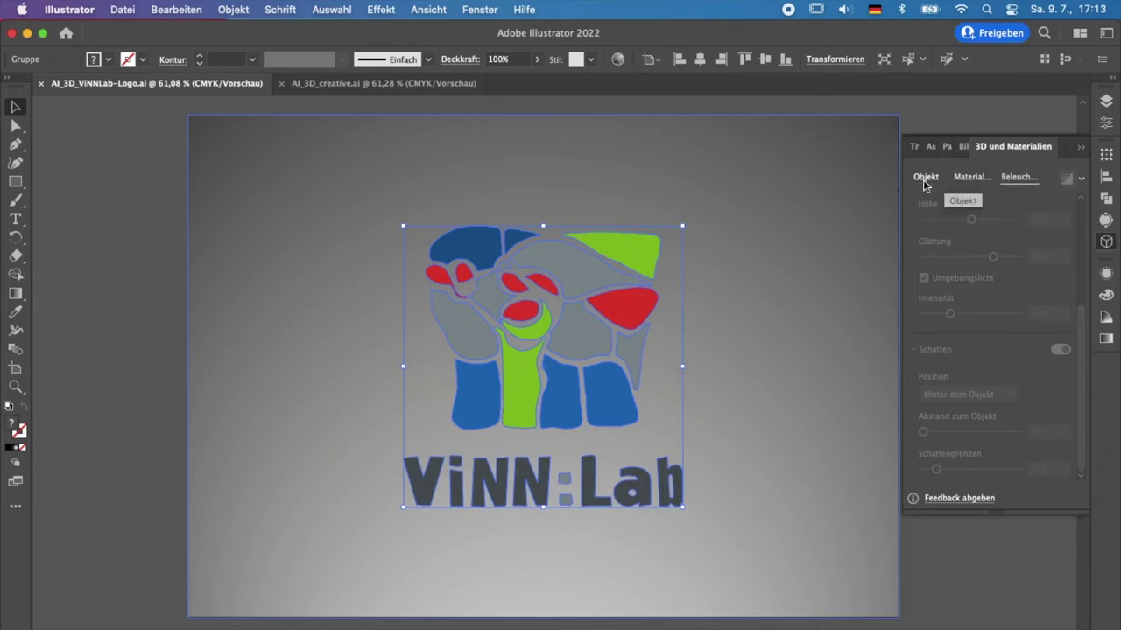
click(923, 179)
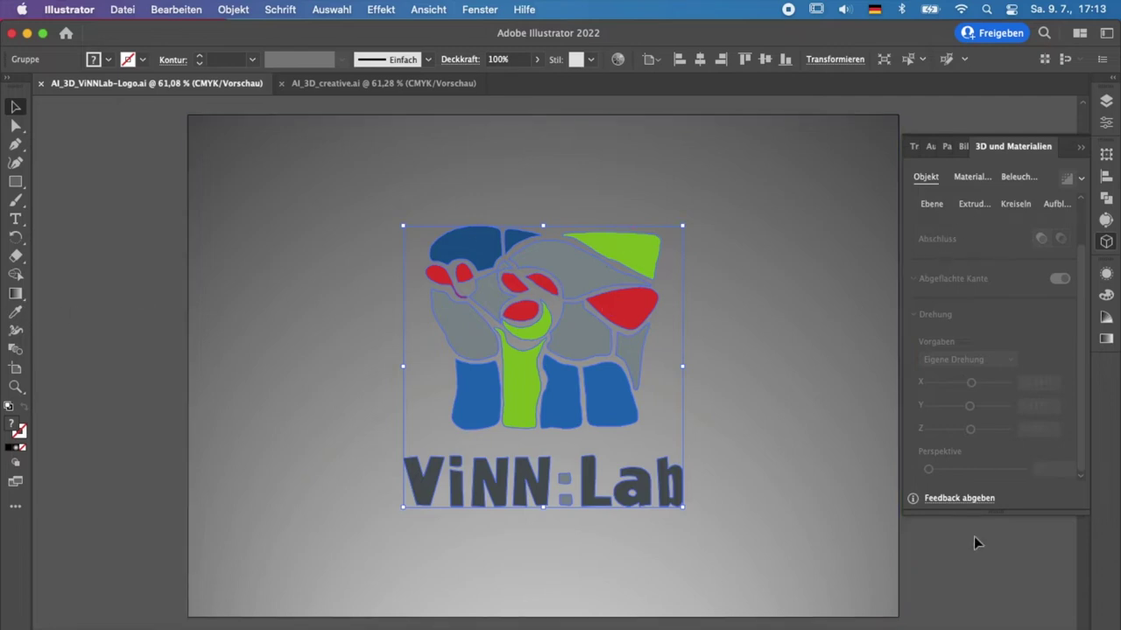
drag(971, 515, 968, 597)
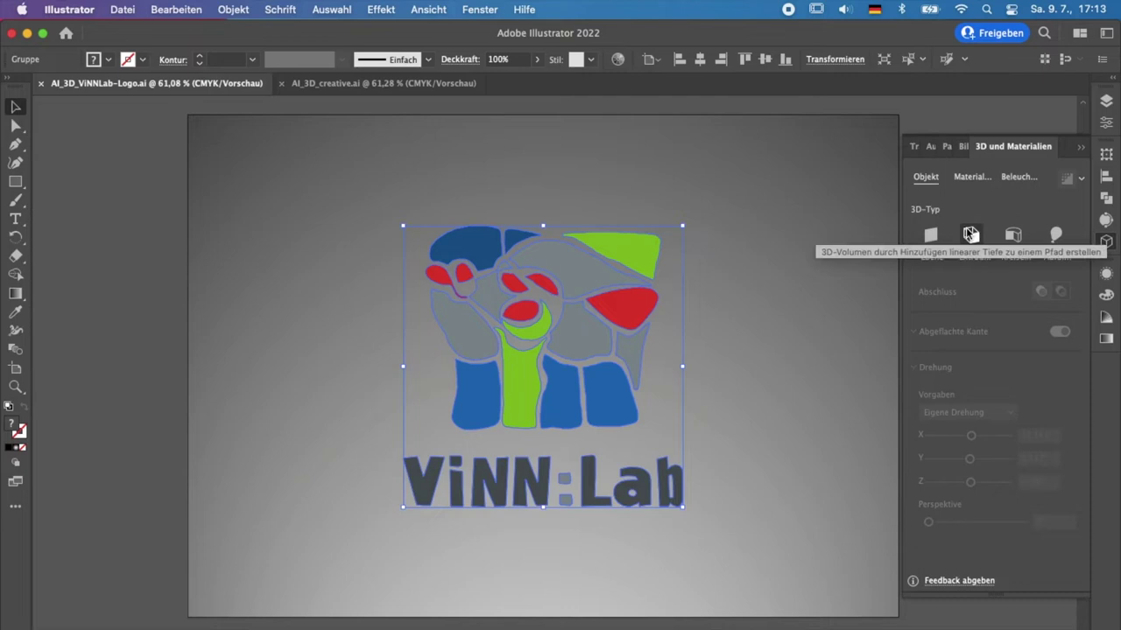
Extrude the ViNN:Lab logo into 3D at 54 pt depth, previewing the render.
click(970, 233)
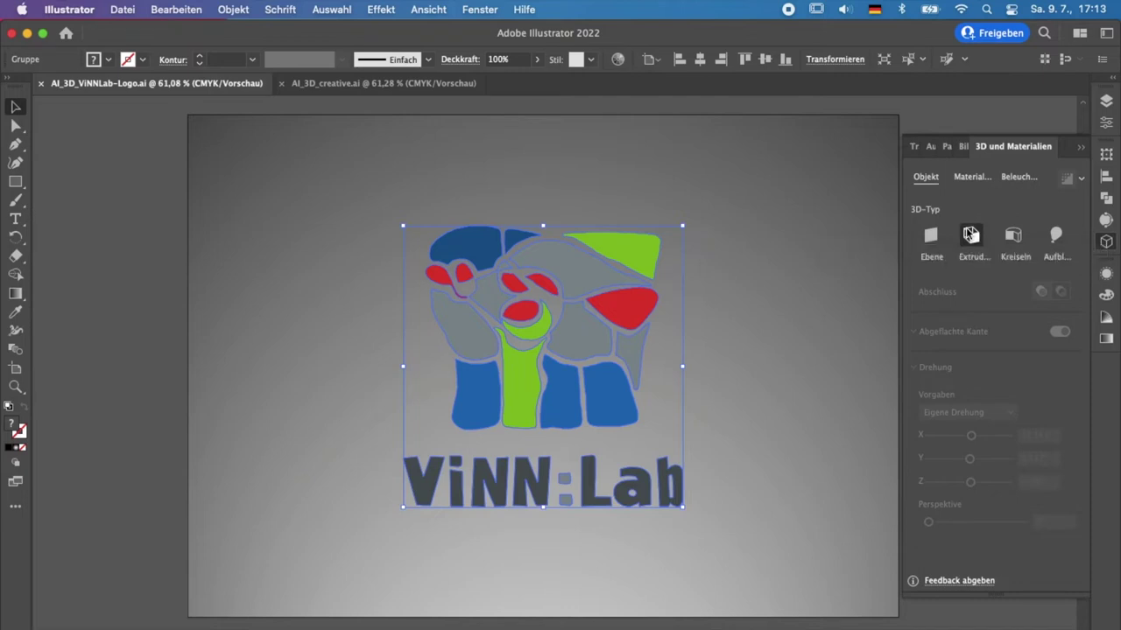
click(955, 105)
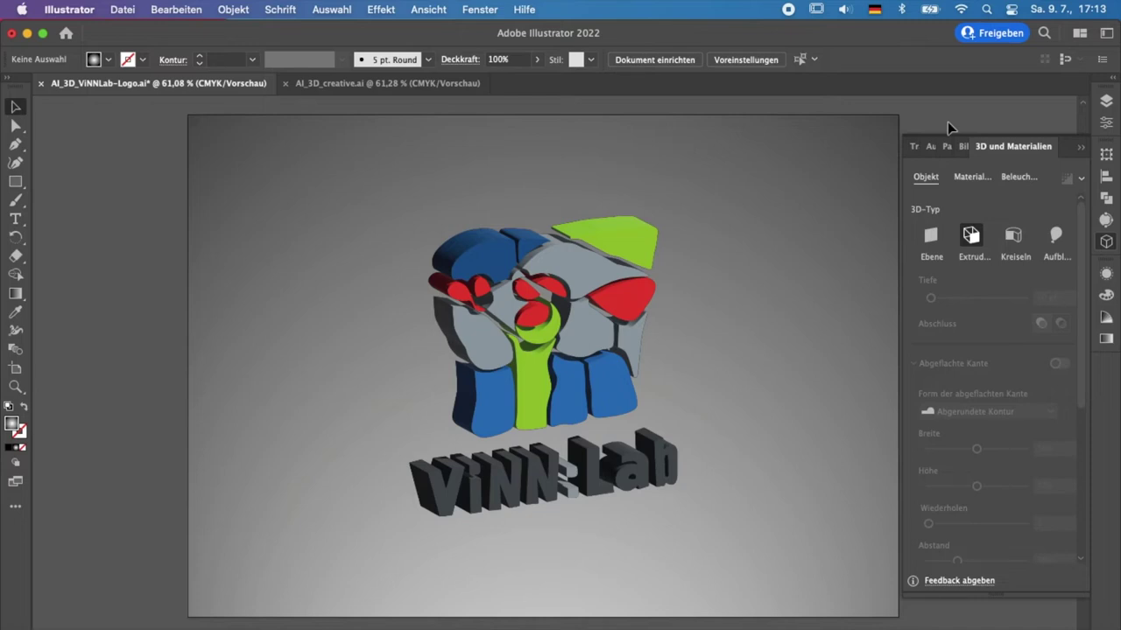
click(518, 324)
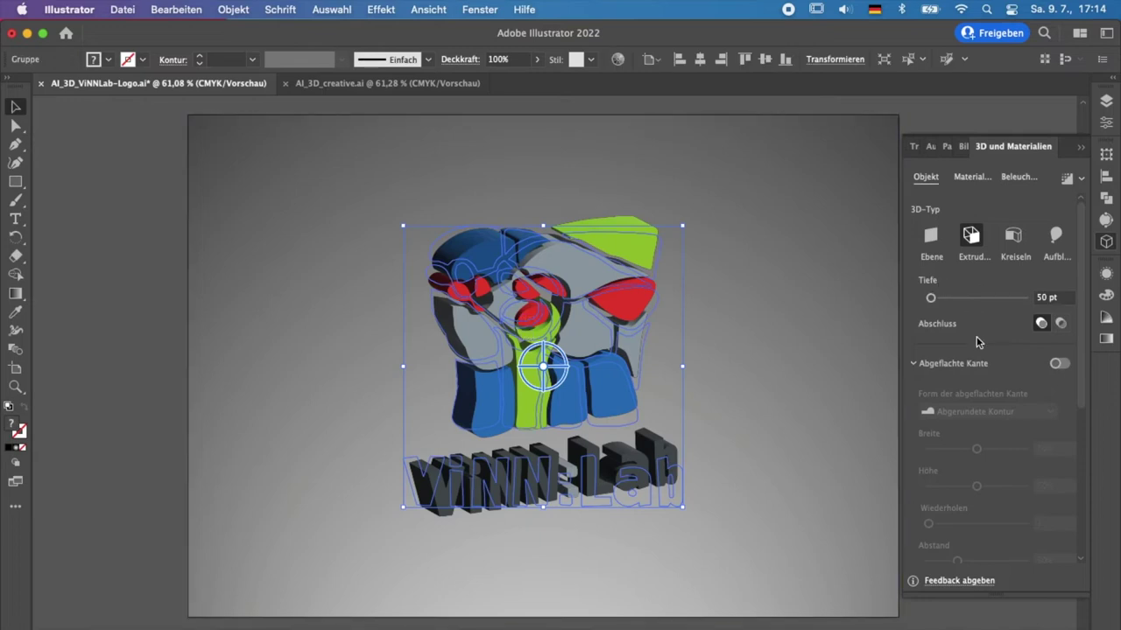
scroll(977, 326, down, 1)
scroll(976, 326, down, 2)
scroll(975, 325, up, 3)
key(super+shift+a)
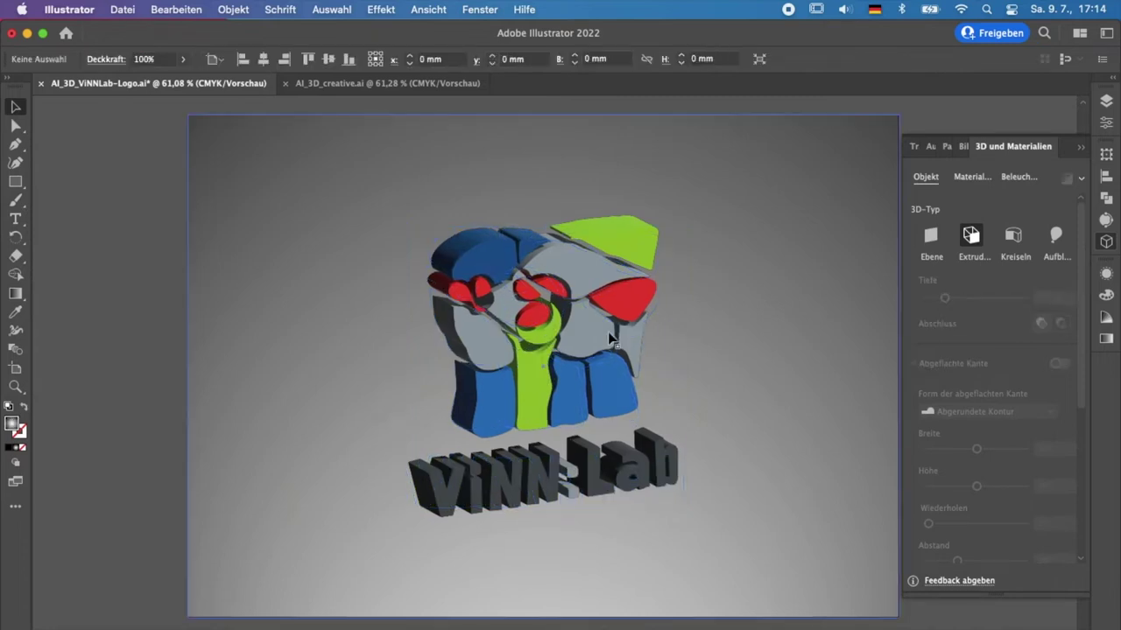
click(580, 268)
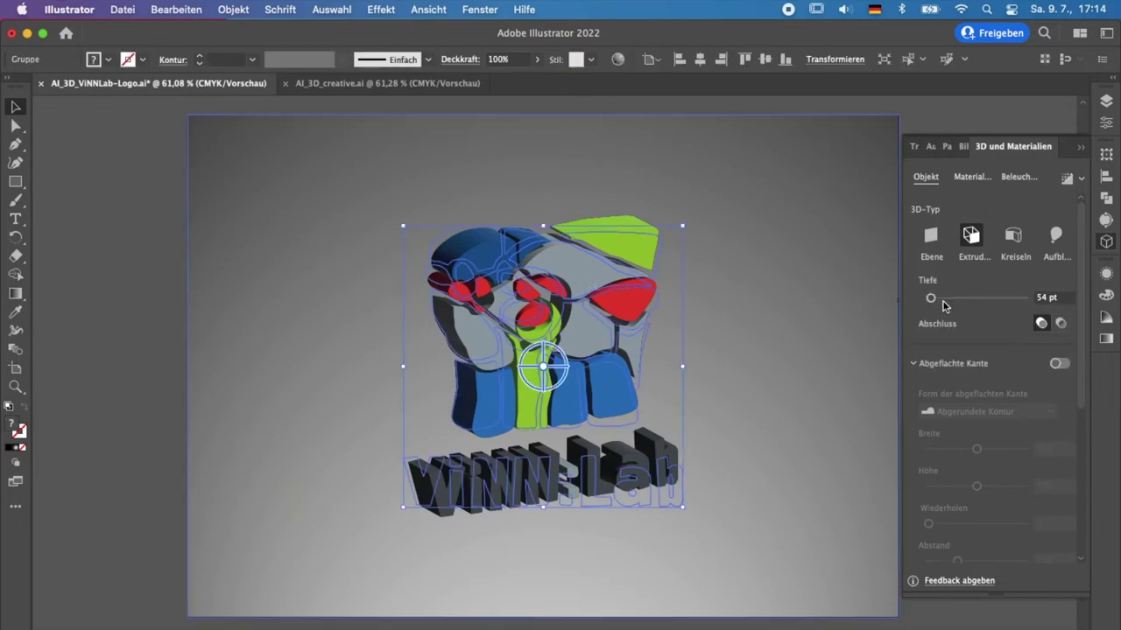
Raise the Tiefe slider to about 113 pt, previewing the thicker extrusion between adjustments.
drag(930, 299, 934, 301)
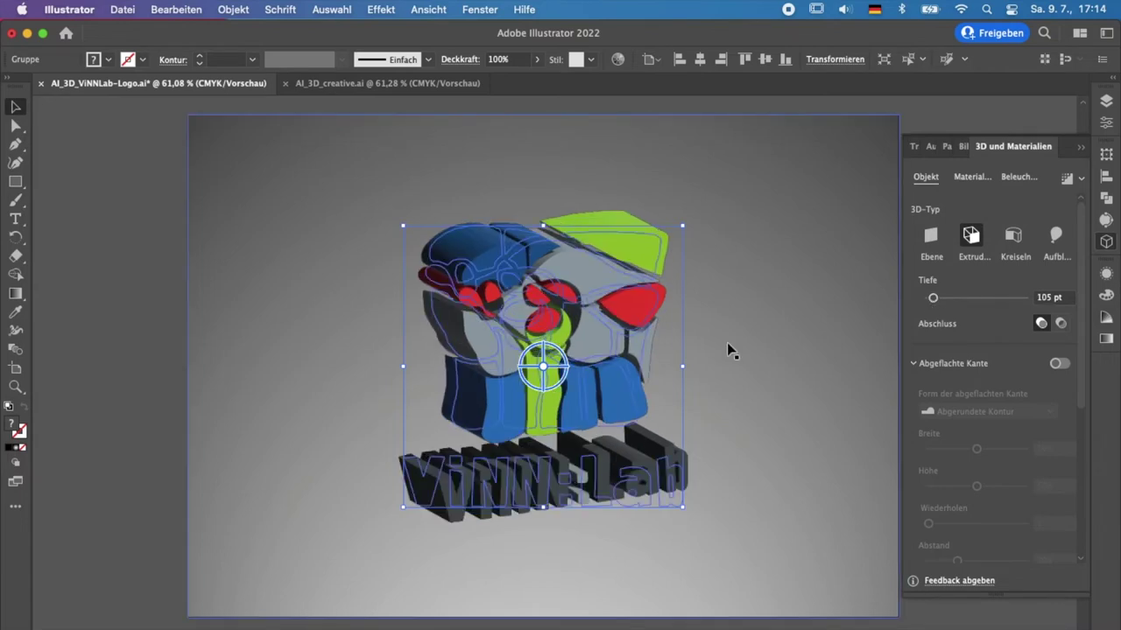
click(117, 329)
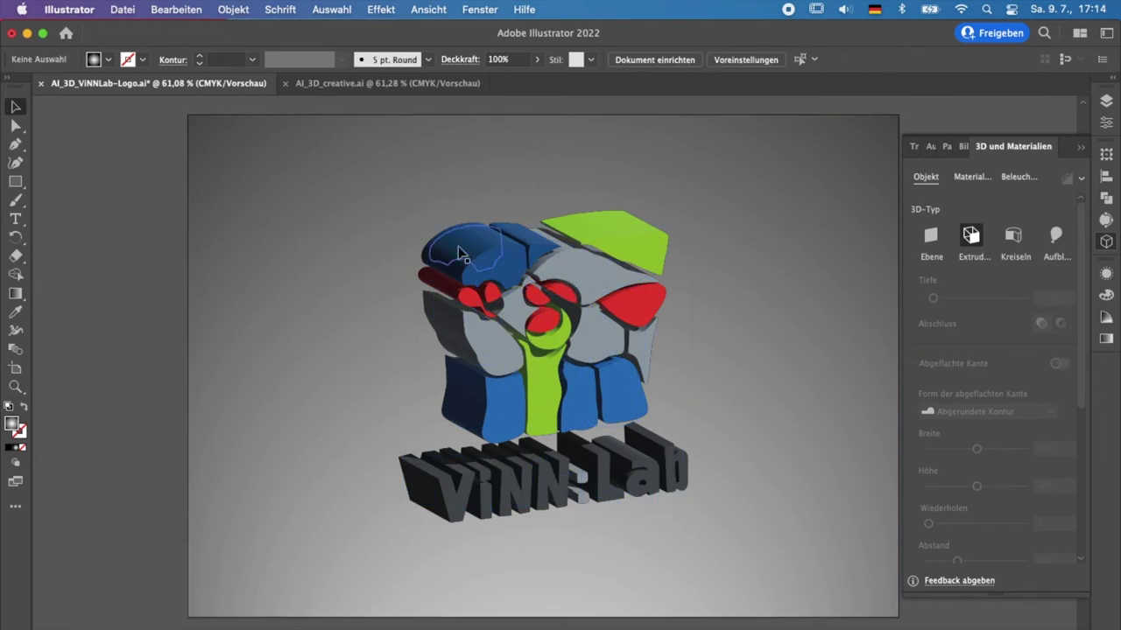
key(super+a)
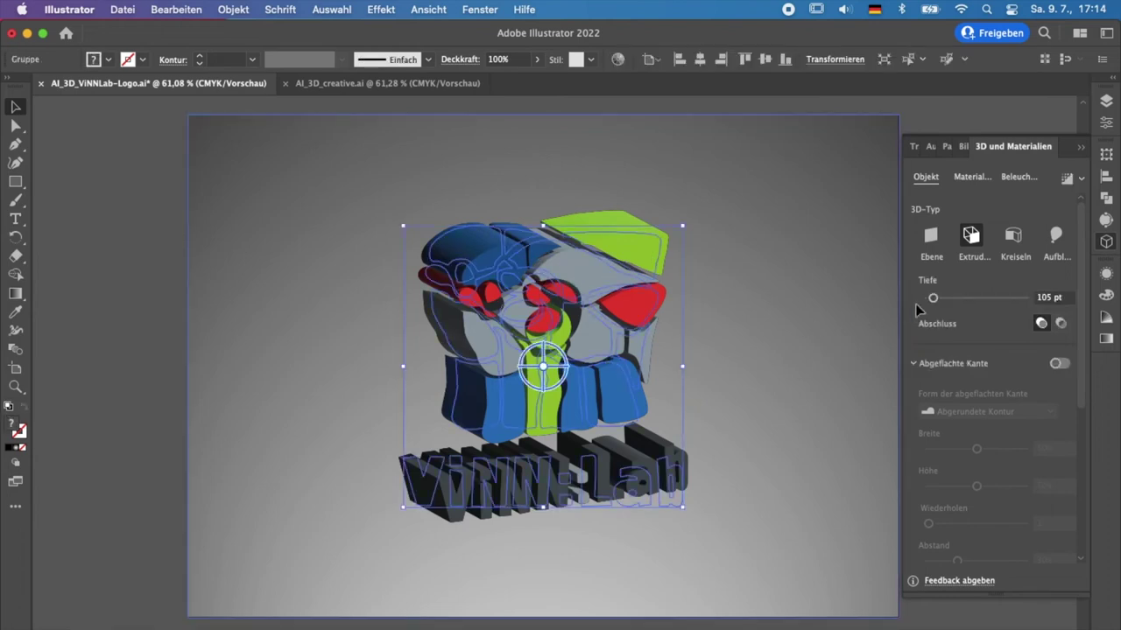
drag(932, 304, 936, 306)
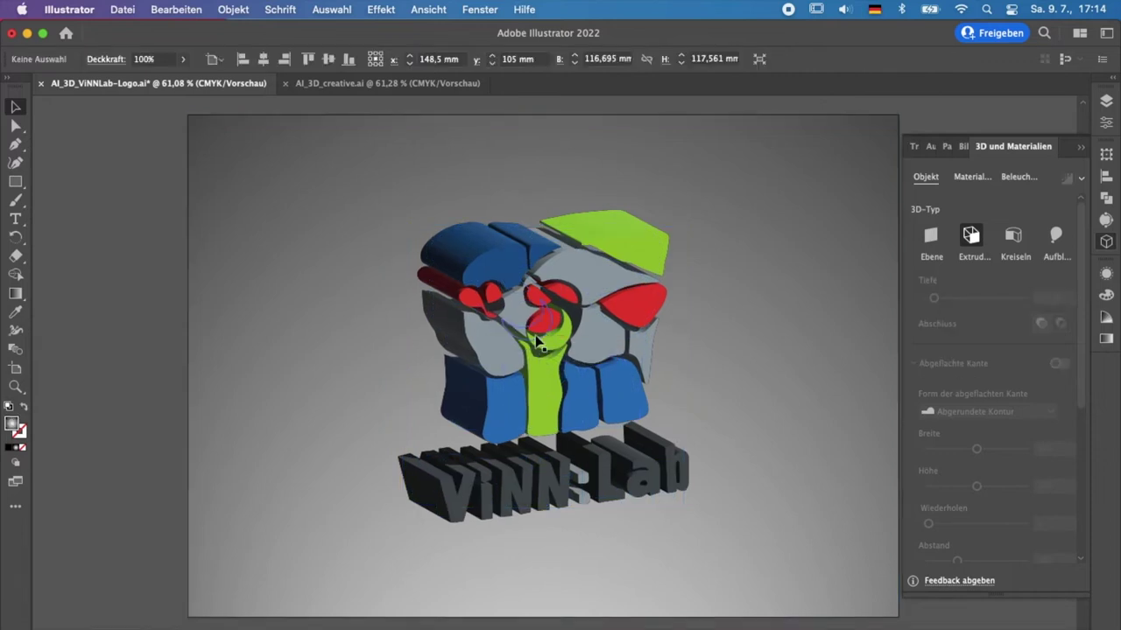
drag(935, 300, 938, 299)
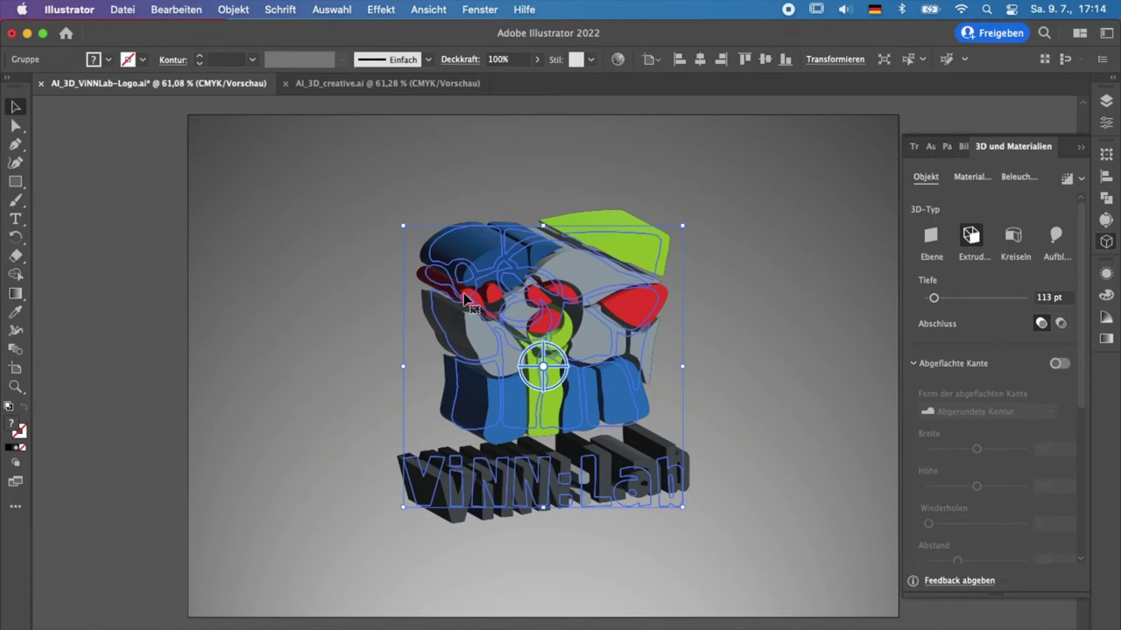
click(121, 275)
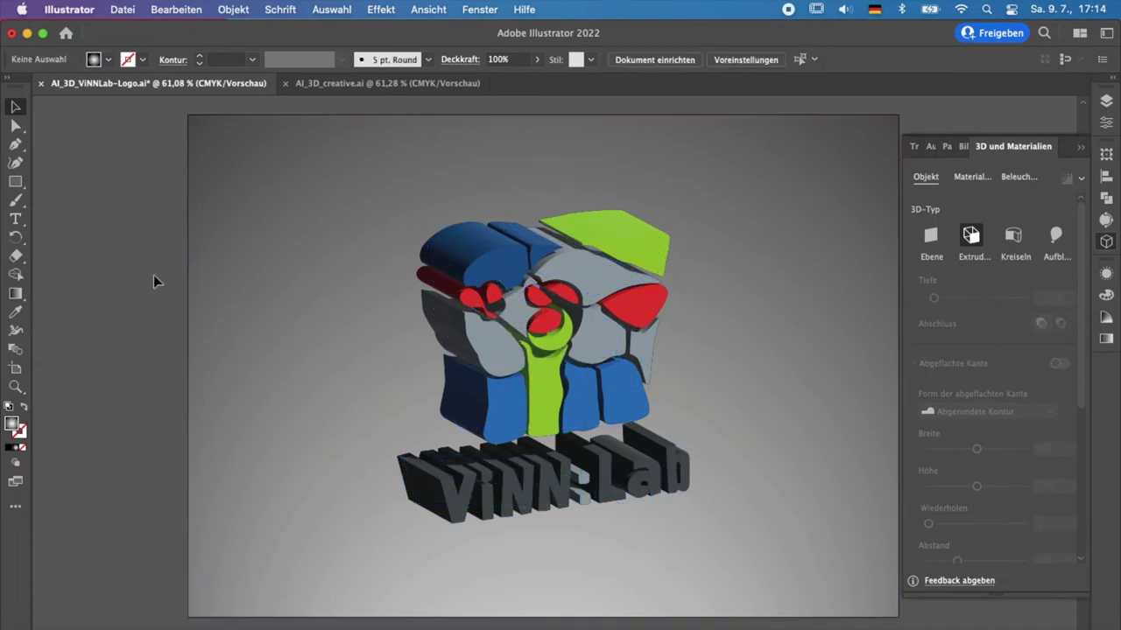
click(486, 388)
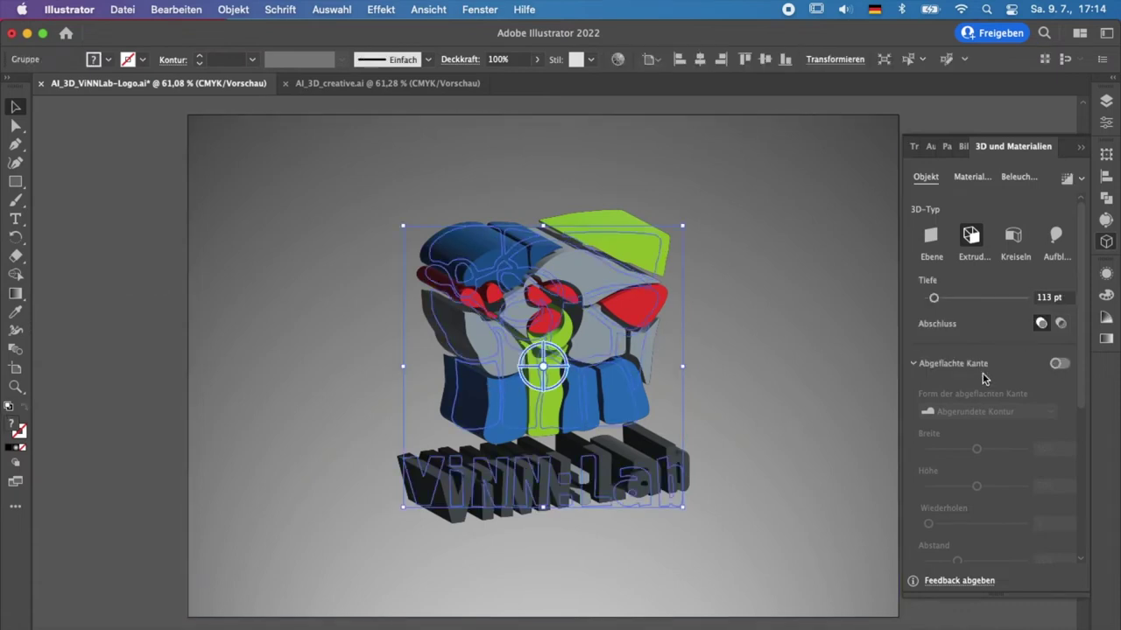
scroll(983, 374, down, 5)
scroll(984, 378, up, 3)
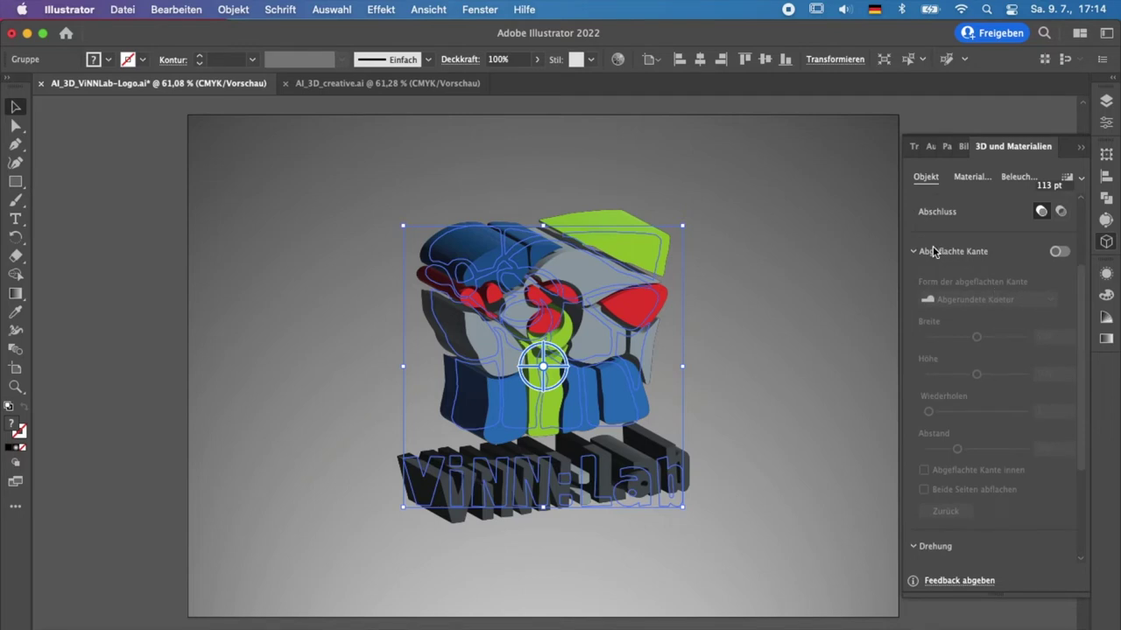
Turn on bevelled edges and try the Abgerundete Kante bevel shape.
click(1059, 253)
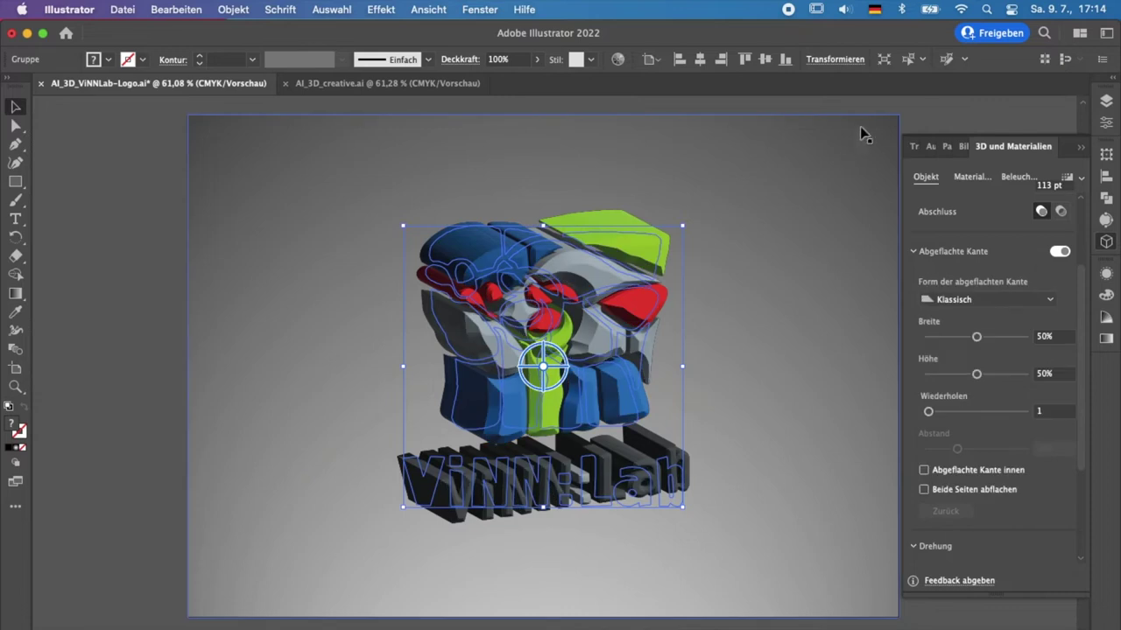
click(936, 113)
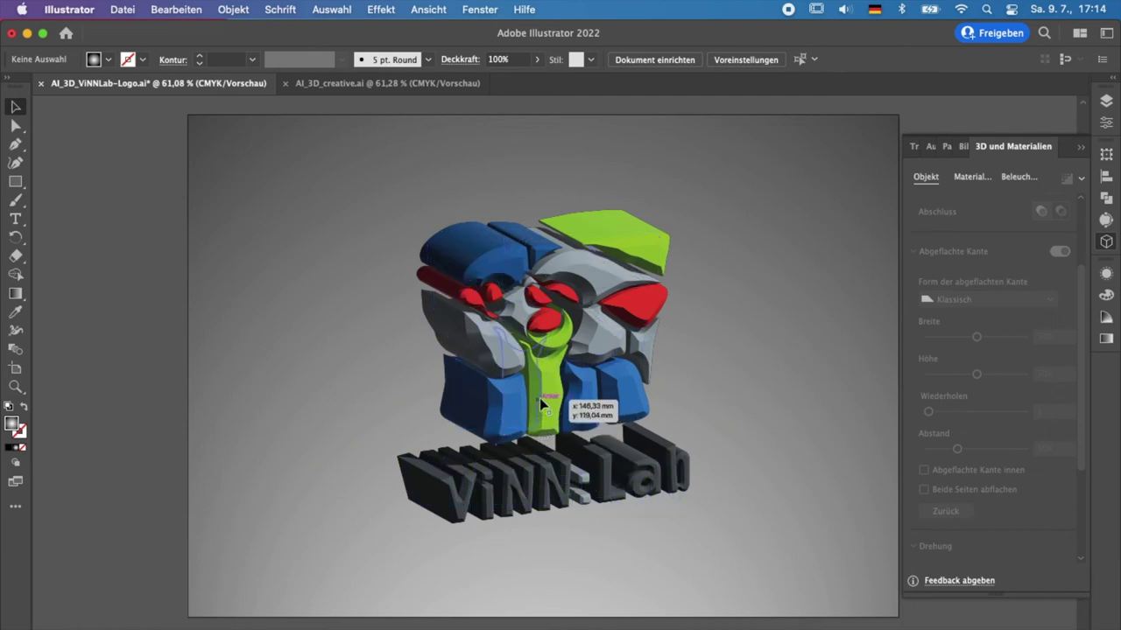
click(539, 397)
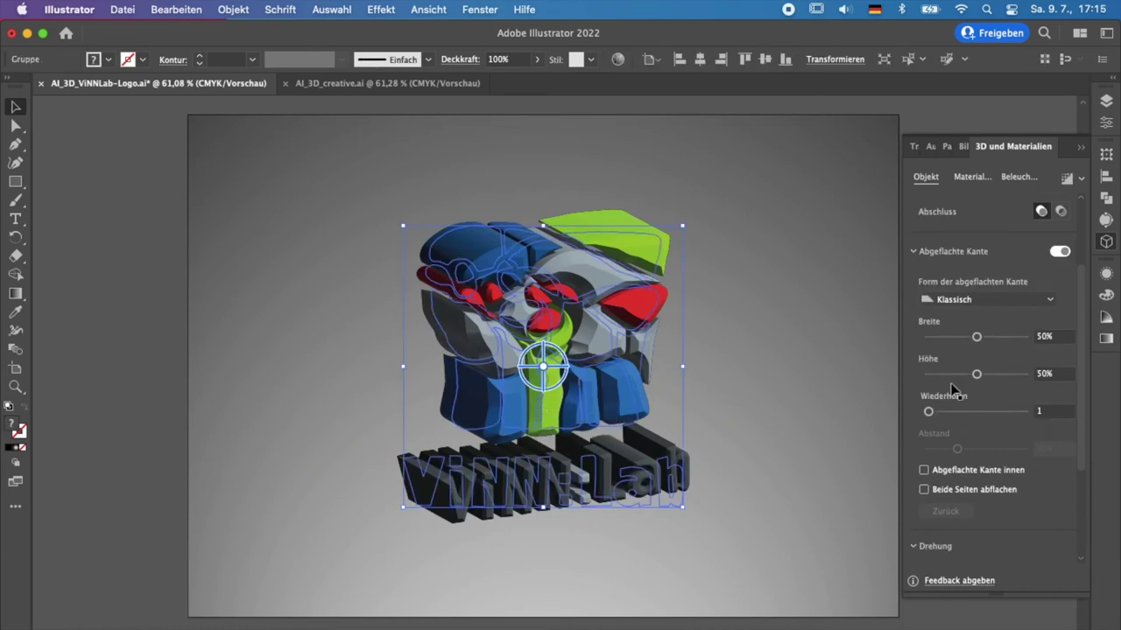
click(1009, 296)
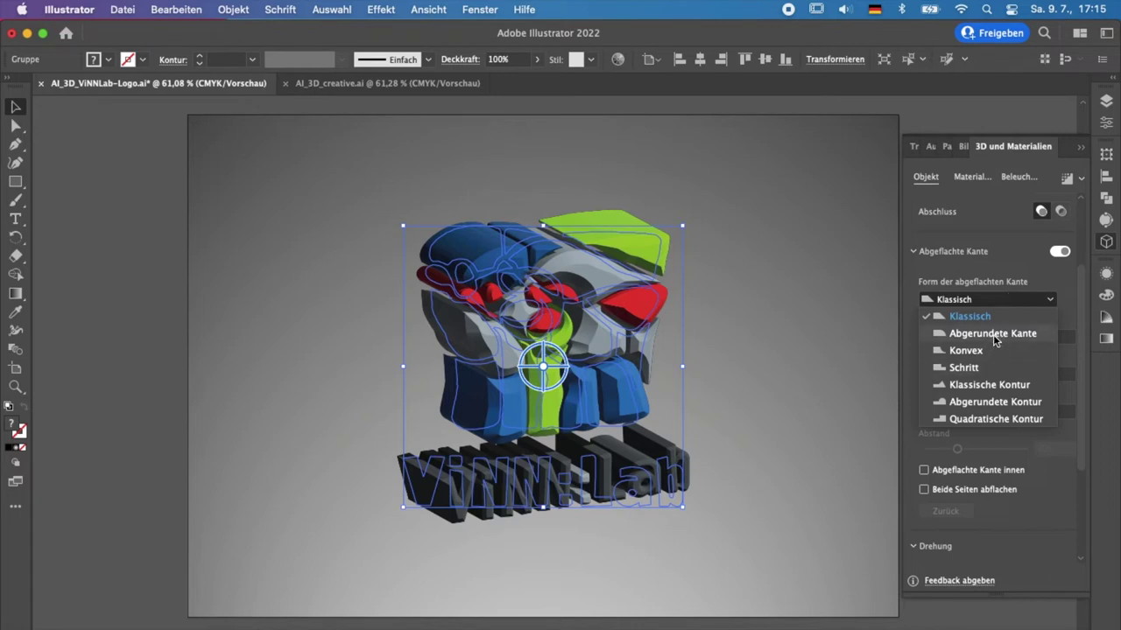
click(993, 335)
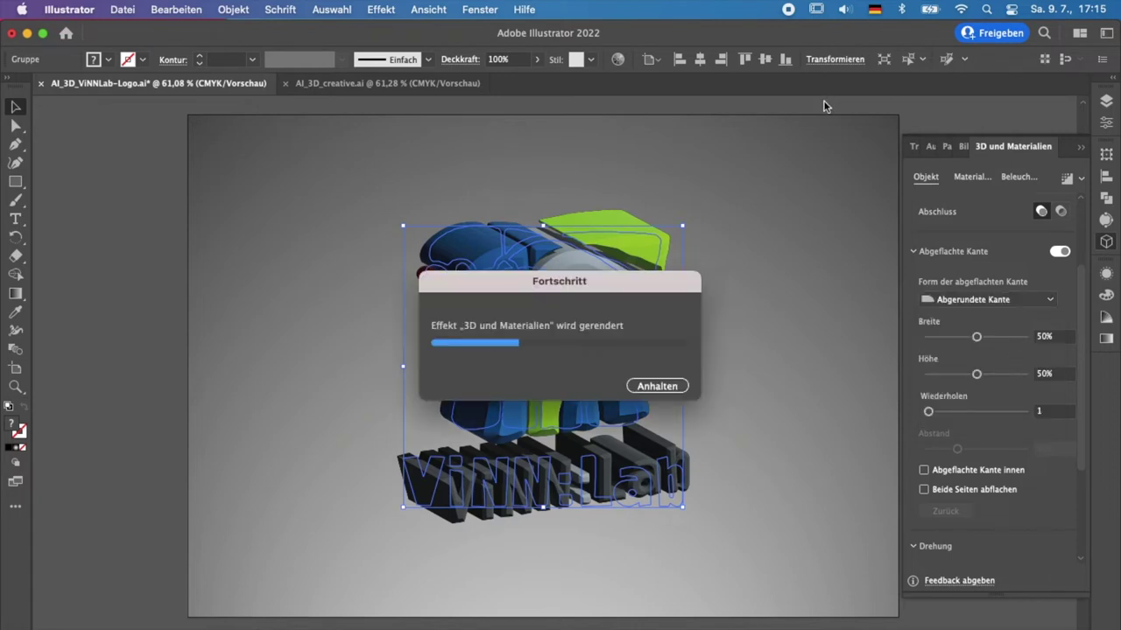
click(824, 107)
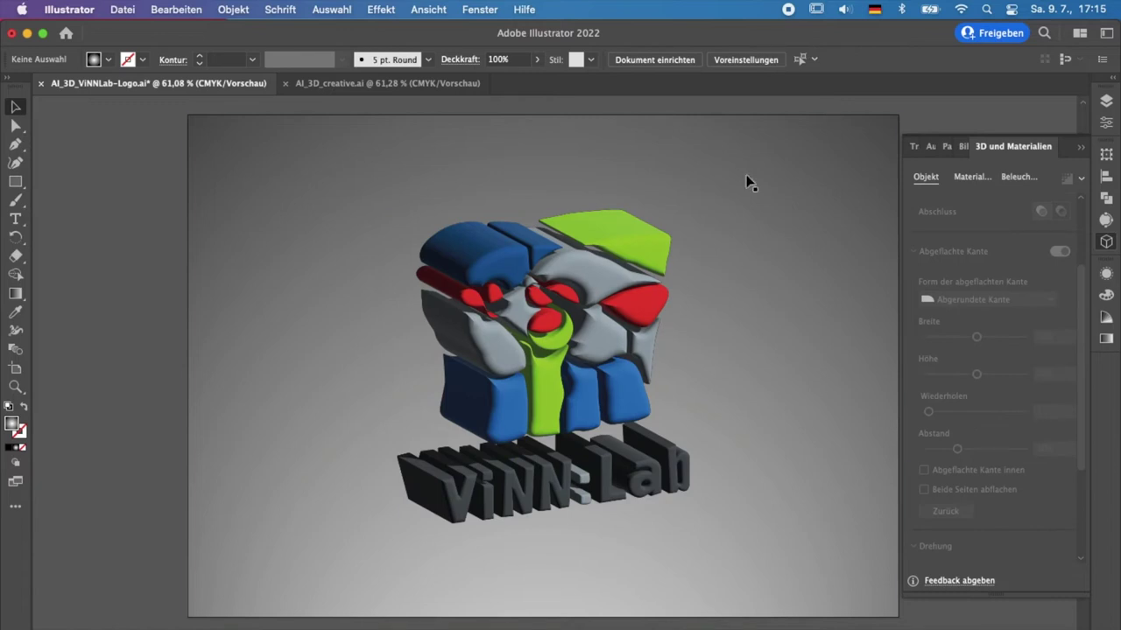
click(600, 265)
Change the bevel shape to Abgerundete Kontur and preview the rounded edges.
click(1047, 302)
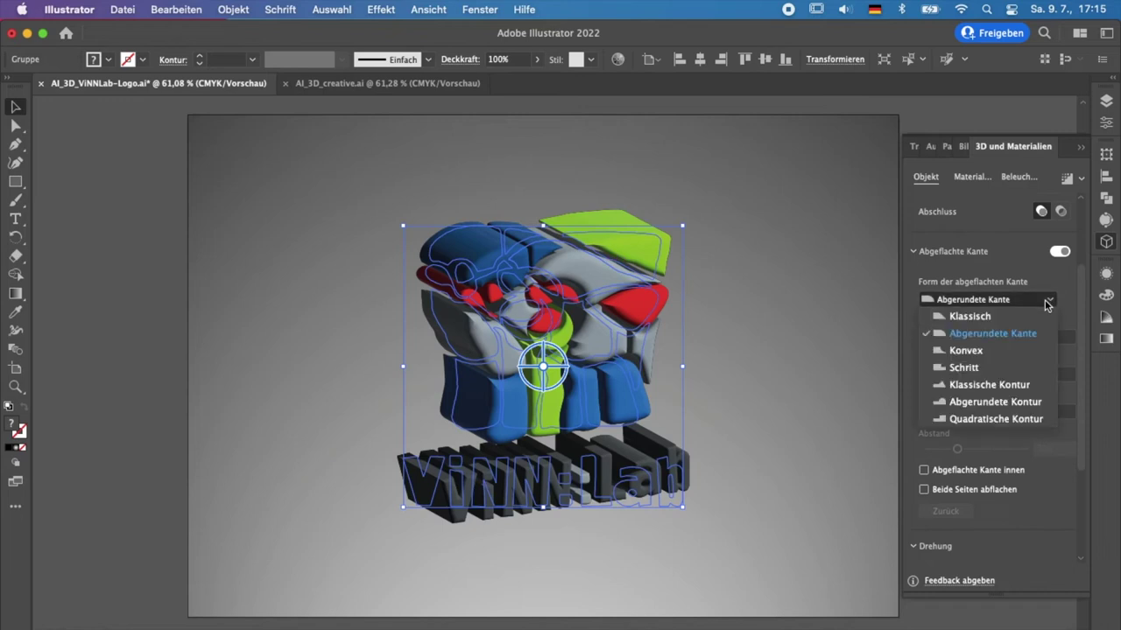
click(1001, 402)
click(842, 105)
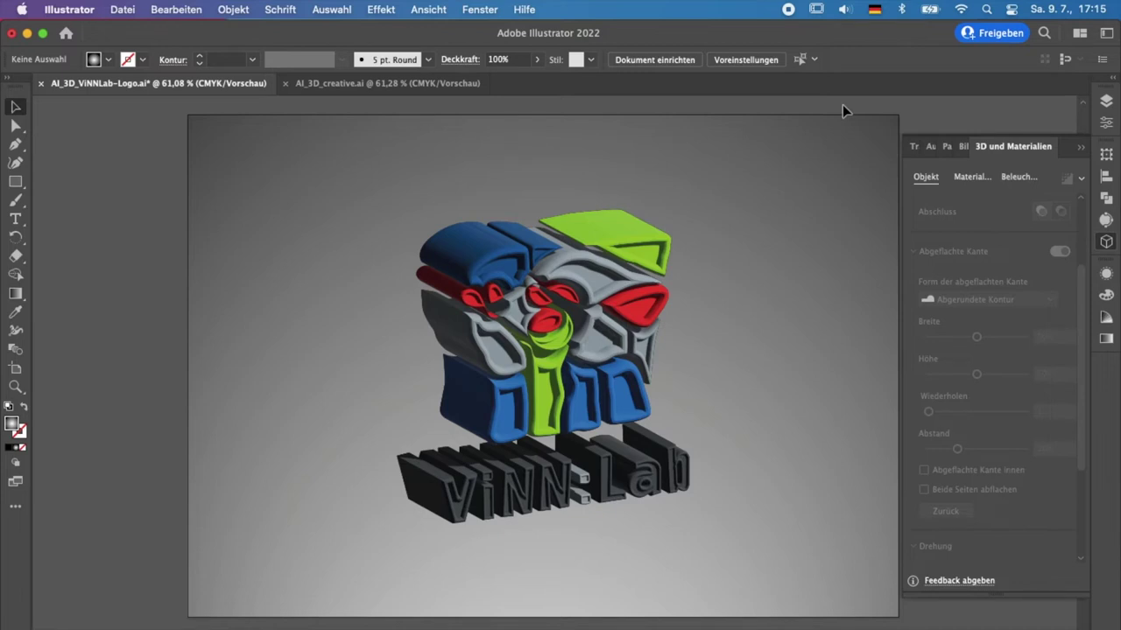
click(503, 317)
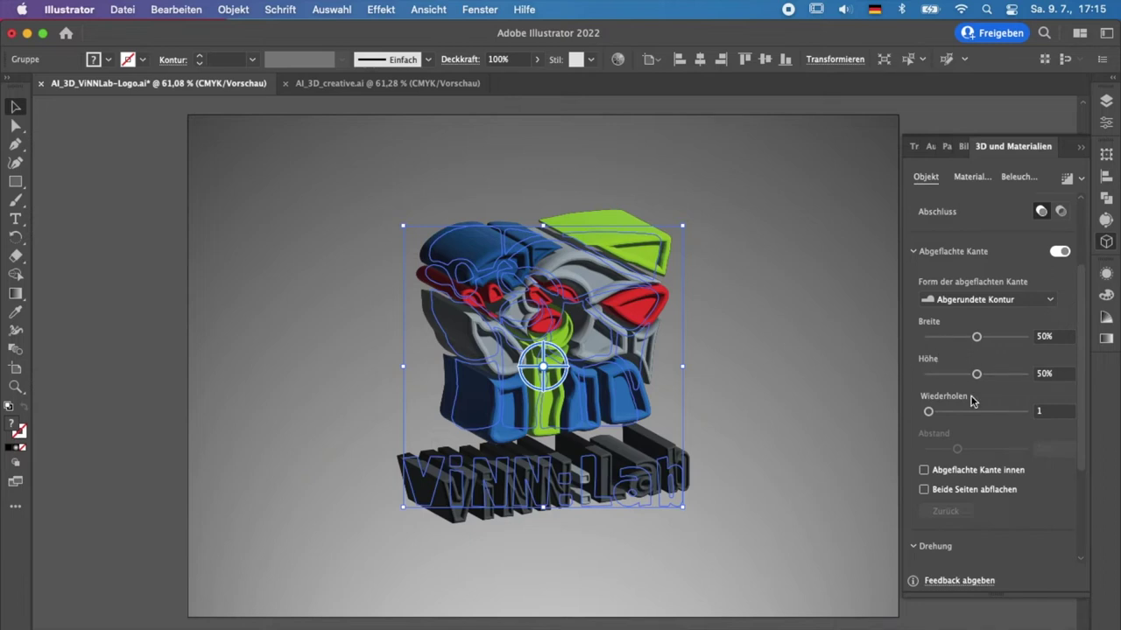
Try the Isometrisch oben rotation preset, then undo it.
scroll(1035, 477, down, 5)
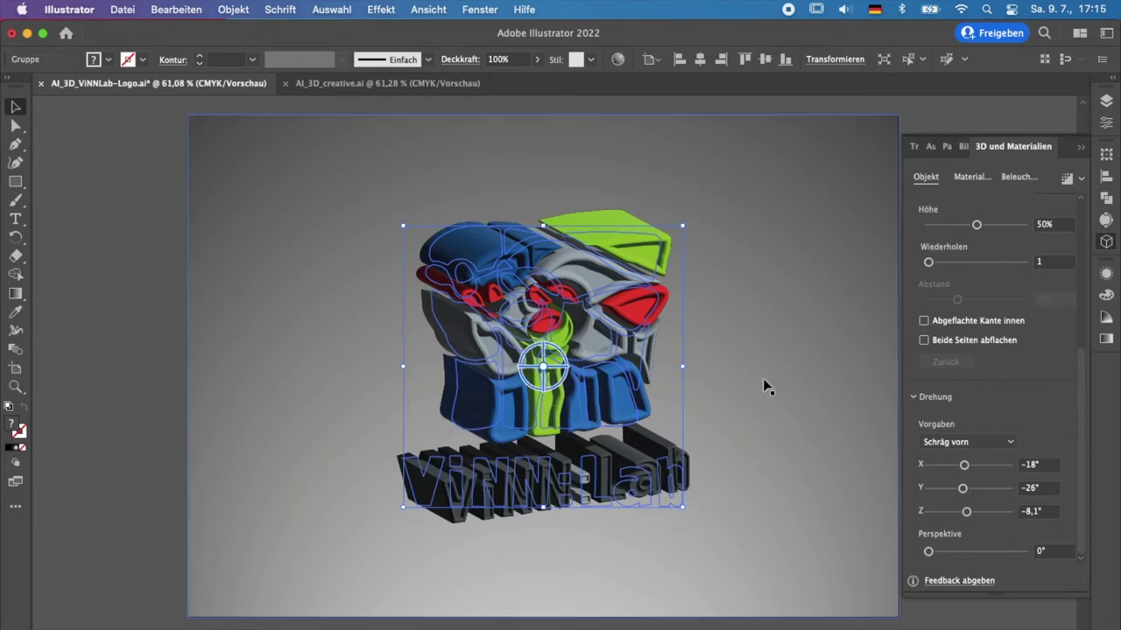
click(1008, 442)
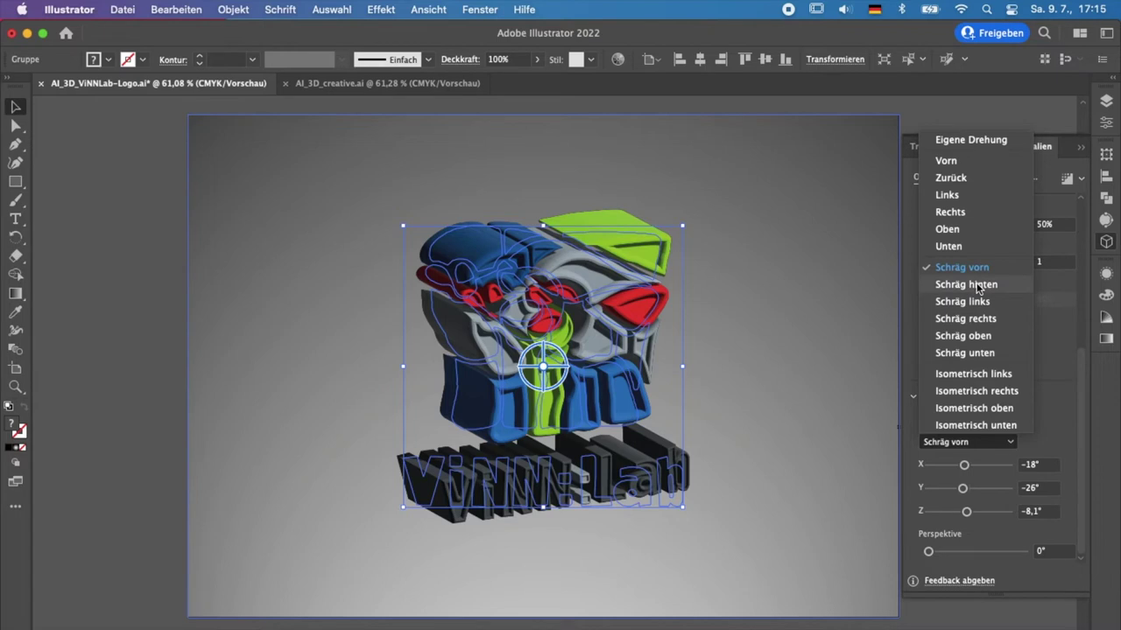
click(972, 409)
click(110, 375)
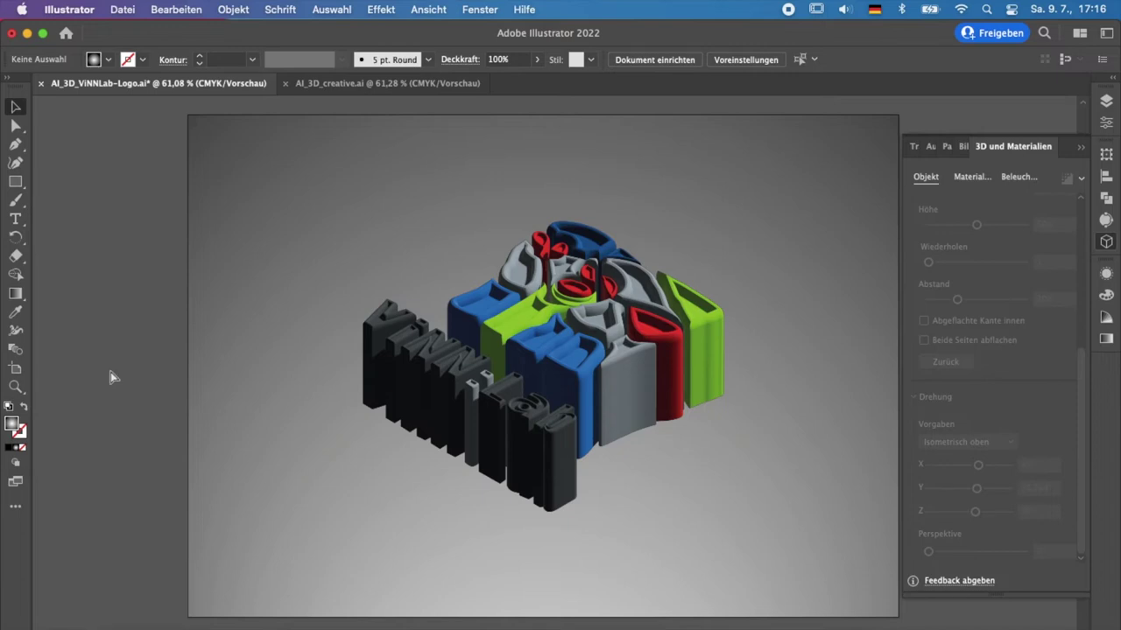
key(super+z)
key(super+z)
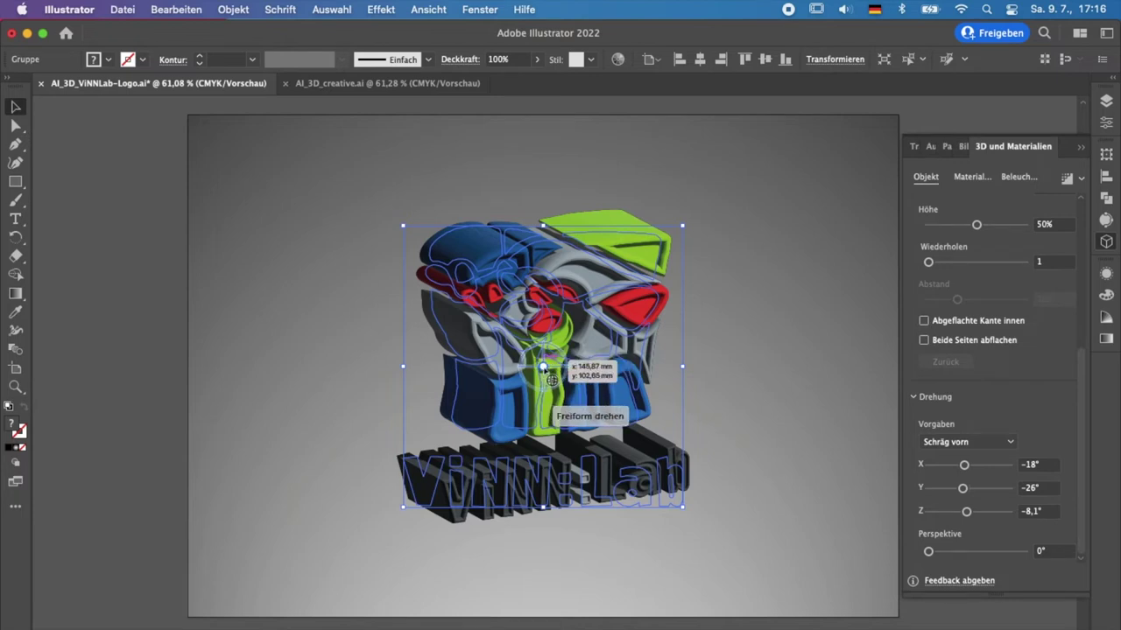
Rotate the logo freely to X 14.556°, Y 18.506°, Z 9.265°.
mouse_move(542, 368)
mouse_down()
mouse_move(506, 336)
mouse_move(513, 347)
mouse_up()
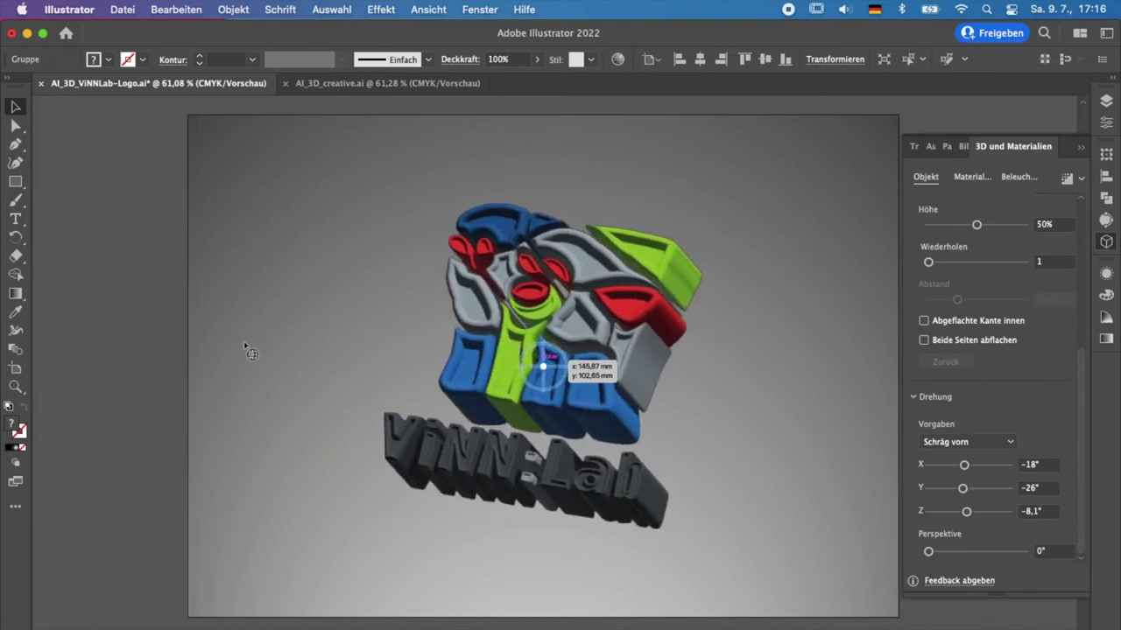
click(128, 354)
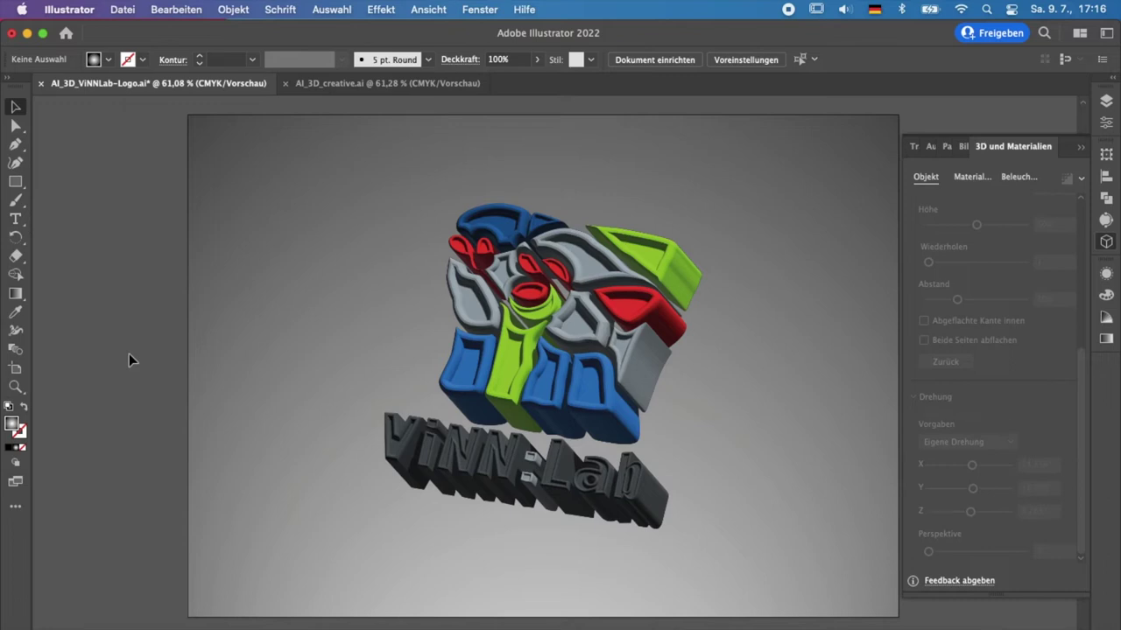
click(648, 315)
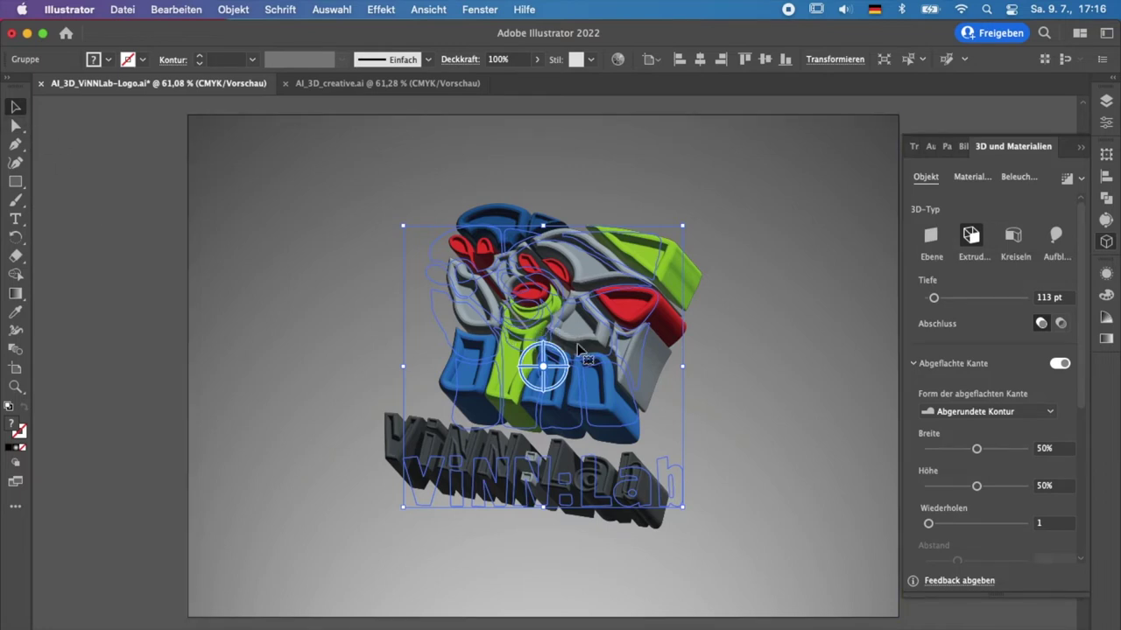
Delete the 3D logo and draw a rectangle near the artboard centre.
key(Delete)
click(15, 181)
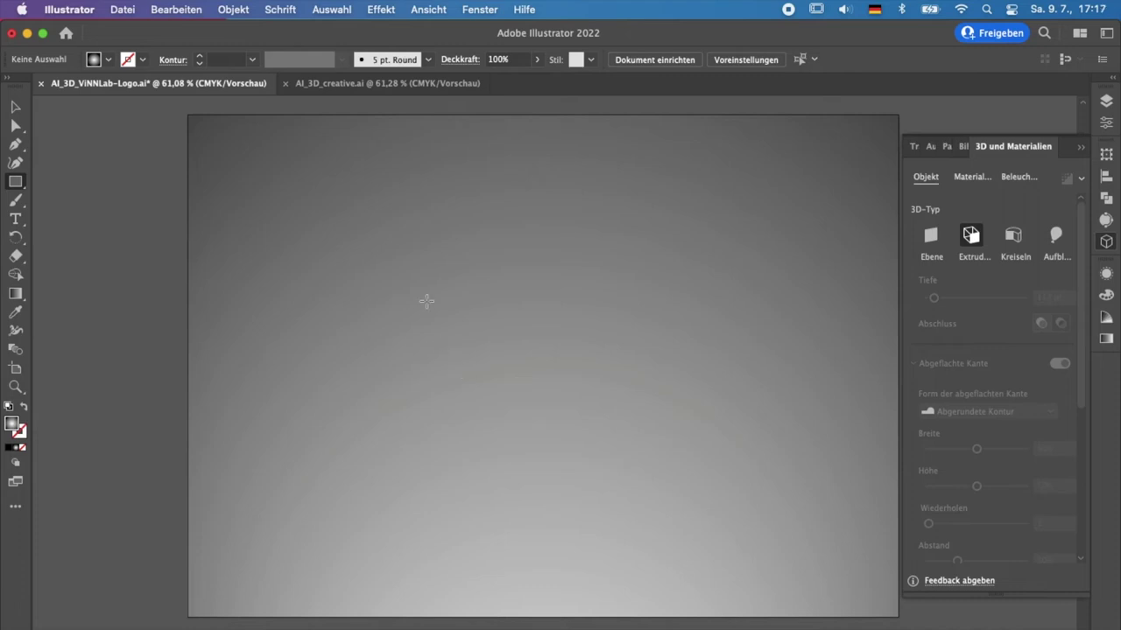
drag(430, 298, 675, 466)
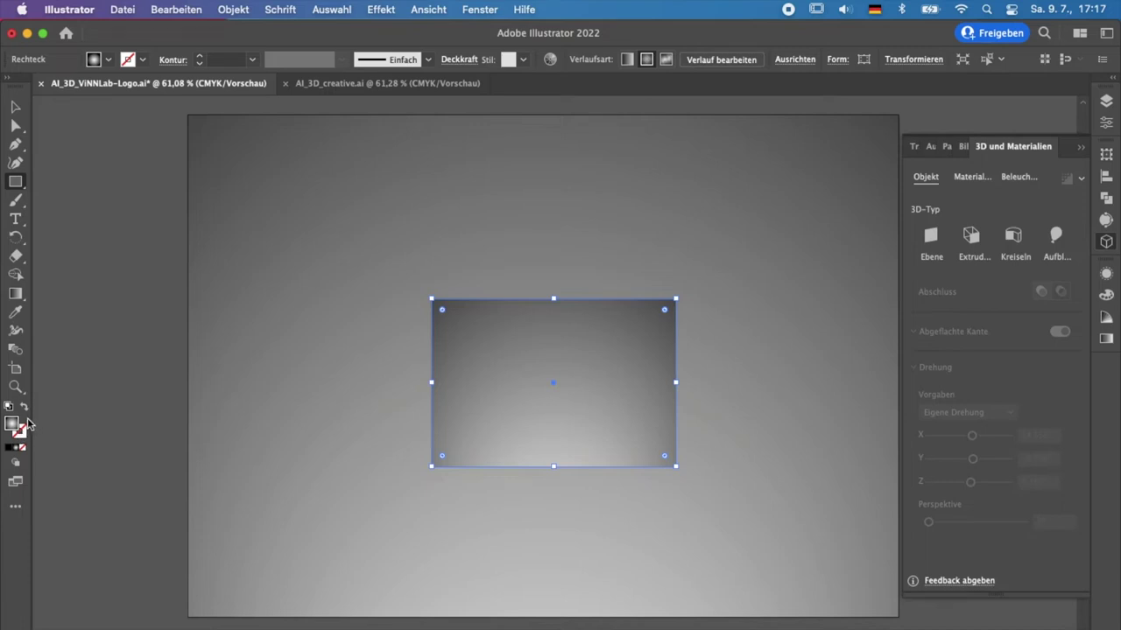
Fill the rectangle with solid blue #002FA5.
click(8, 448)
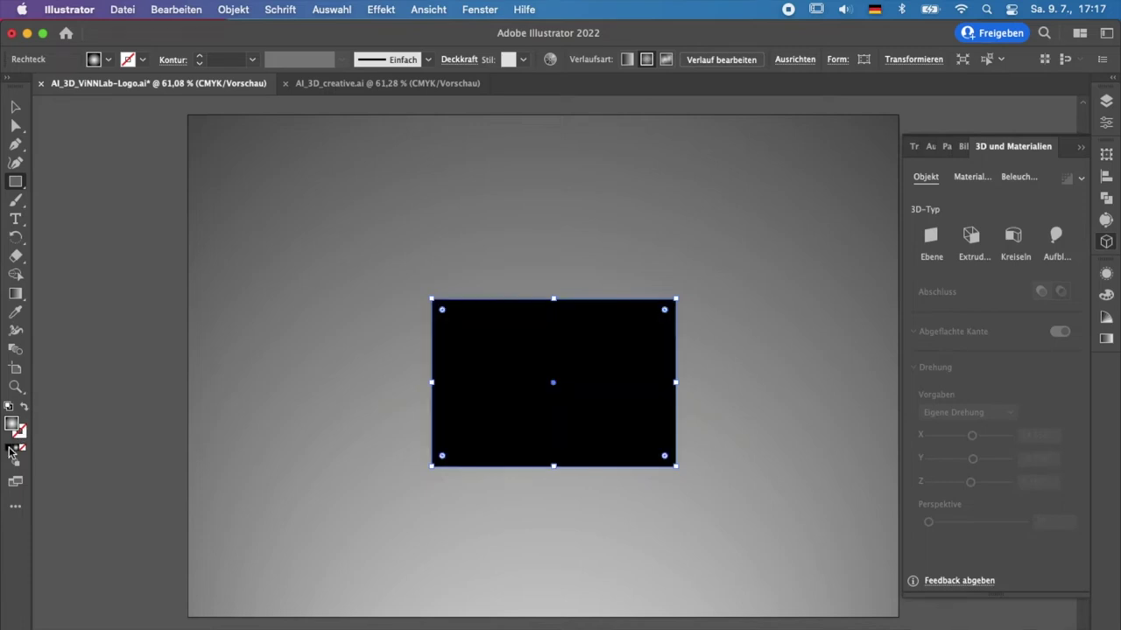
double_click(11, 426)
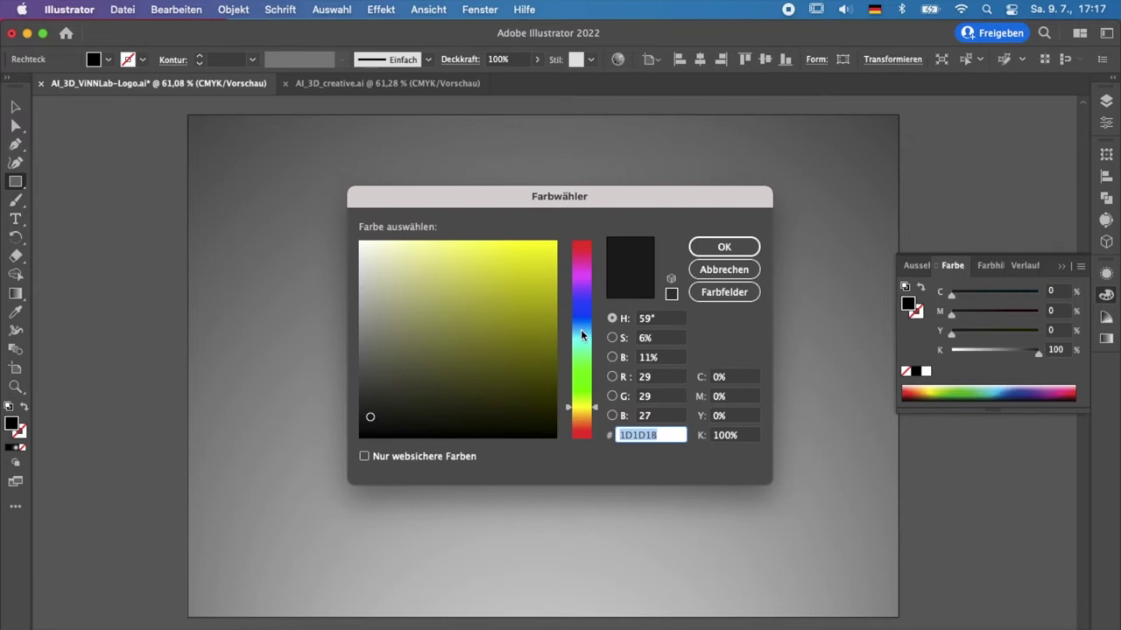
click(582, 316)
drag(544, 274, 569, 313)
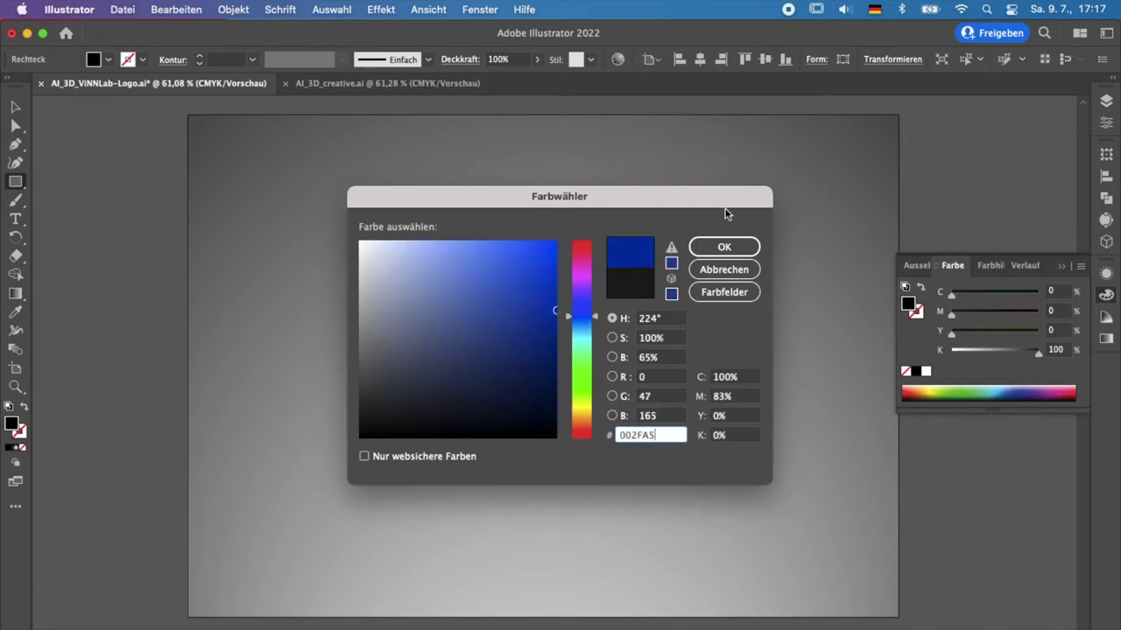
click(724, 247)
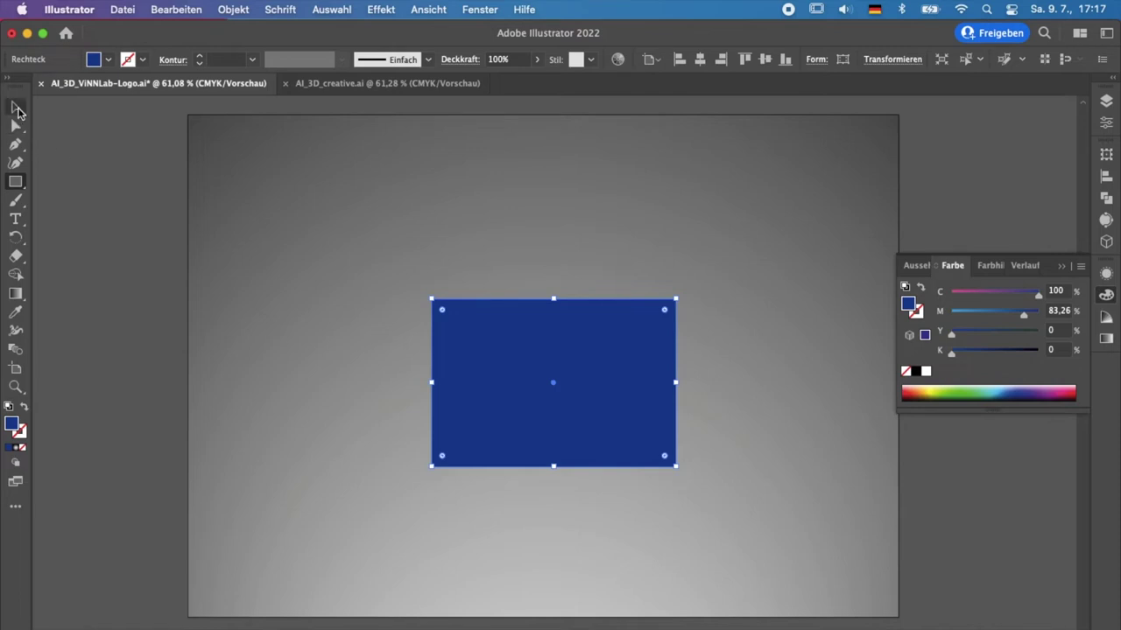
Round the rectangle's corners to about 5.3 mm.
click(17, 107)
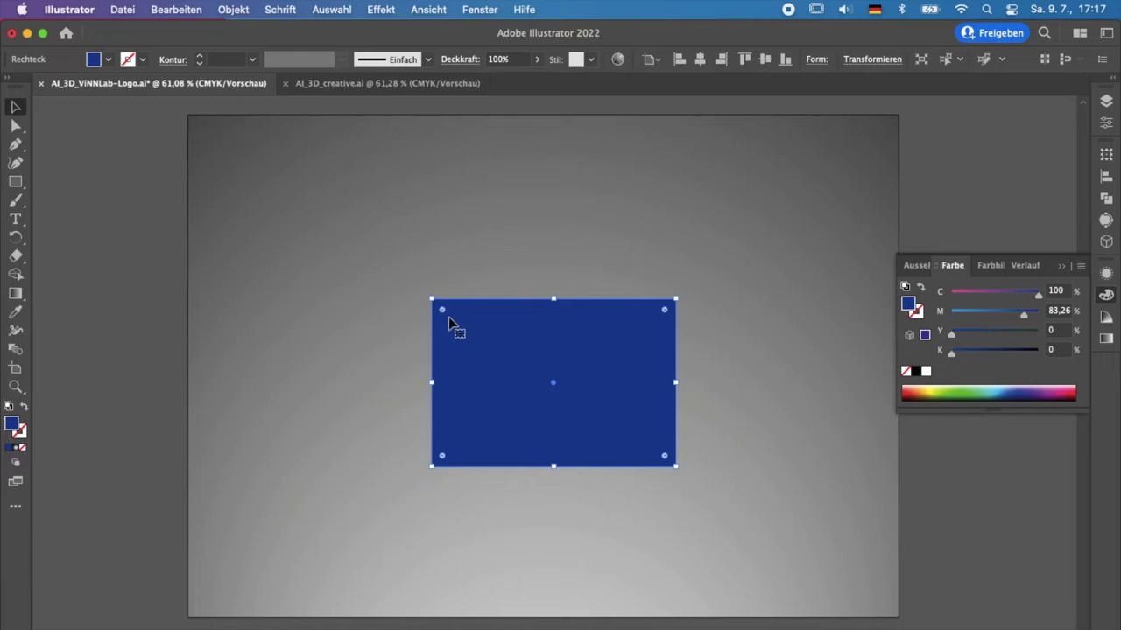
mouse_move(444, 312)
mouse_down()
mouse_move(452, 324)
mouse_move(441, 317)
mouse_up()
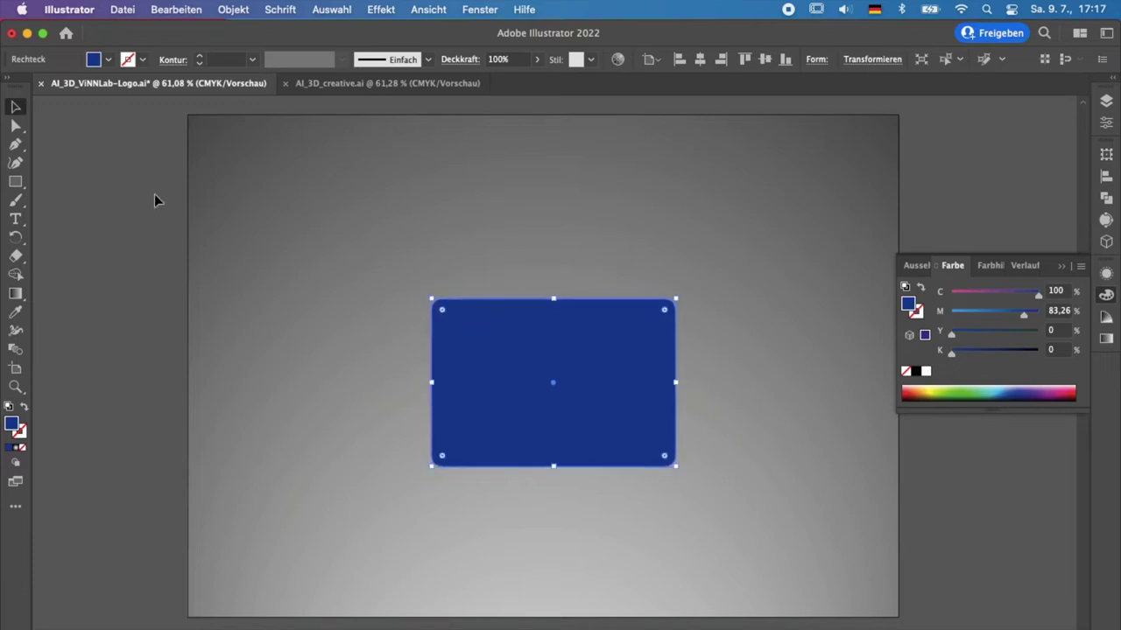
click(144, 221)
click(663, 380)
Open the 3D und Materialien panel and extrude the rectangle into a 3D box.
click(477, 9)
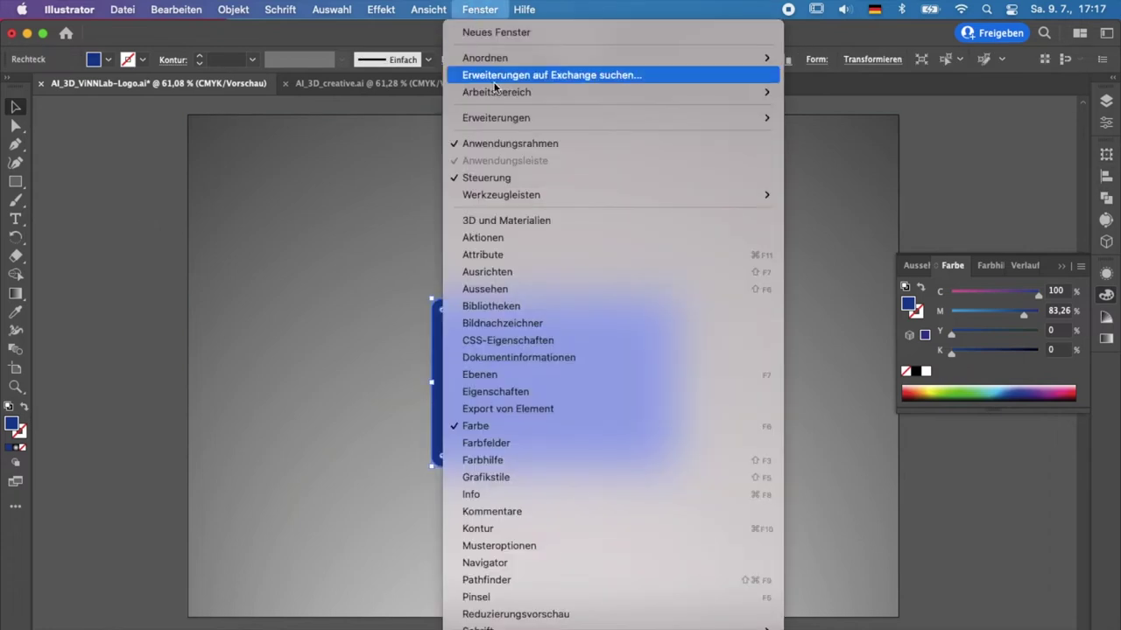
click(530, 223)
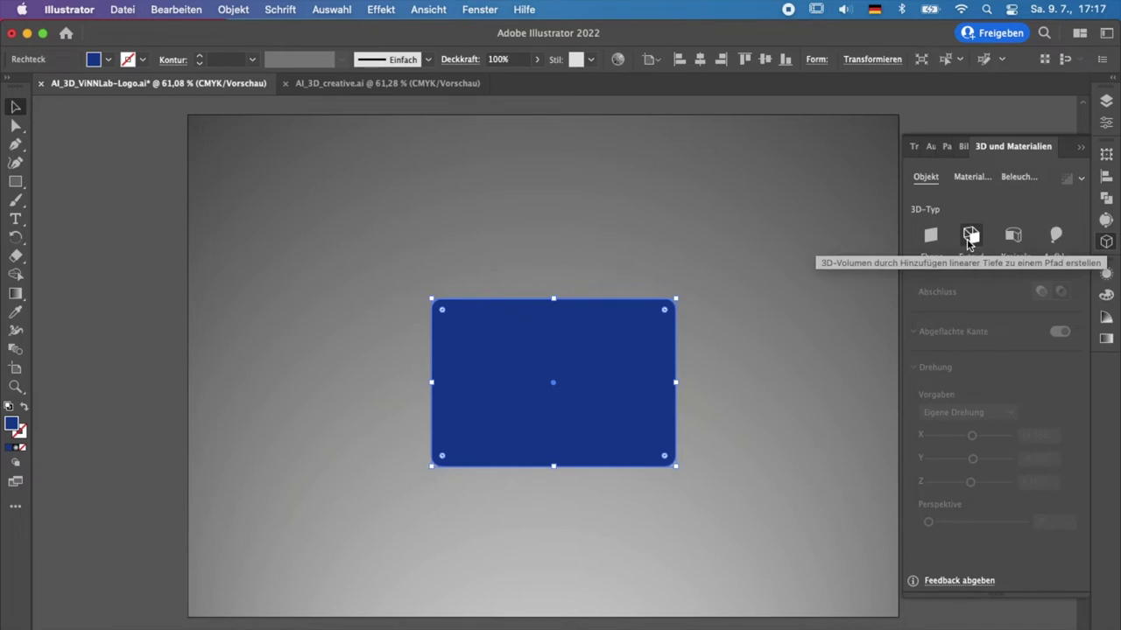
click(969, 239)
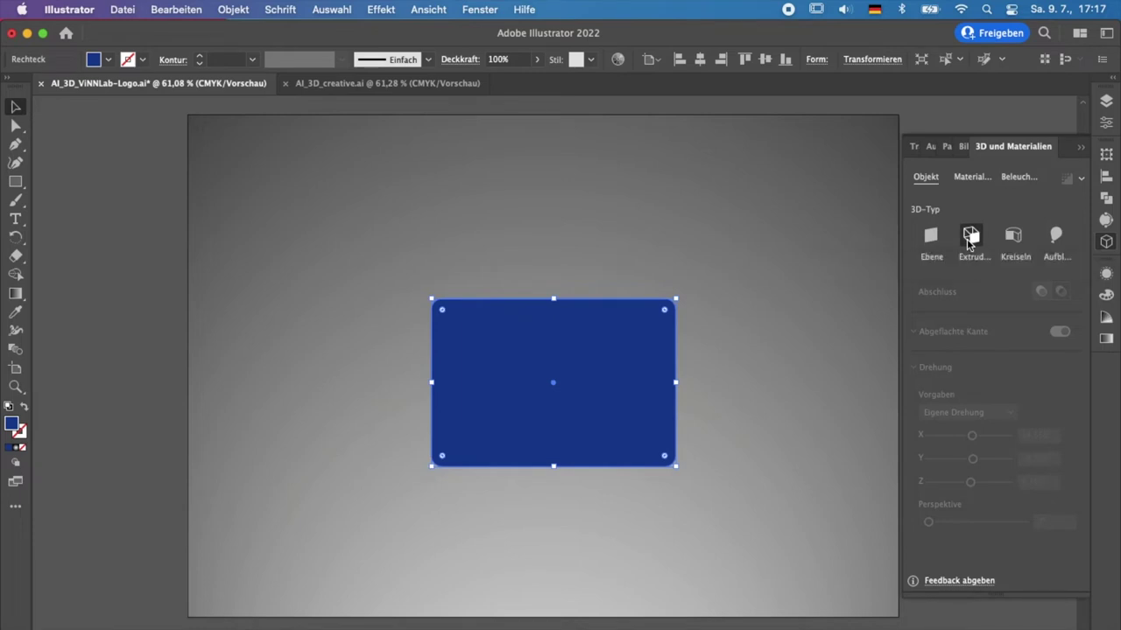
click(70, 377)
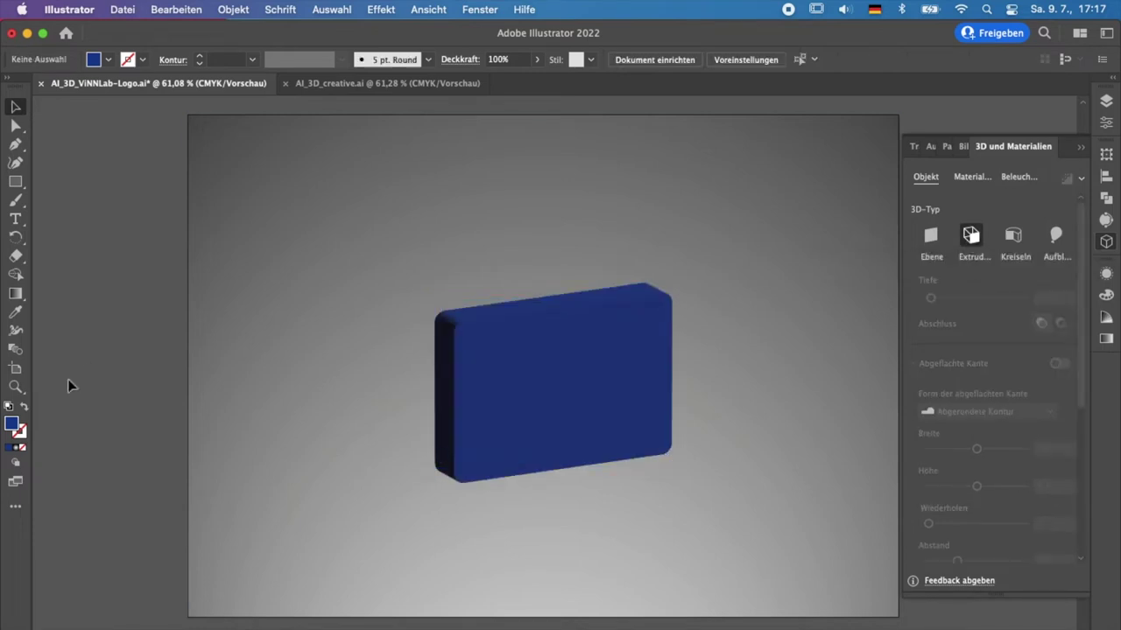
click(491, 382)
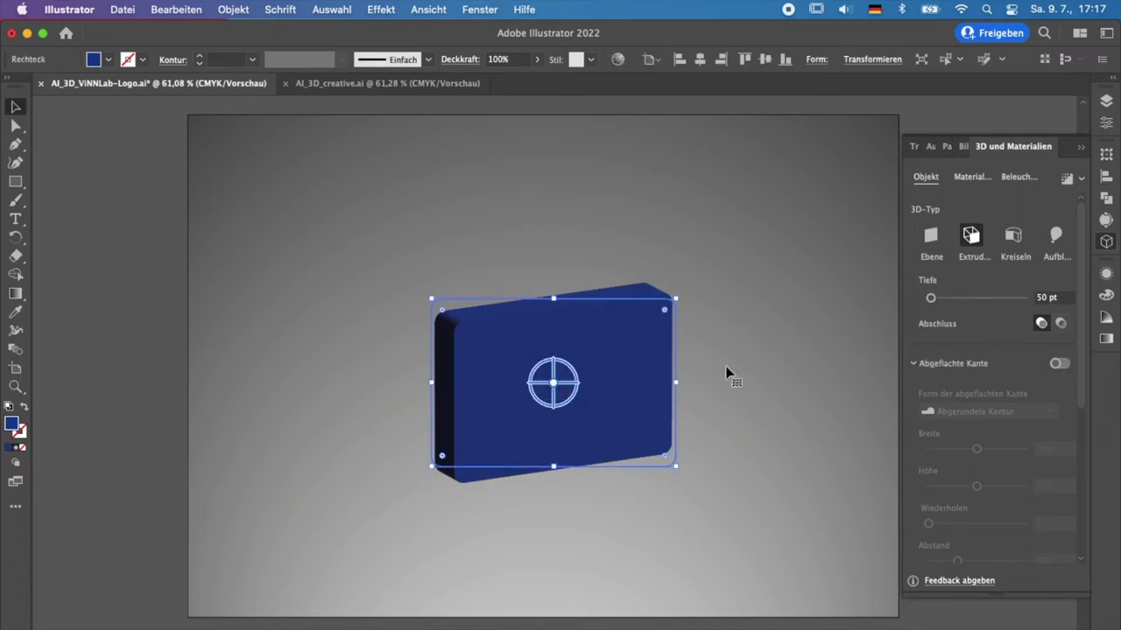
Rotate the box to new angles, then undo the rotation and extrusion.
drag(556, 388, 514, 304)
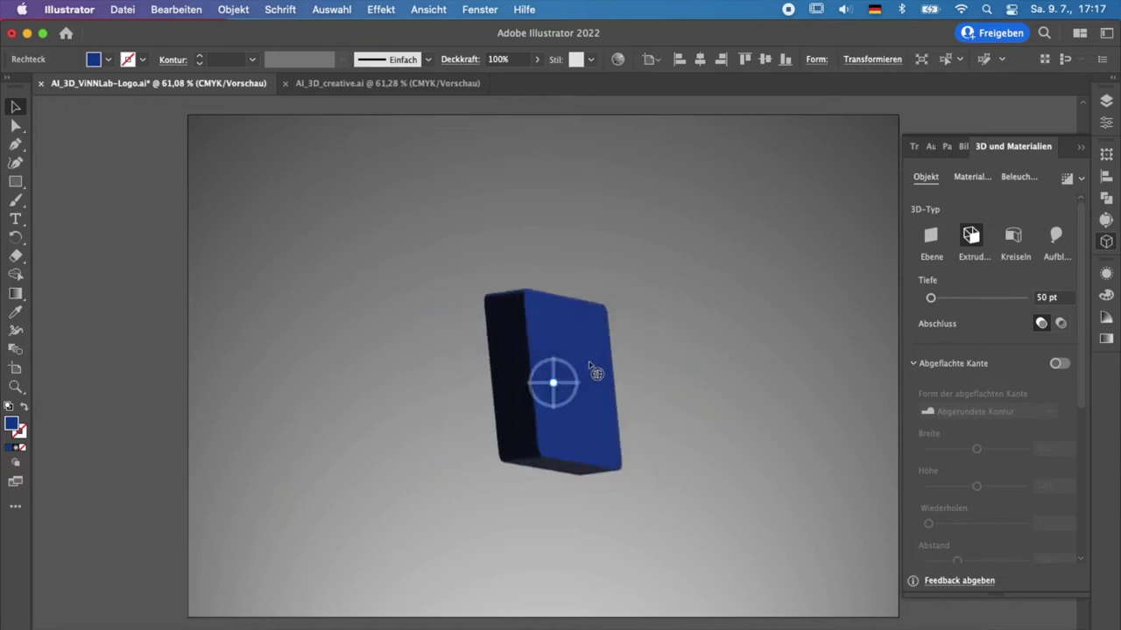
drag(514, 305, 563, 339)
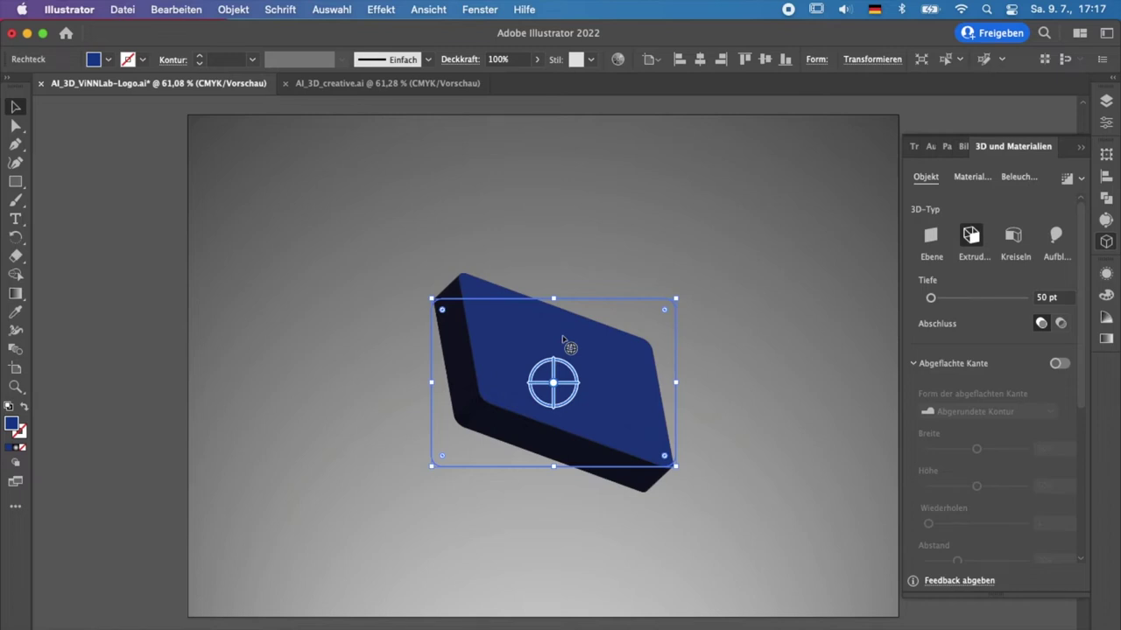
key(super+z)
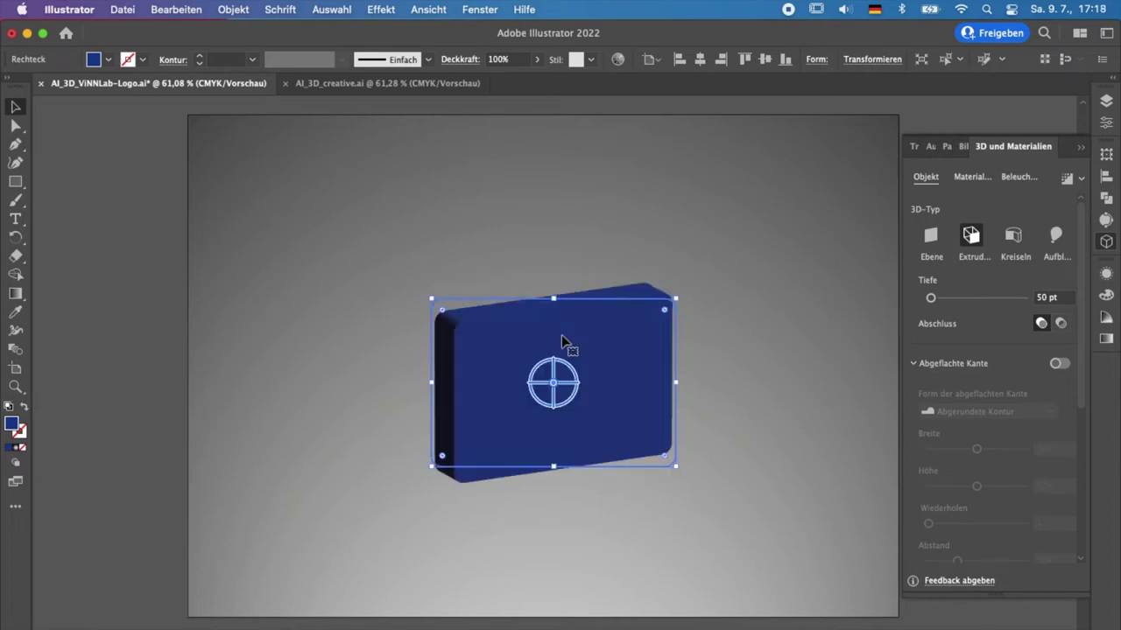
key(super+z)
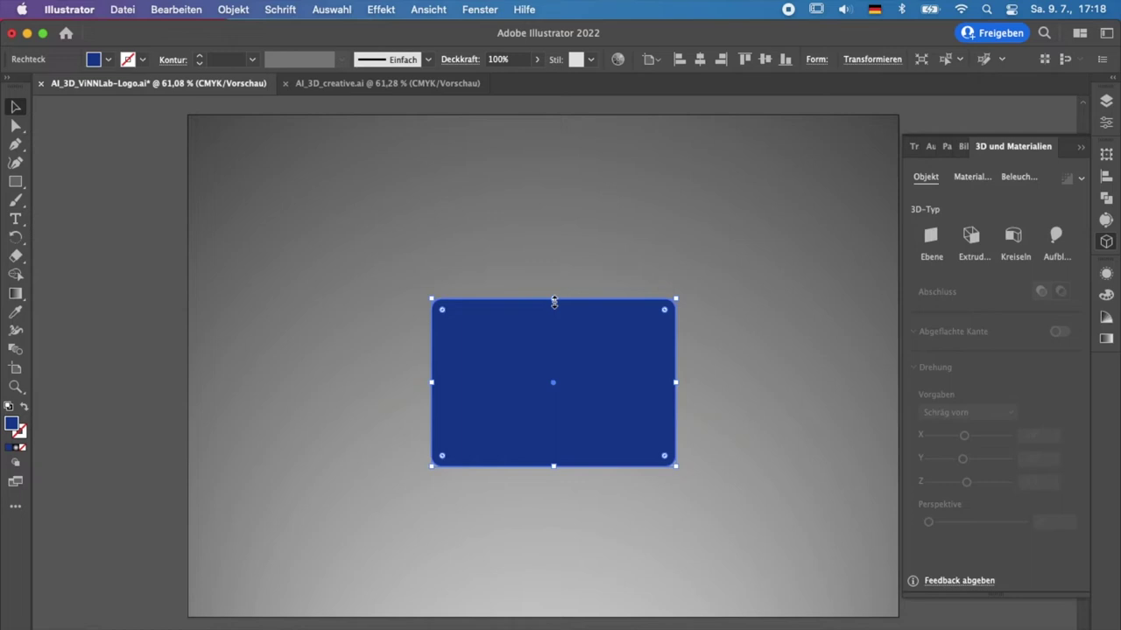
Move the rectangle up-left and shrink its height into a thin bar.
drag(606, 354, 498, 326)
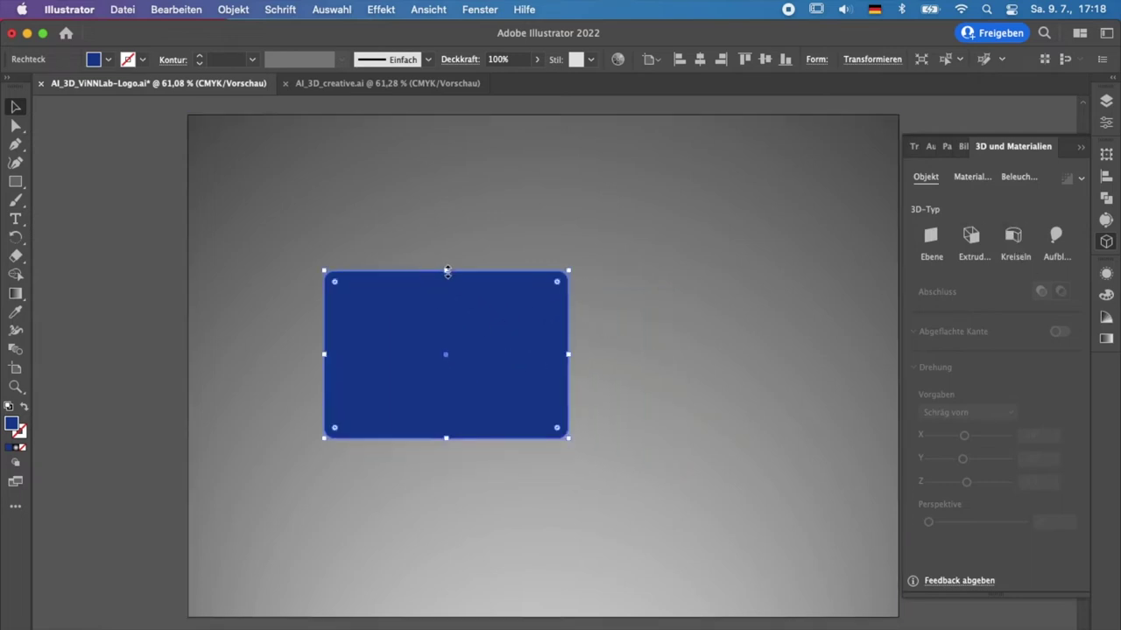
drag(446, 271, 444, 389)
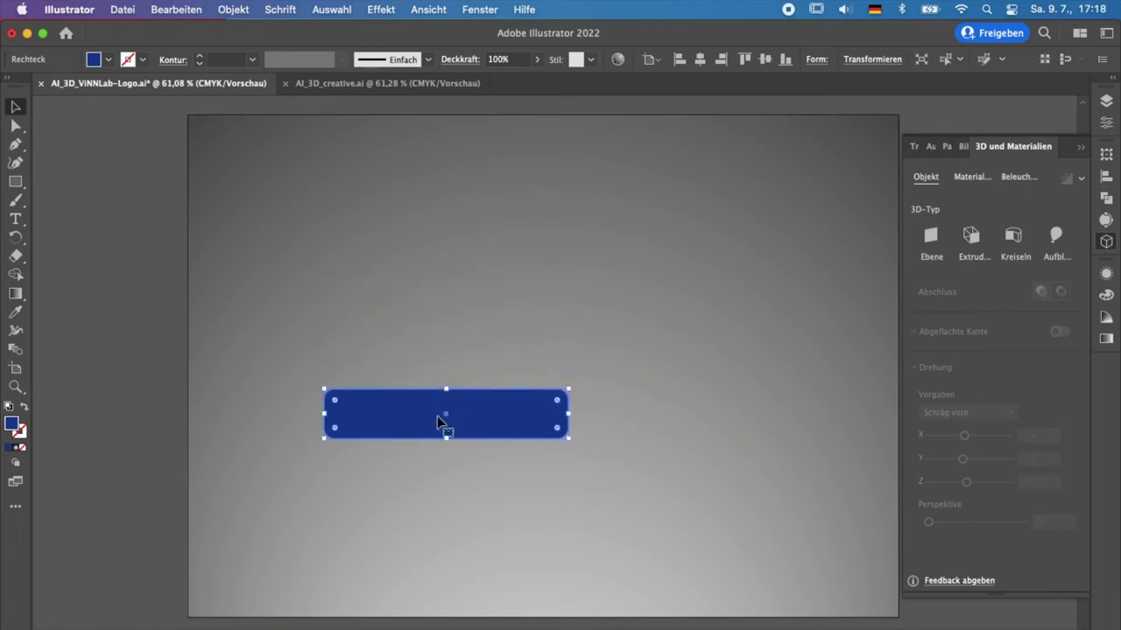
drag(445, 389, 443, 402)
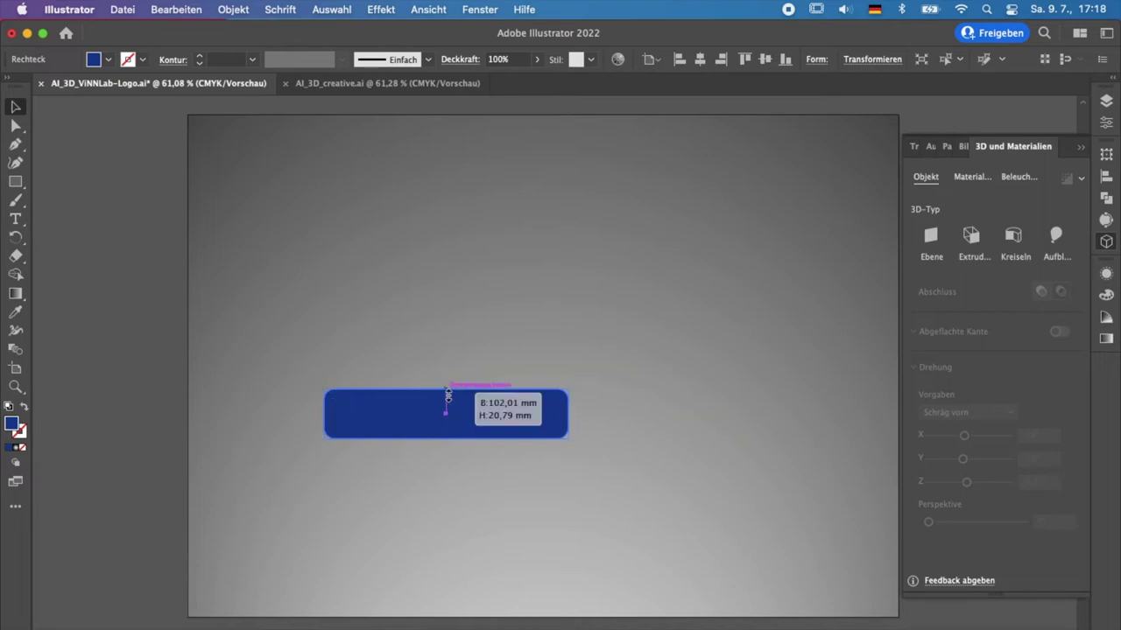
Reduce the corner radius to about 4.44 mm and square off the right-hand corners.
click(16, 127)
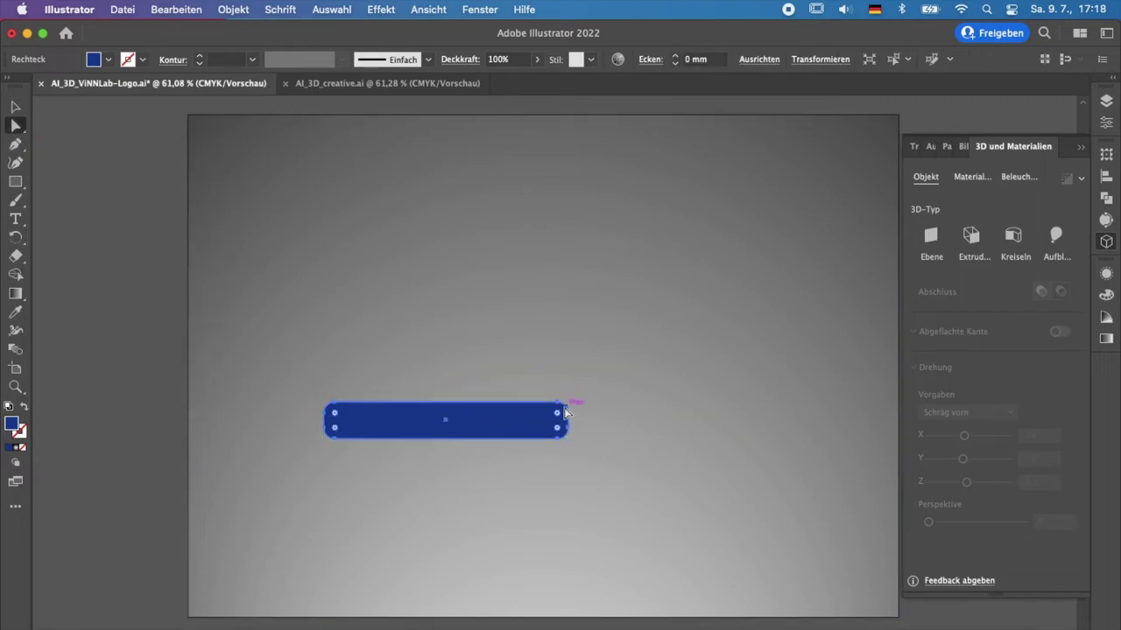
mouse_move(559, 408)
mouse_down()
mouse_move(561, 418)
mouse_move(567, 406)
mouse_up()
drag(561, 435, 590, 458)
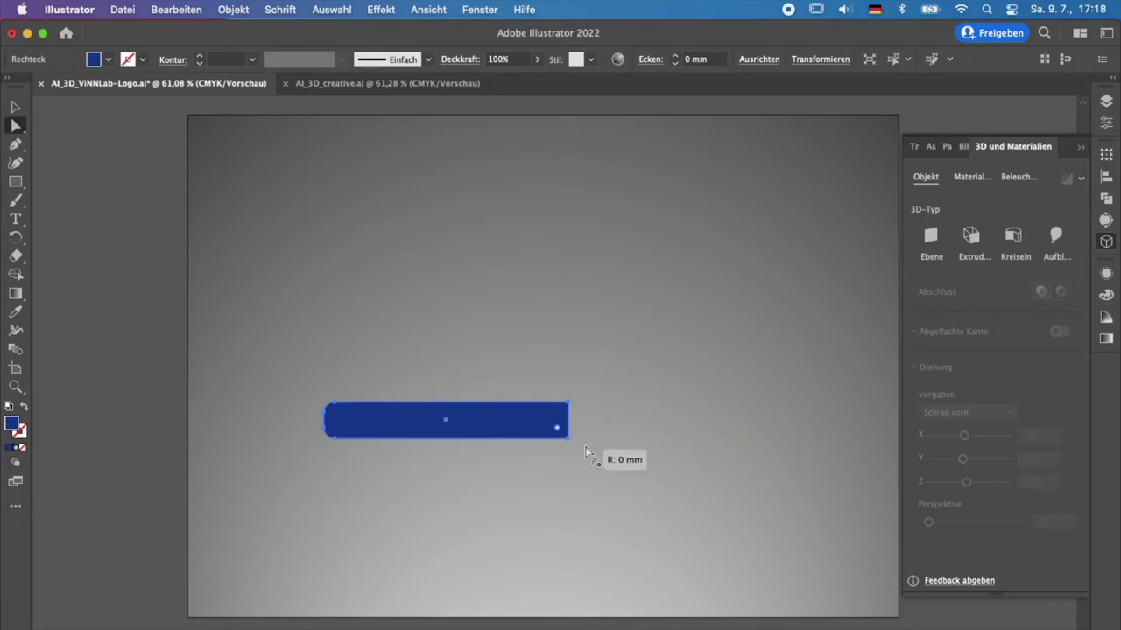
scroll(550, 377, up, 3)
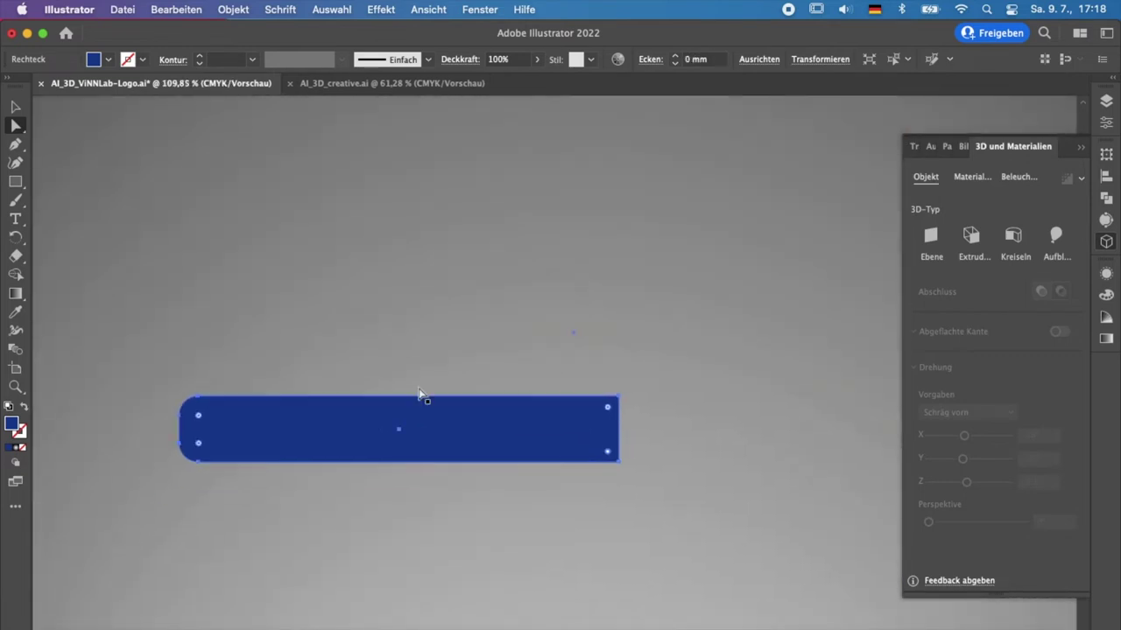
scroll(258, 425, up, 2)
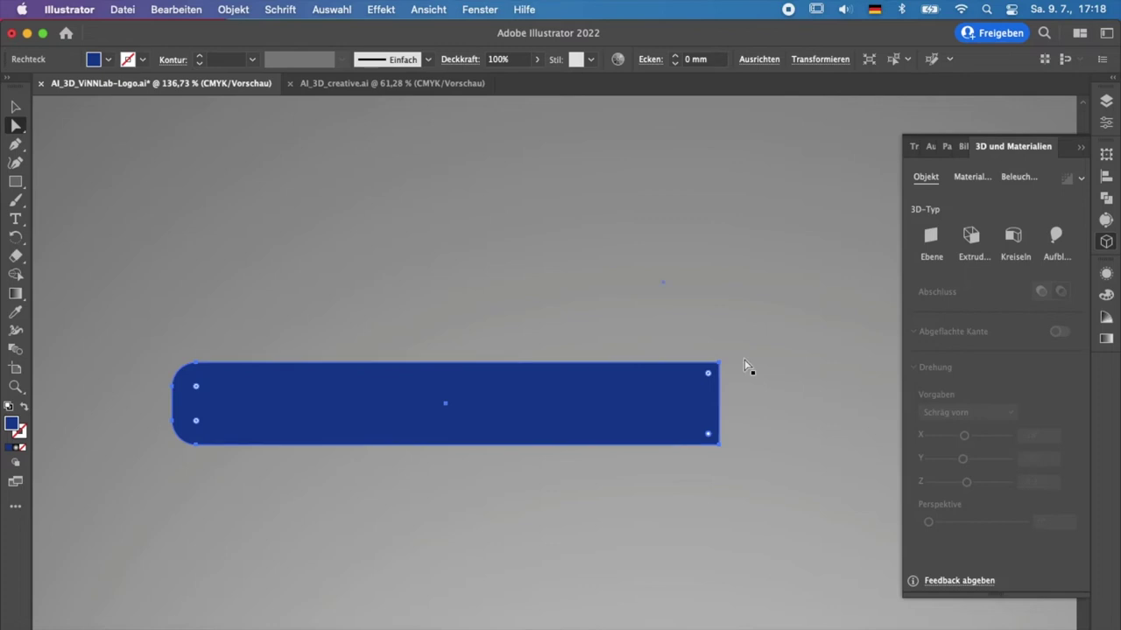
Pull the top-right anchor down to taper the bar's right end.
drag(719, 362, 720, 421)
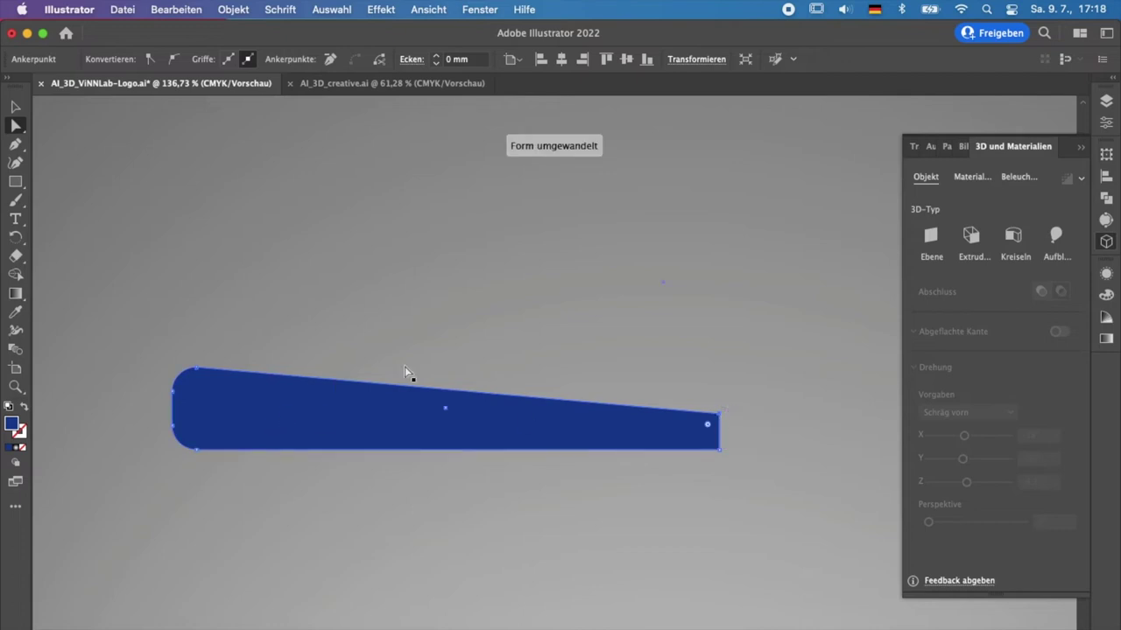
alt+scroll(385, 331, down, 3)
scroll(385, 330, down, 2)
scroll(385, 331, right, 3)
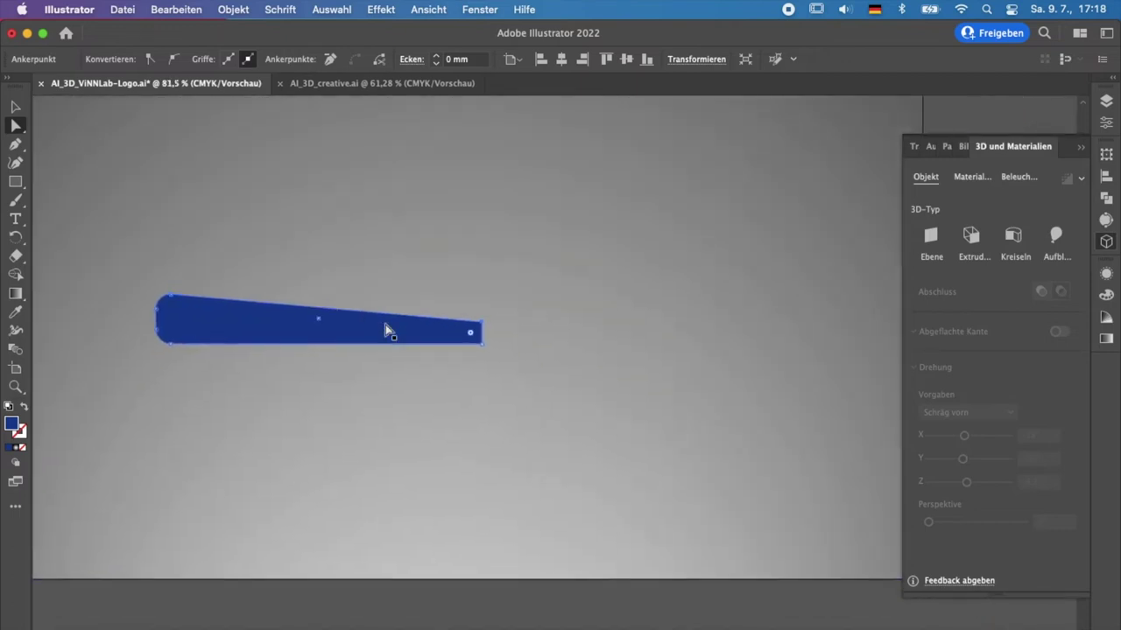
alt+scroll(385, 331, down, 2)
scroll(383, 325, right, 2)
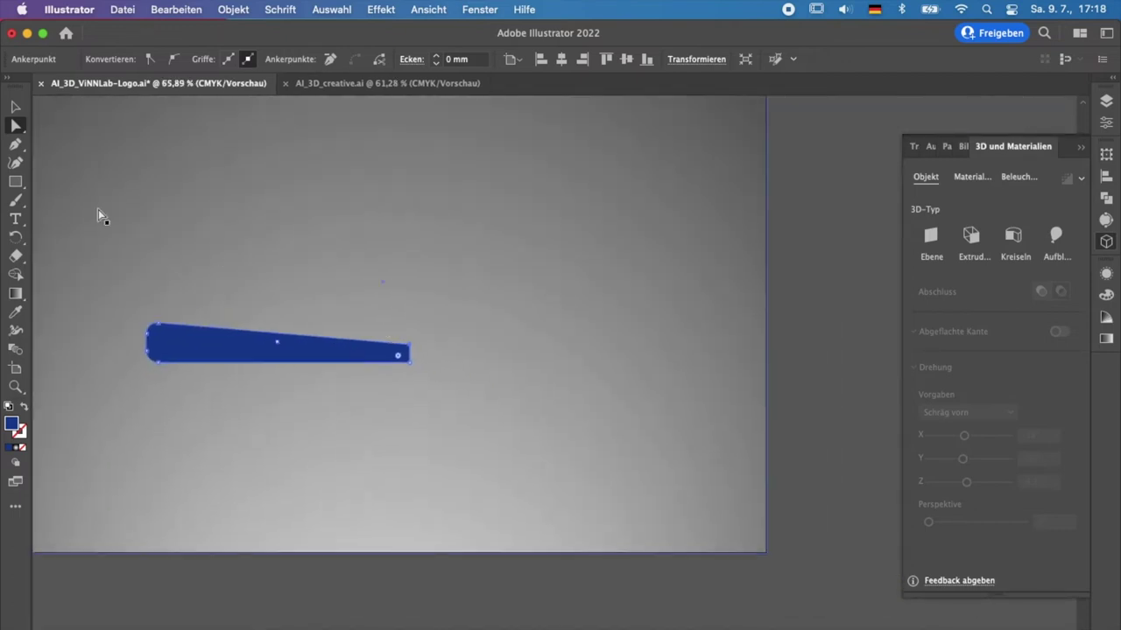
Reposition the tapered shape slightly up and left.
click(13, 103)
scroll(308, 318, left, 2)
scroll(308, 317, down, 1)
drag(391, 317, 360, 295)
Revolve the tapered shape into a 3D disc offset from the right edge.
click(1012, 242)
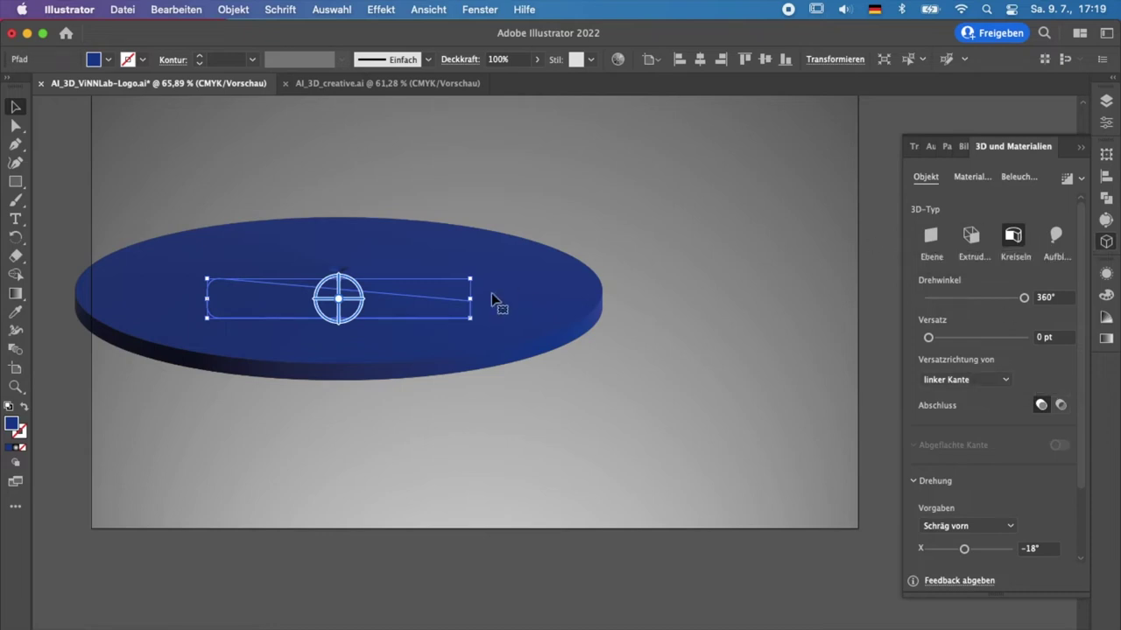
key(super+z)
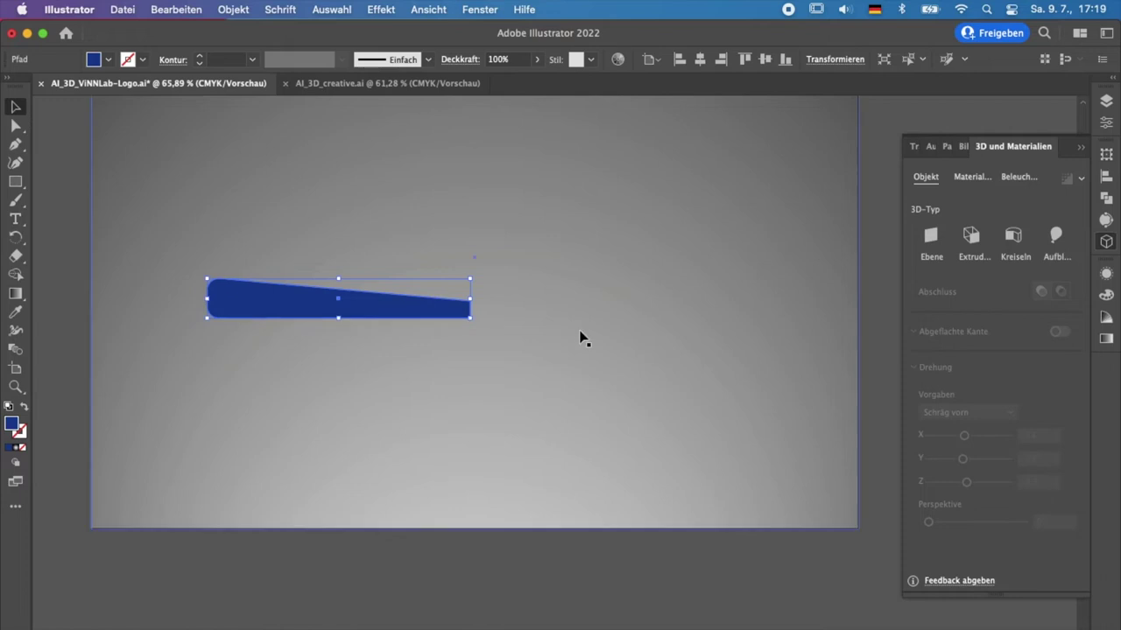
click(1013, 236)
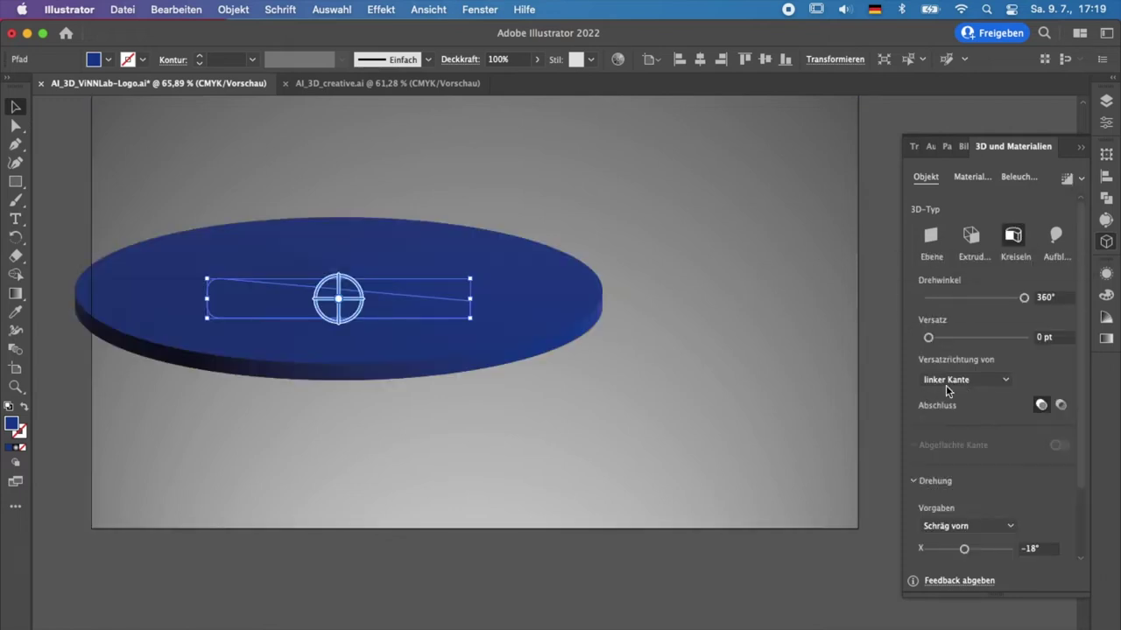
click(977, 382)
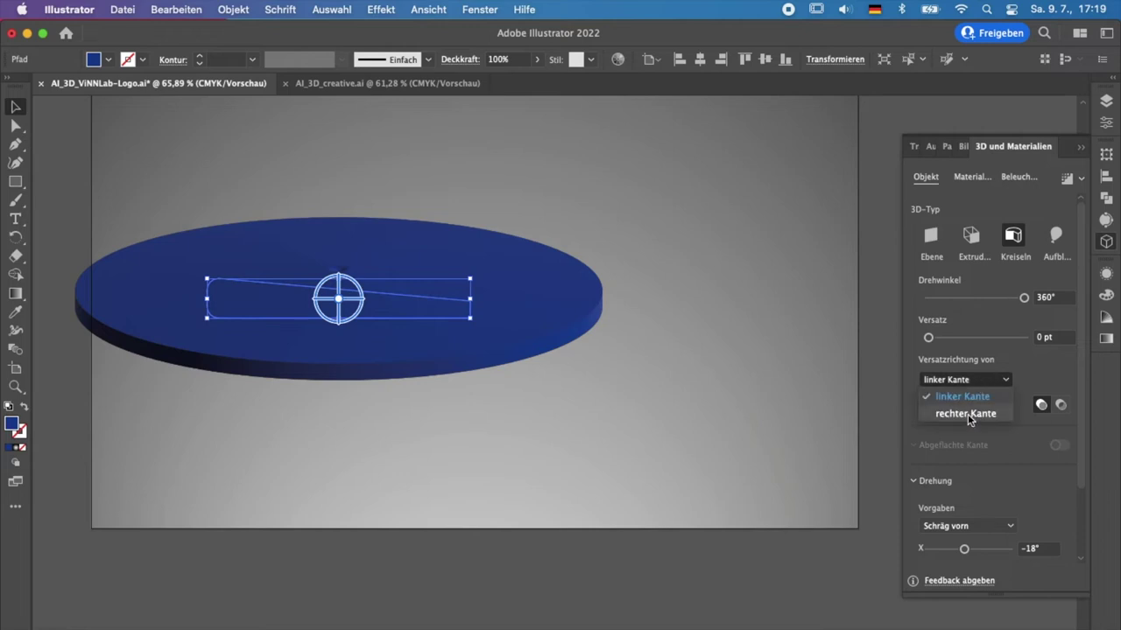
click(967, 414)
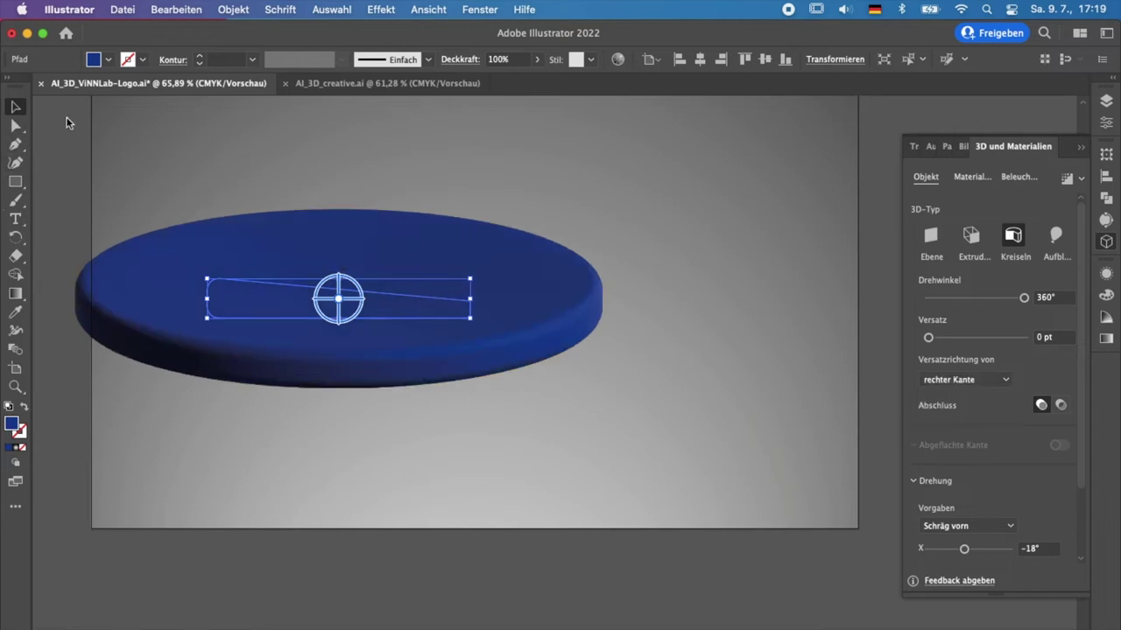
Move the 3D disc to the right, then select and delete it.
drag(343, 247, 484, 248)
click(260, 542)
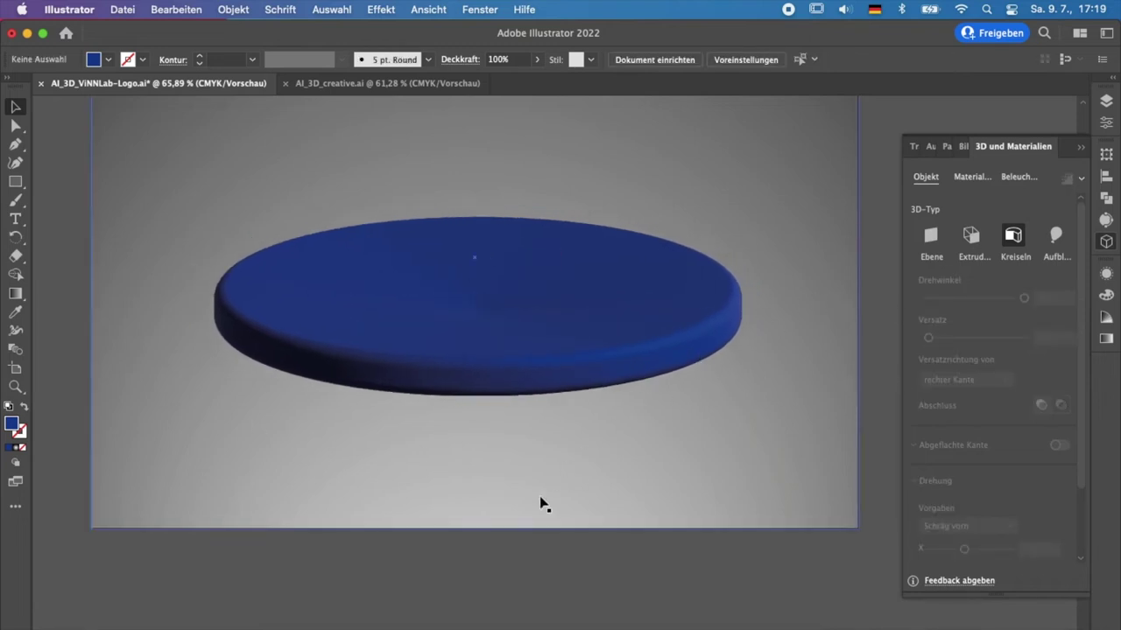
scroll(515, 541, up, 2)
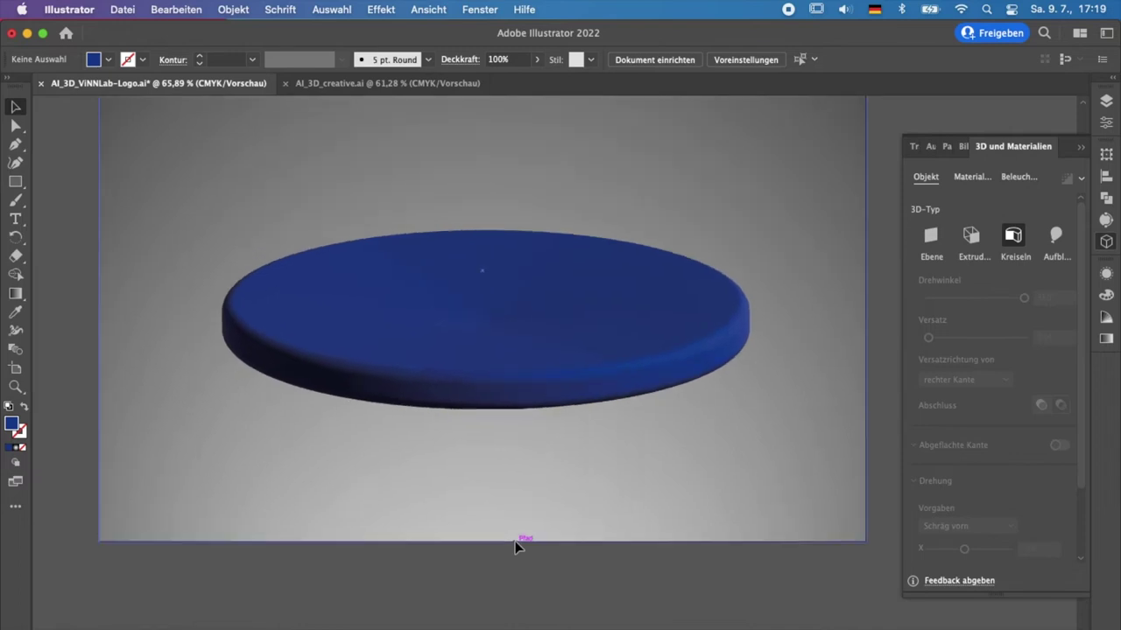
click(484, 294)
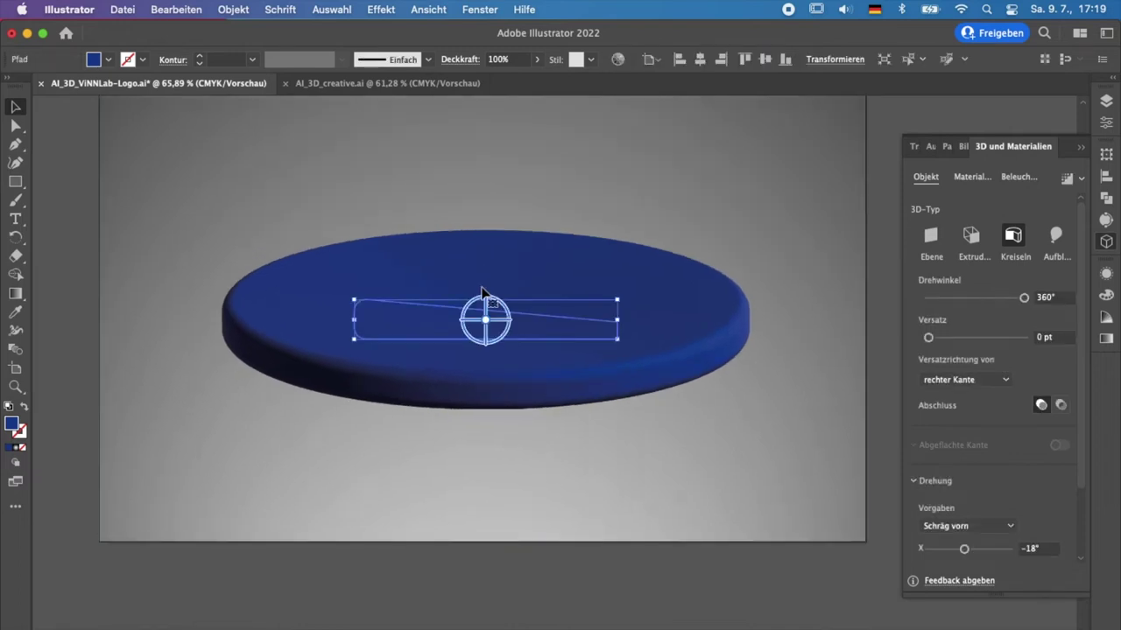
key(Delete)
scroll(482, 292, up, 5)
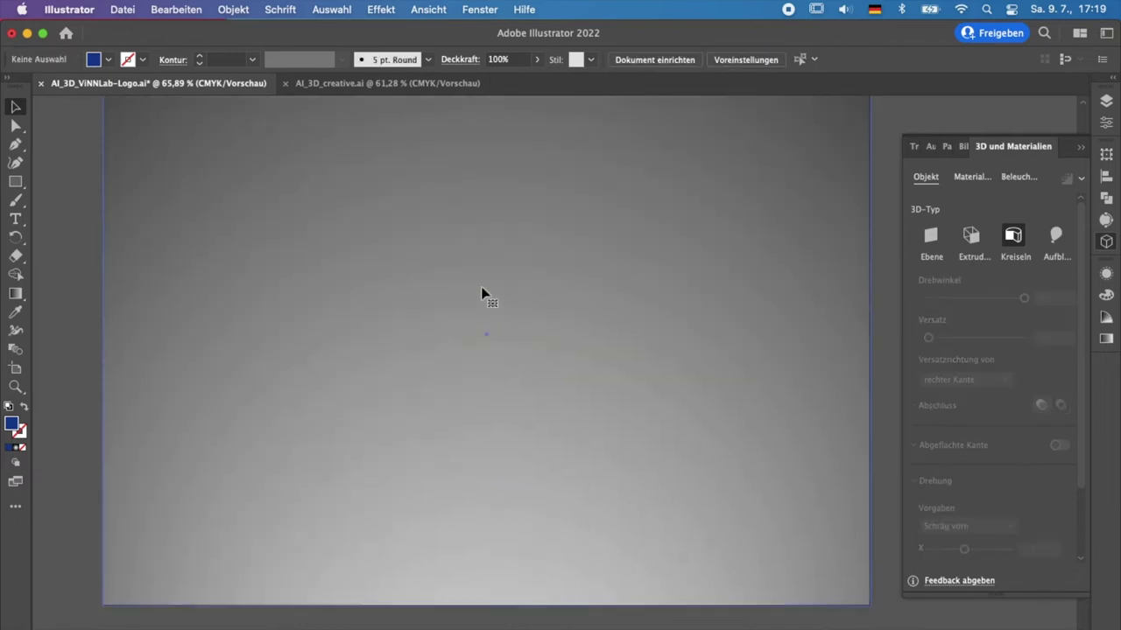
Draw a three-point angled path with the Pen tool, shown as a blue-filled triangle.
click(15, 144)
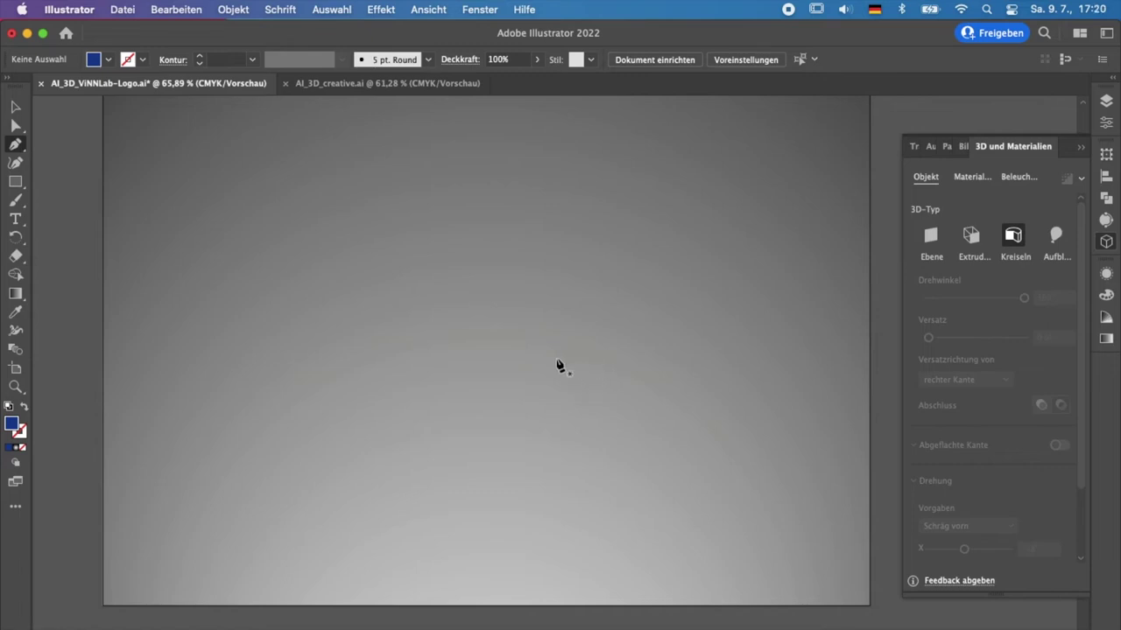
click(520, 351)
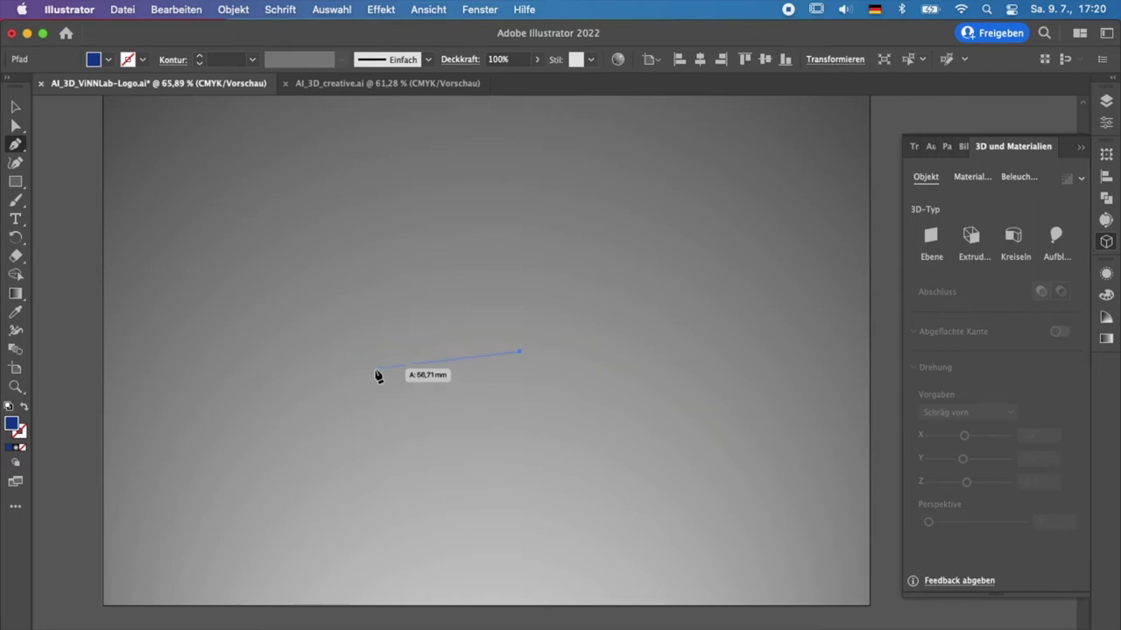
click(373, 361)
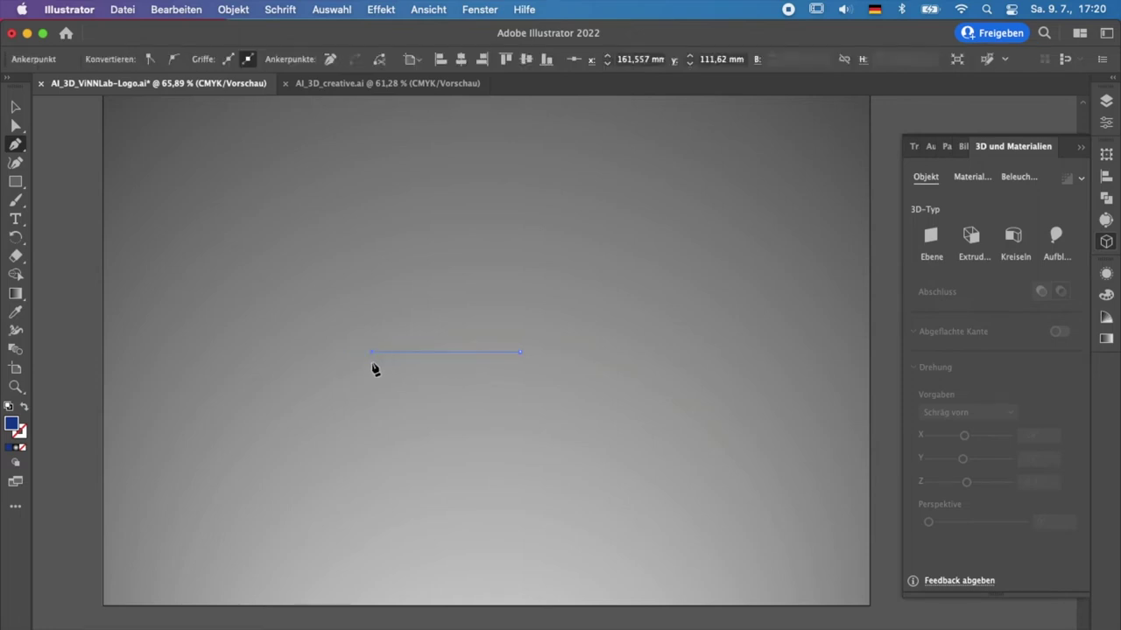
click(321, 302)
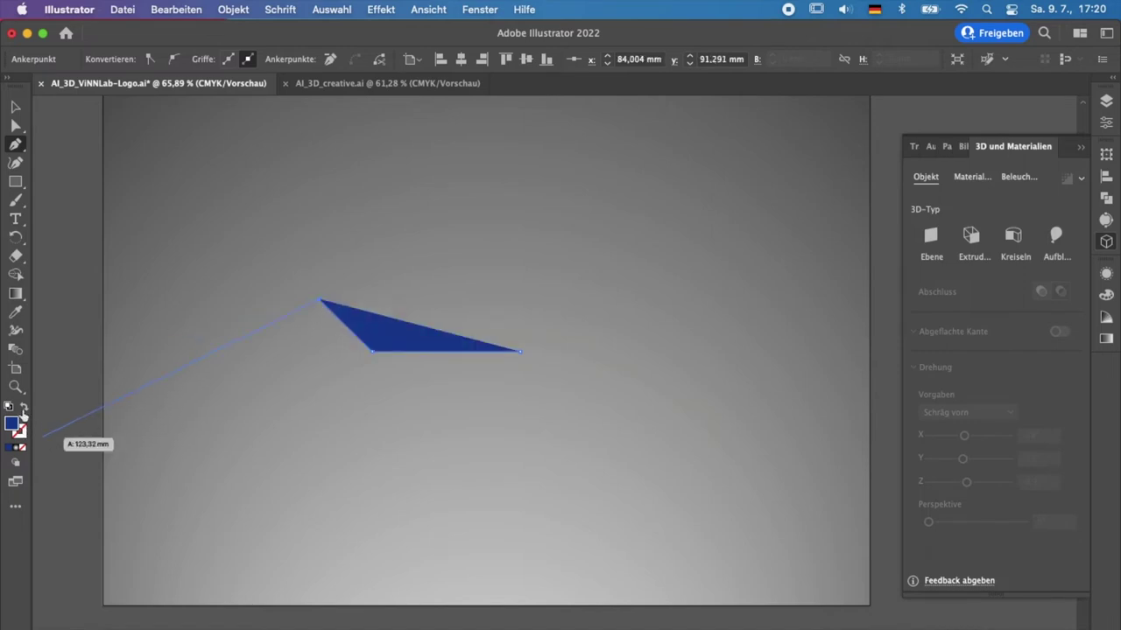
key(v)
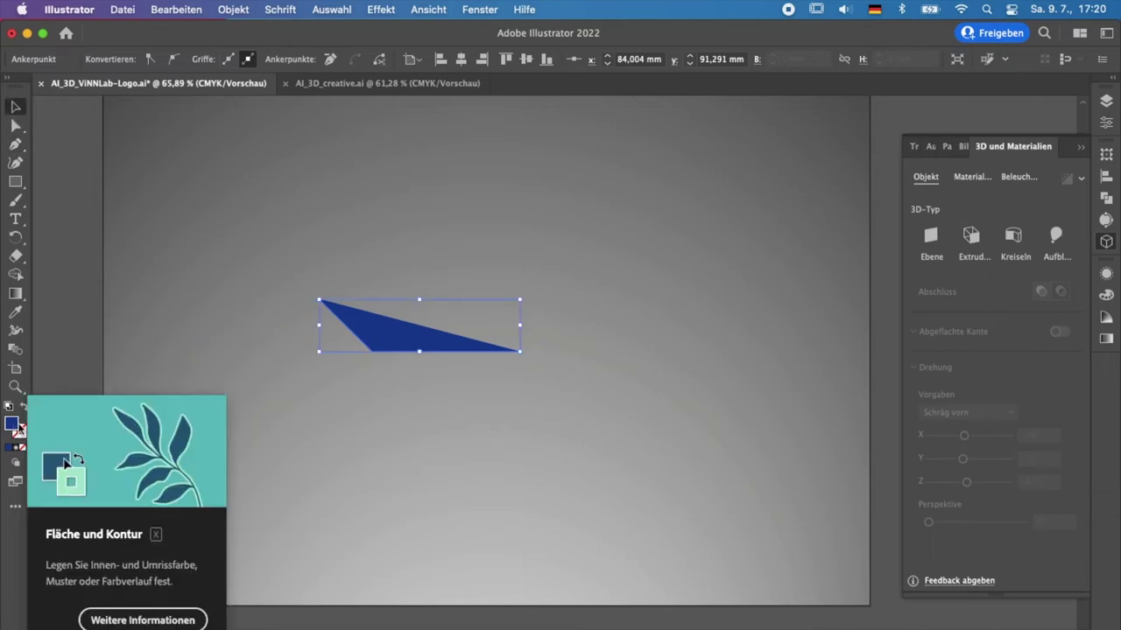
Give the angled path a 15 pt blue stroke with no fill and Round Cap ends.
click(24, 407)
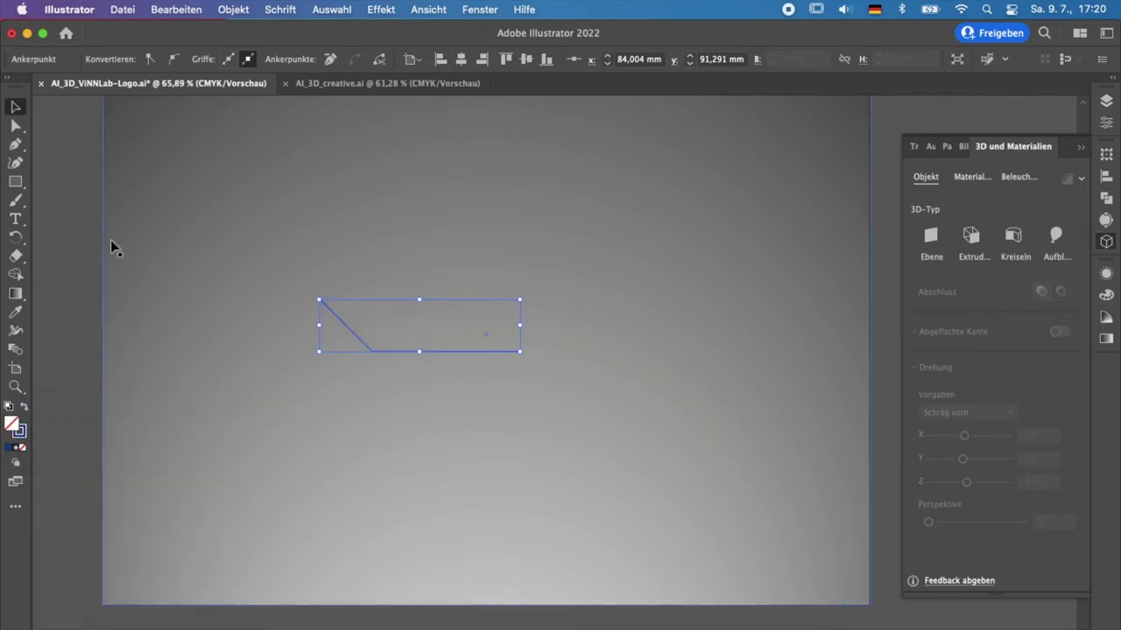
click(96, 276)
click(343, 320)
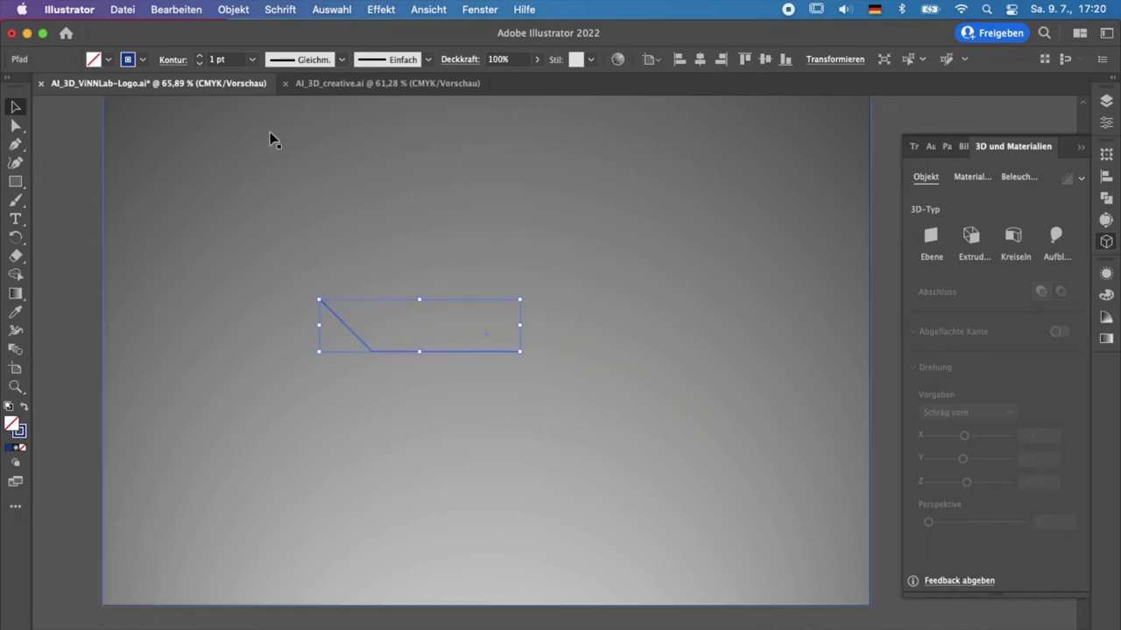
click(200, 56)
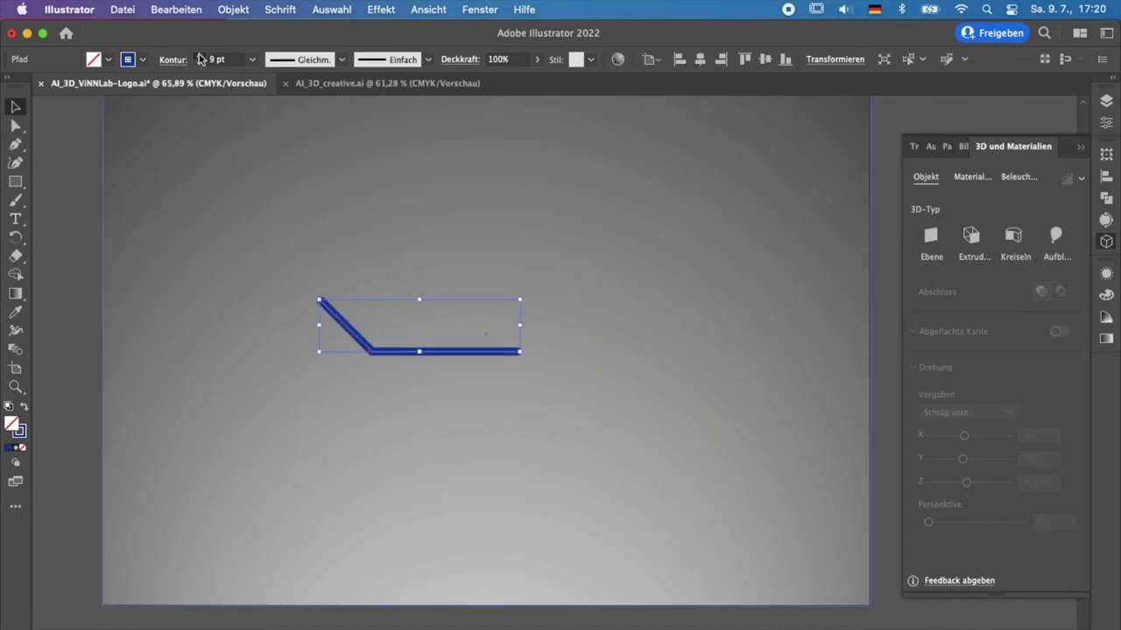
click(200, 56)
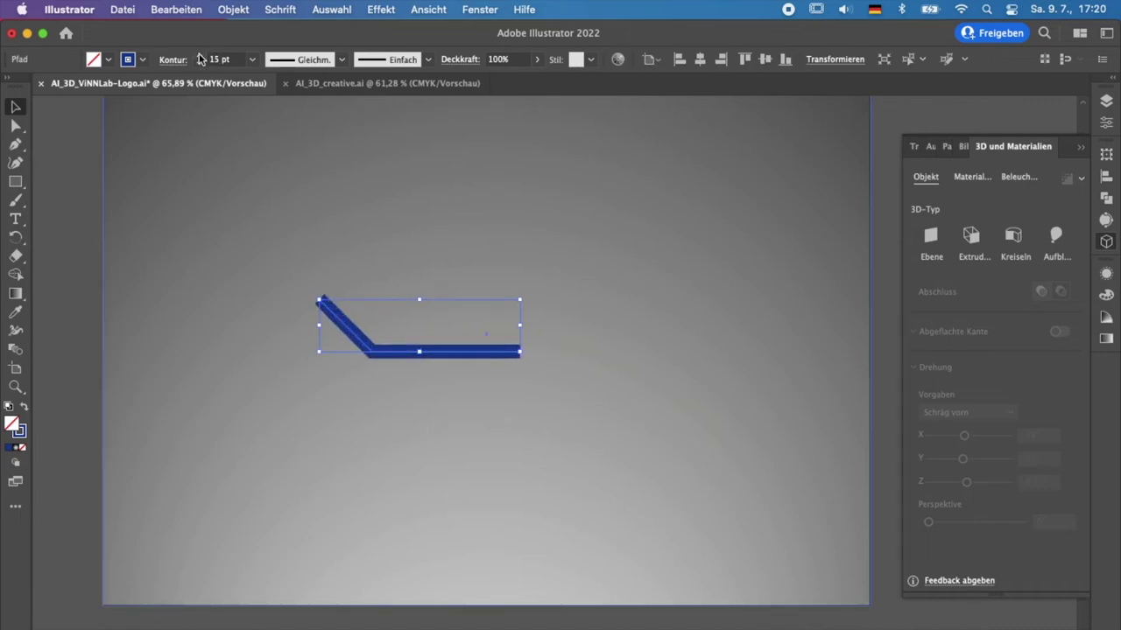
click(179, 60)
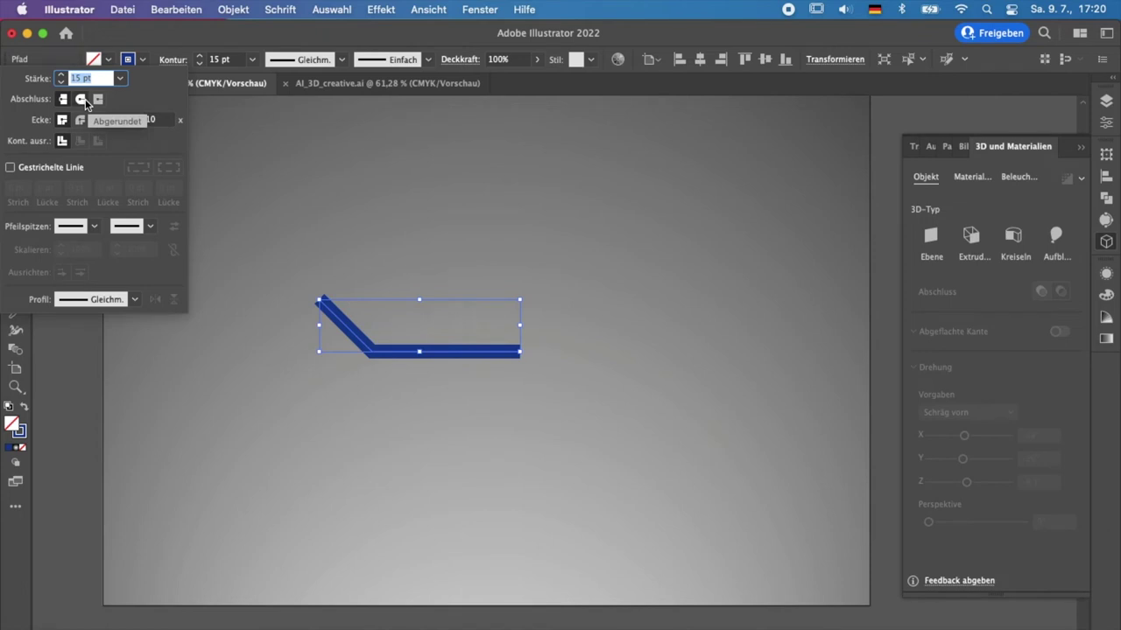
click(81, 99)
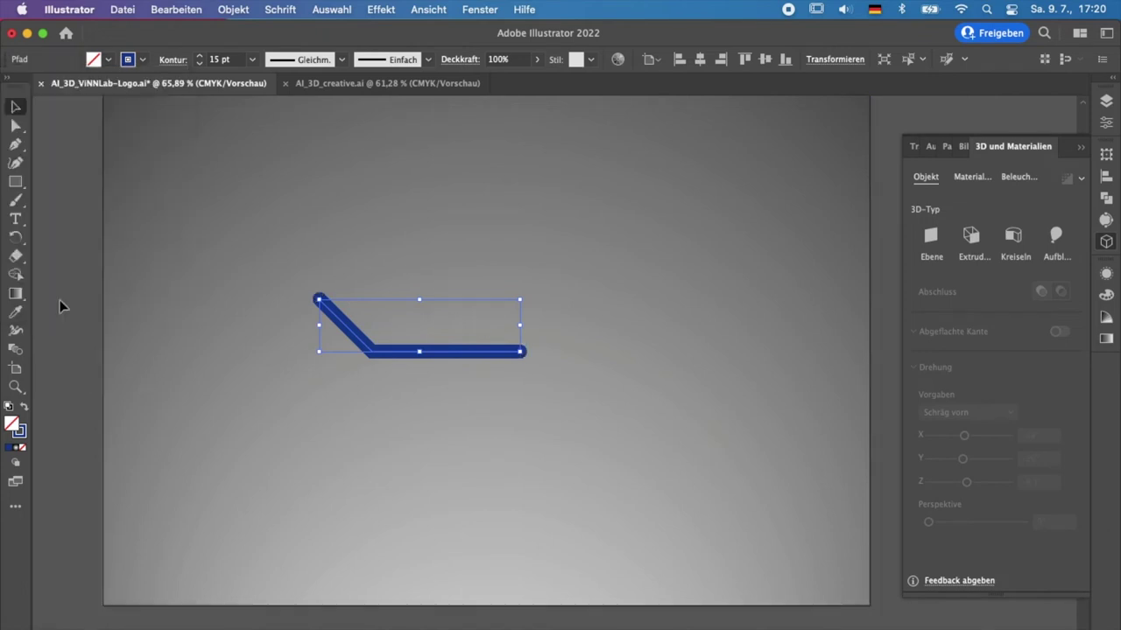
click(288, 319)
click(422, 352)
click(231, 9)
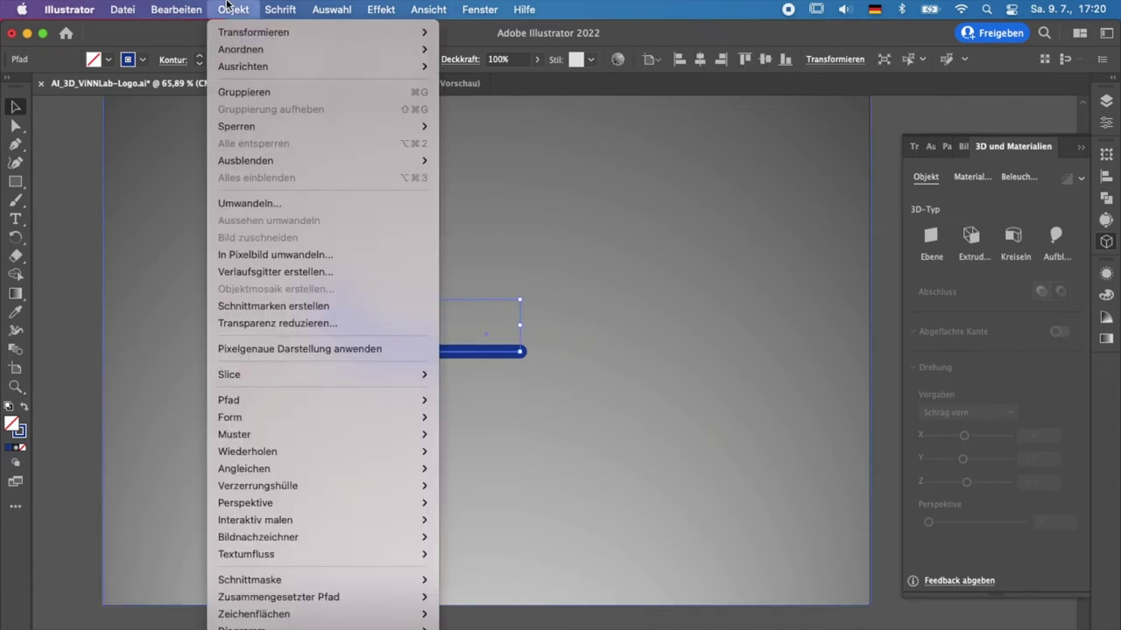
mouse_move(278, 400)
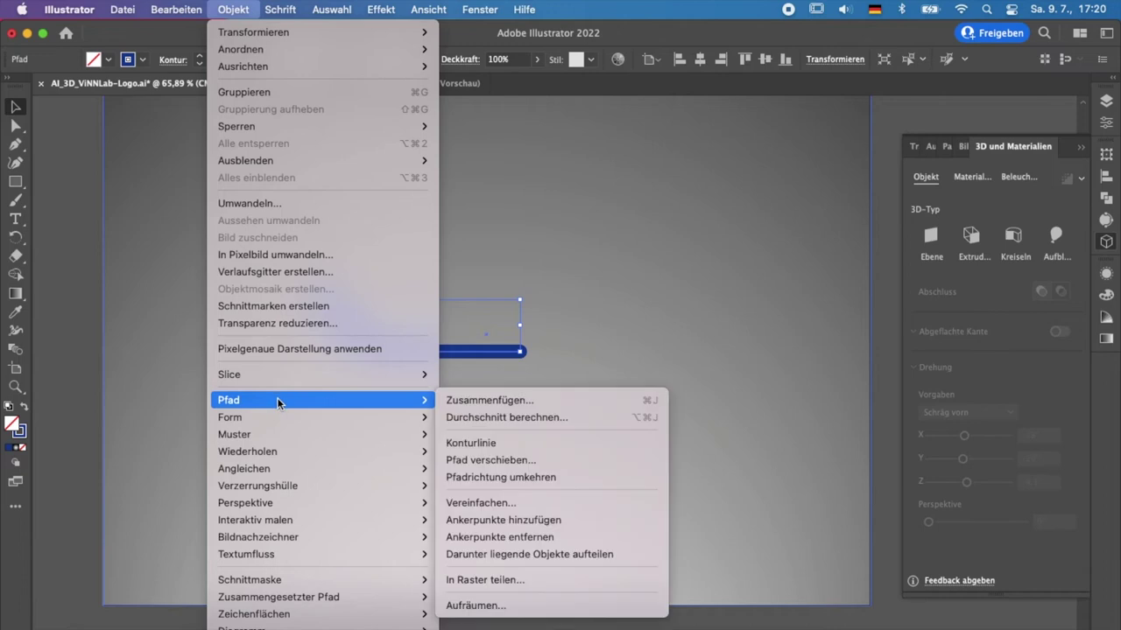
Outline the thick stroke into a filled shape and adjust its right-end corner rounding.
click(472, 443)
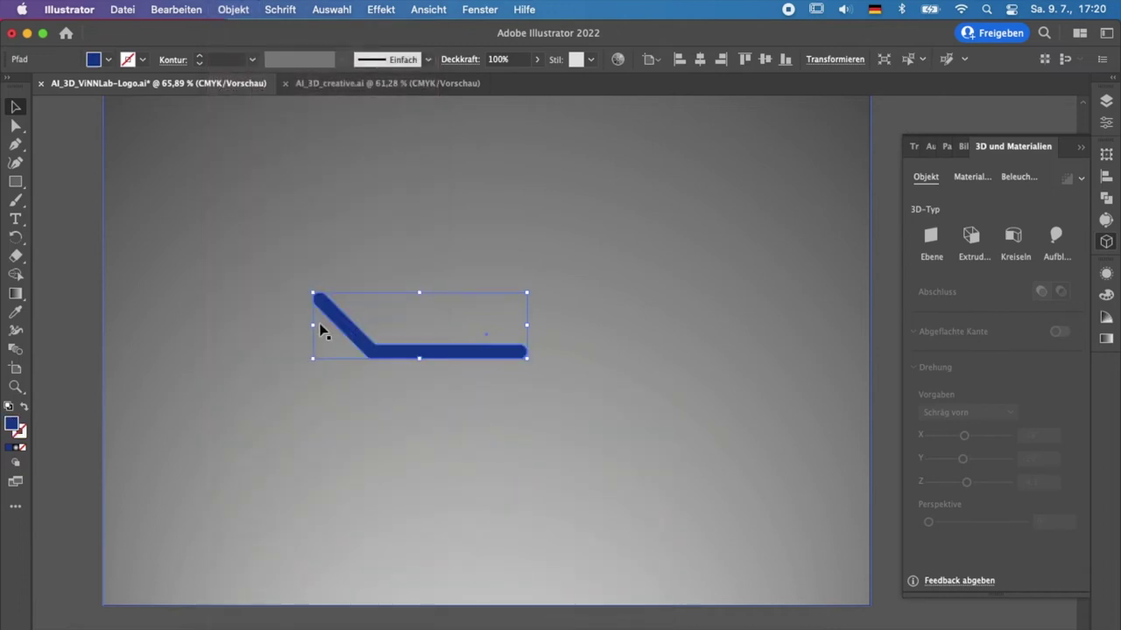
scroll(320, 329, up, 3)
scroll(320, 329, right, 2)
click(12, 127)
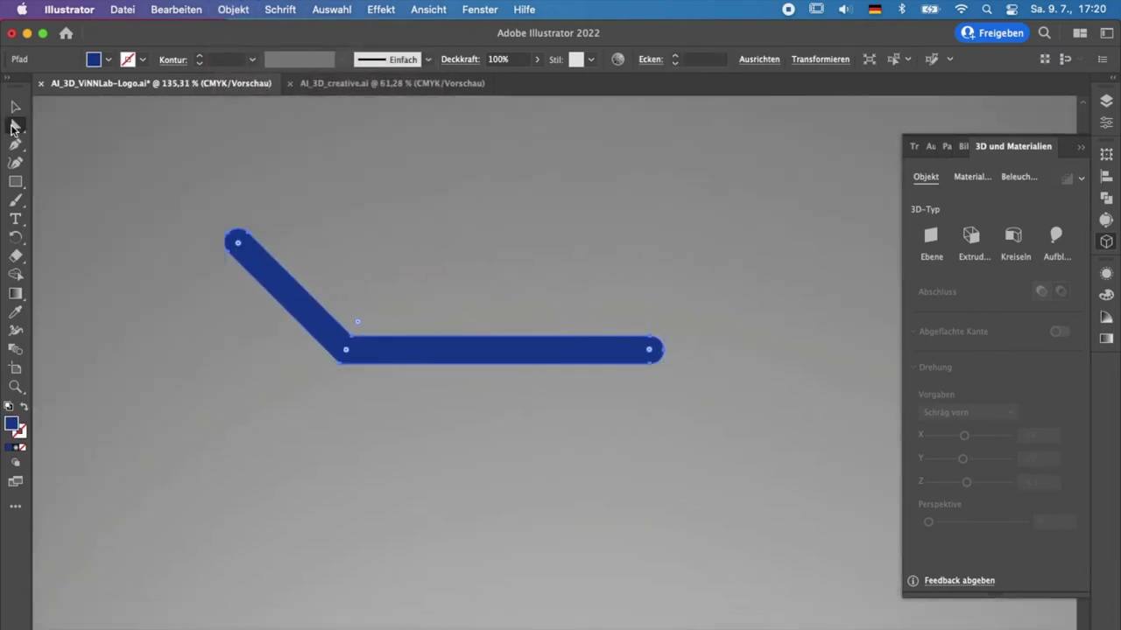
scroll(650, 355, up, 4)
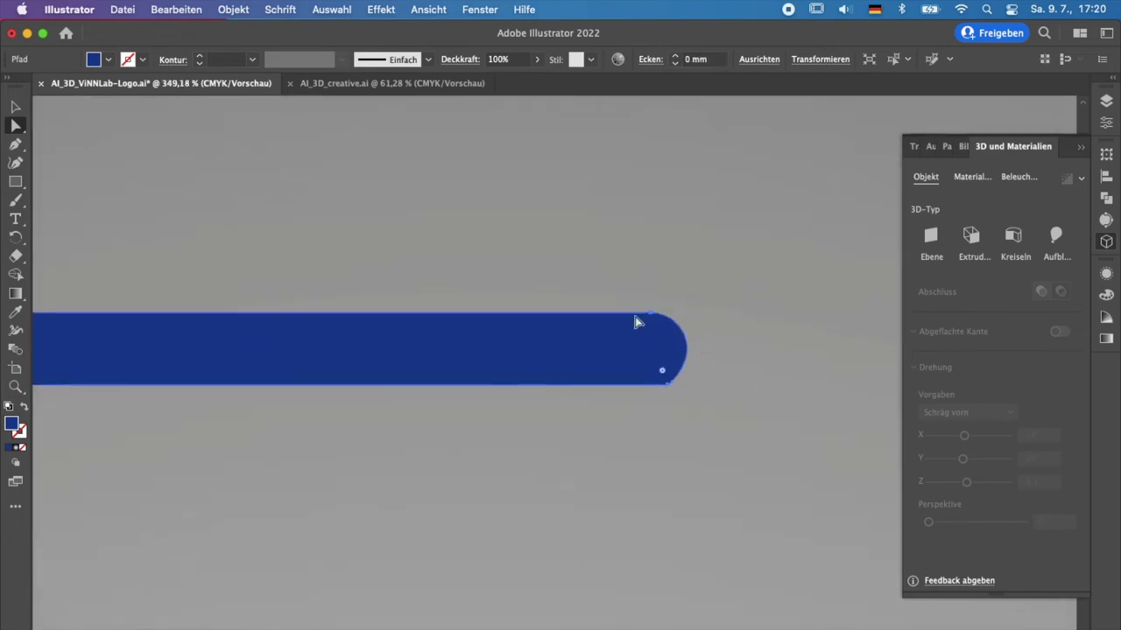
click(667, 343)
drag(648, 349, 753, 384)
Delete the rounded right-end anchor to leave a square end.
click(17, 108)
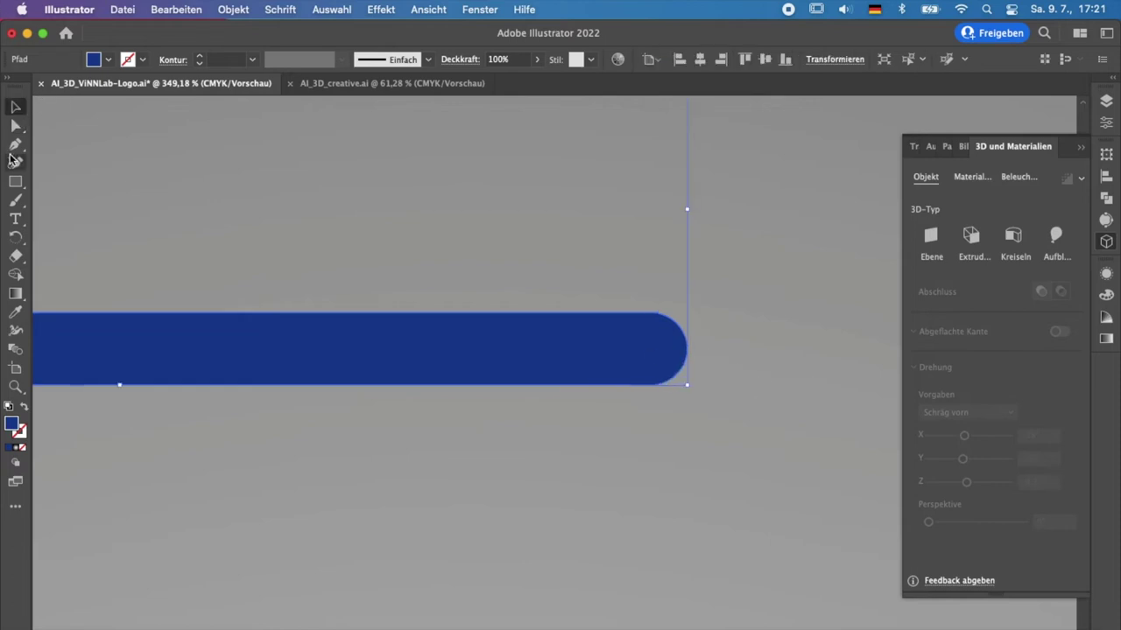
click(16, 125)
click(639, 347)
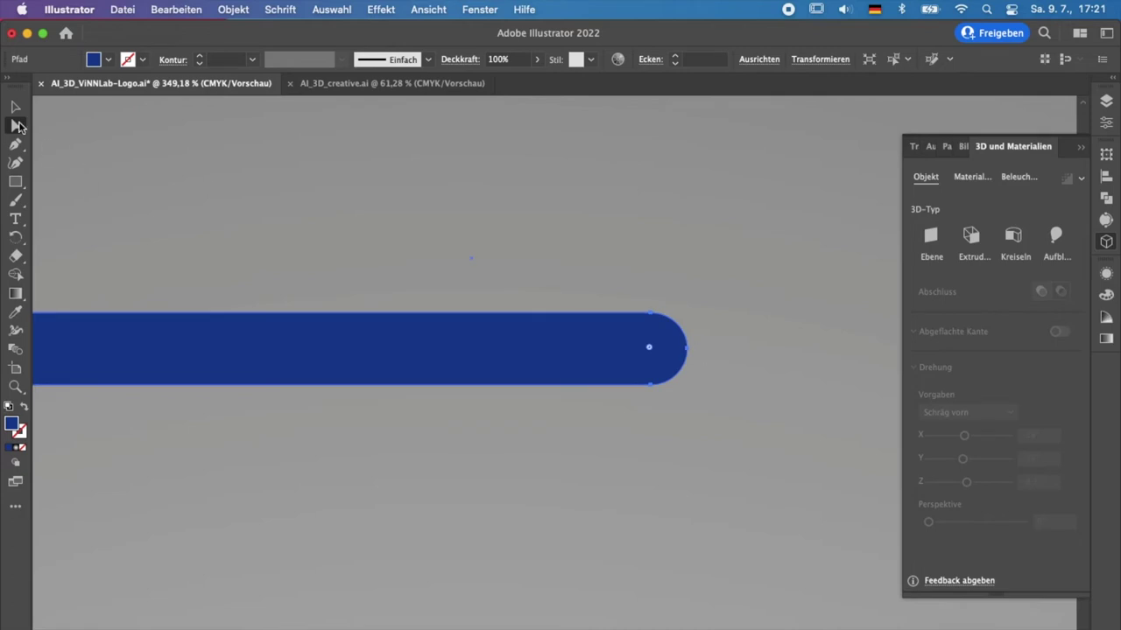
click(687, 349)
key(Delete)
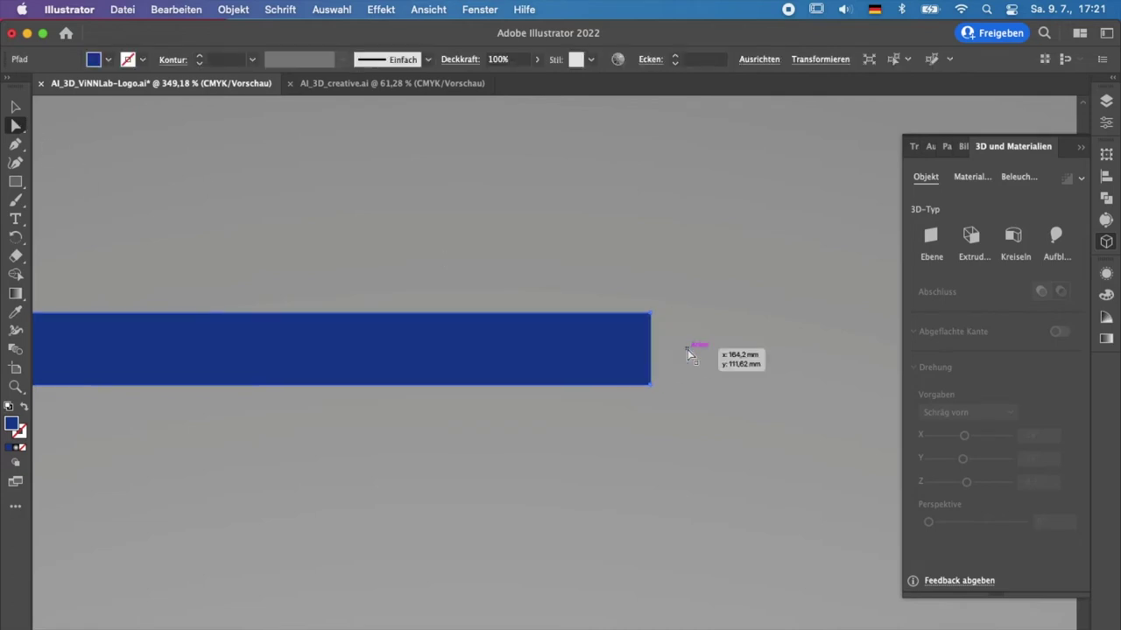
scroll(688, 355, down, 2)
scroll(688, 349, down, 3)
scroll(595, 288, up, 2)
scroll(592, 285, right, 3)
scroll(592, 286, down, 3)
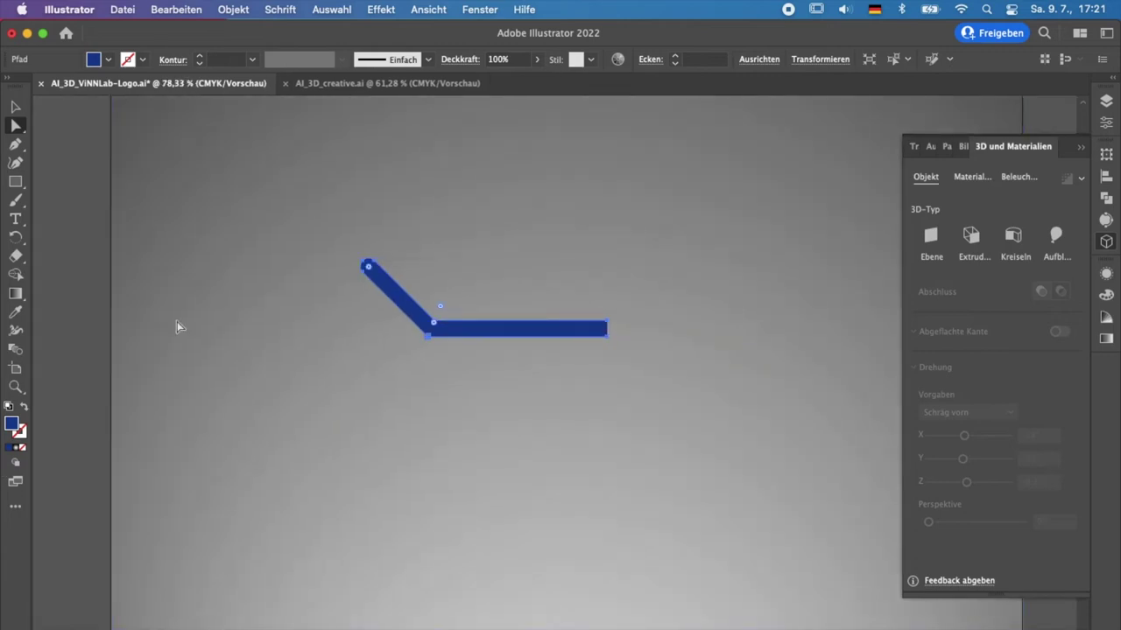
double_click(13, 427)
Give the bent shape a light grey fill and stretch its right end slightly right.
text(c1c1c1848484)
click(714, 248)
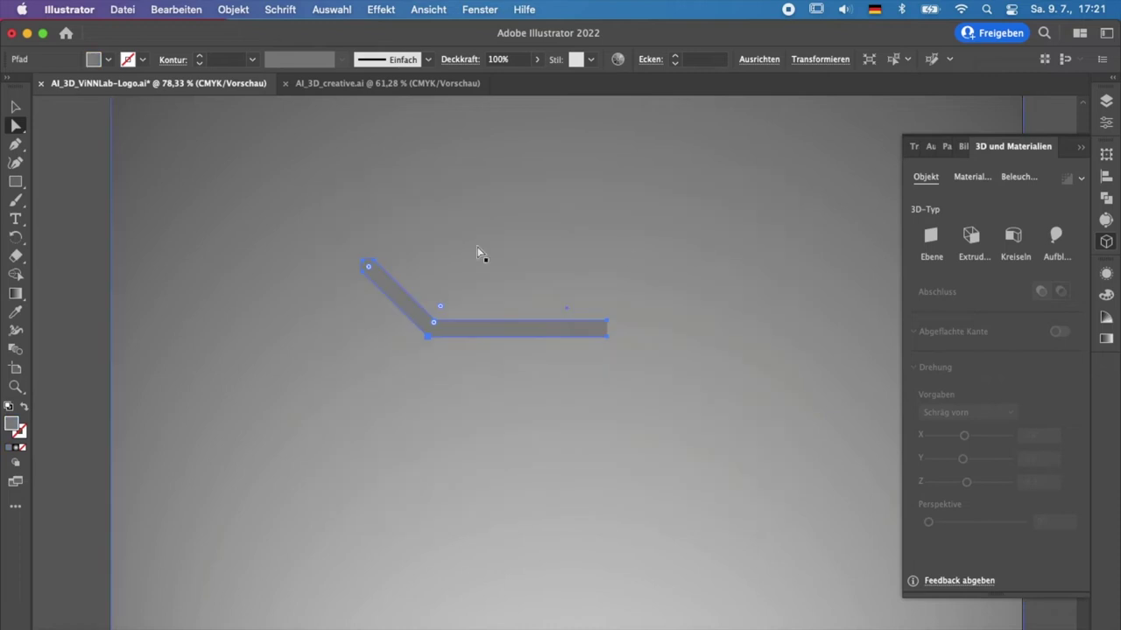
click(13, 105)
key(a)
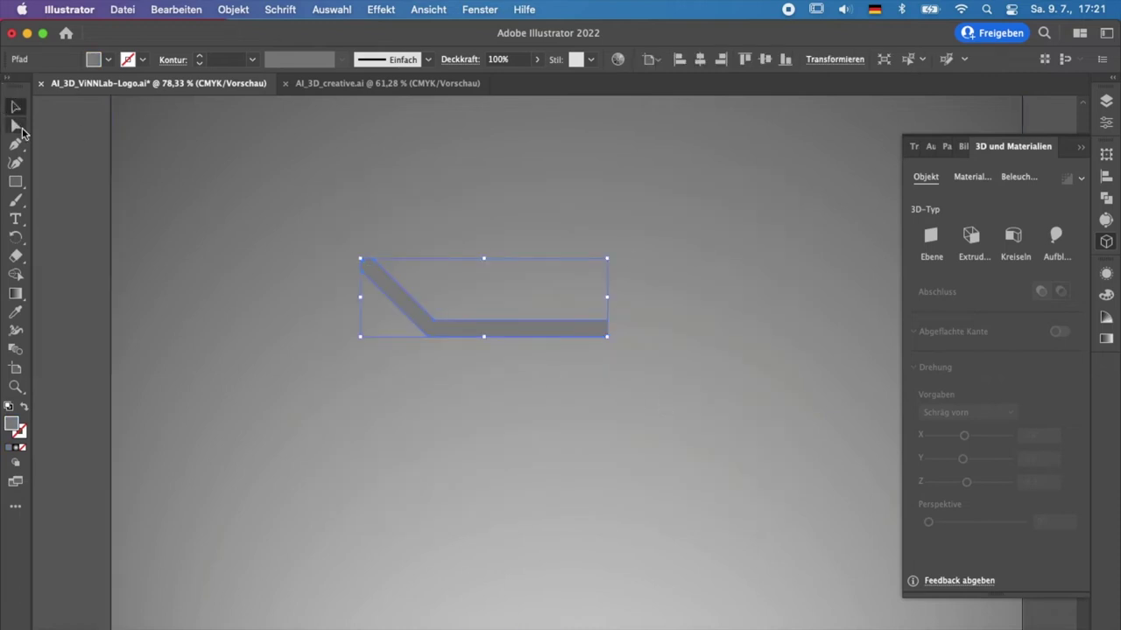
click(611, 339)
drag(610, 339, 622, 339)
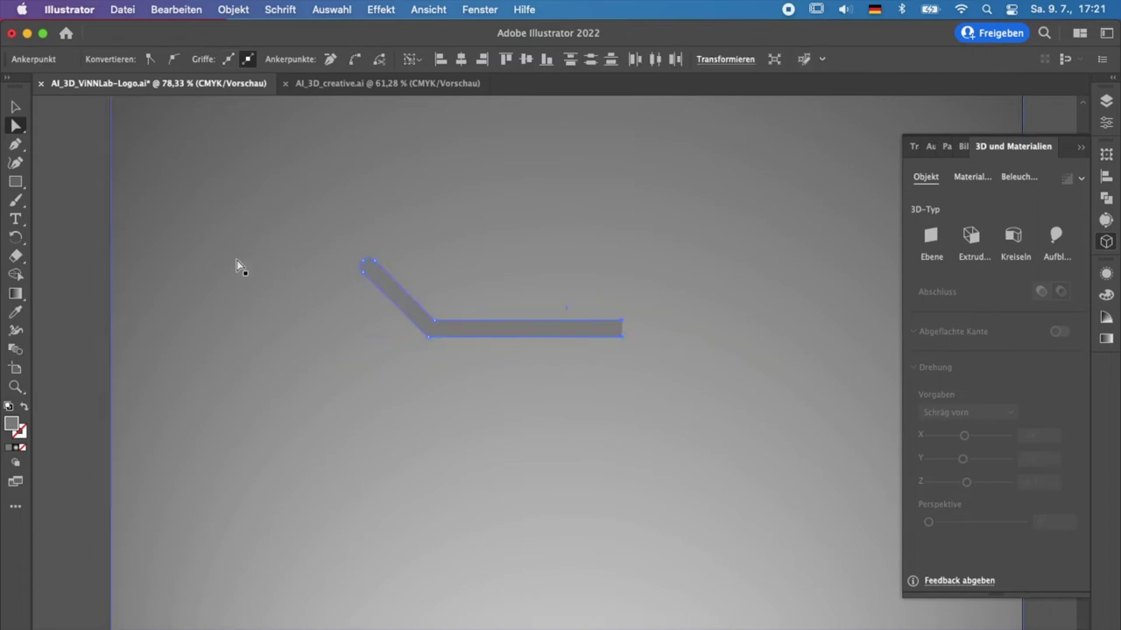
Recolour the bent shape dark grey 606060.
double_click(12, 424)
click(420, 296)
mouse_move(420, 296)
mouse_down()
mouse_move(341, 306)
mouse_move(341, 316)
mouse_up()
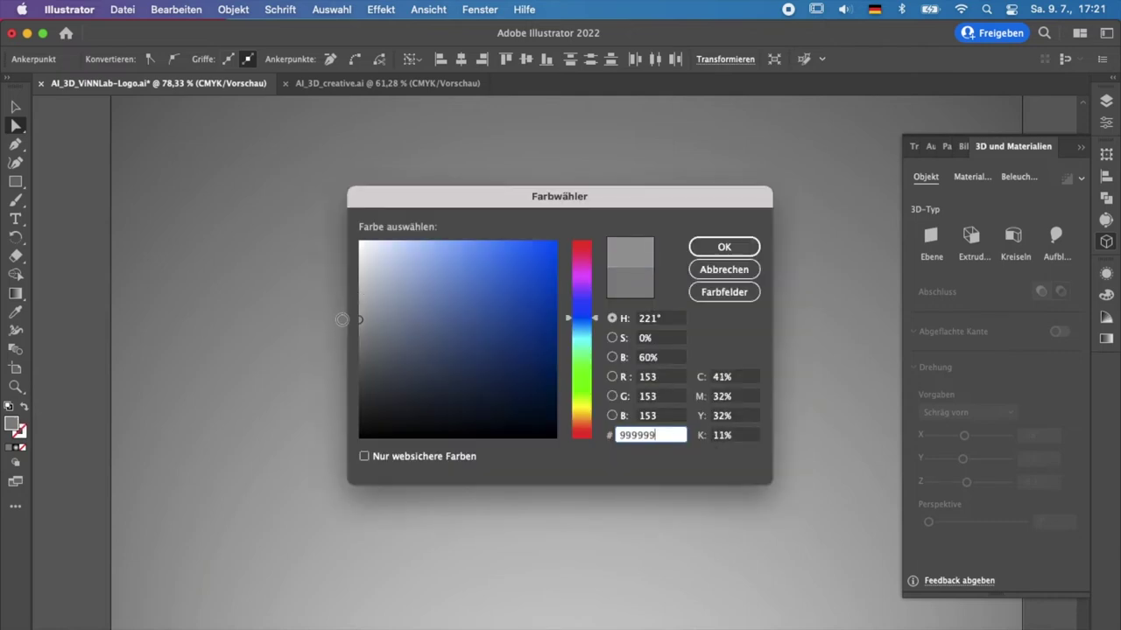
click(700, 247)
scroll(548, 430, down, 1)
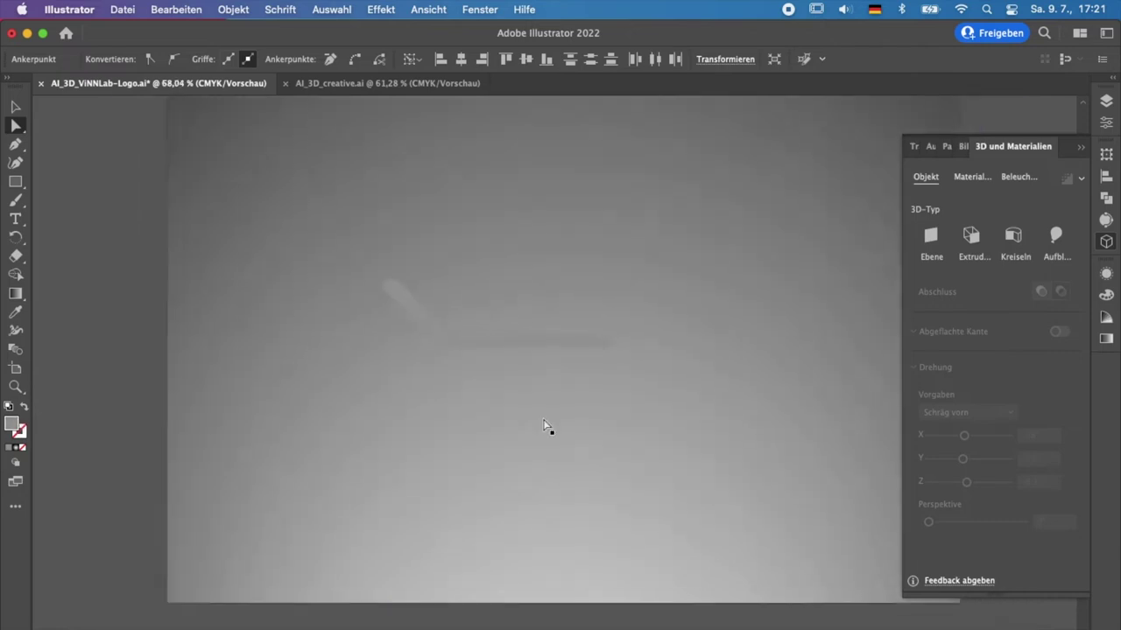
double_click(14, 425)
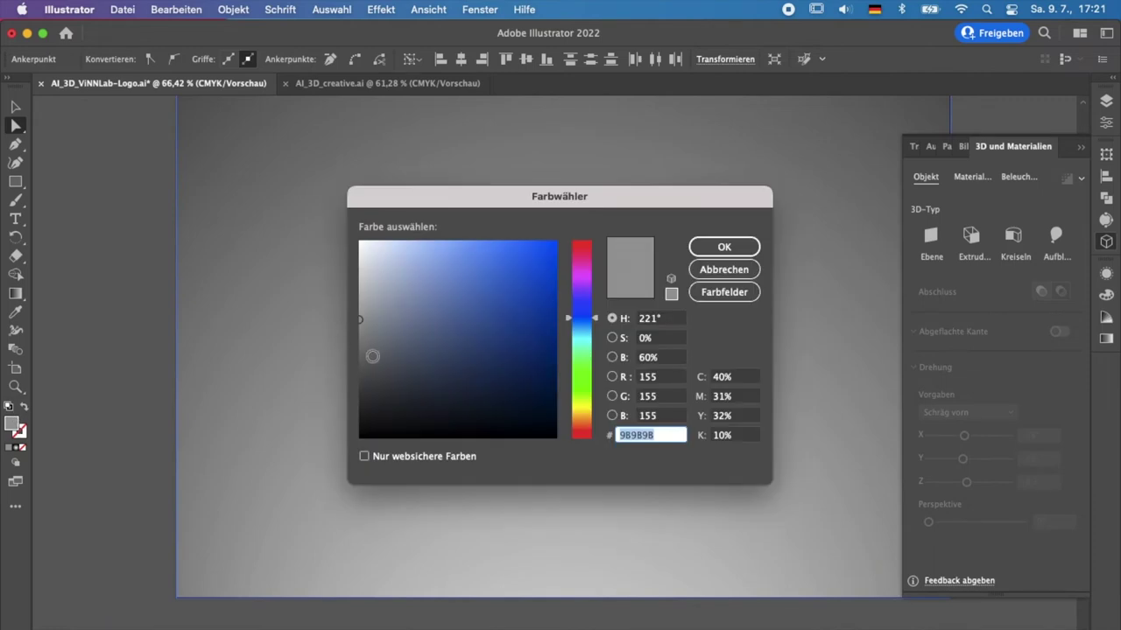
text(606060)
click(724, 246)
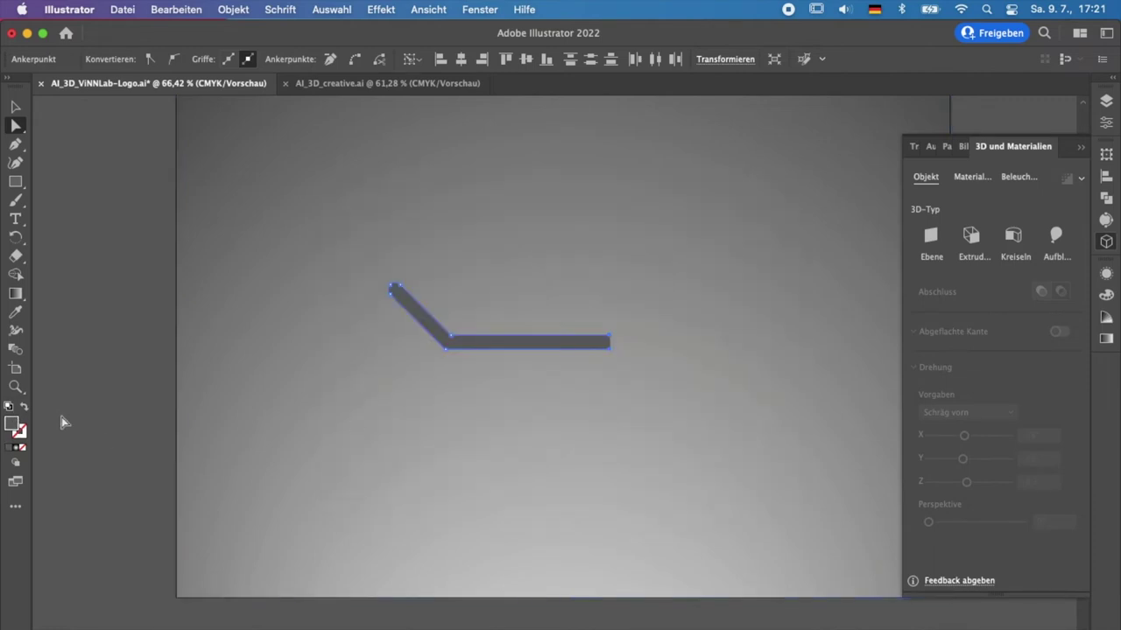
click(133, 340)
scroll(497, 298, up, 3)
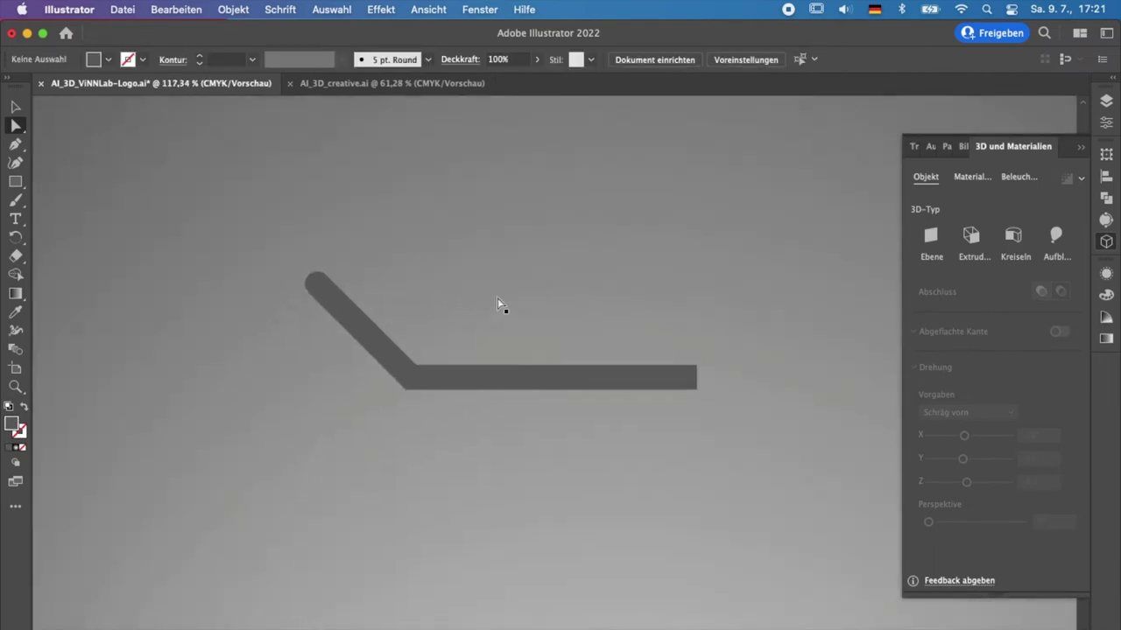
Draw a straight two-point line along the horizontal arm and give it a gold fill.
click(15, 145)
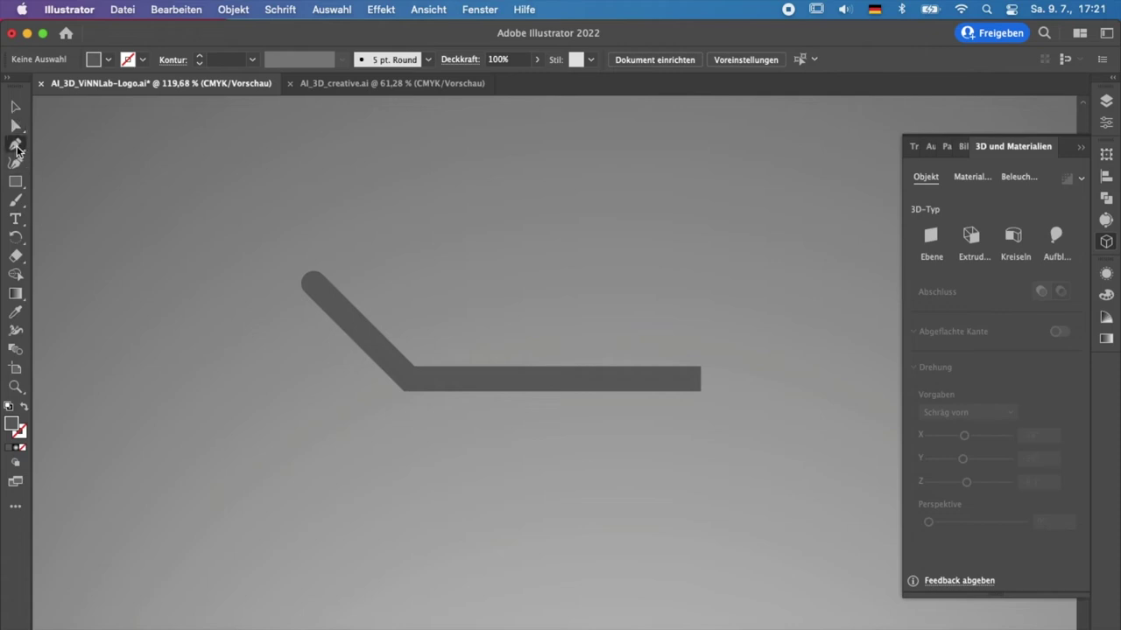
click(700, 347)
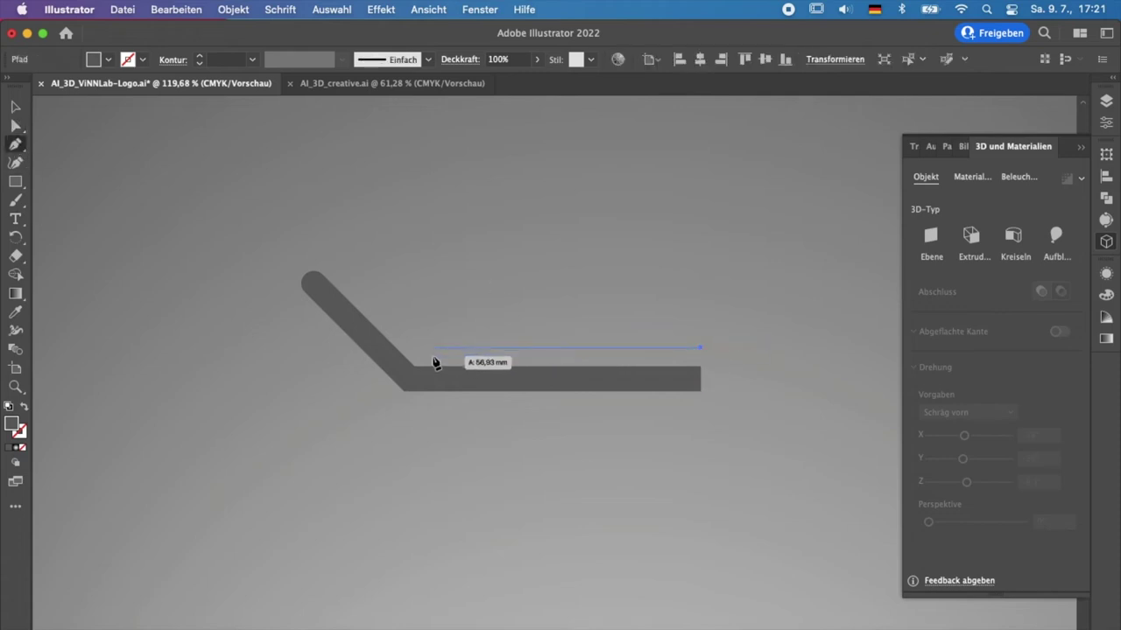
click(405, 348)
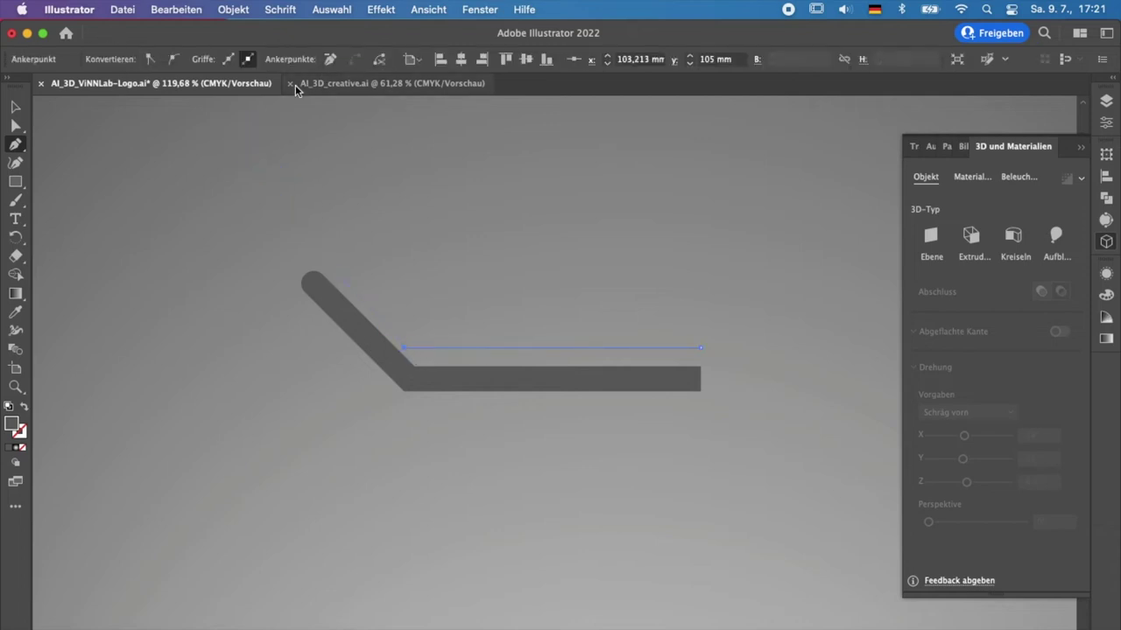
double_click(11, 425)
click(583, 416)
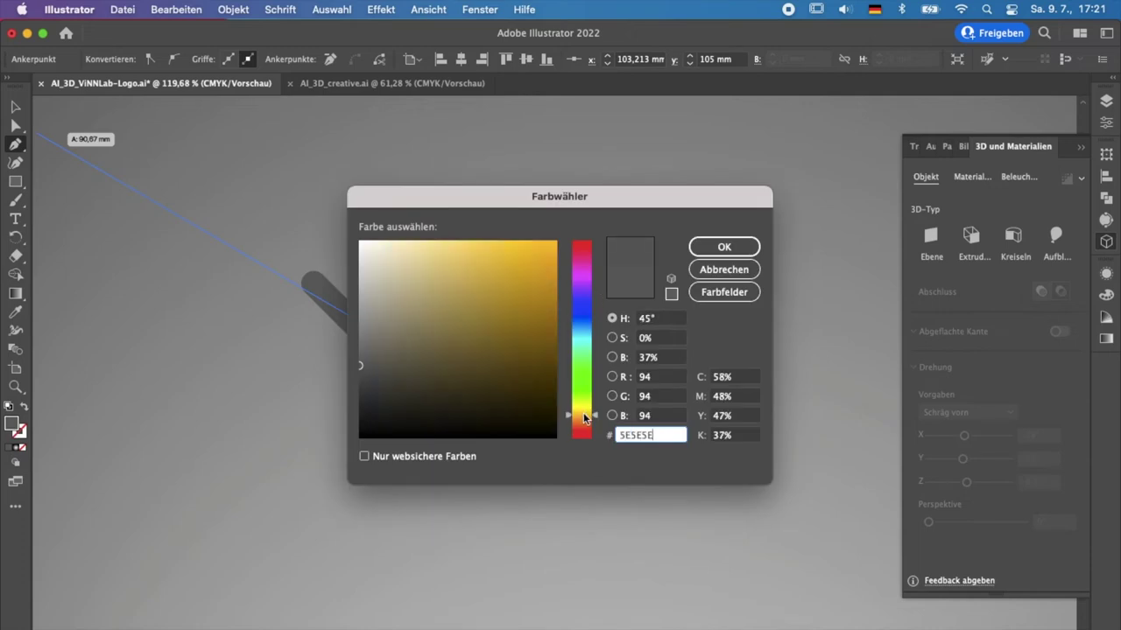
click(524, 310)
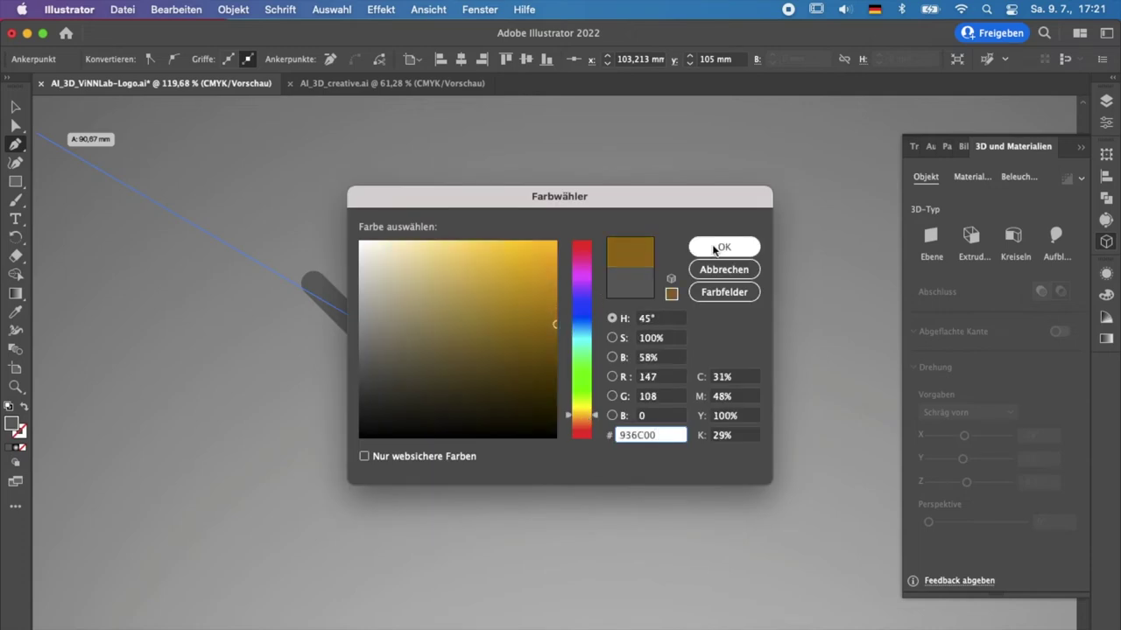
click(724, 246)
key(v)
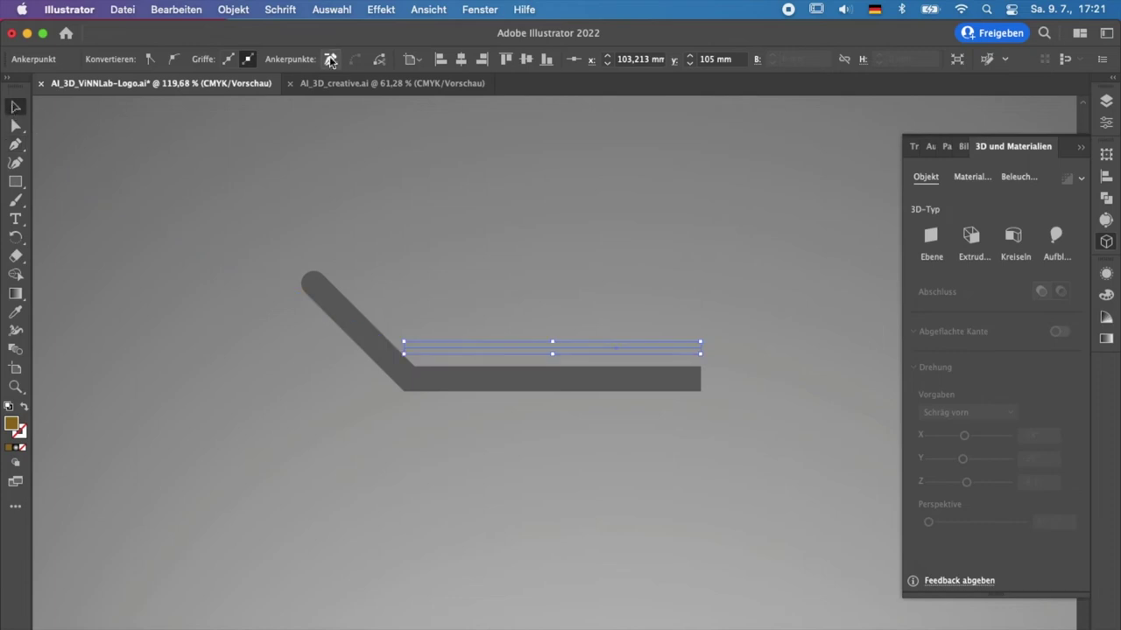
Give the line a blue 15 pt stroke with Round Cap ends.
click(487, 351)
click(199, 57)
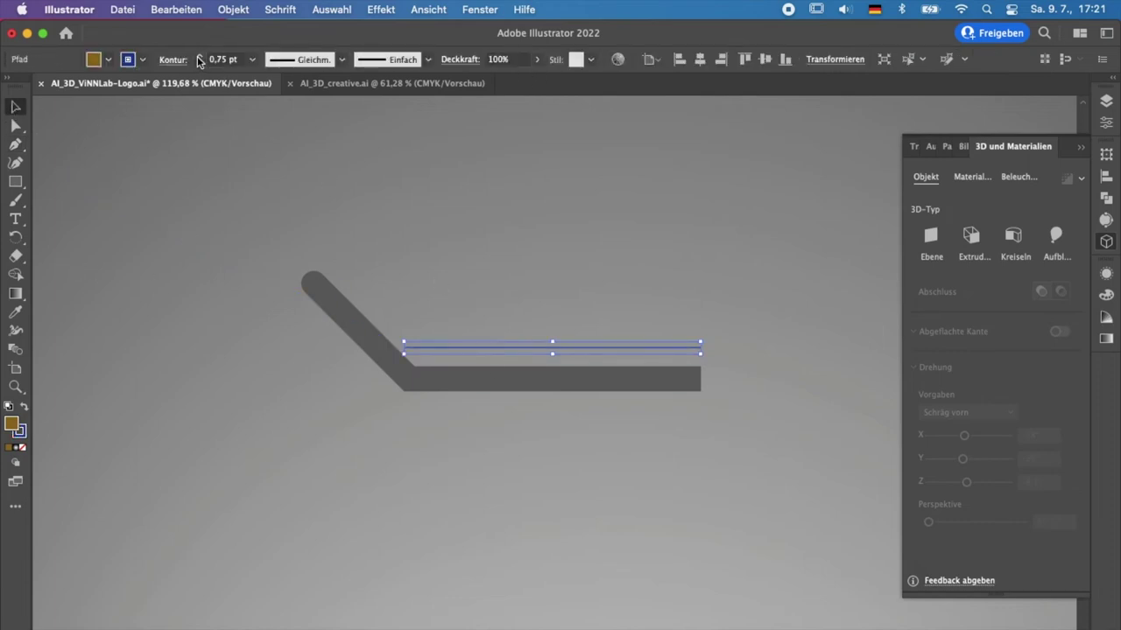
click(198, 57)
click(200, 56)
click(199, 56)
click(199, 56)
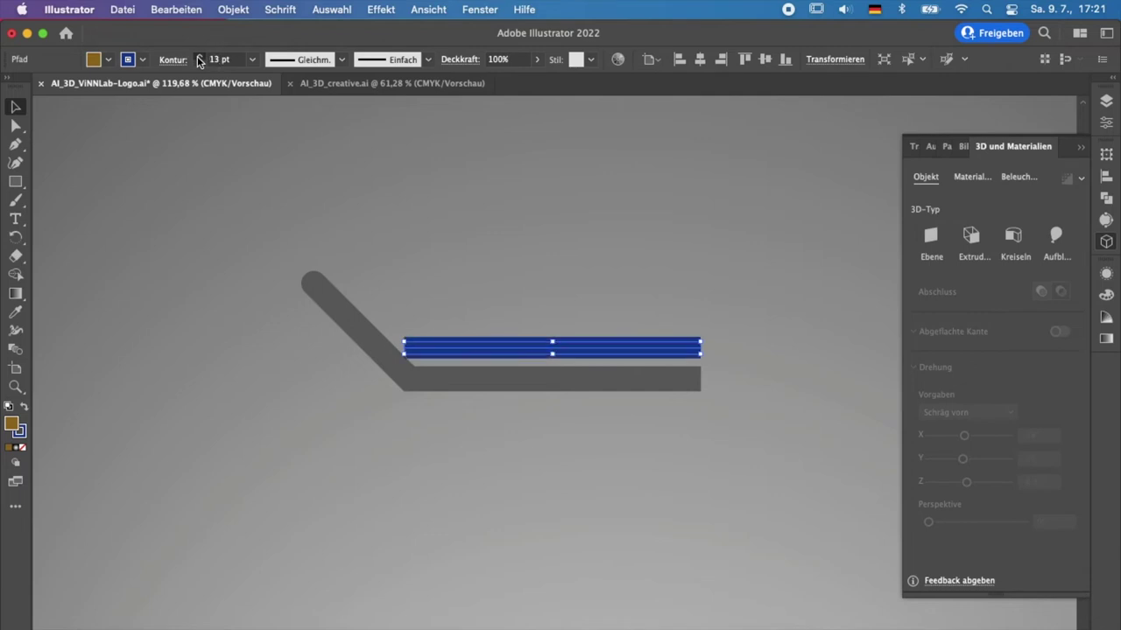
click(199, 56)
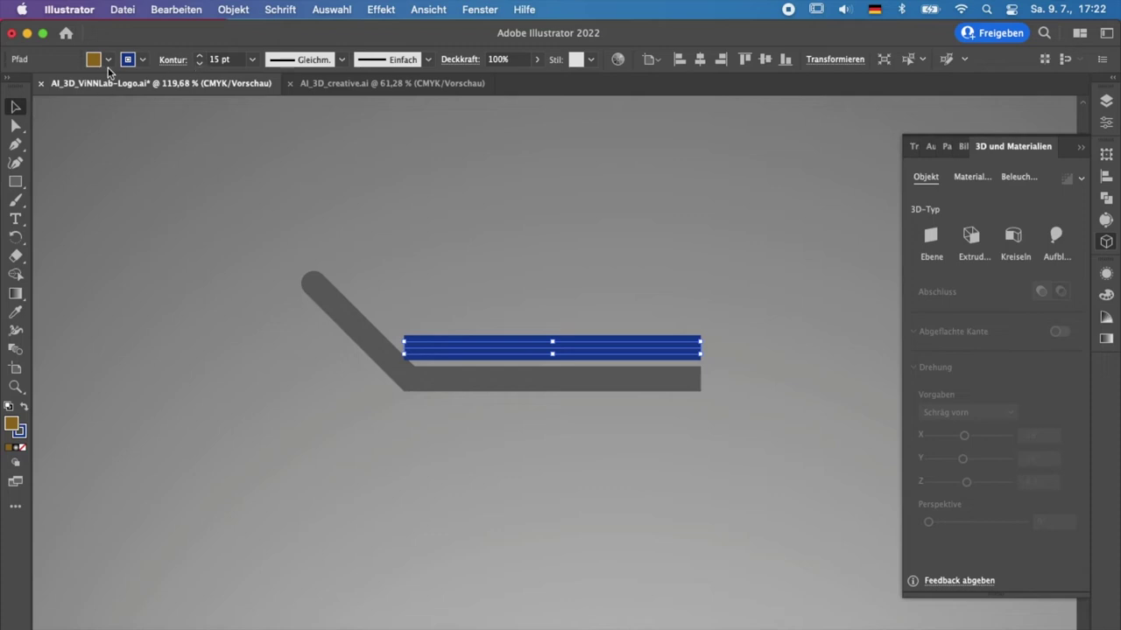
click(172, 60)
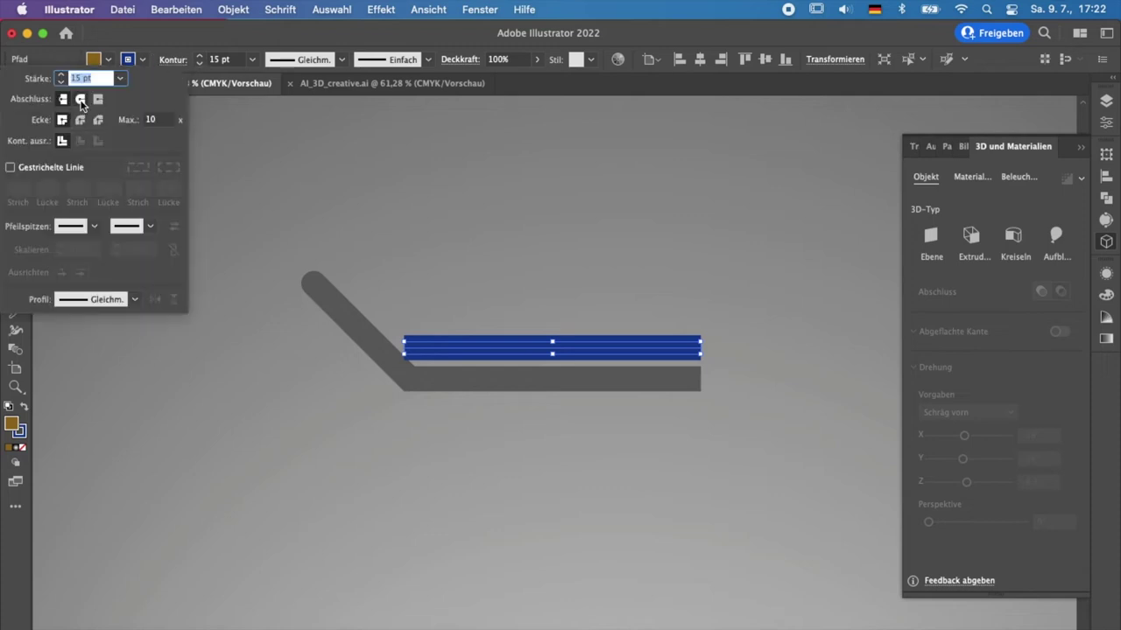
click(81, 99)
click(254, 501)
click(16, 125)
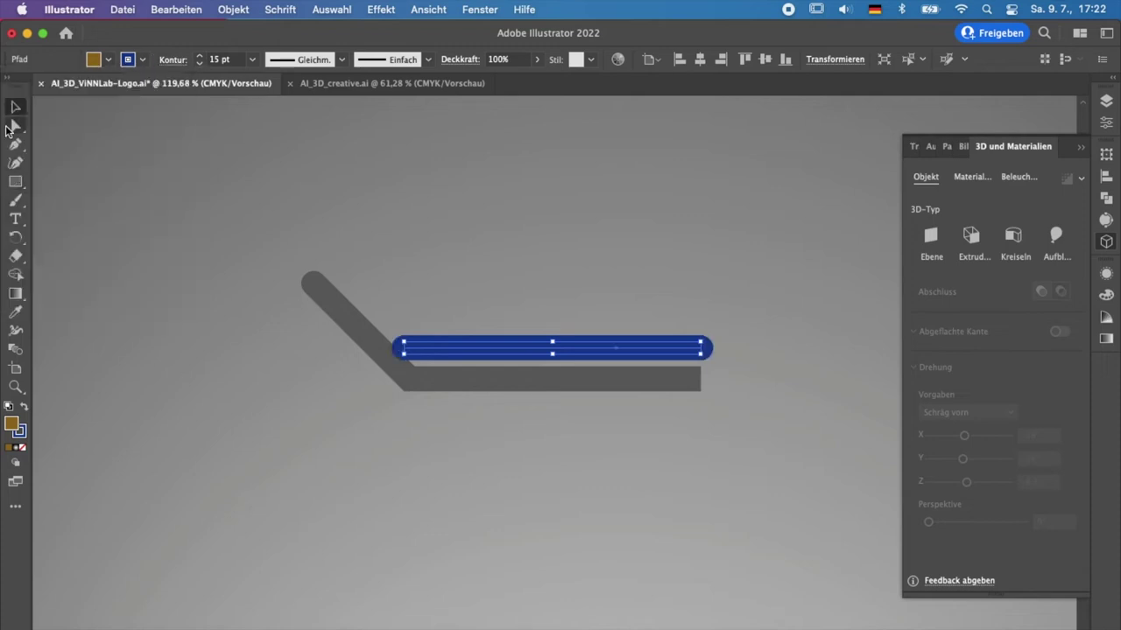
click(221, 9)
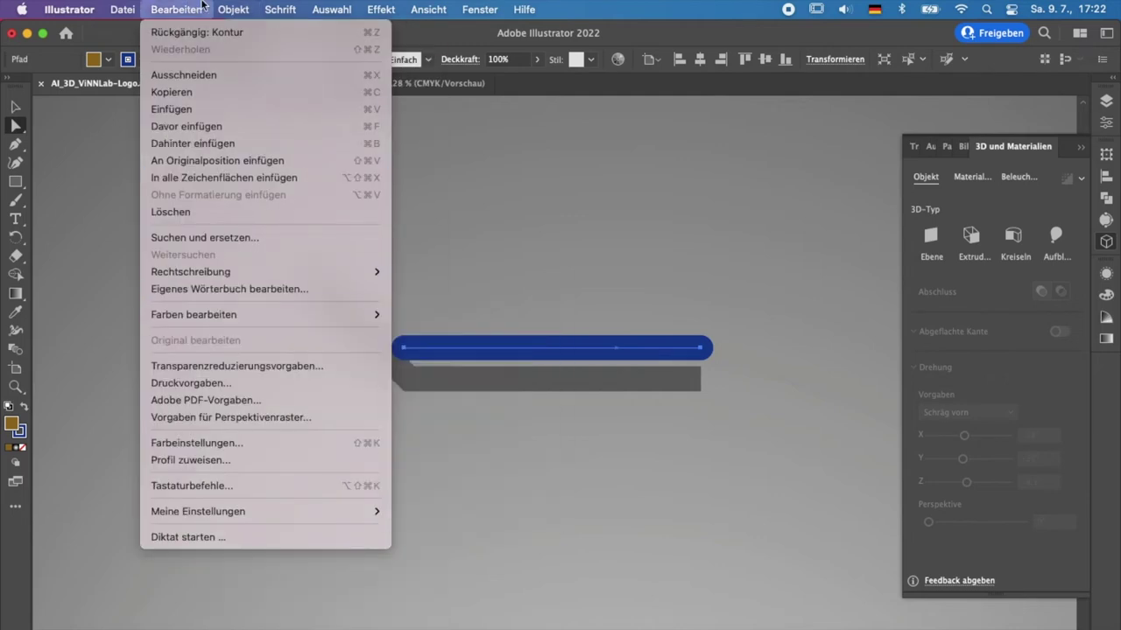
mouse_move(229, 400)
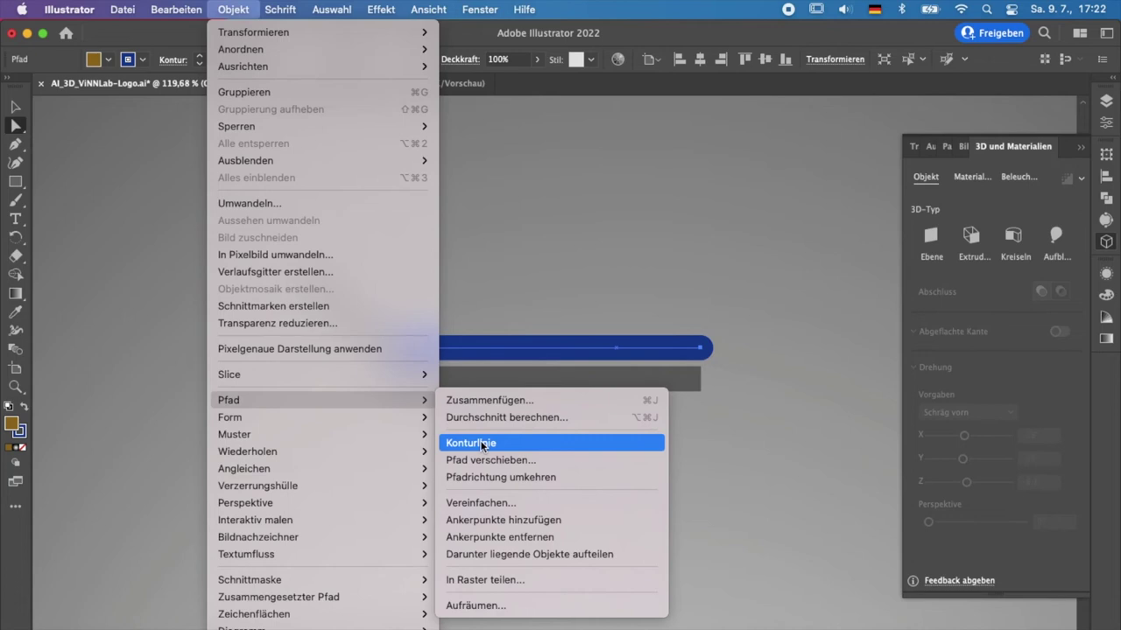
Outline the blue line's stroke and recolour the filled shape orange C67A00.
click(476, 442)
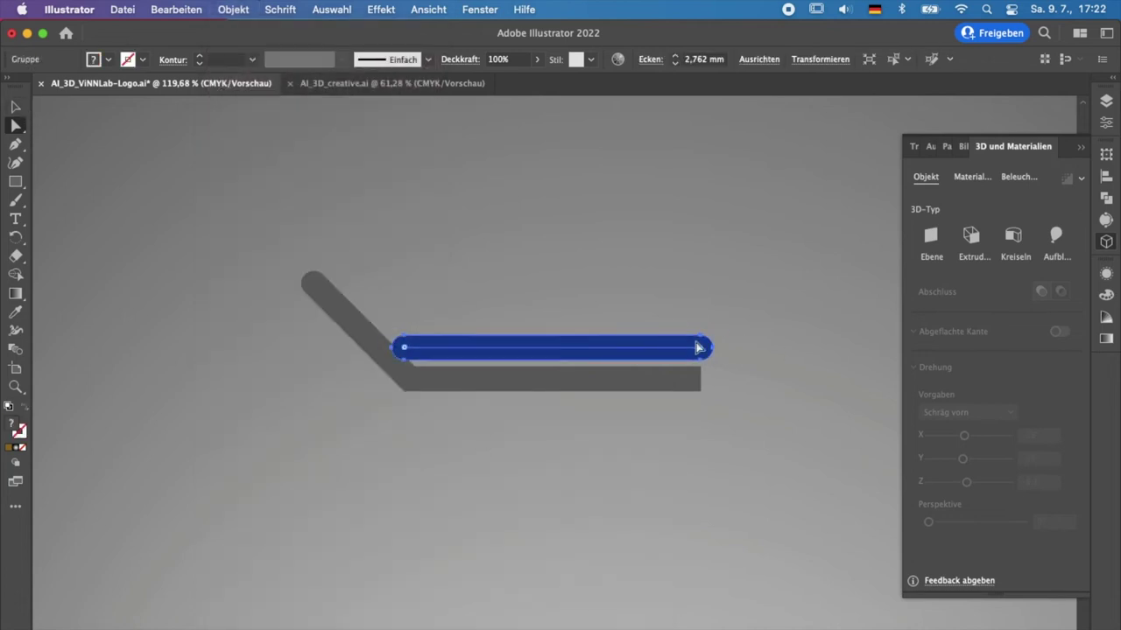
click(713, 348)
click(15, 106)
double_click(13, 426)
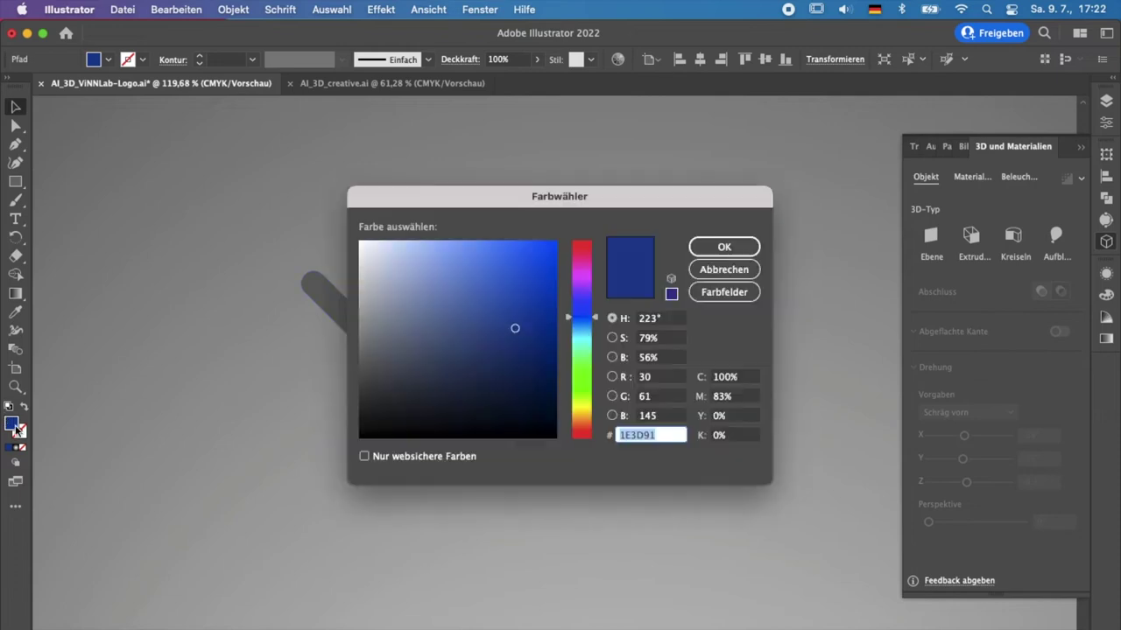
drag(581, 393, 581, 420)
mouse_move(536, 359)
mouse_down()
mouse_move(575, 305)
mouse_move(577, 281)
mouse_up()
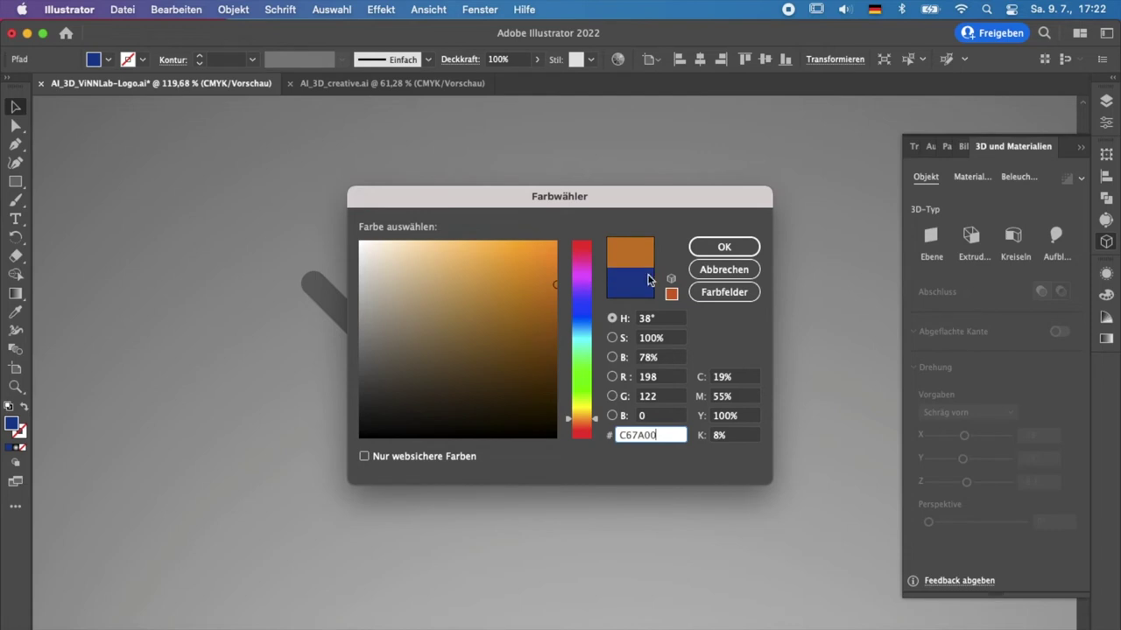
click(723, 247)
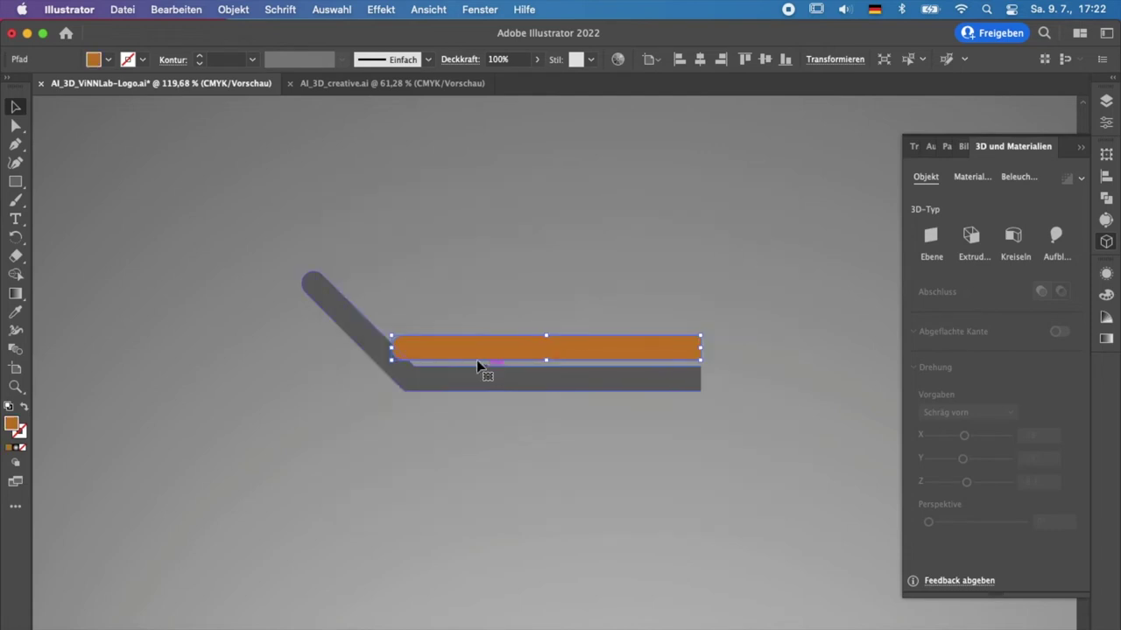
scroll(554, 348, up, 2)
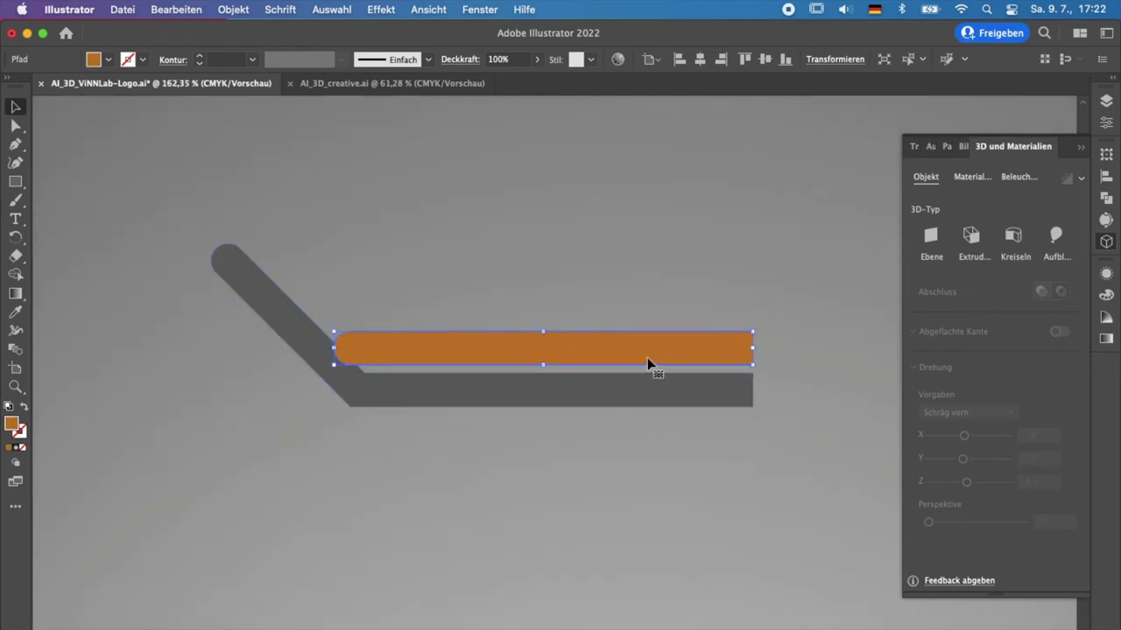
click(679, 392)
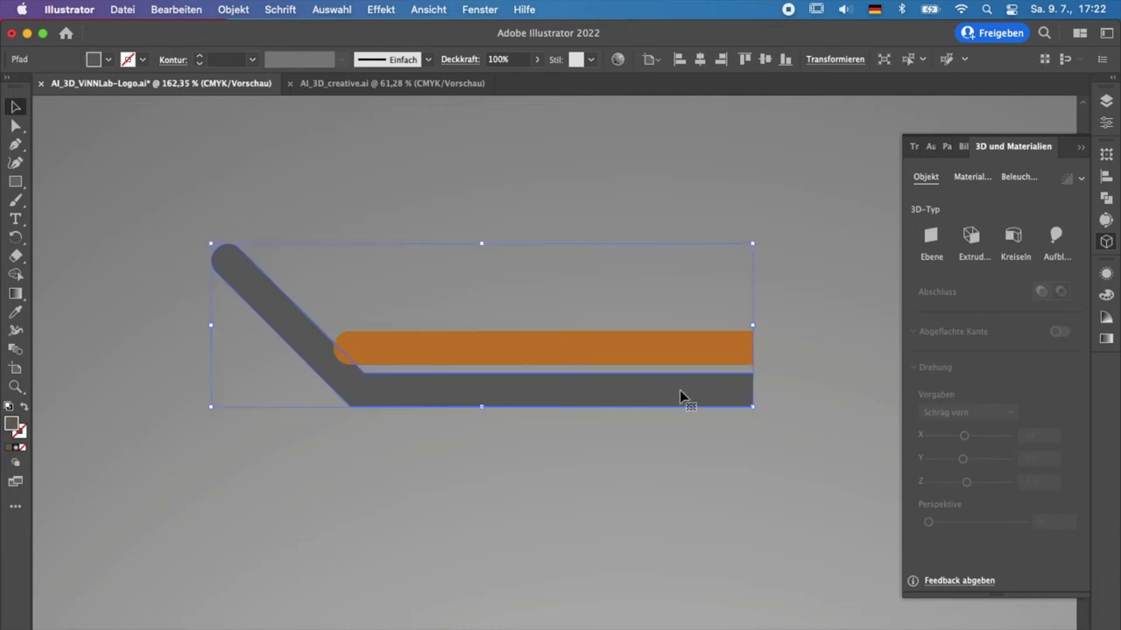
scroll(679, 391, down, 2)
scroll(811, 426, down, 1)
scroll(811, 426, down, 1)
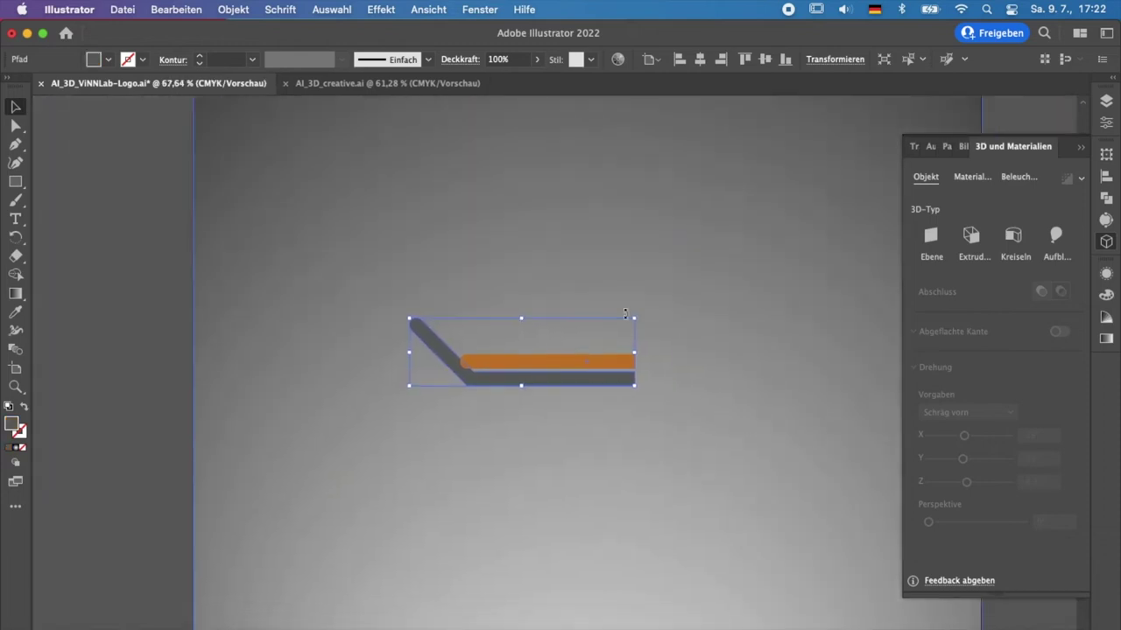
scroll(625, 313, right, 1)
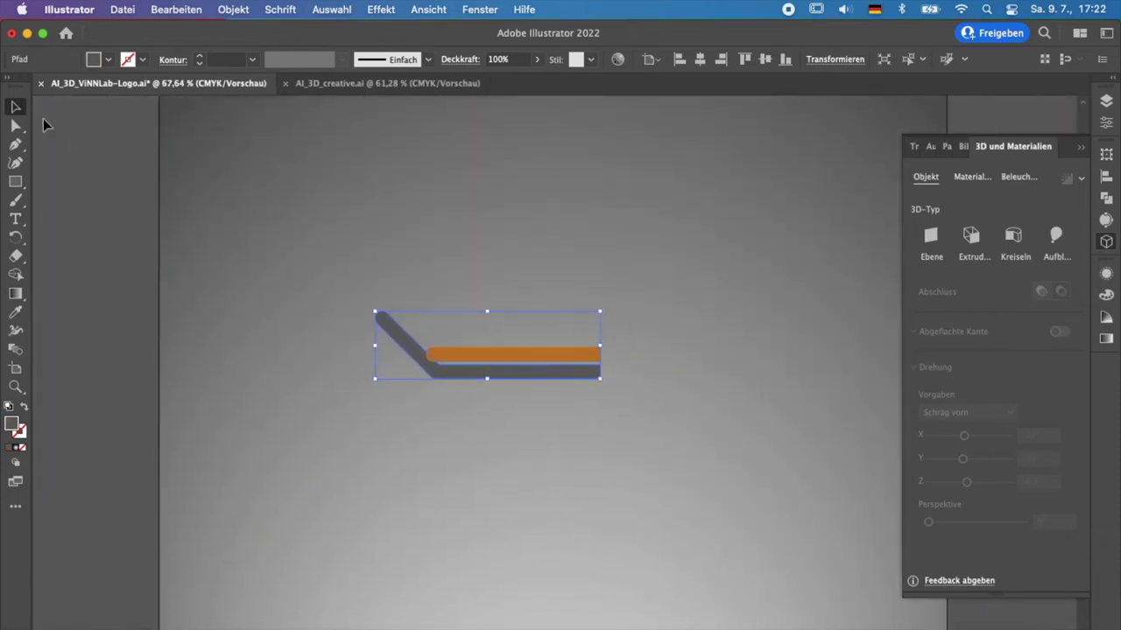
click(15, 126)
scroll(362, 432, up, 1)
scroll(363, 433, up, 4)
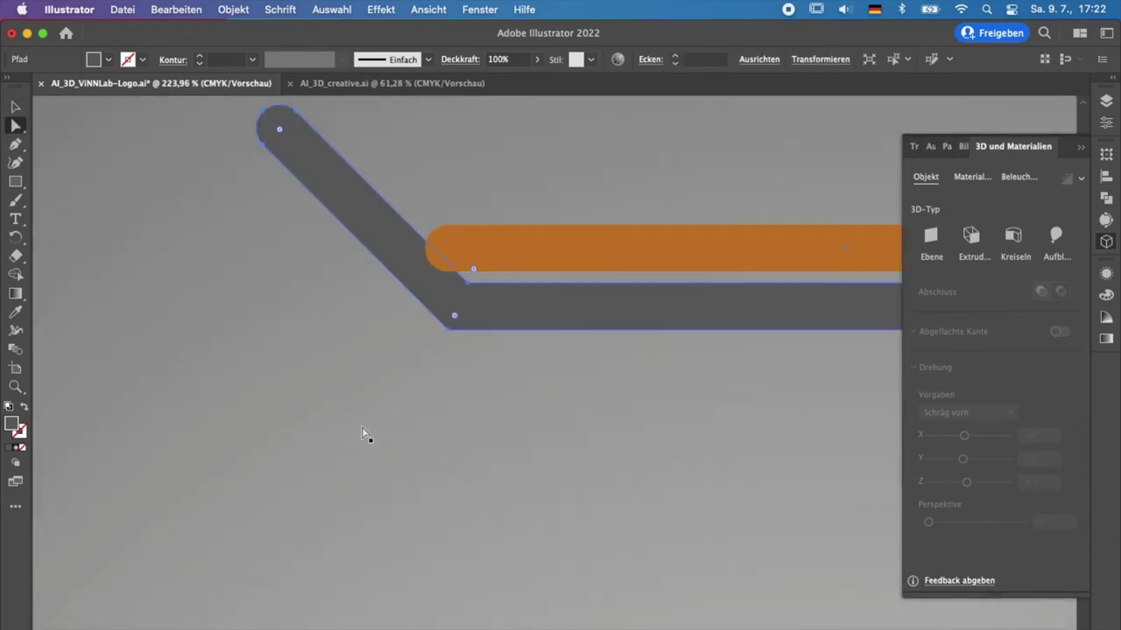
click(456, 316)
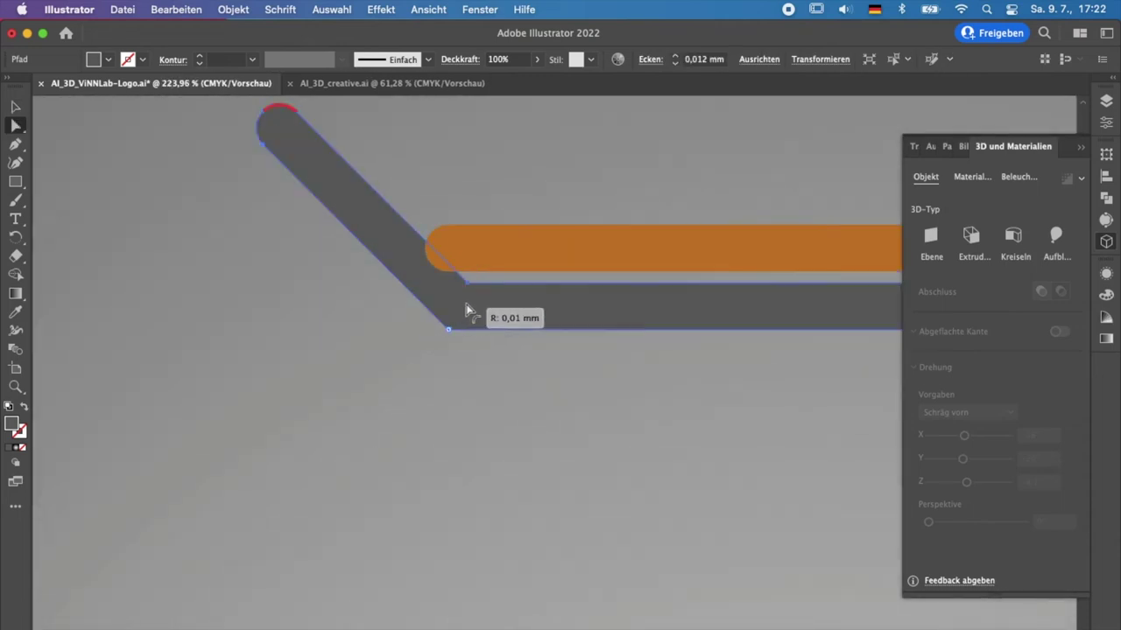
scroll(469, 311, down, 4)
scroll(466, 303, down, 1)
scroll(467, 303, down, 1)
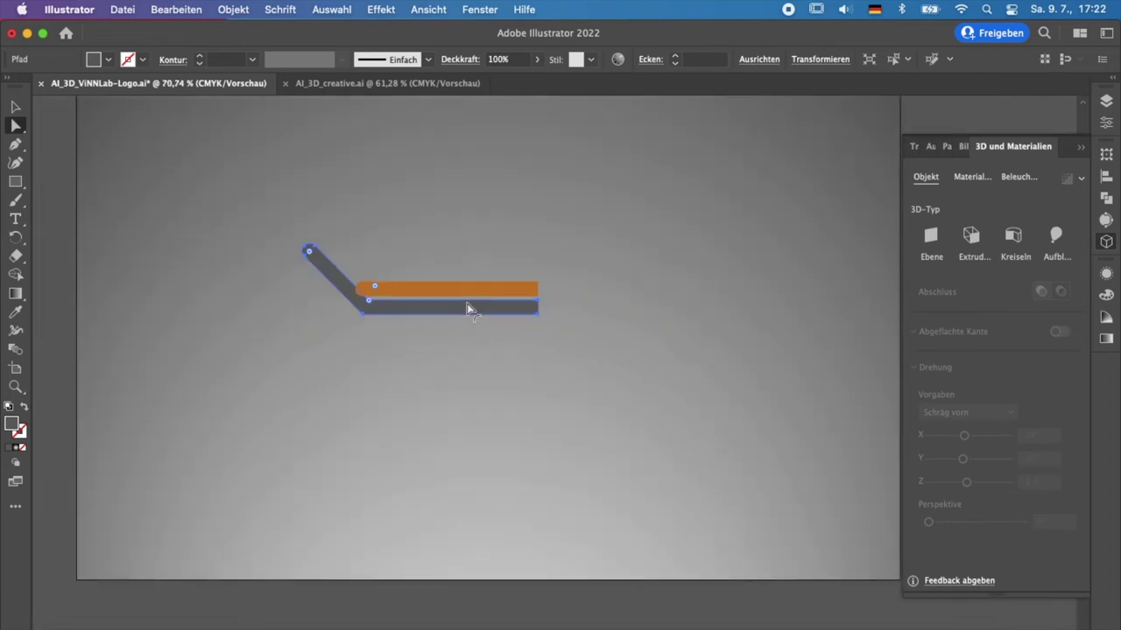
click(16, 107)
drag(453, 289, 458, 267)
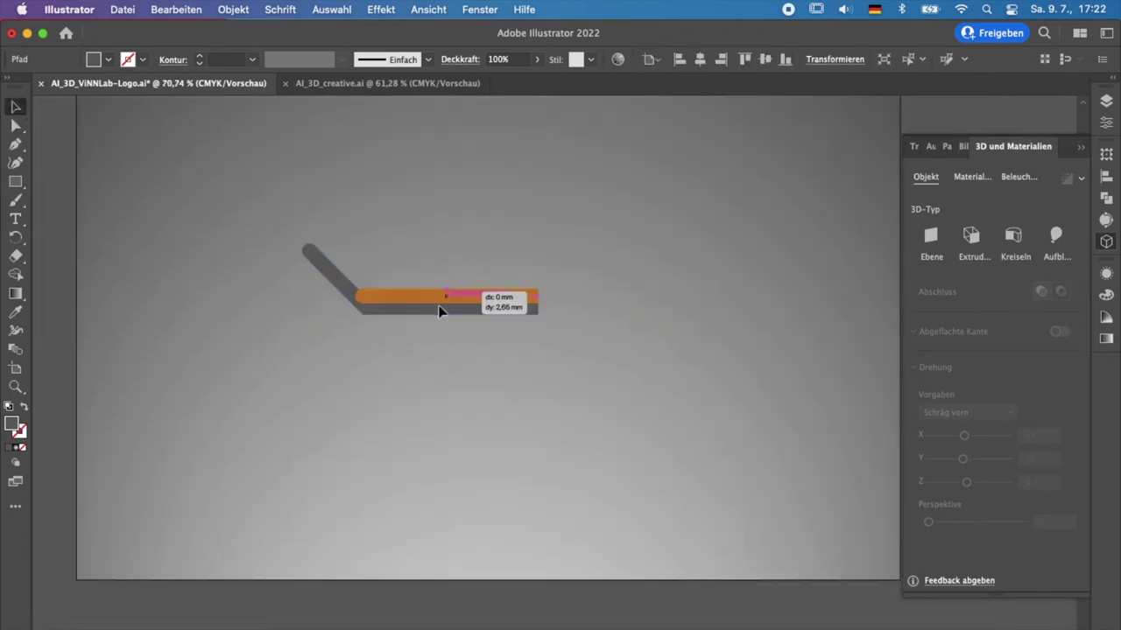
key(cmd+z)
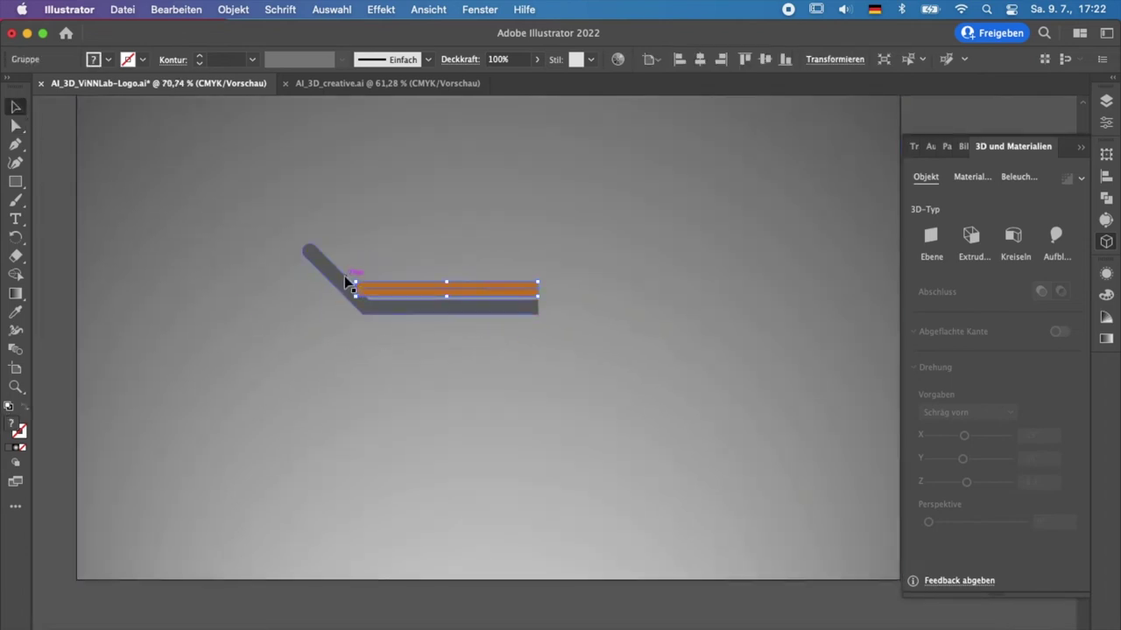
click(327, 278)
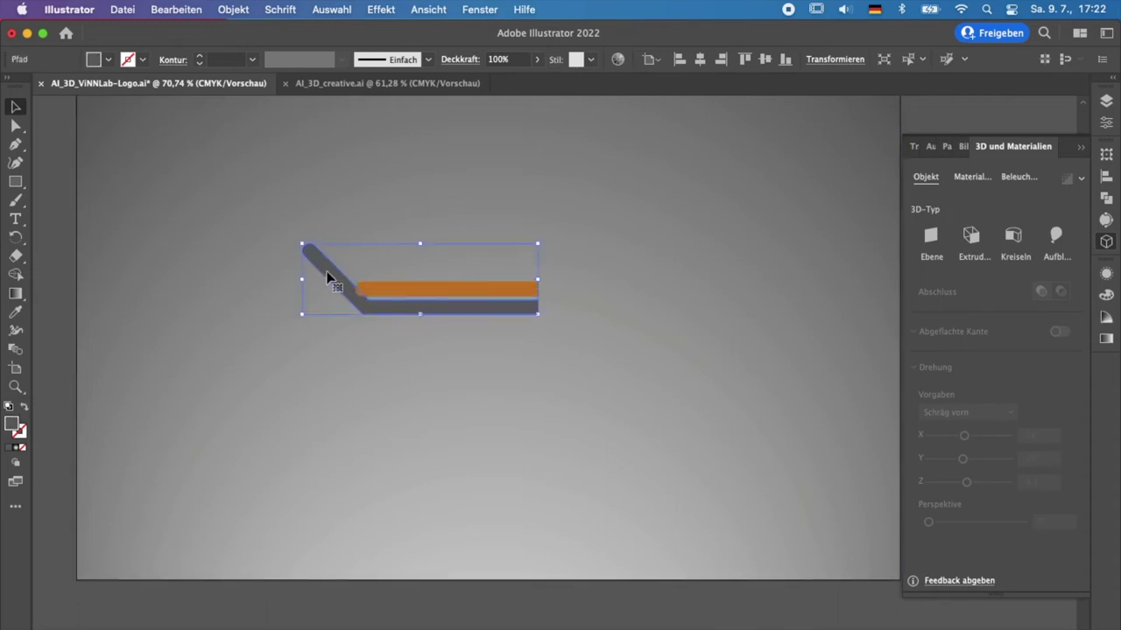
shift+click(469, 291)
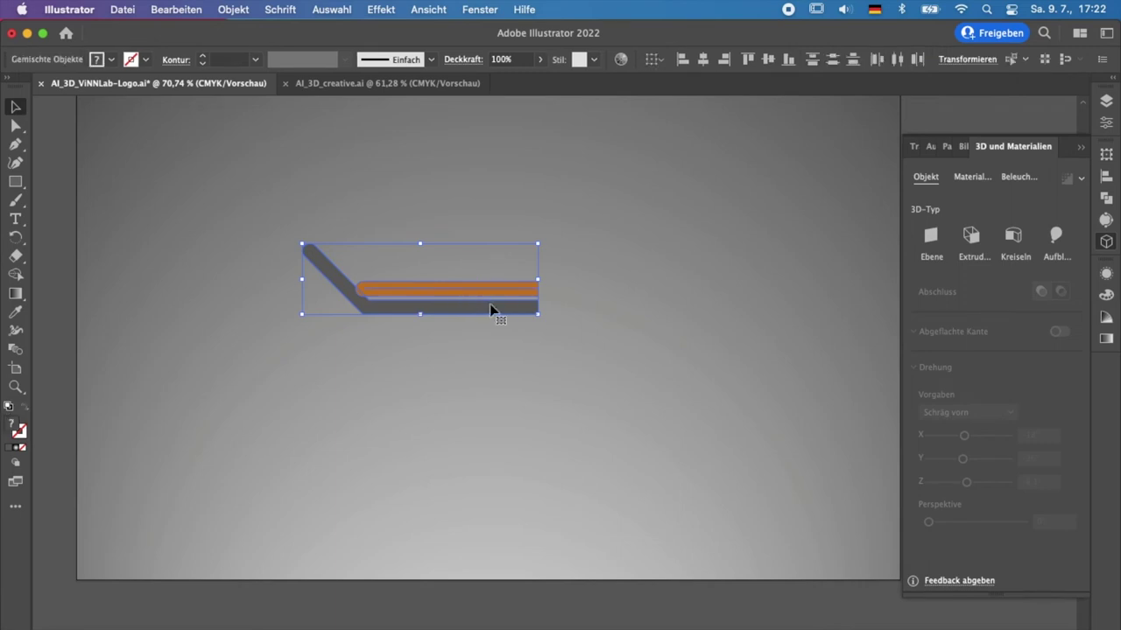
scroll(486, 302, up, 5)
Ungroup the orange bar and move it down just above the grey path's arm.
click(581, 282)
right_click(580, 280)
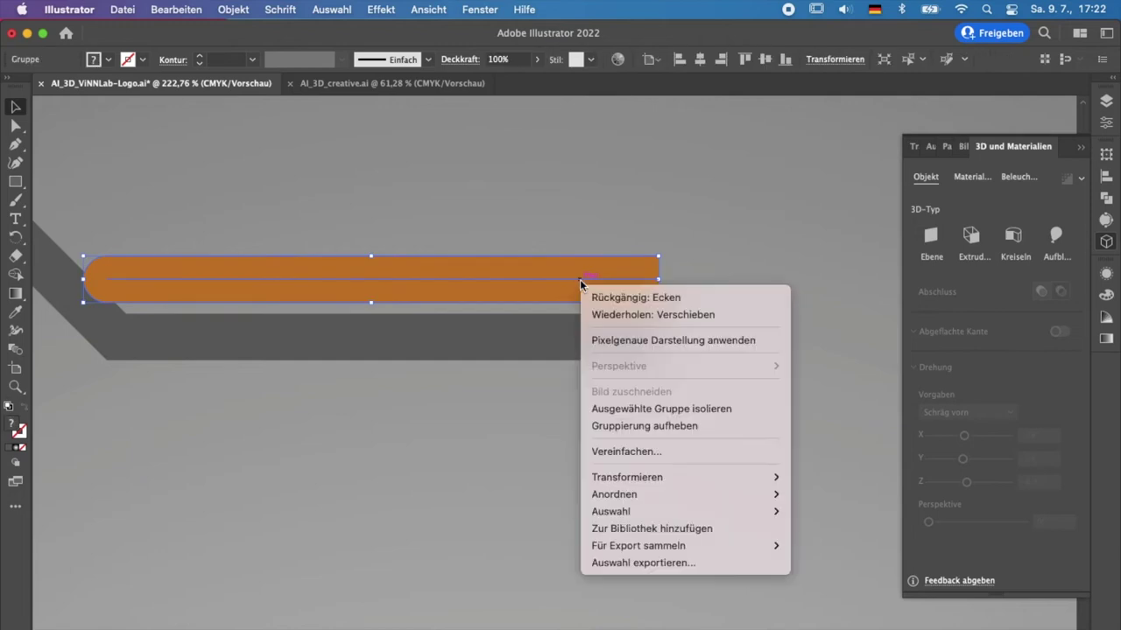
click(667, 426)
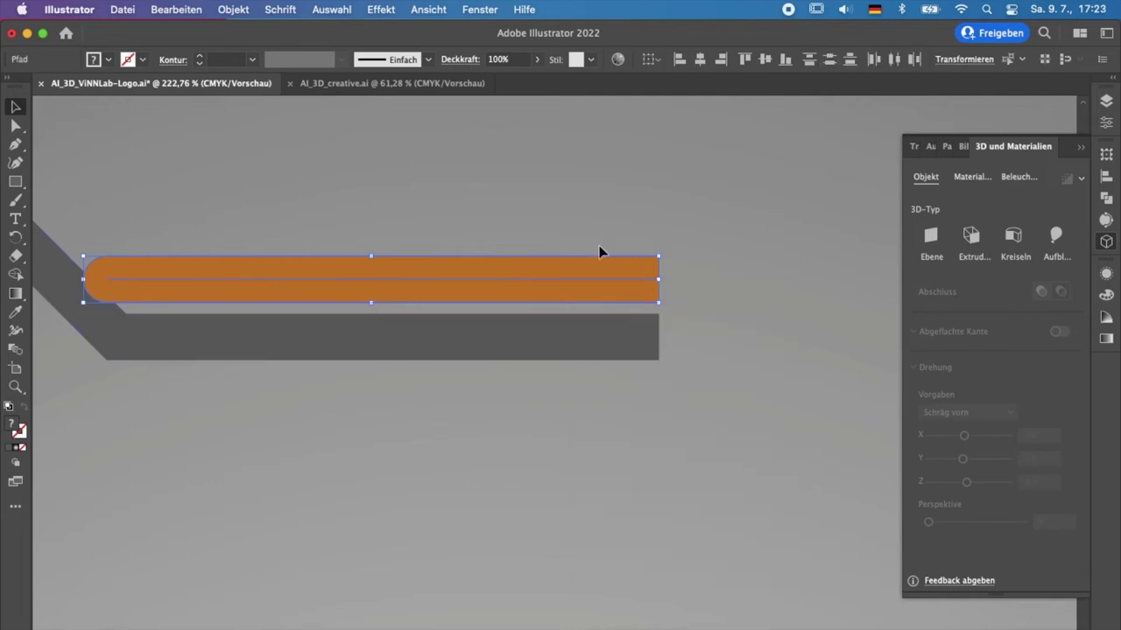
drag(599, 246, 603, 222)
click(592, 247)
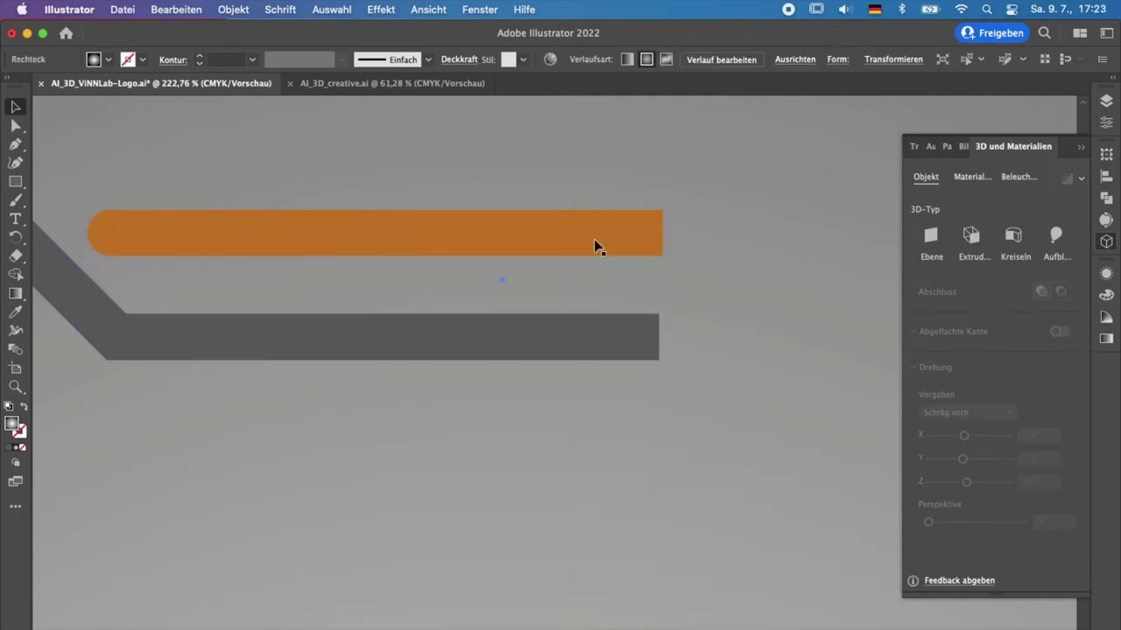
click(508, 284)
mouse_move(500, 230)
mouse_down()
mouse_move(498, 270)
mouse_move(496, 219)
mouse_up()
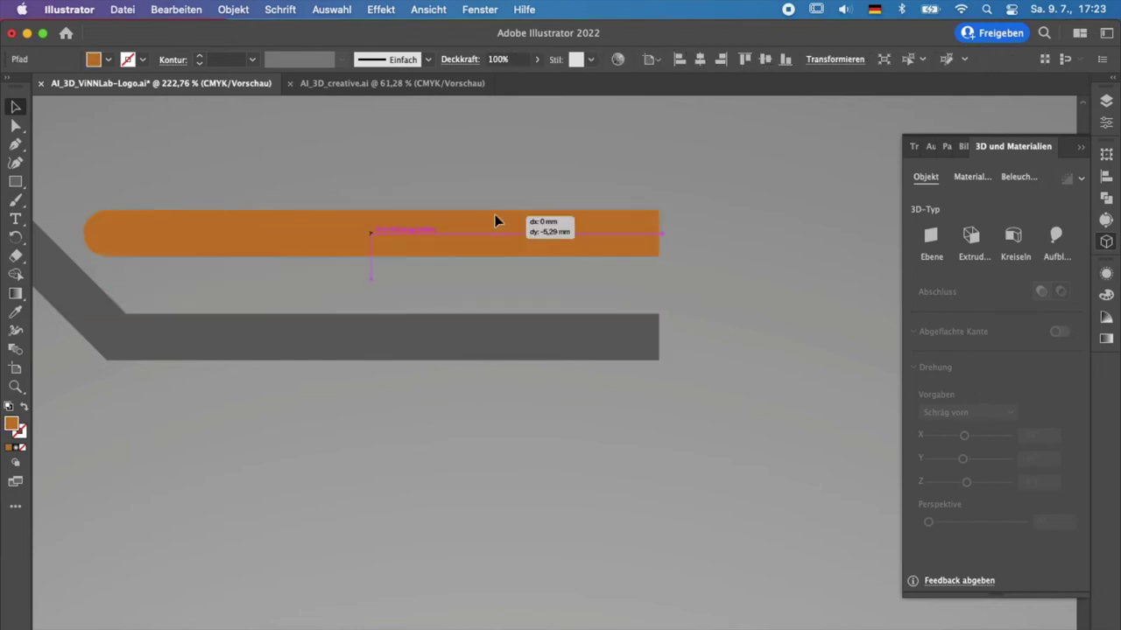
click(507, 282)
key(Delete)
key(ctrl+z)
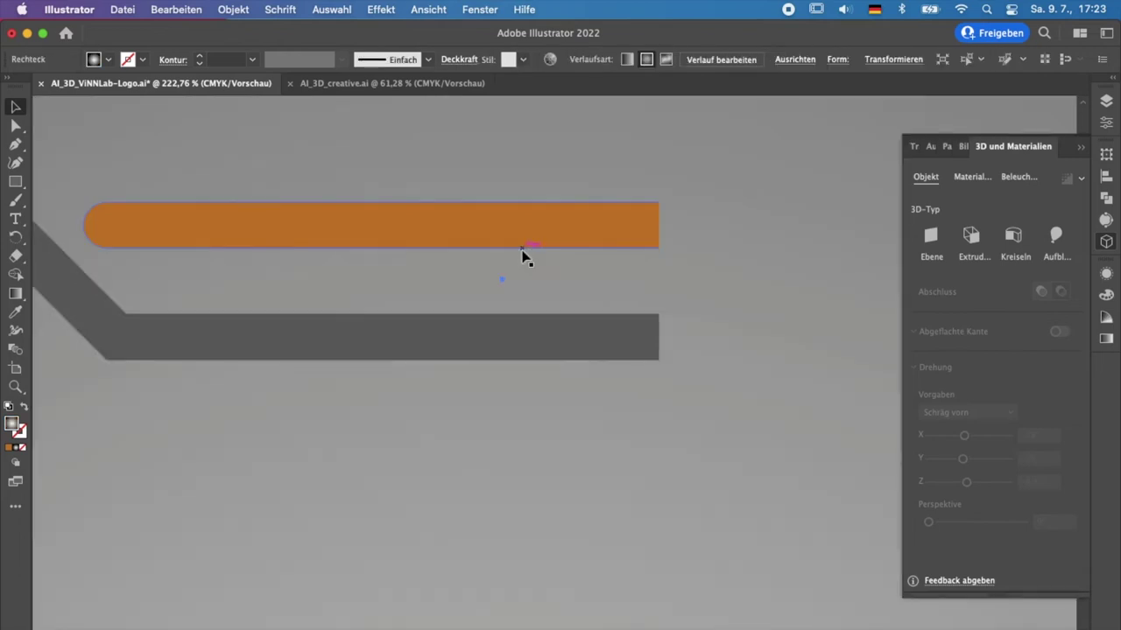
scroll(523, 255, down, 2)
scroll(522, 255, down, 3)
drag(488, 253, 491, 282)
click(510, 239)
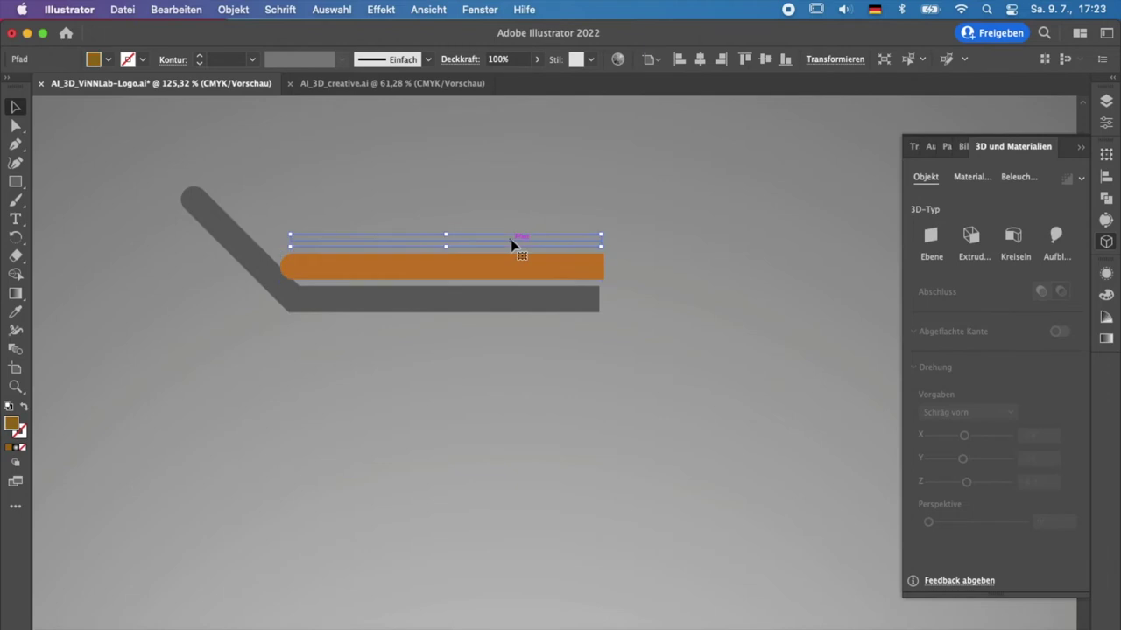
Right-align the orange bar to the grey path, using the grey path as key object.
key(ctrl+shift+a)
click(517, 269)
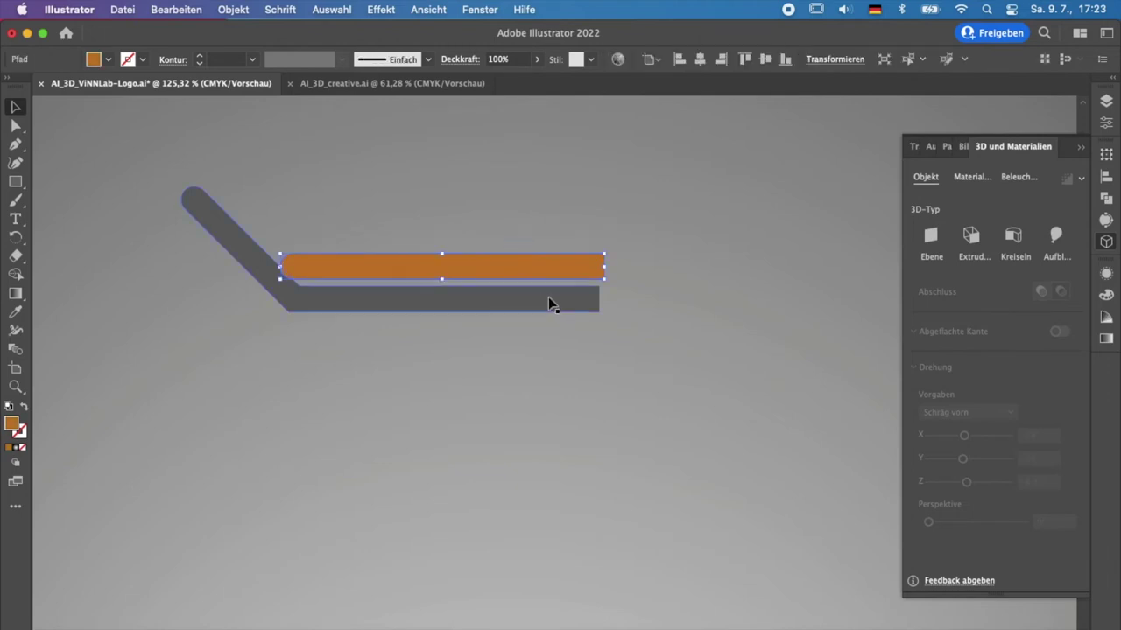
shift+click(547, 297)
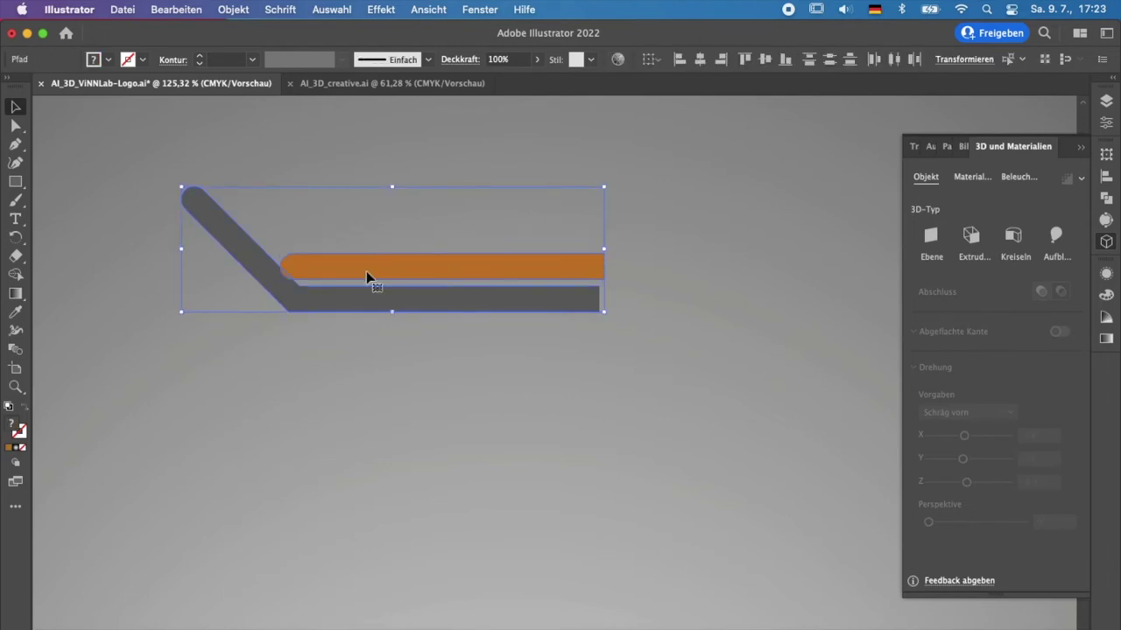
click(503, 299)
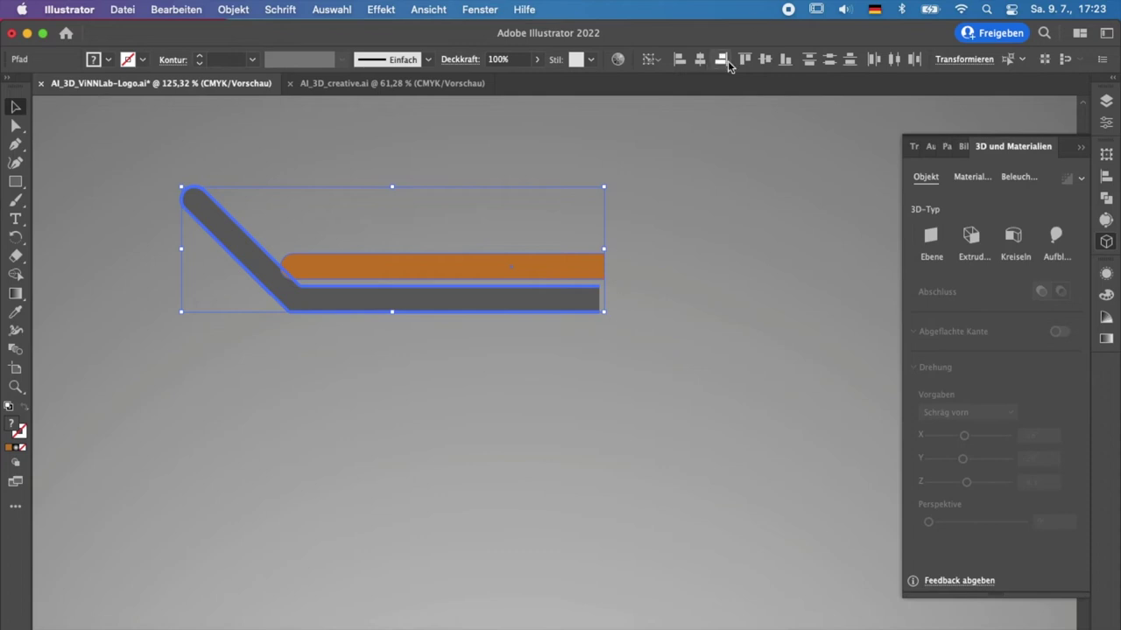
click(722, 60)
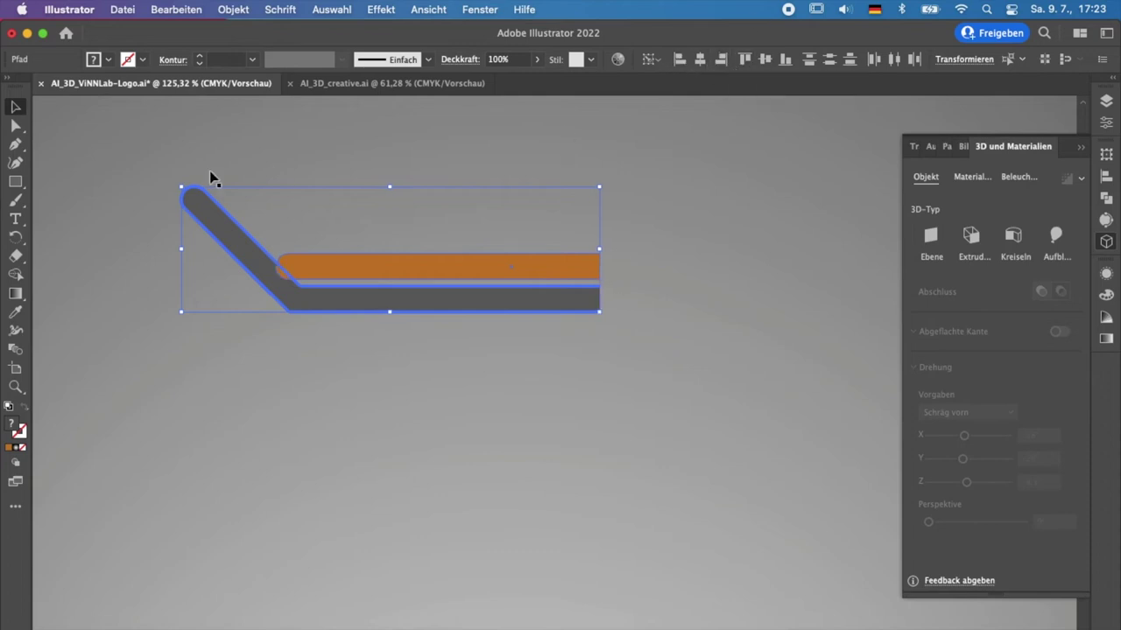
click(90, 172)
click(348, 279)
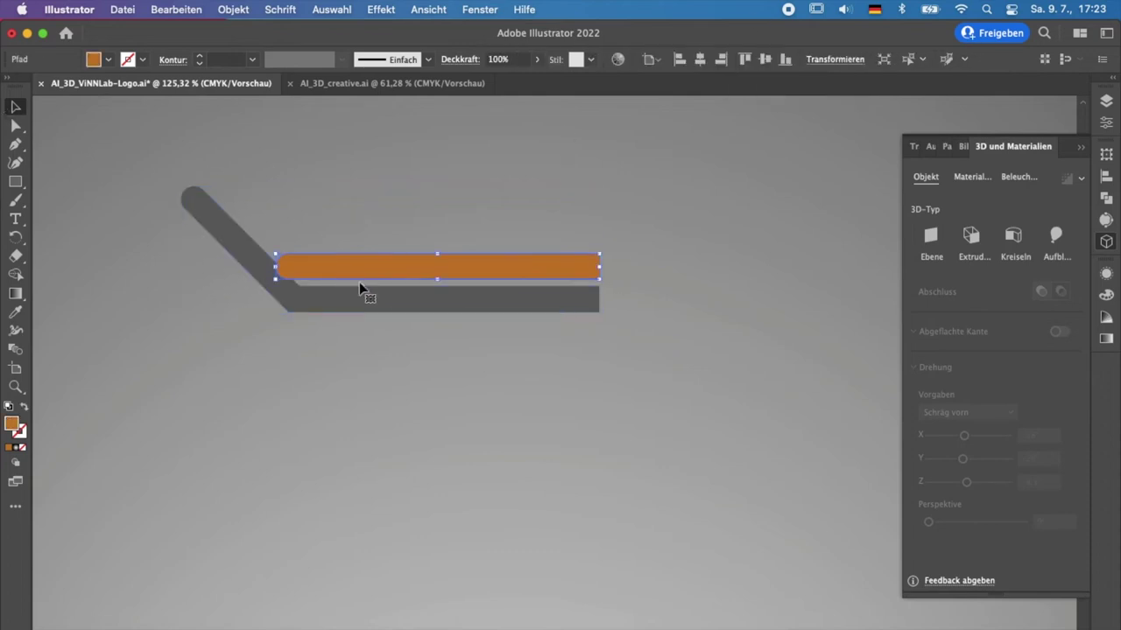
Group the orange bar with the grey path and drag the group left.
right_click(382, 305)
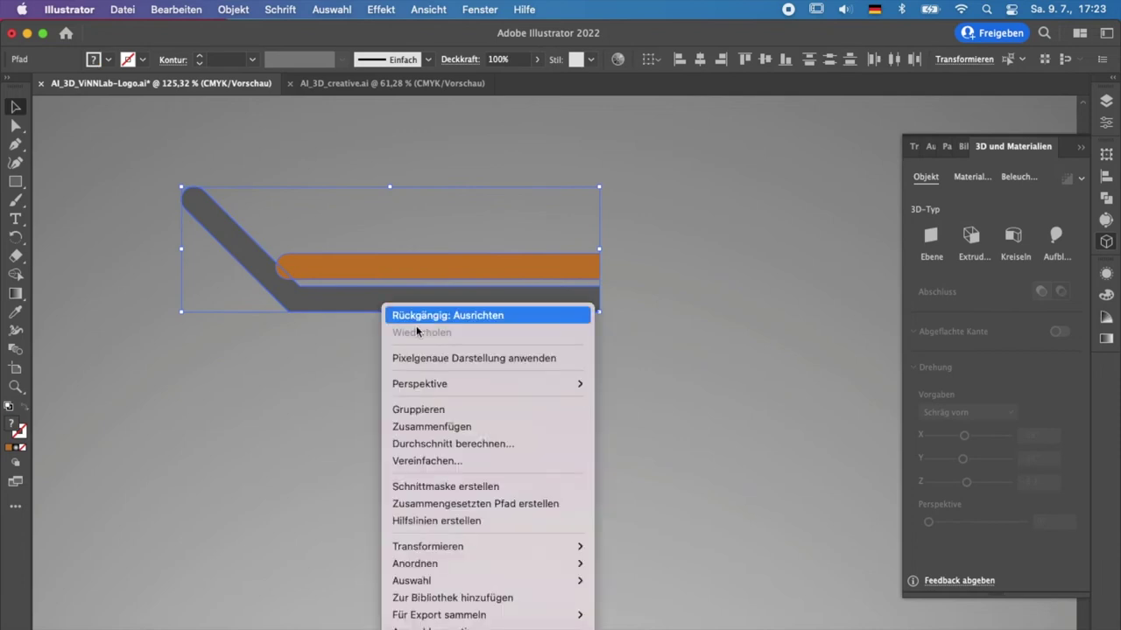
click(469, 408)
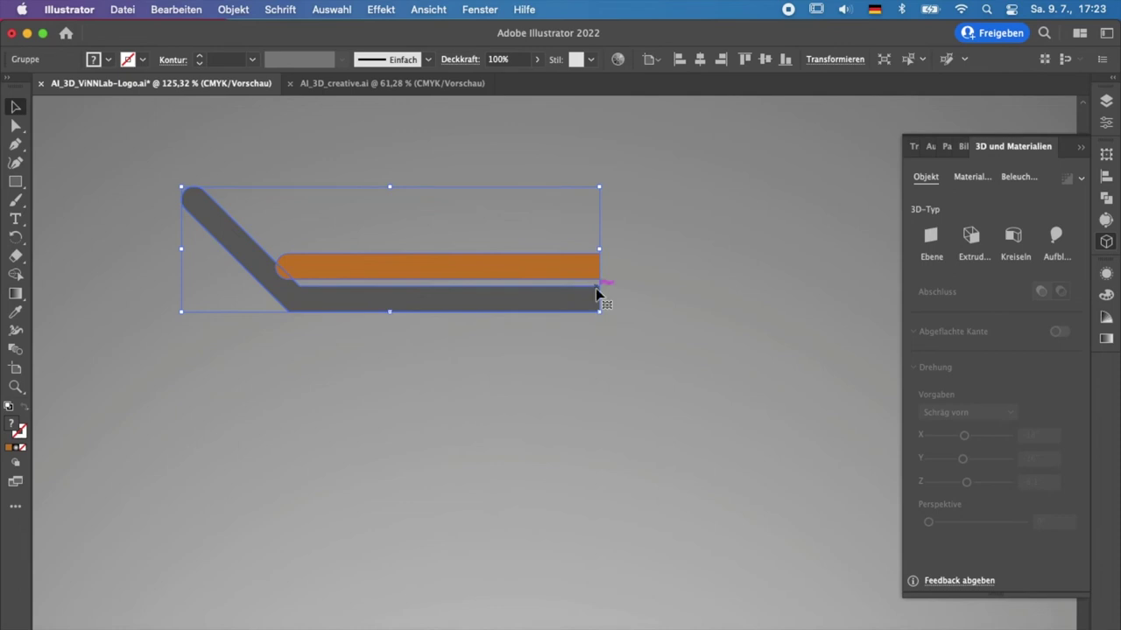
scroll(596, 288, down, 3)
scroll(705, 350, right, 2)
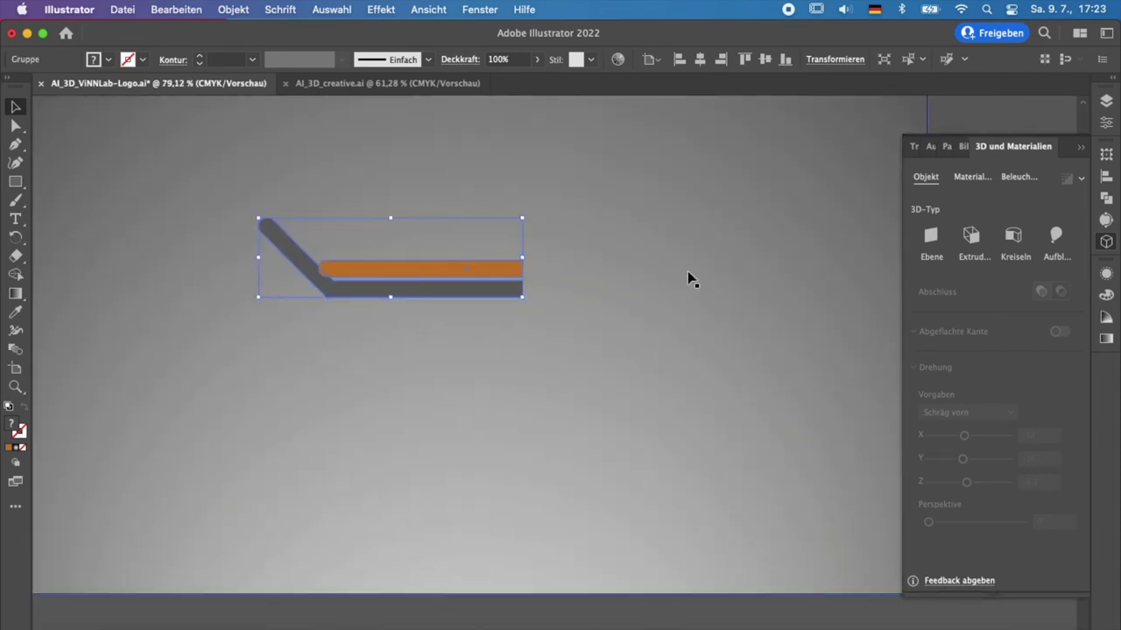
scroll(688, 277, up, 1)
scroll(688, 278, right, 1)
drag(426, 293, 340, 308)
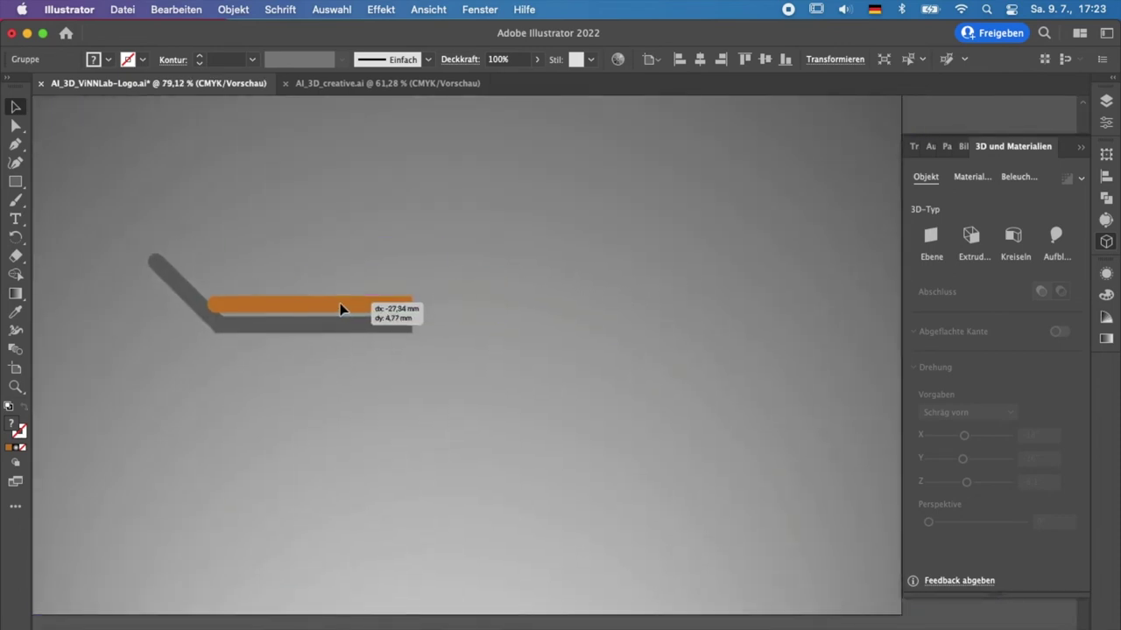
Revolve the group from its right edge into a grey 3D bowl with orange base, and centre it.
click(1016, 236)
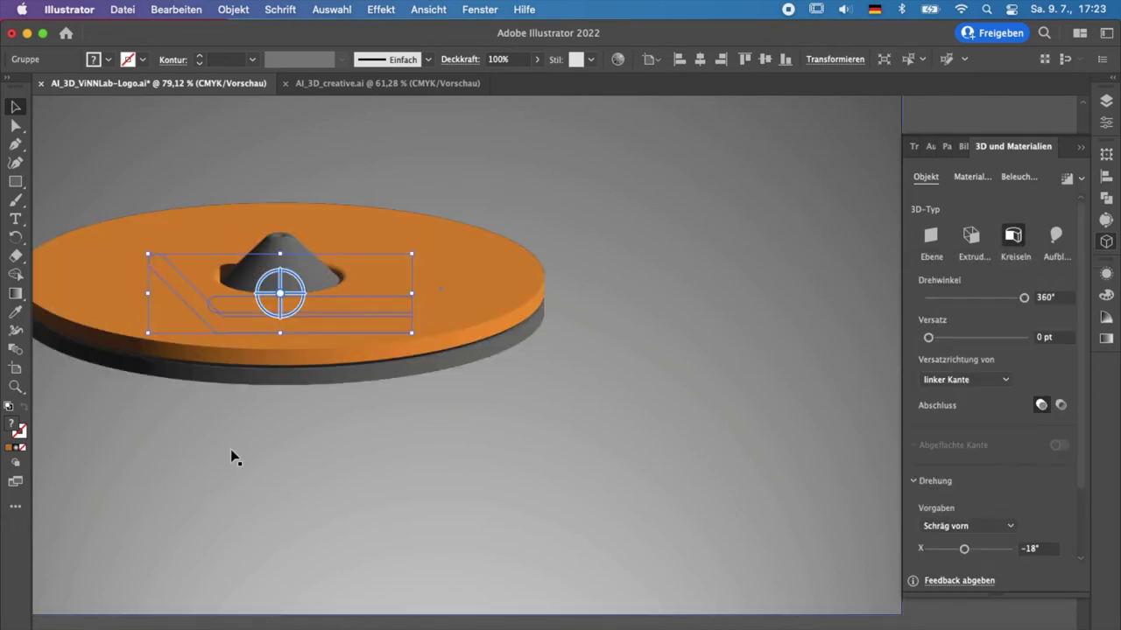
scroll(232, 457, left, 3)
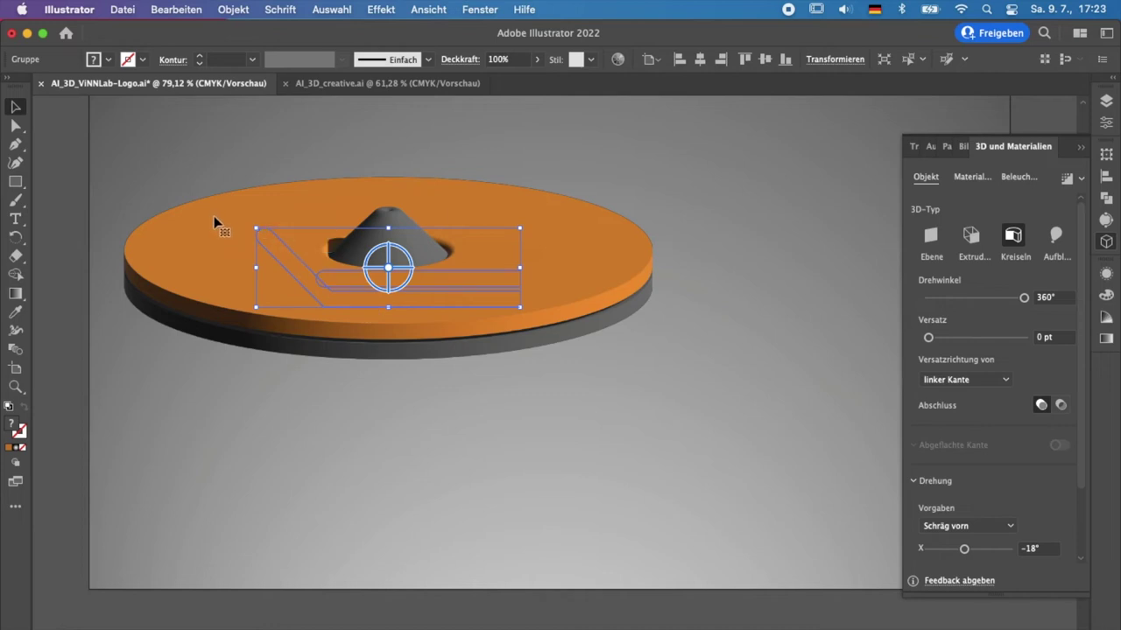
click(976, 381)
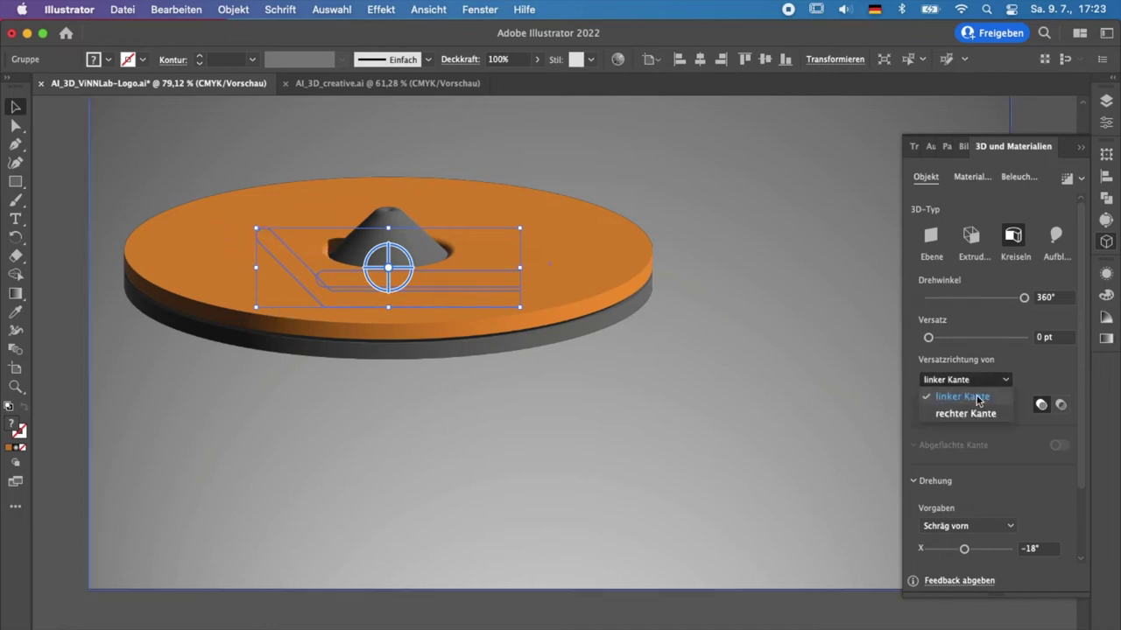
click(974, 415)
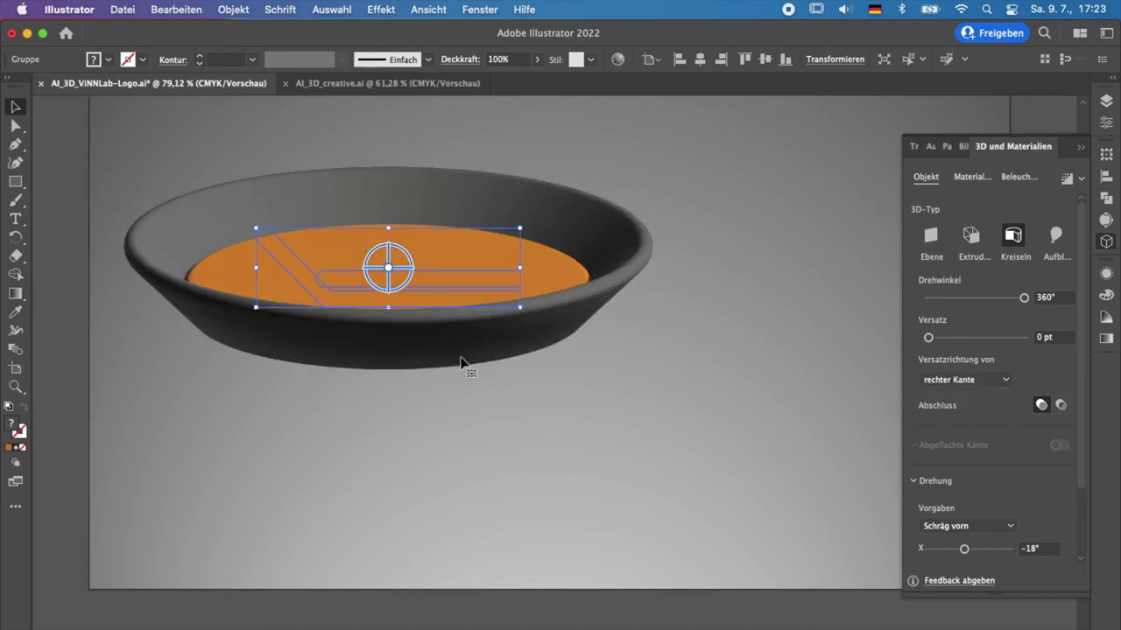
scroll(460, 364, down, 1)
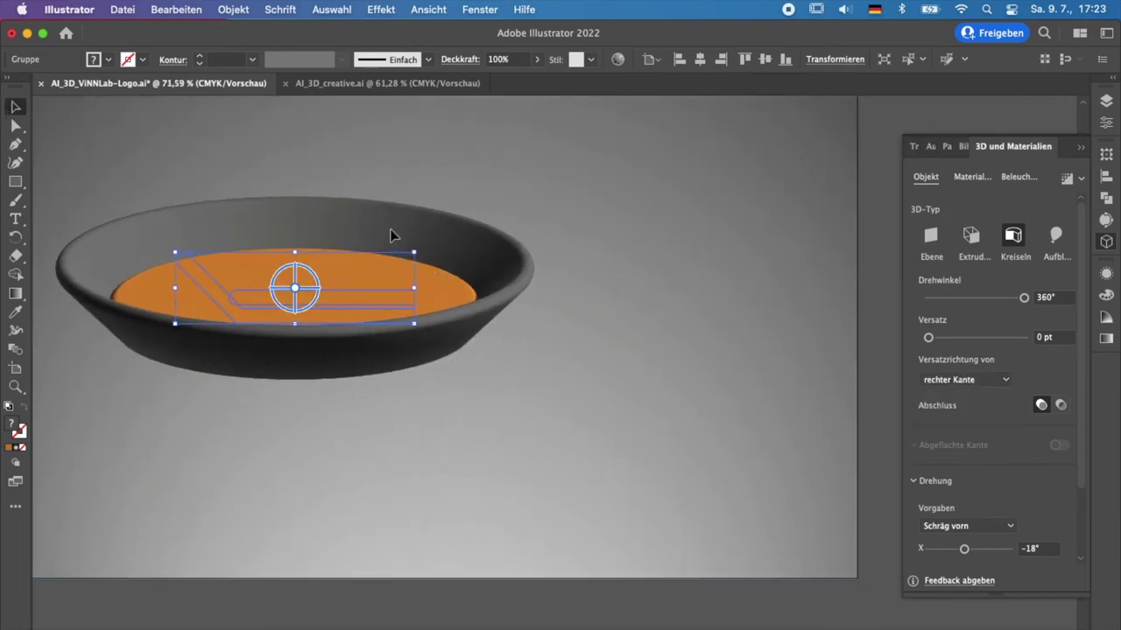
drag(393, 237, 513, 247)
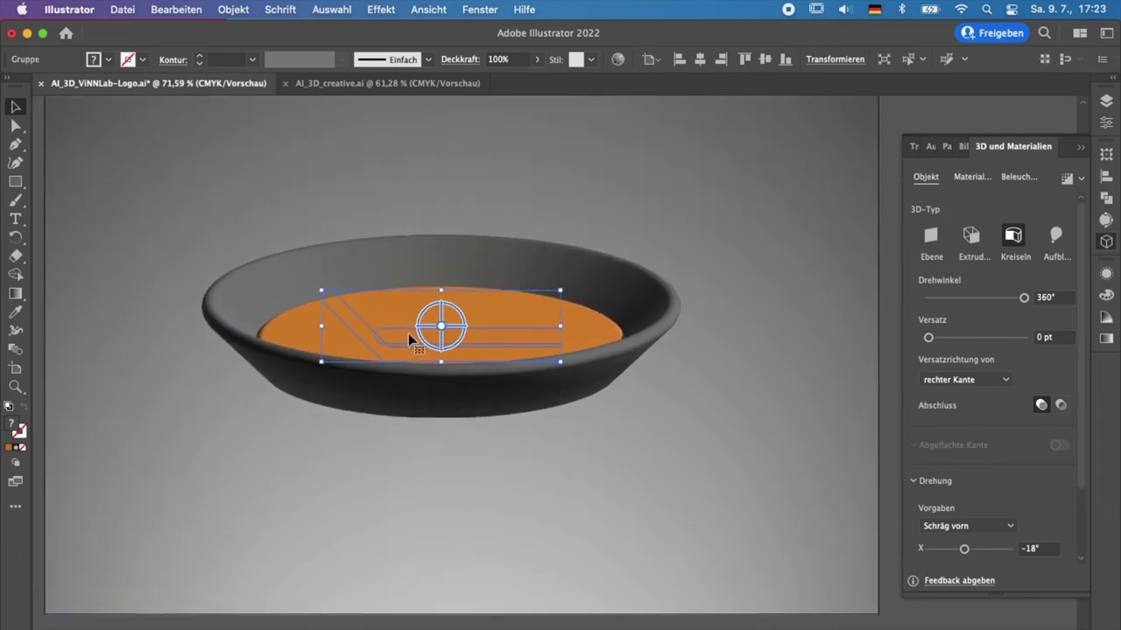
click(607, 425)
right_click(526, 429)
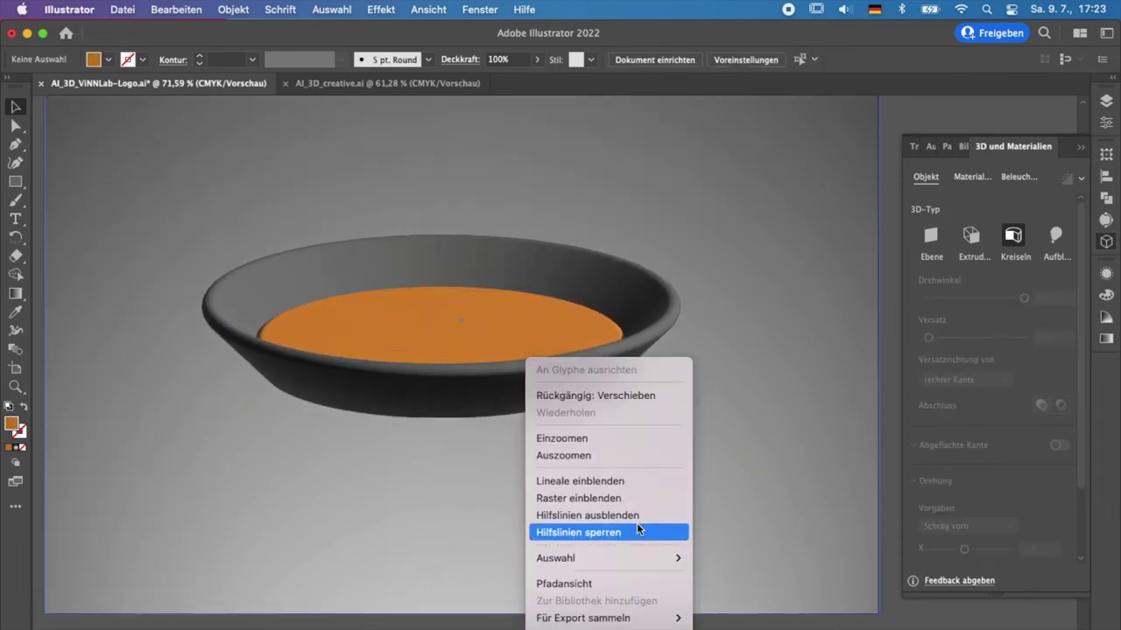
click(783, 386)
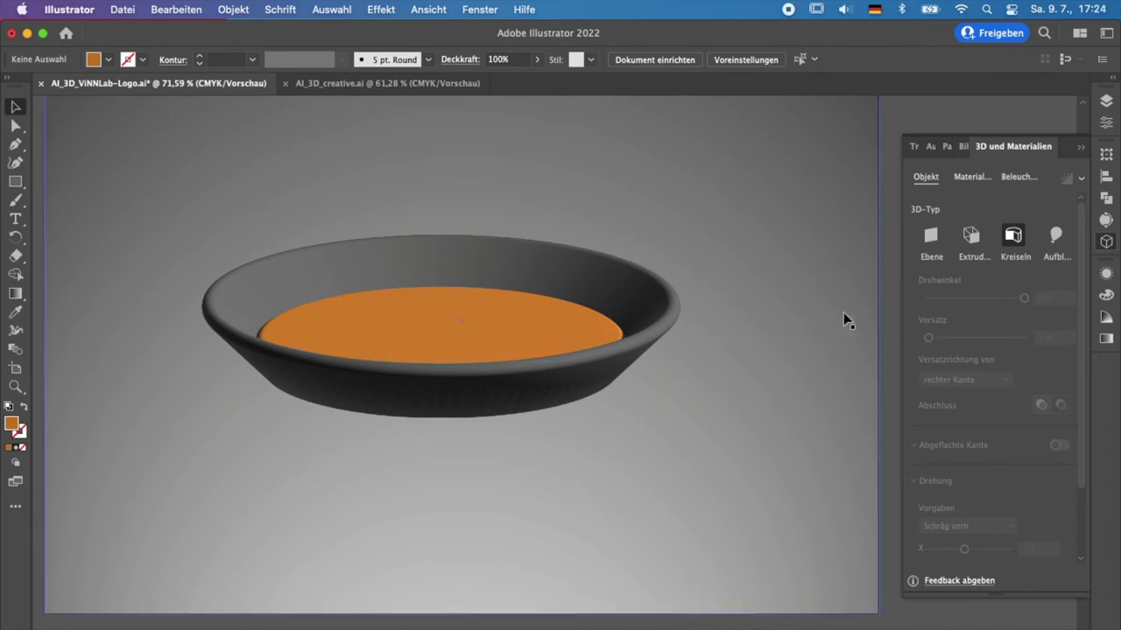
Tilt the orange 3D bowl to X 156.352°, then delete it, leaving only the grey gradient background.
click(378, 305)
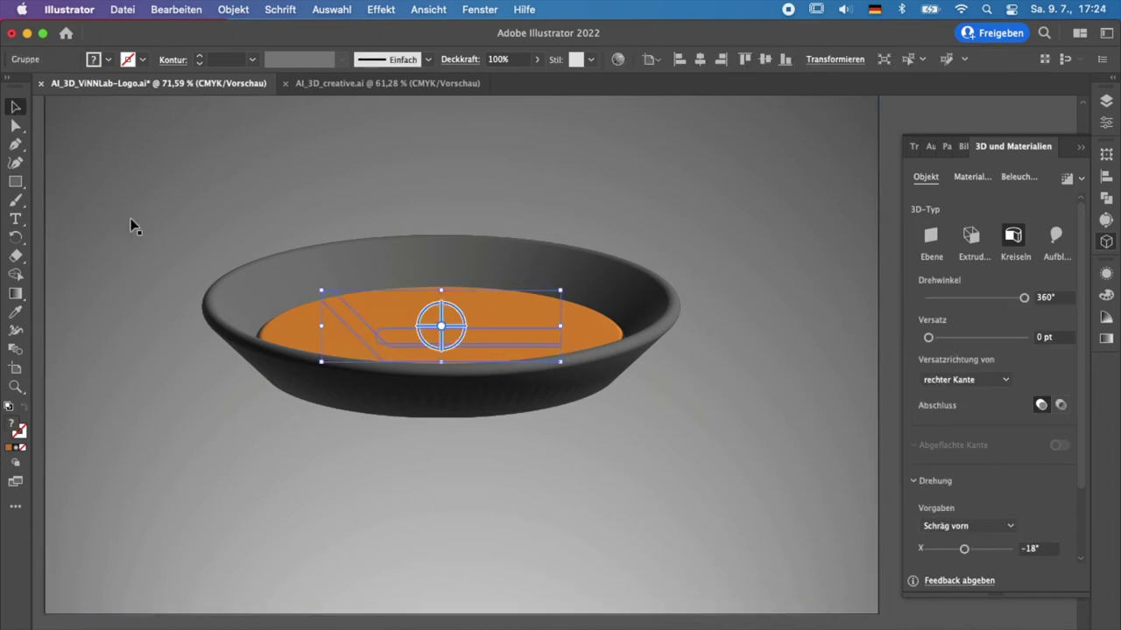
drag(457, 340, 454, 348)
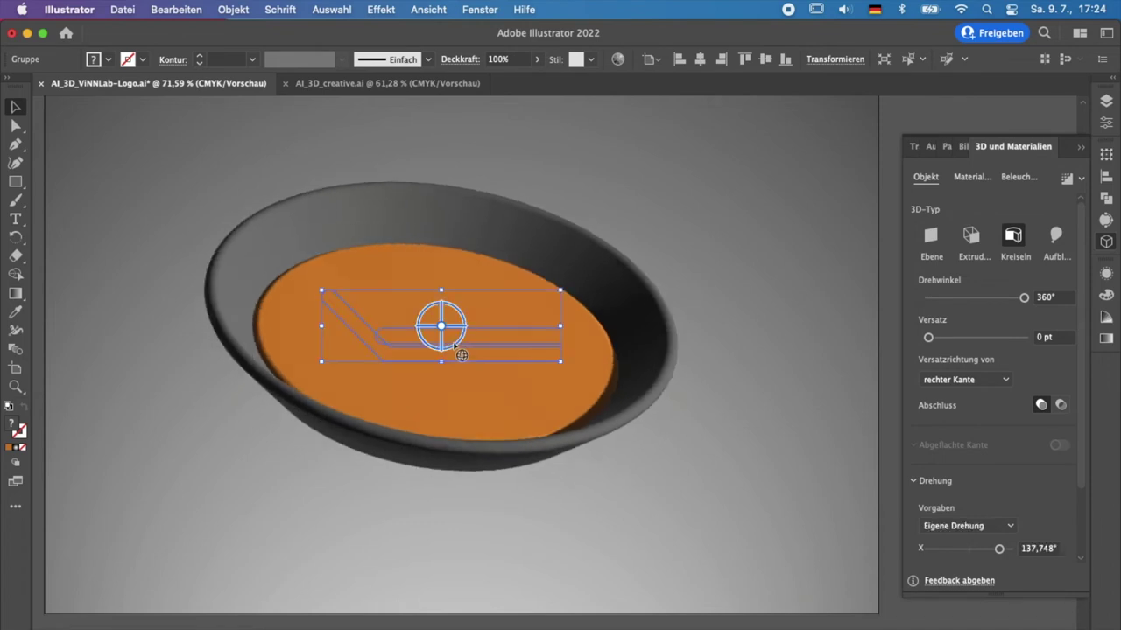
mouse_move(455, 348)
mouse_down()
mouse_move(422, 318)
mouse_move(410, 322)
mouse_up()
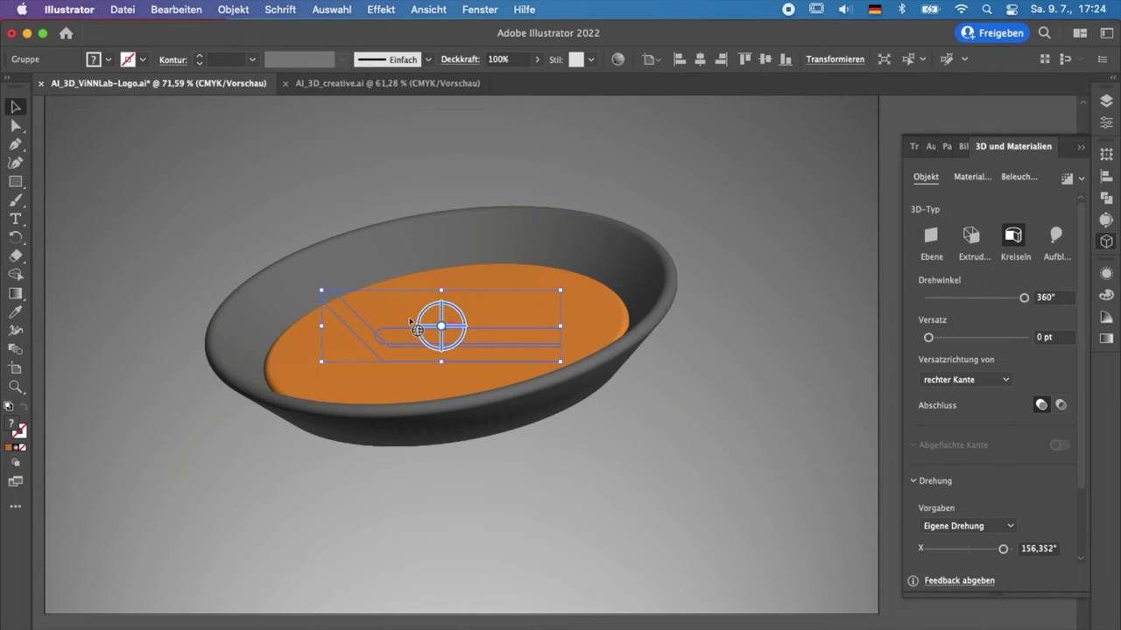
scroll(410, 322, down, 3)
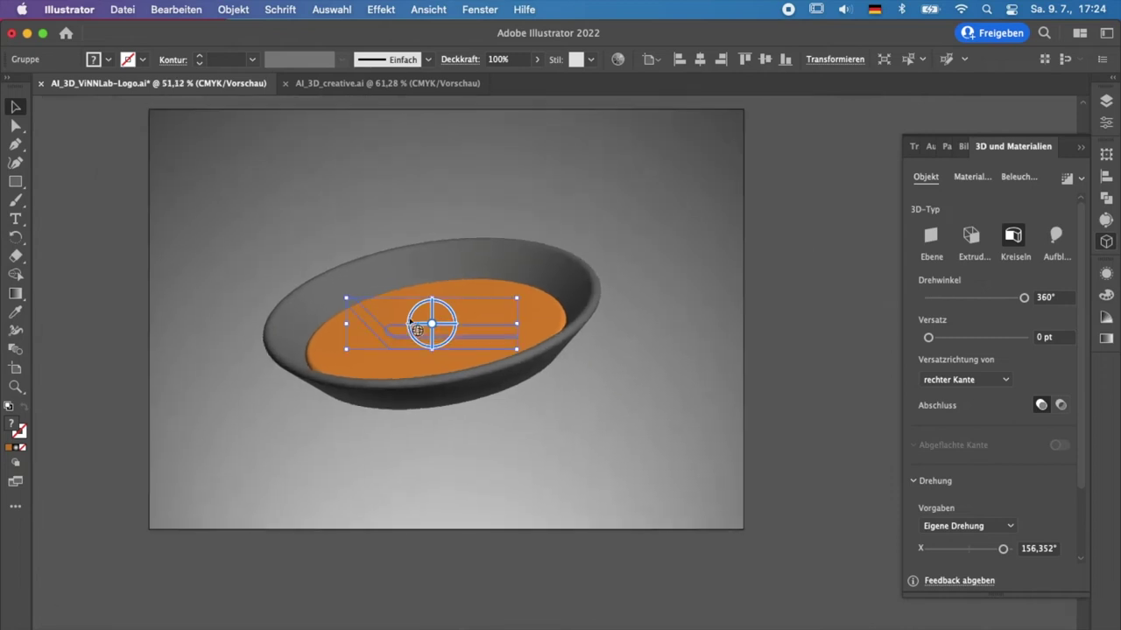
scroll(524, 299, up, 2)
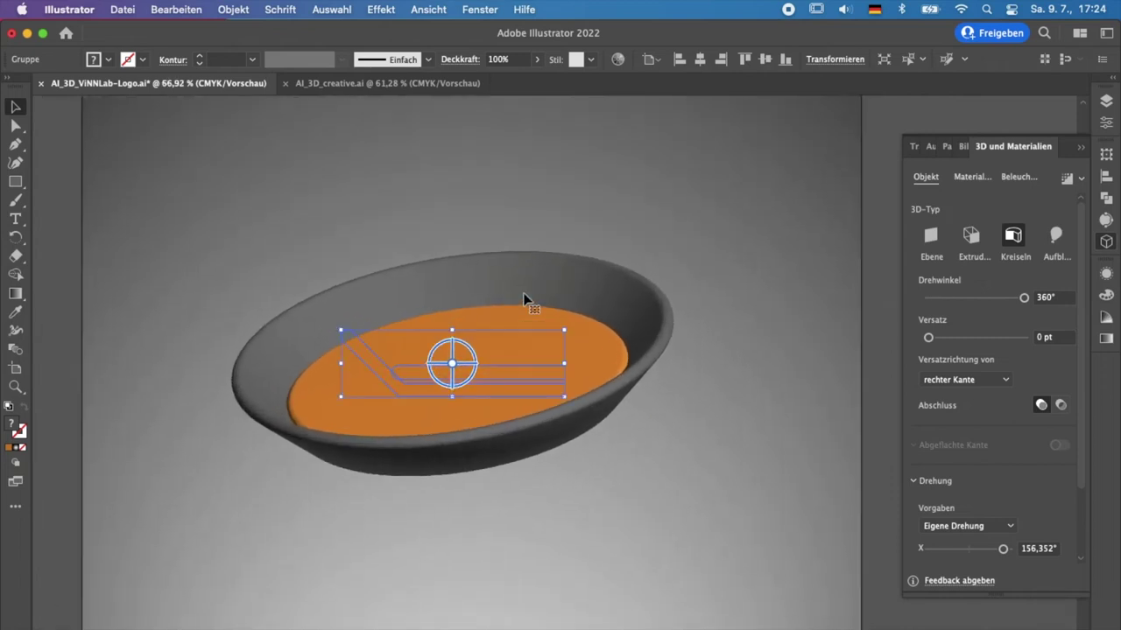
key(Delete)
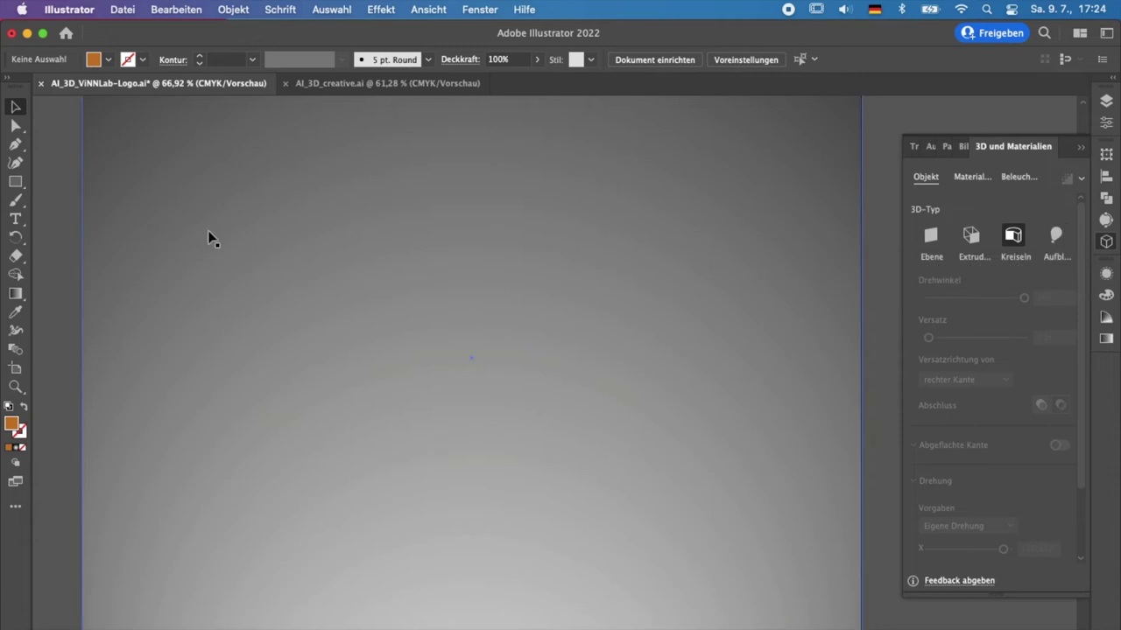
Draw an orange five-pointed star with the Star tool and move it toward the page centre.
click(16, 192)
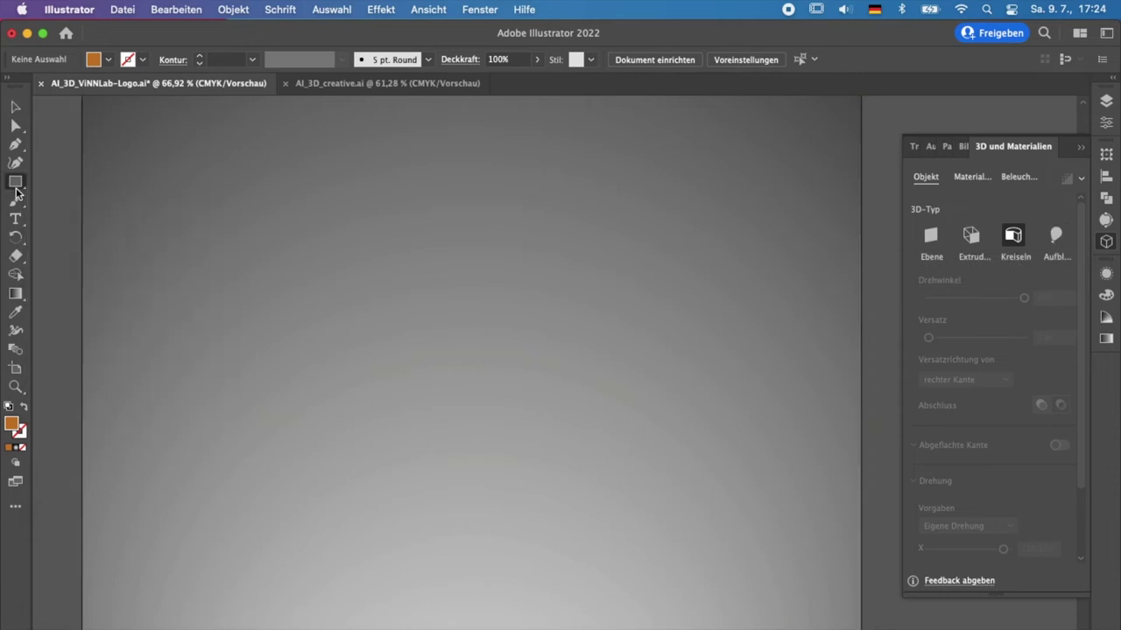
click(16, 192)
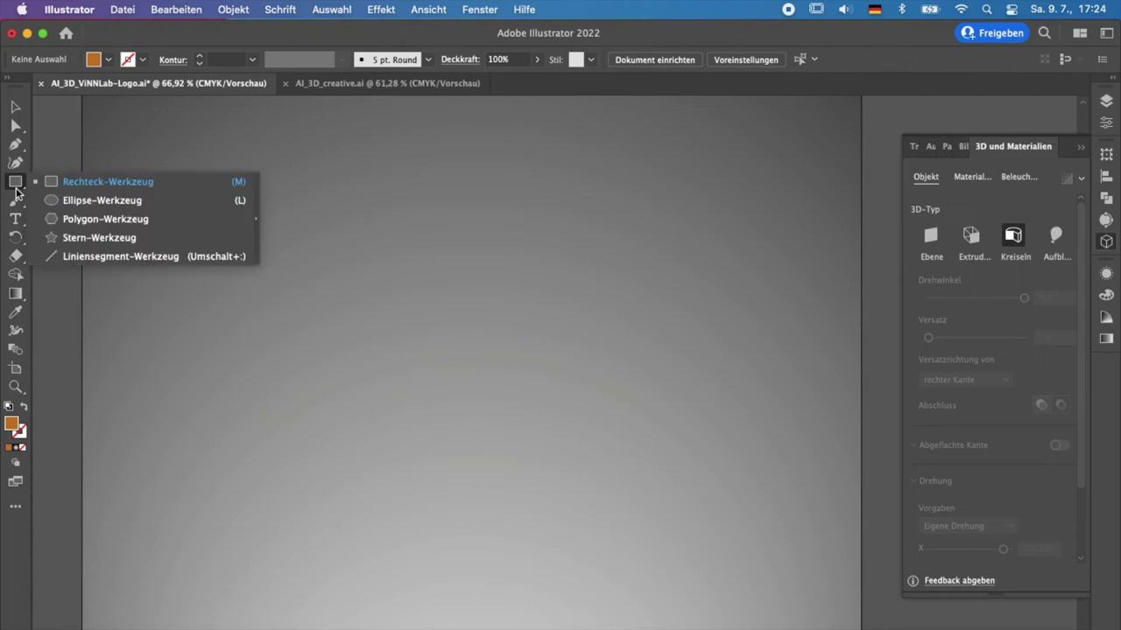
click(98, 238)
drag(402, 296, 503, 306)
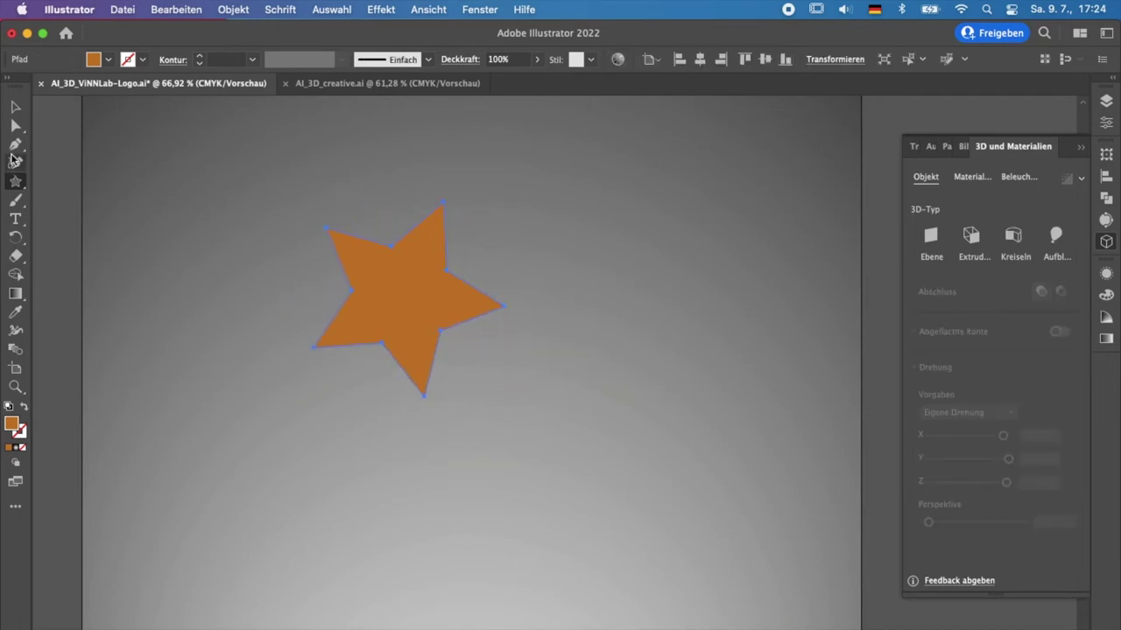
click(15, 109)
drag(393, 272, 442, 321)
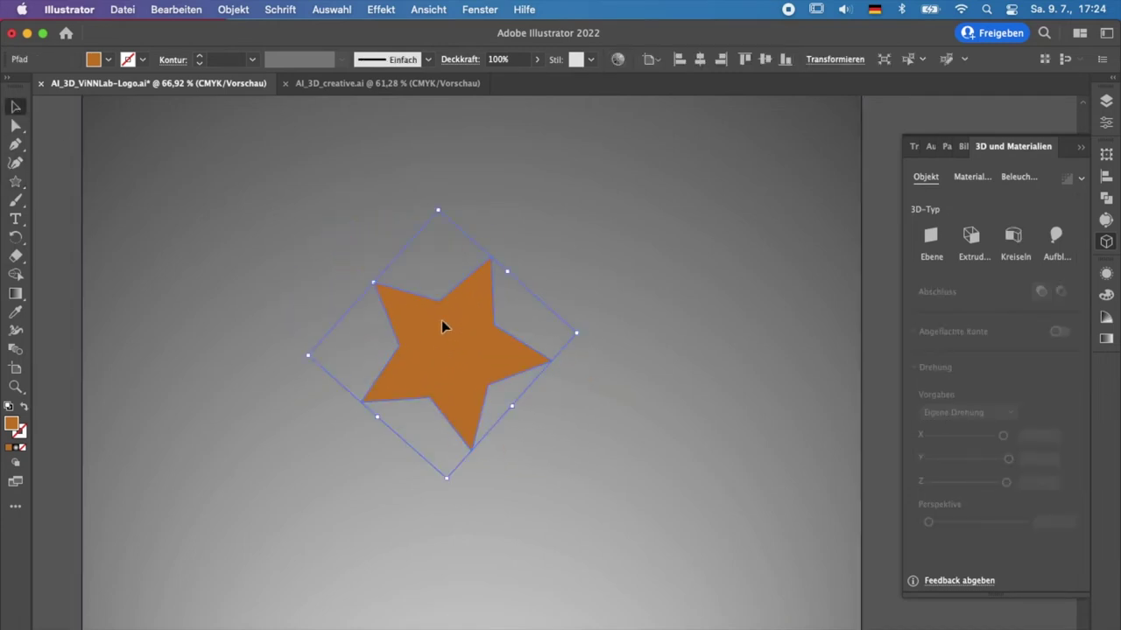
Round the star's corners to about 3.5 mm with the live corner widget, then deselect it.
click(16, 127)
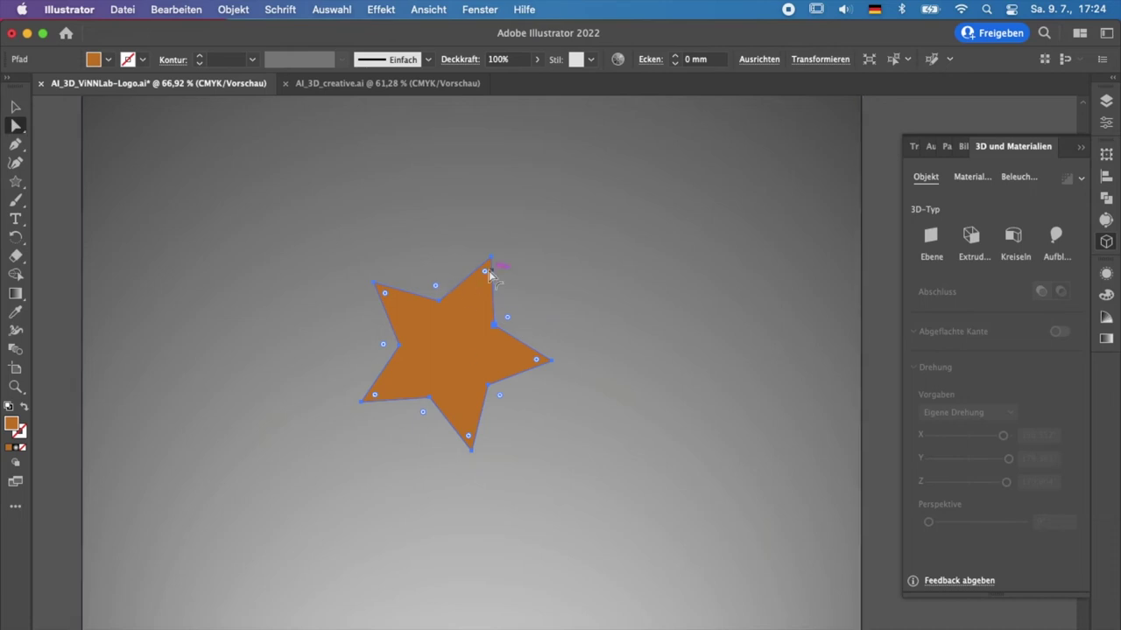
drag(486, 274, 483, 272)
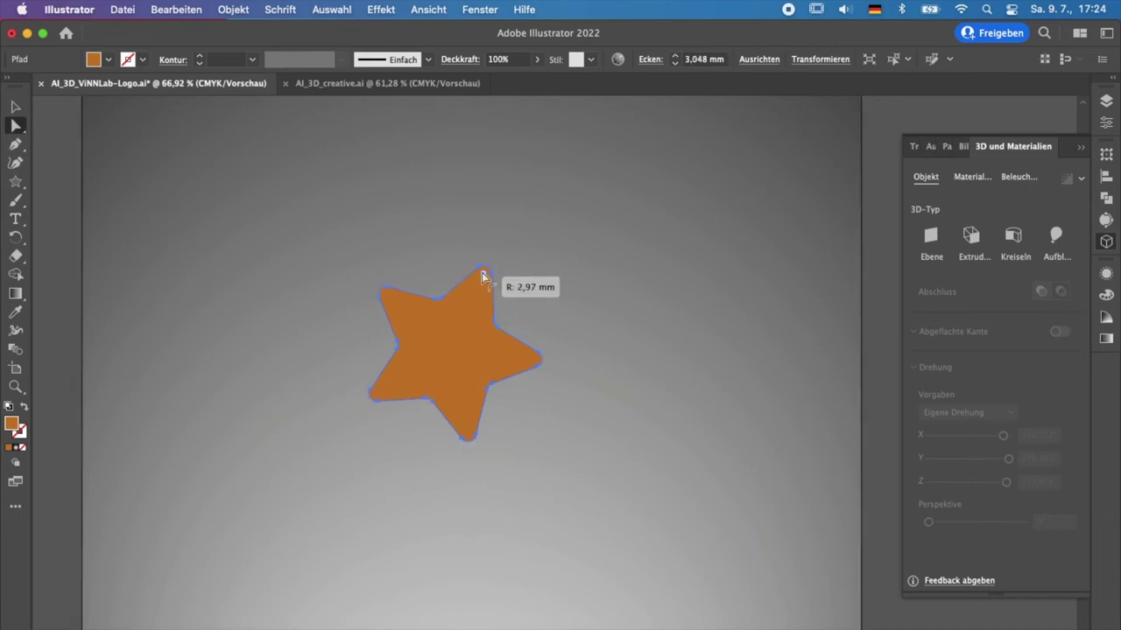
drag(483, 273, 480, 277)
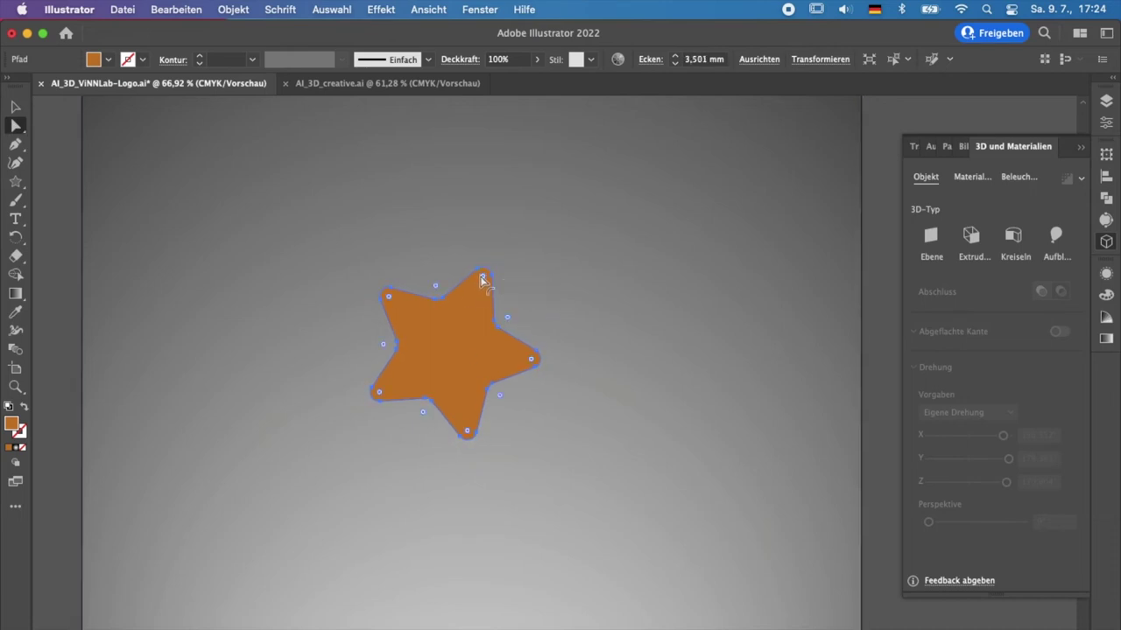
click(16, 106)
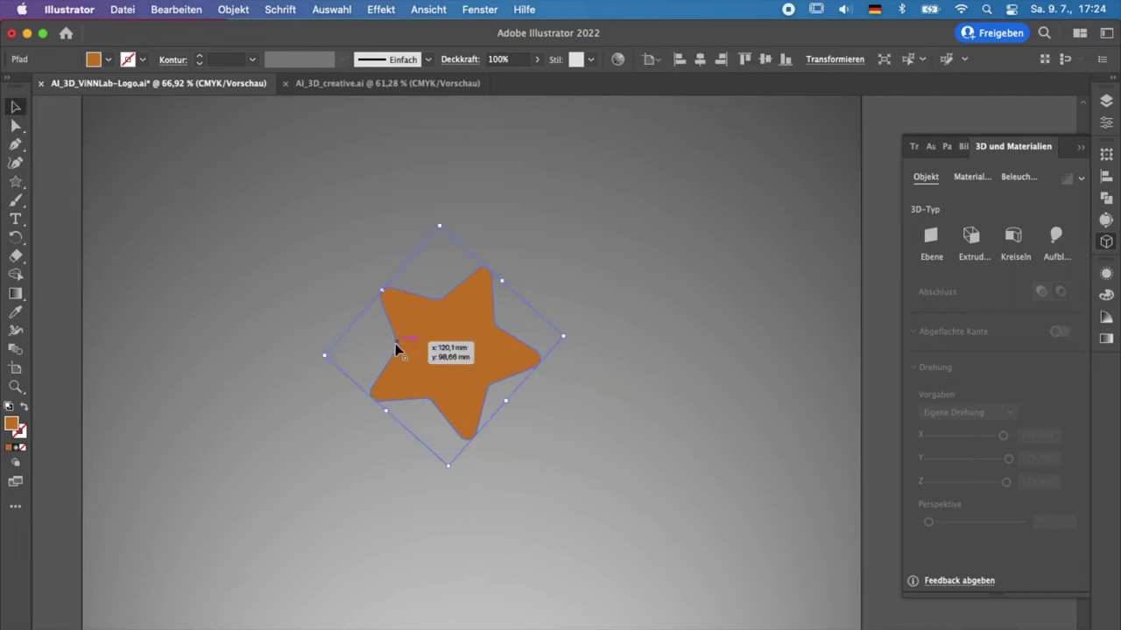
click(55, 310)
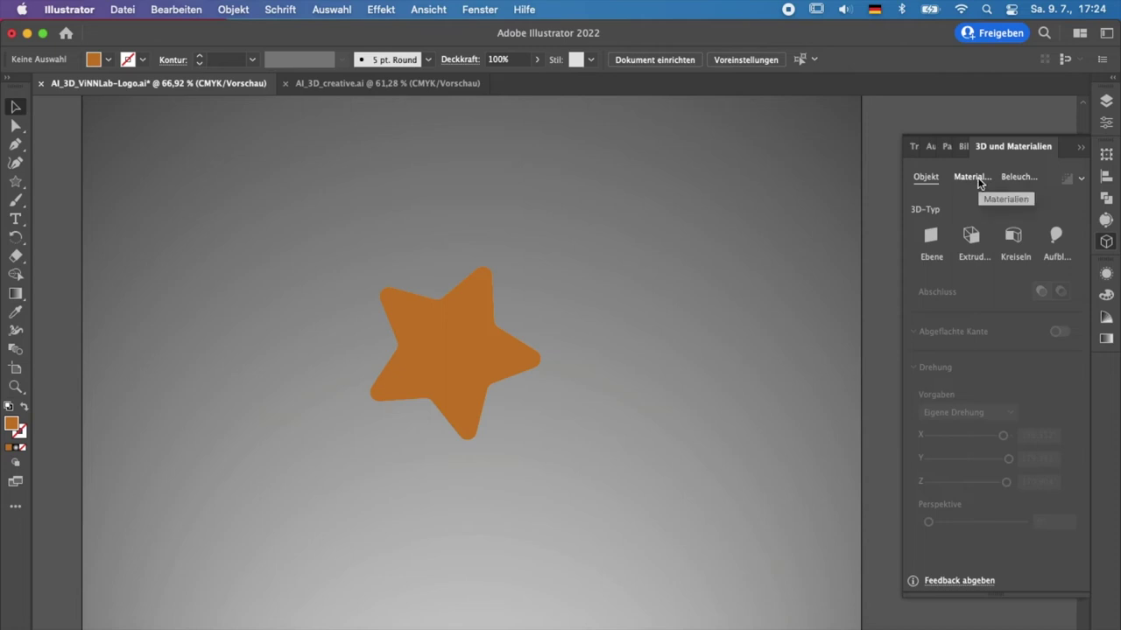
Apply the Aufblasen 3D effect to the star and rotate it in 3D.
click(409, 387)
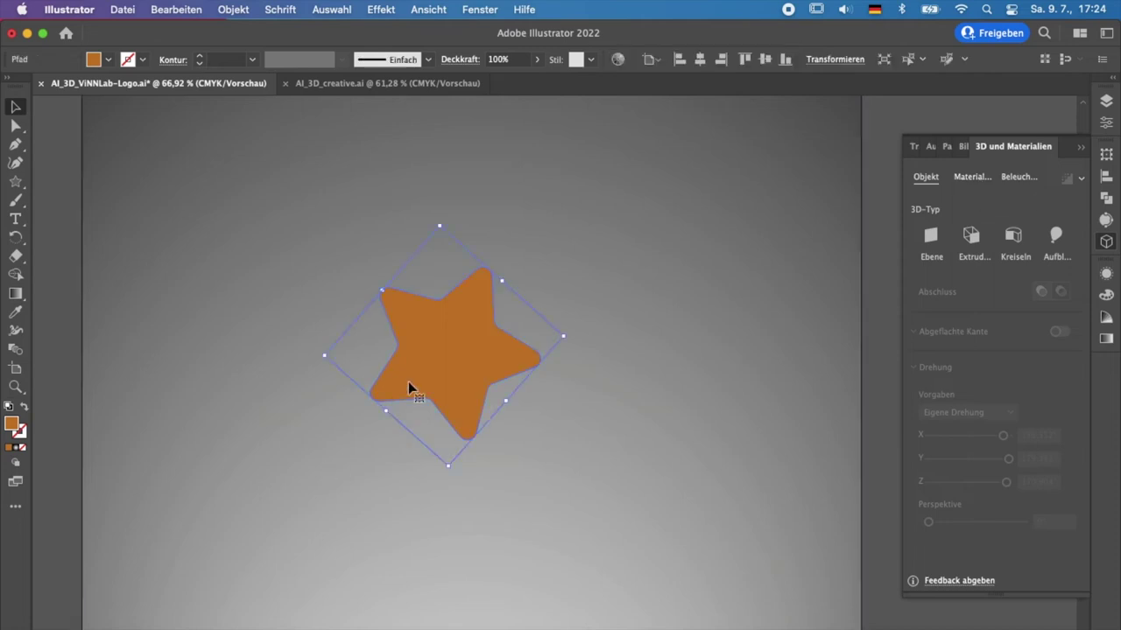
click(1056, 233)
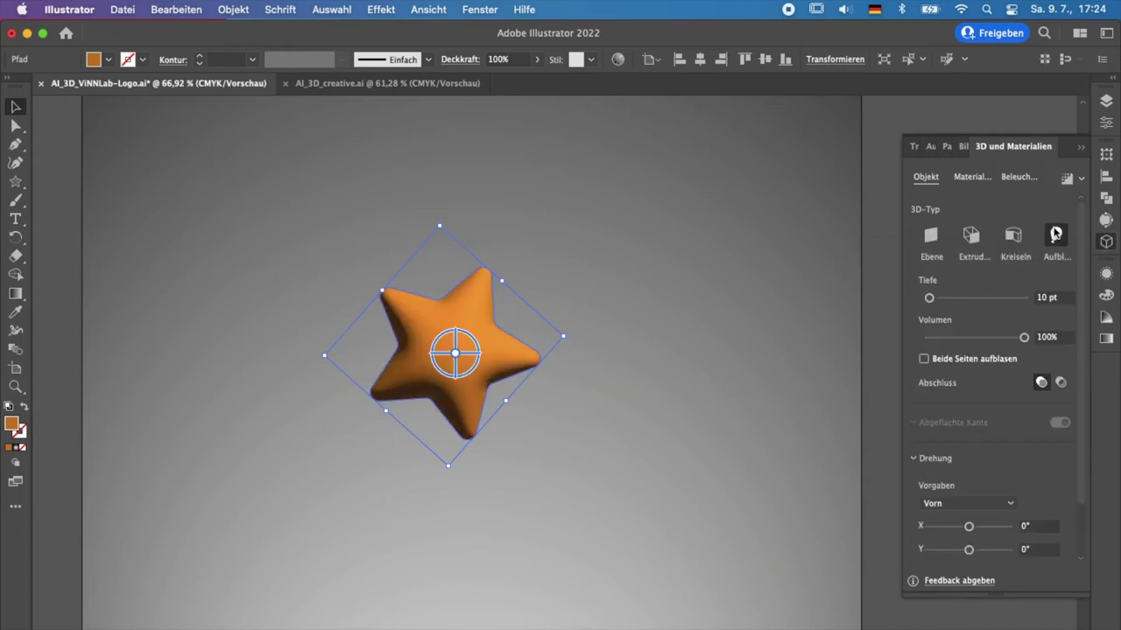
click(881, 242)
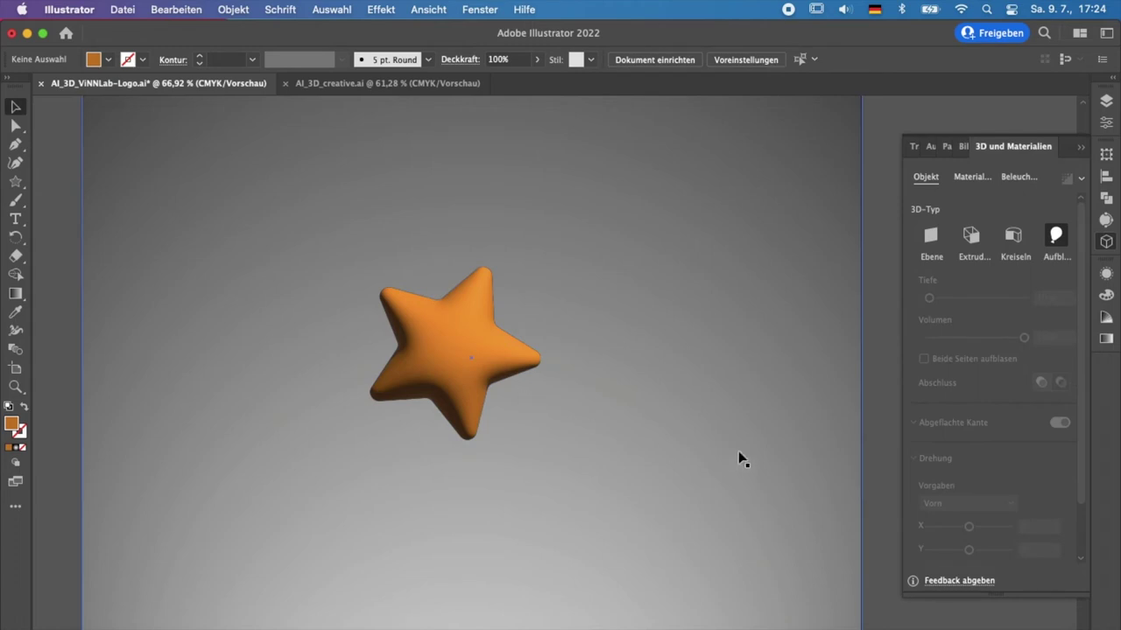
click(408, 348)
drag(455, 353, 482, 336)
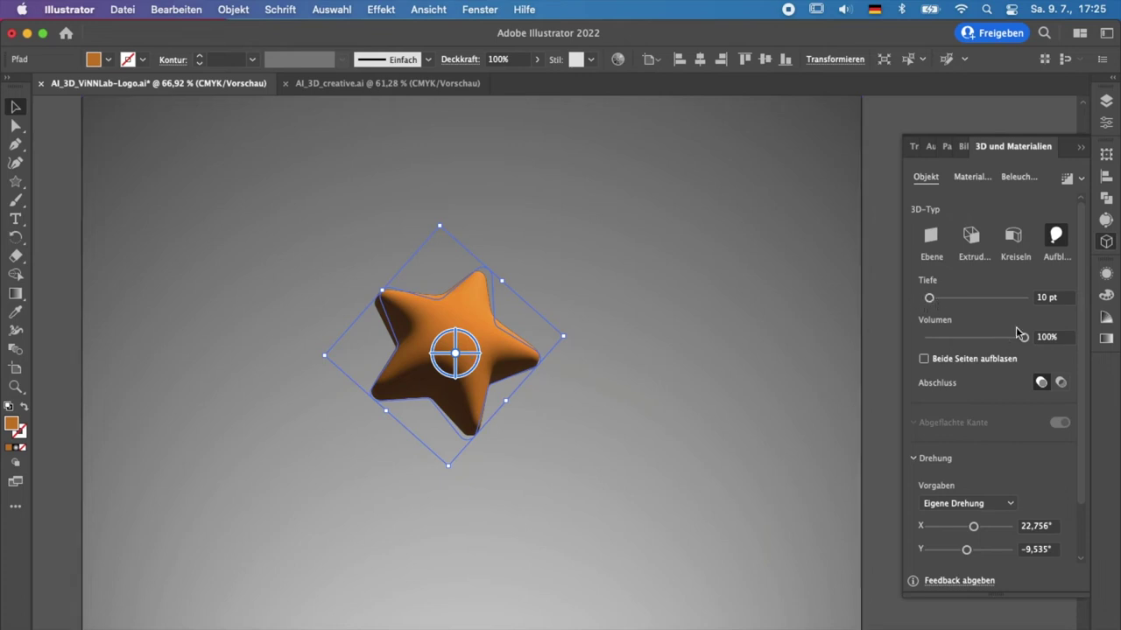
Set inflation volume to 53%, toggle Beide Seiten aufblasen, and tilt the star to X 70.02°.
drag(1024, 340, 971, 342)
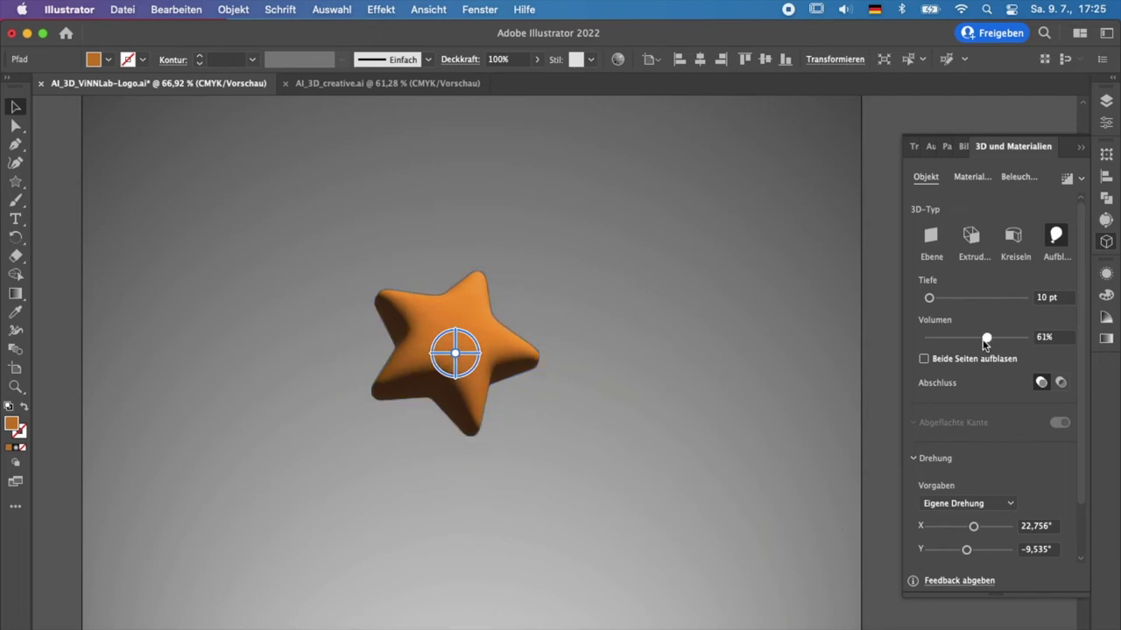
drag(972, 342, 979, 342)
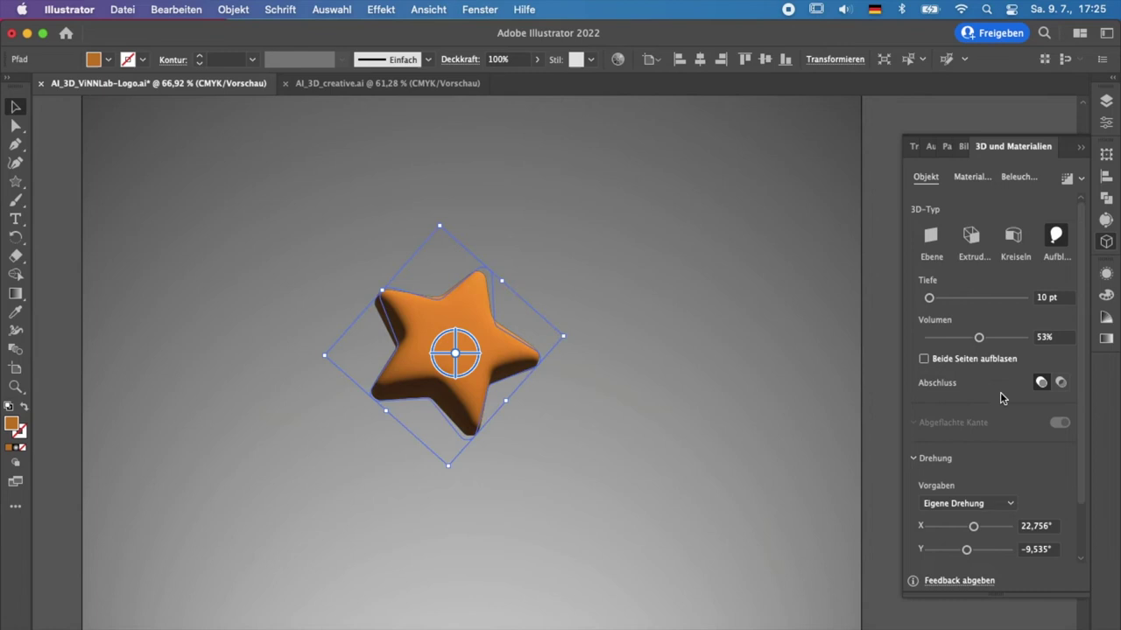
scroll(1000, 392, down, 3)
click(931, 298)
drag(464, 360, 578, 302)
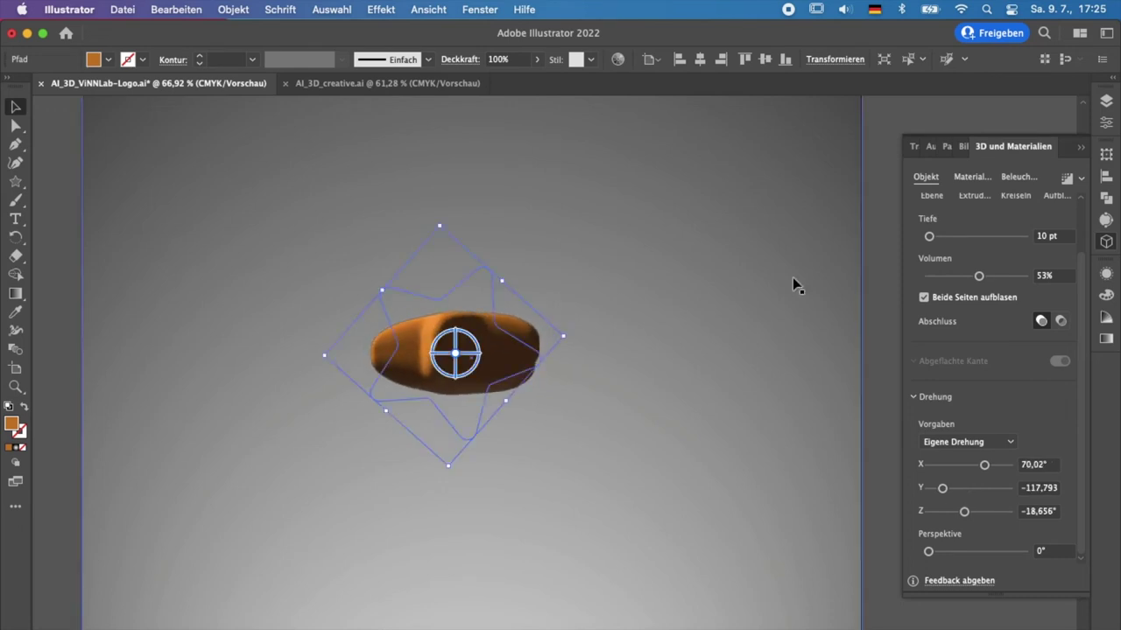
click(925, 298)
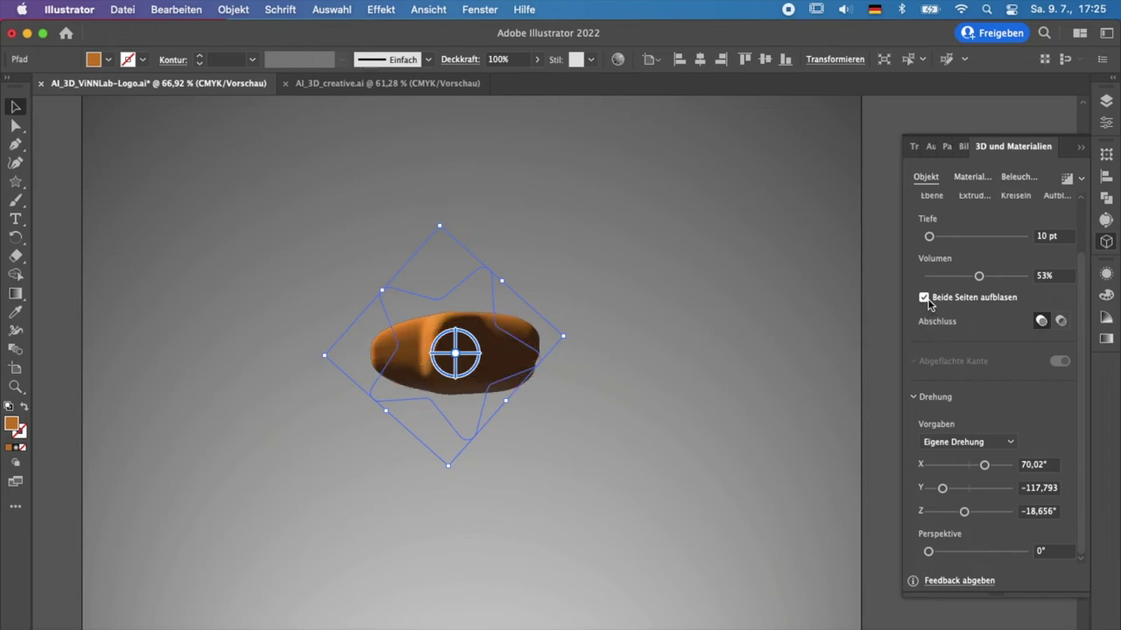
Turn the inflated star to X 161.891° and Y −165.003° so it faces the viewer.
click(555, 352)
click(490, 368)
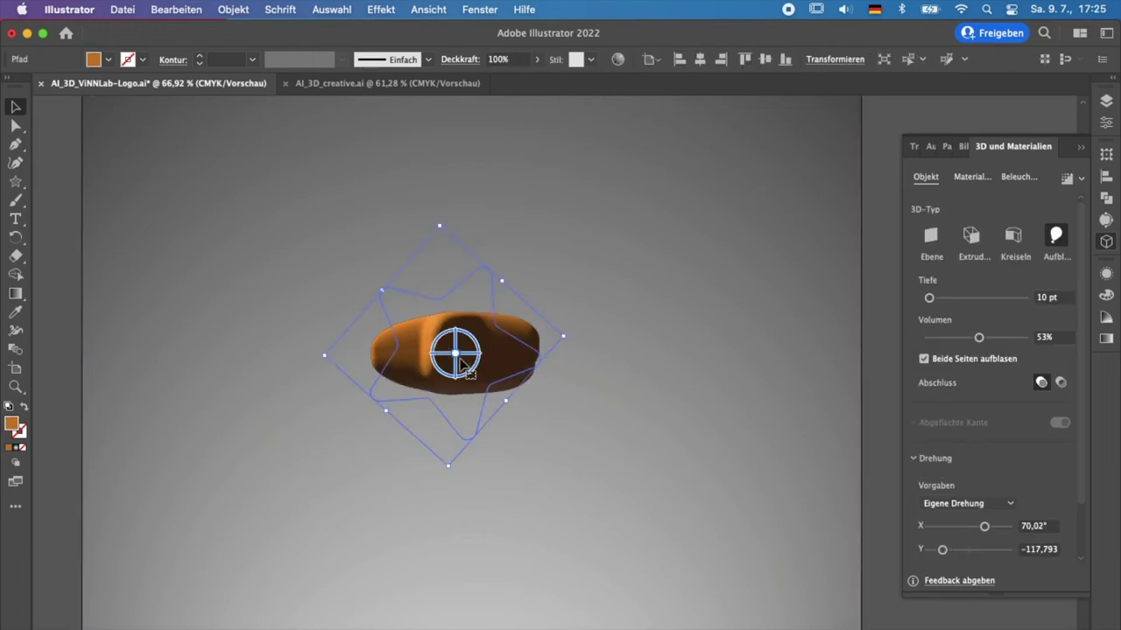
mouse_move(464, 368)
mouse_down()
mouse_move(499, 420)
mouse_move(468, 428)
mouse_up()
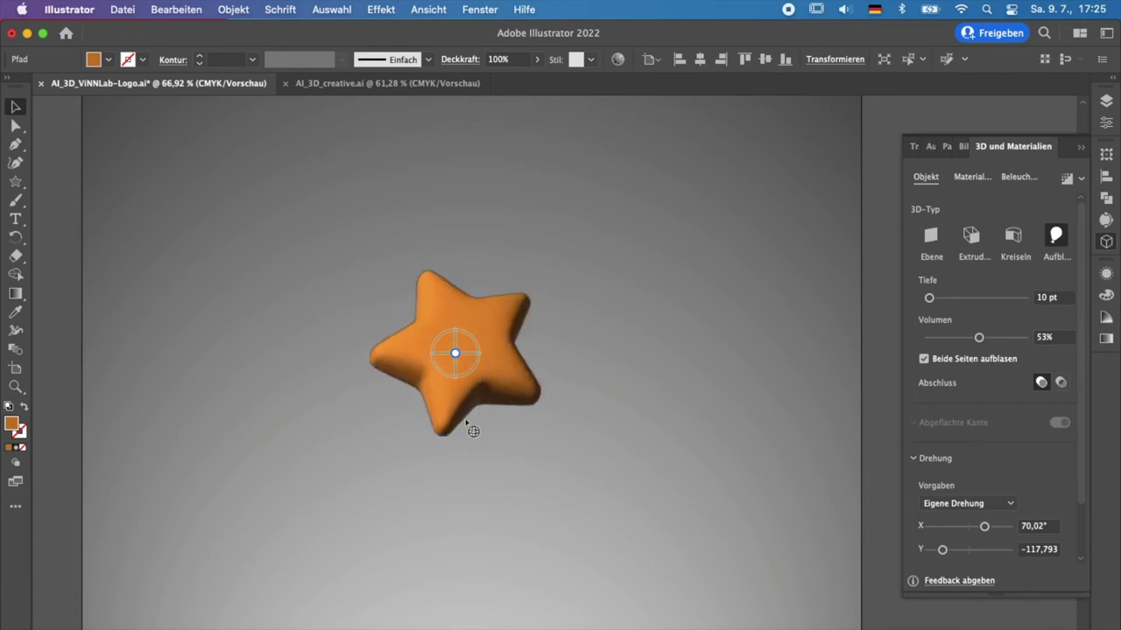
Browse the Substance materials in the Materialien tab and pick the blue Marmorfarbe marble.
click(978, 179)
scroll(1039, 292, down, 2)
scroll(1039, 292, down, 1)
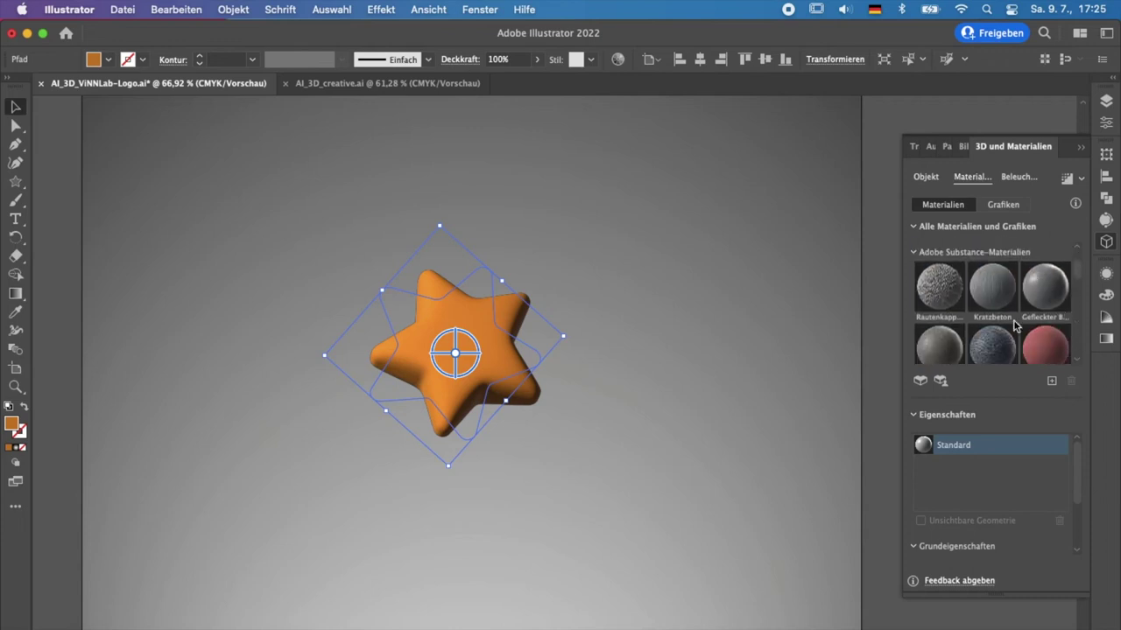
scroll(1014, 319, up, 2)
scroll(1011, 310, down, 2)
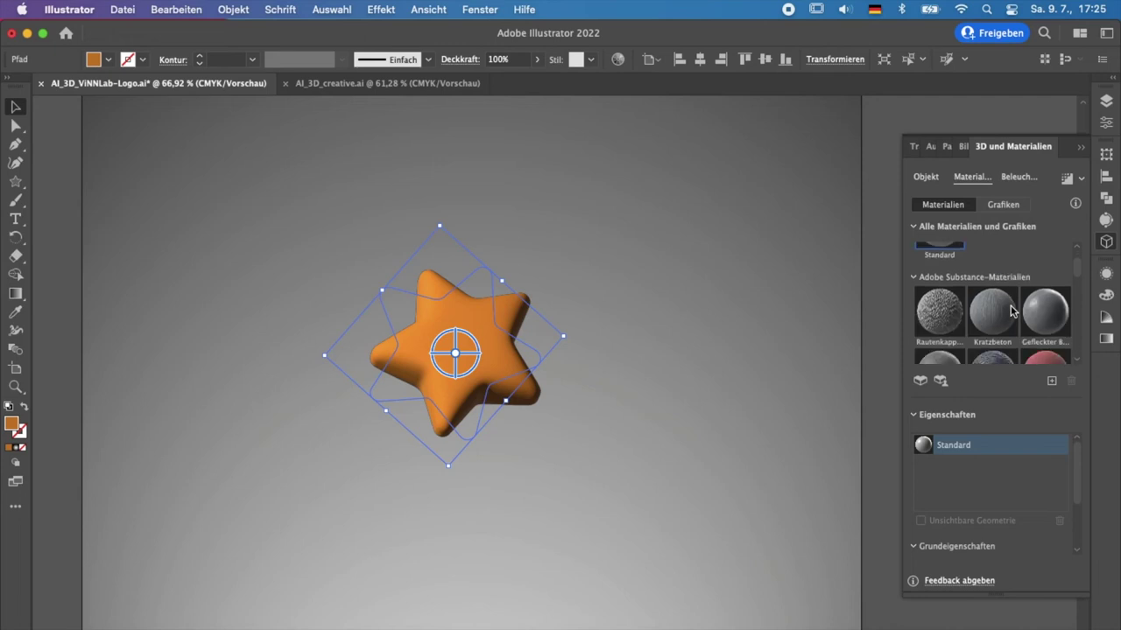
scroll(1011, 311, down, 2)
scroll(1011, 311, down, 2)
scroll(1011, 310, down, 2)
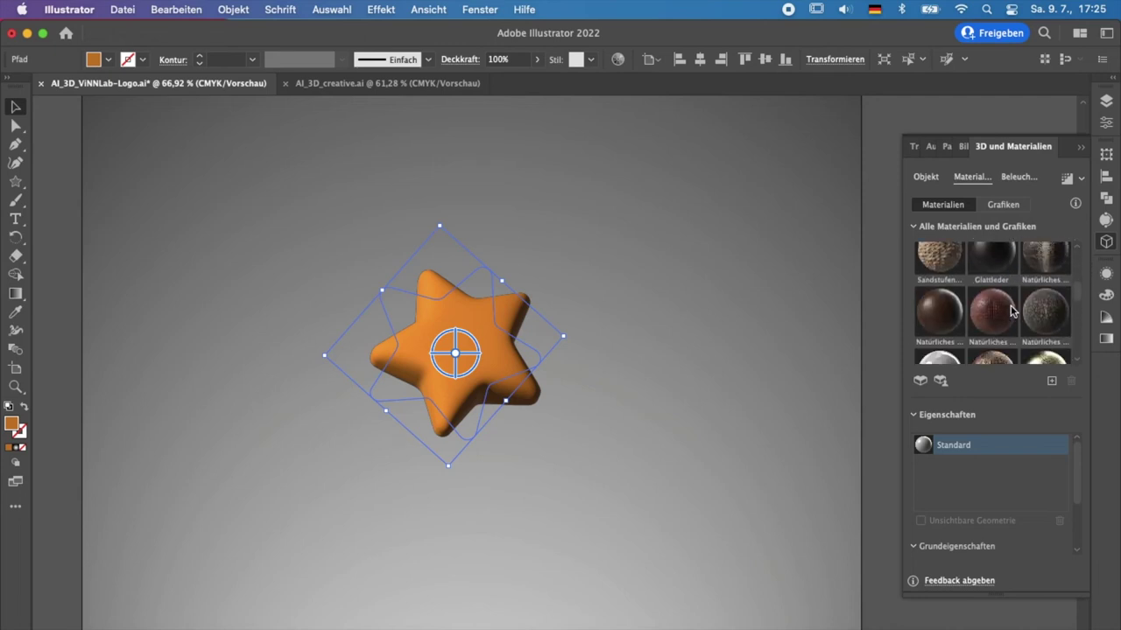
scroll(1011, 311, down, 2)
scroll(1011, 311, down, 2)
scroll(1011, 311, down, 1)
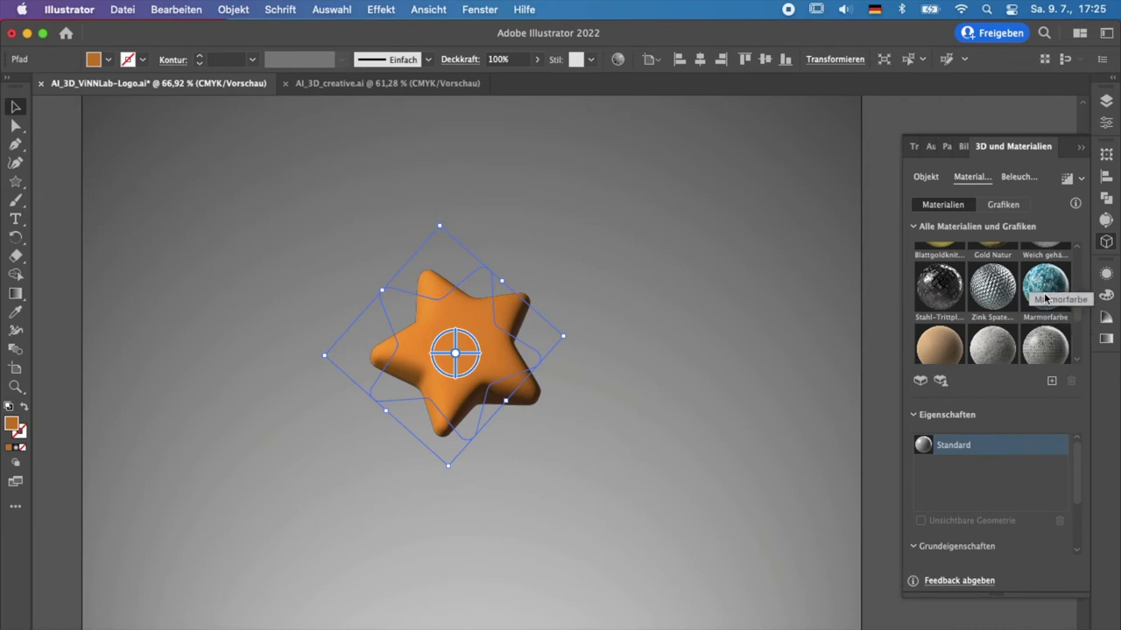
click(1044, 289)
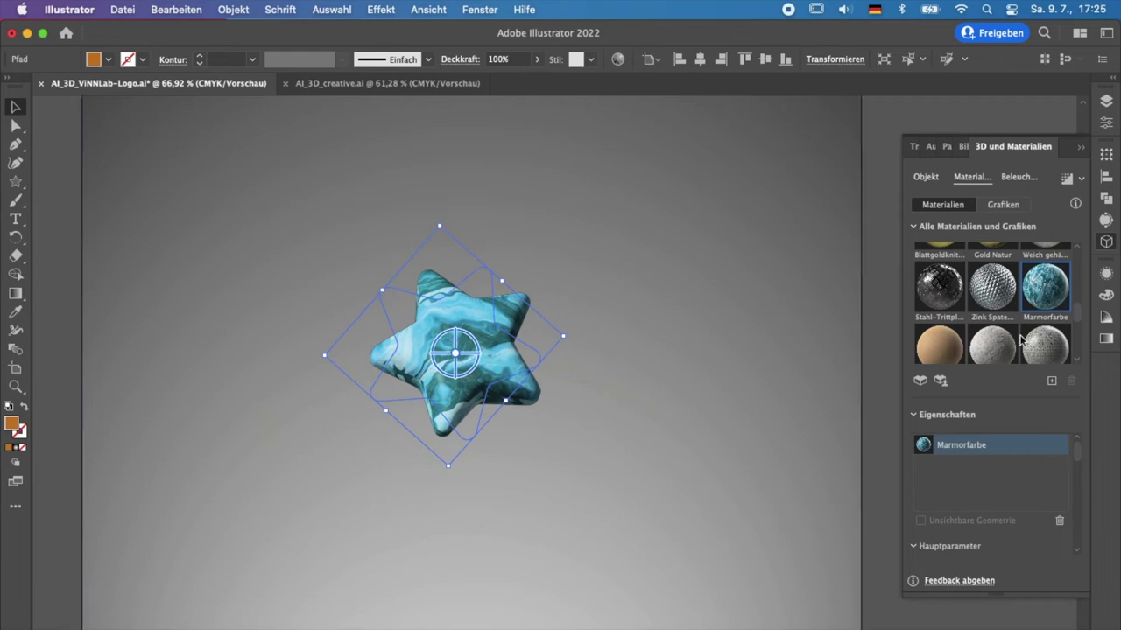
Check the Marmorfarbe marble on the star, enlarge it, and turn it to show its swirled face.
click(48, 270)
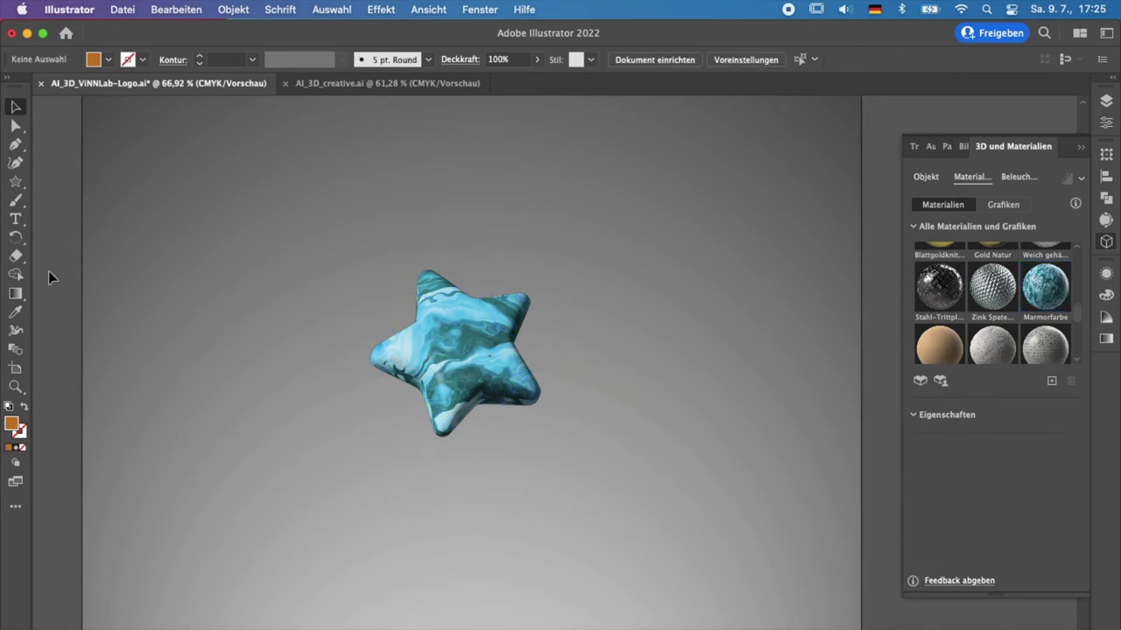
click(490, 359)
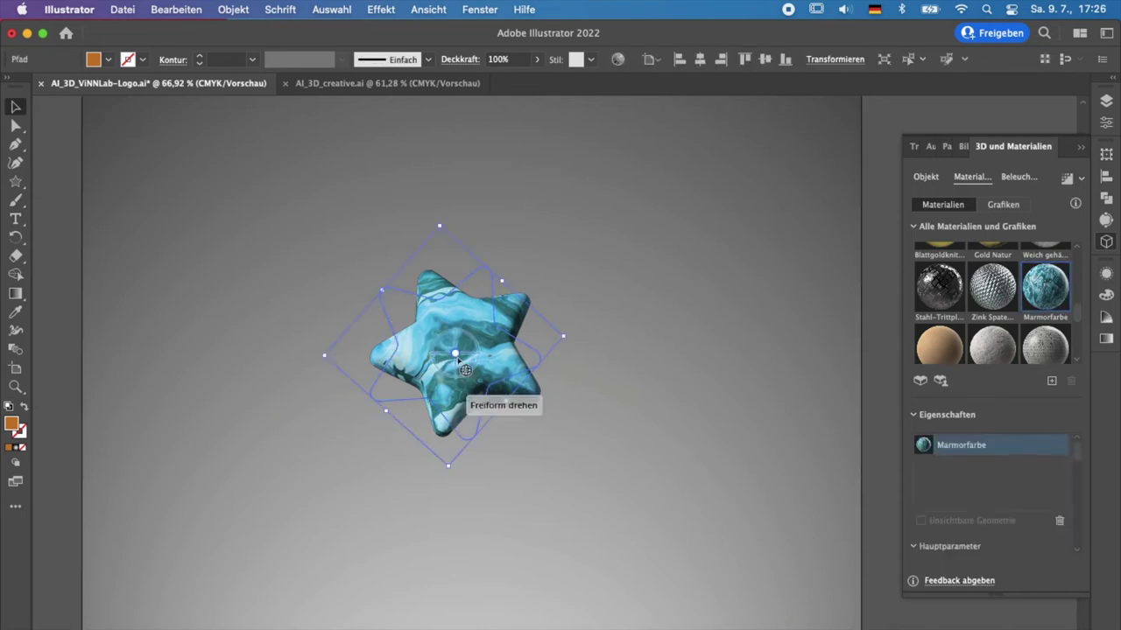
mouse_move(462, 364)
mouse_down()
mouse_move(470, 373)
mouse_move(457, 398)
mouse_up()
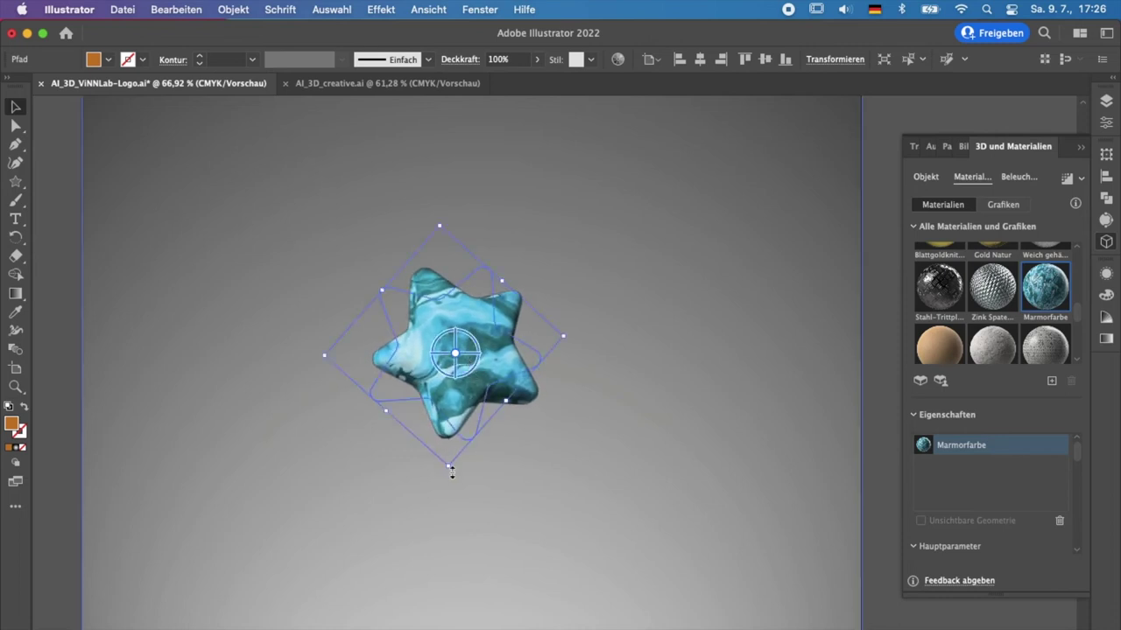
drag(448, 466, 473, 592)
mouse_move(473, 422)
mouse_down()
mouse_move(480, 298)
mouse_move(467, 345)
mouse_up()
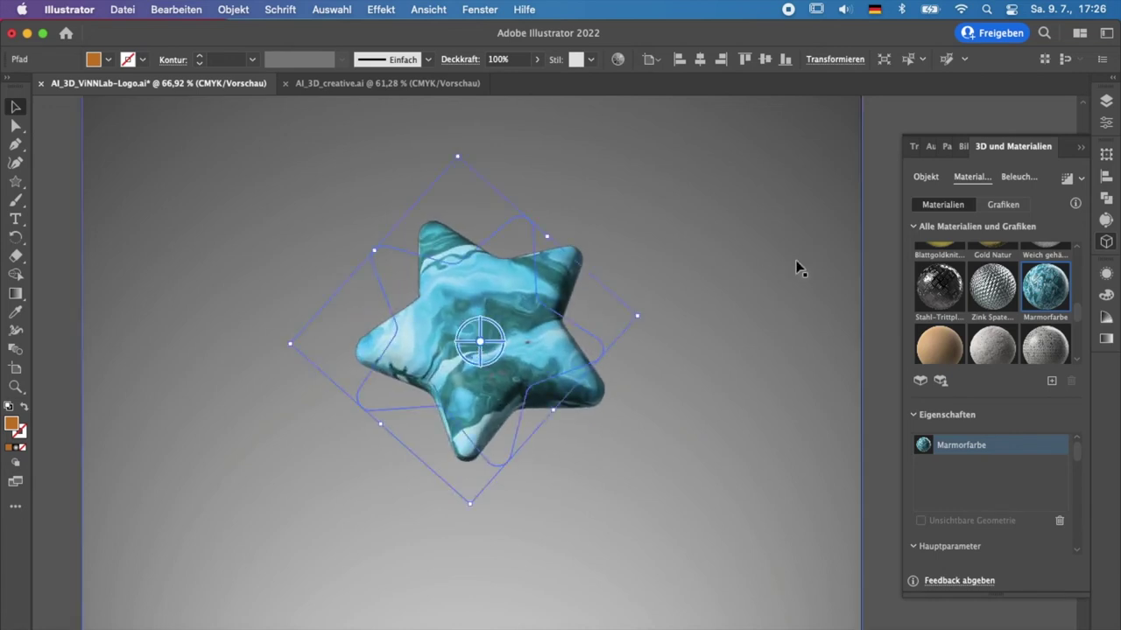
click(890, 271)
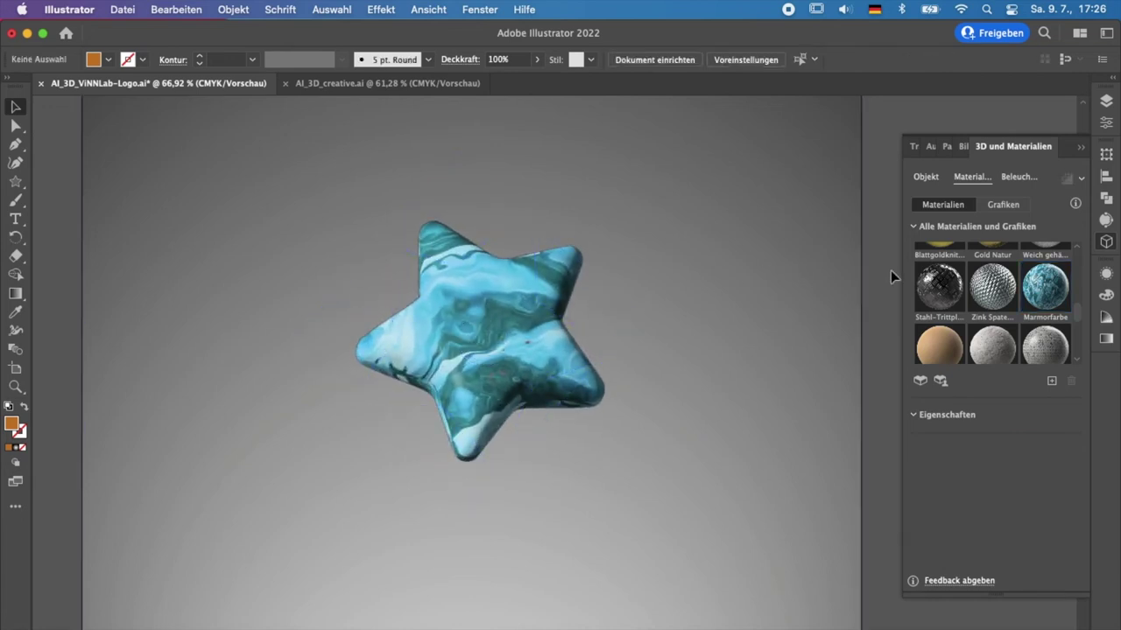
click(516, 330)
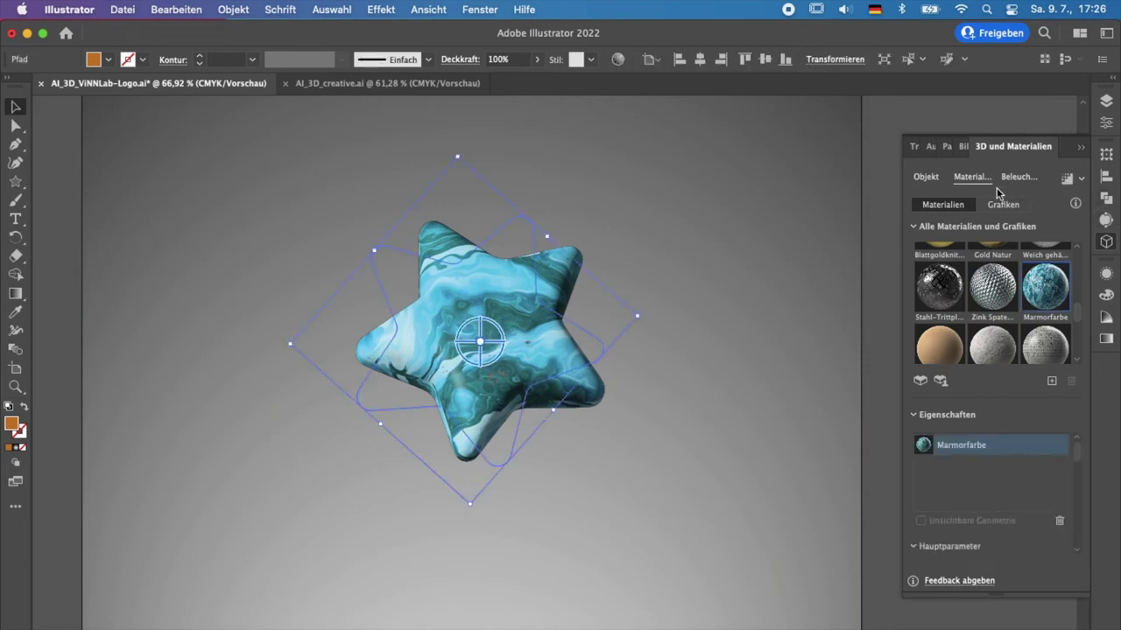
scroll(1058, 325, down, 3)
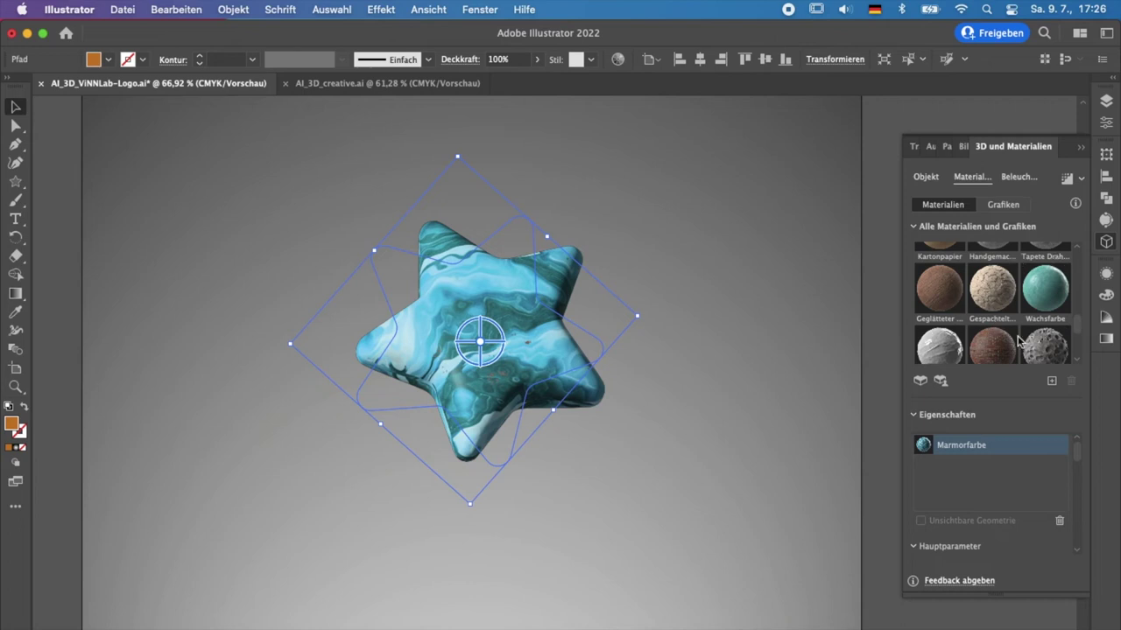
scroll(1007, 546, down, 3)
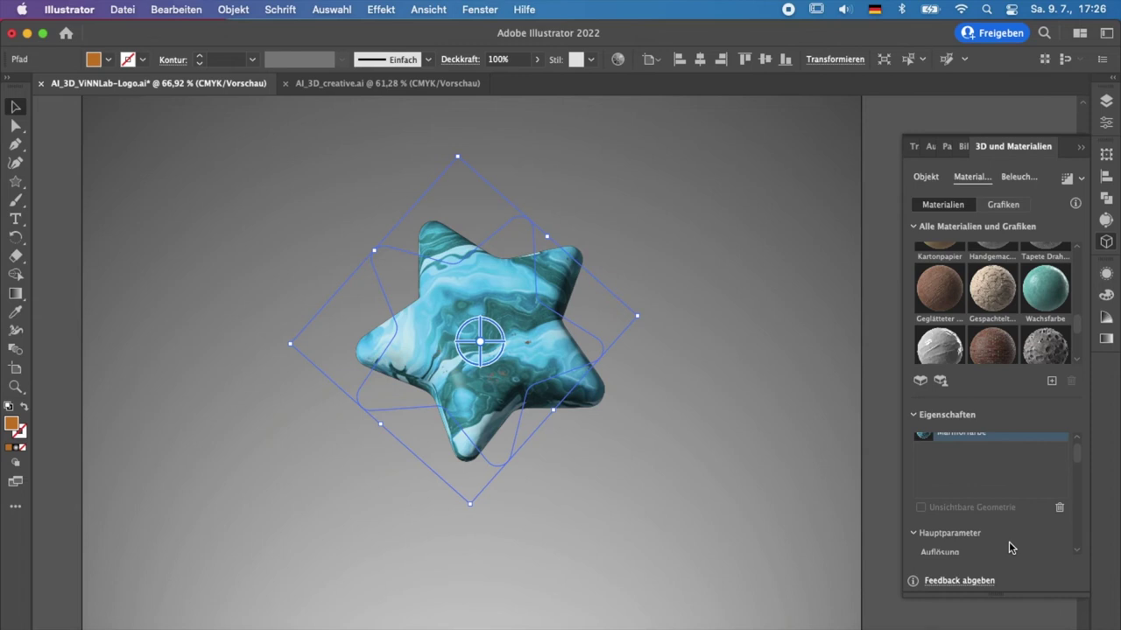
scroll(1008, 547, down, 3)
scroll(1008, 547, down, 3)
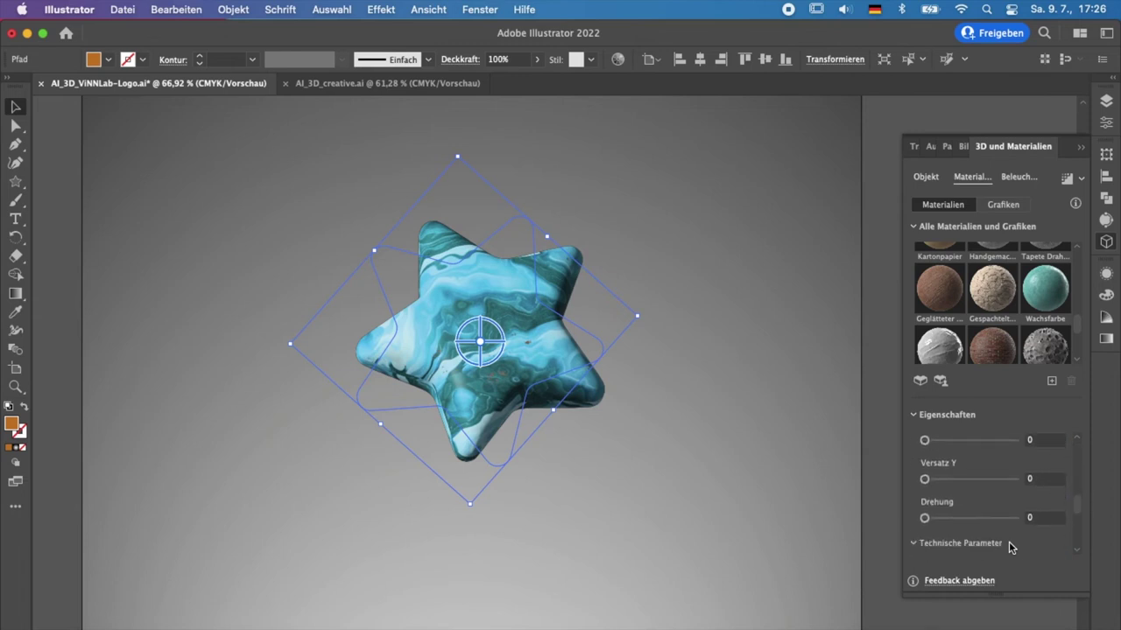
scroll(1063, 480, up, 1)
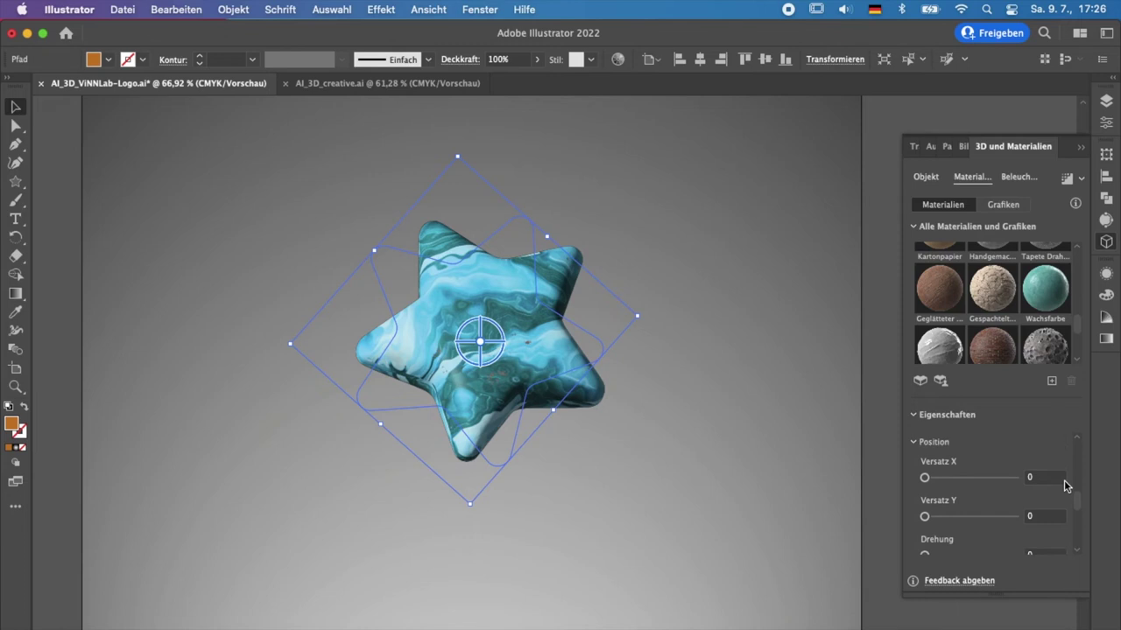
scroll(1058, 463, up, 2)
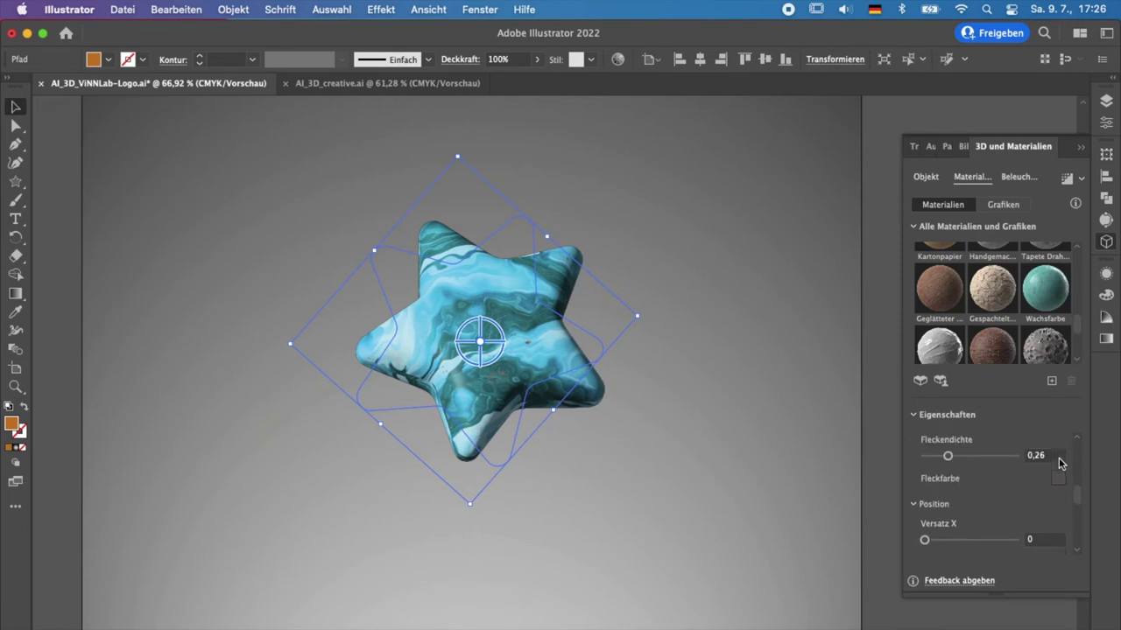
scroll(971, 464, up, 2)
scroll(948, 479, up, 3)
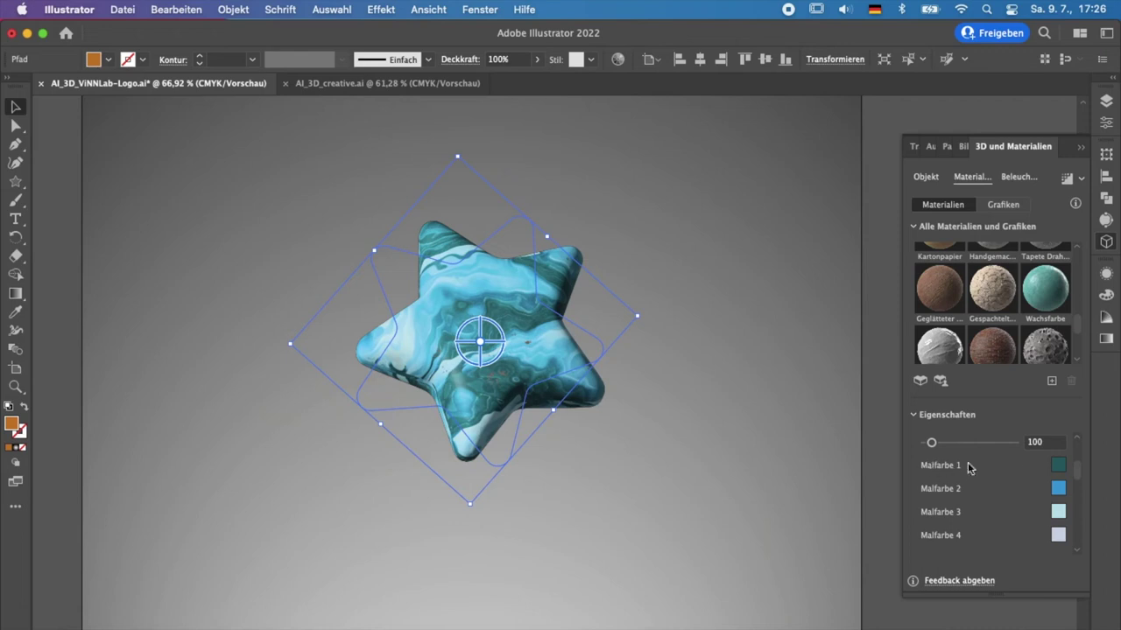
click(1058, 470)
click(585, 257)
click(482, 304)
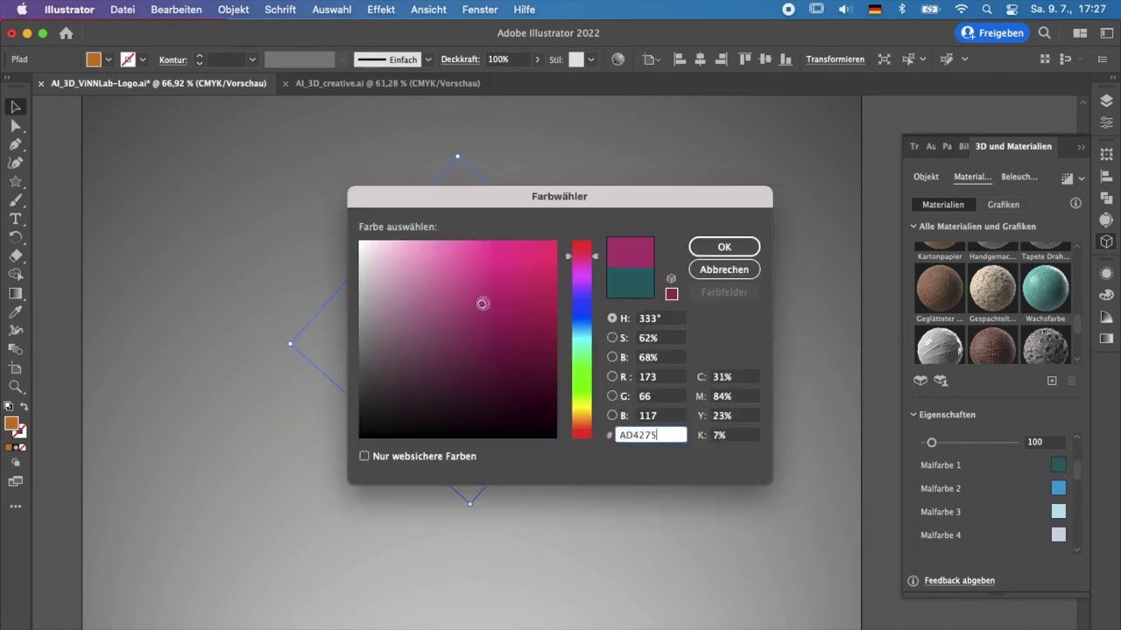
click(722, 252)
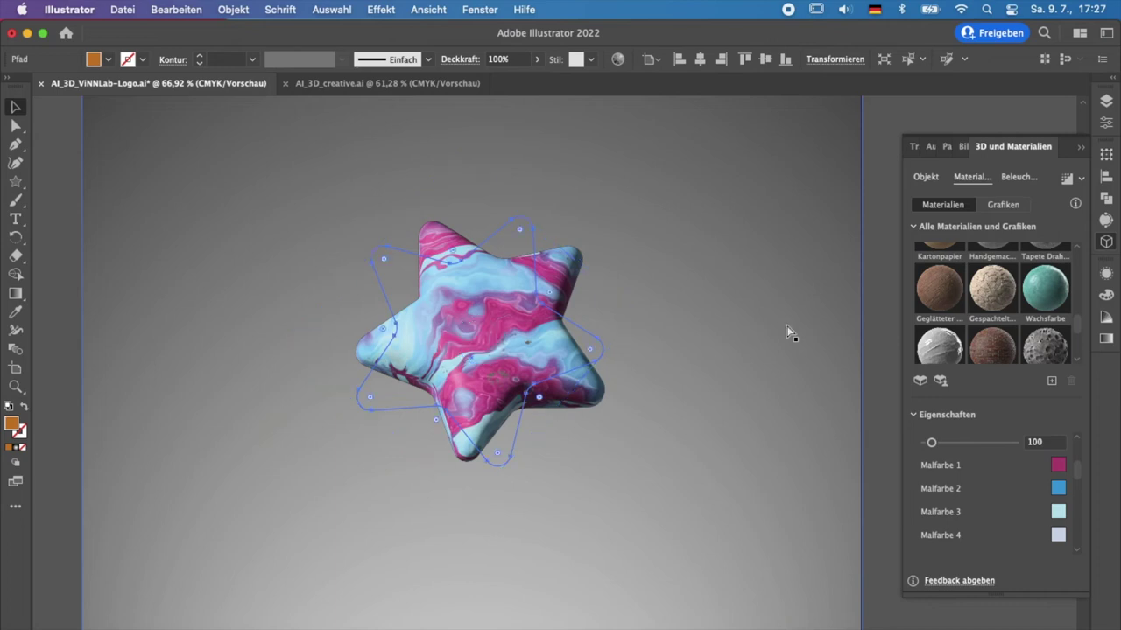
key(super+z)
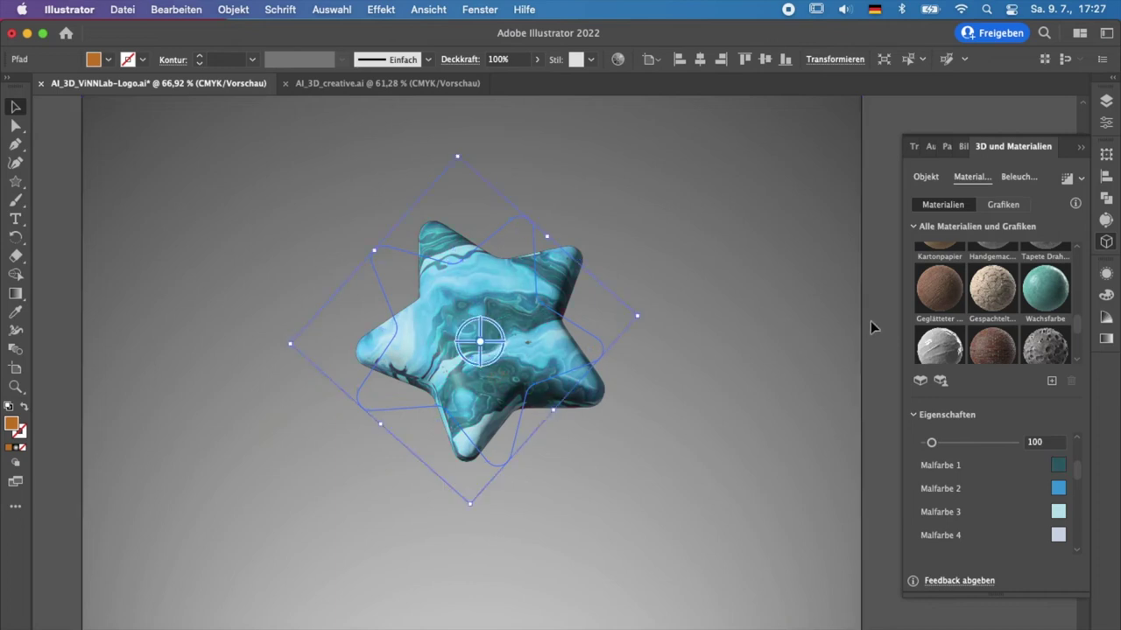
click(871, 321)
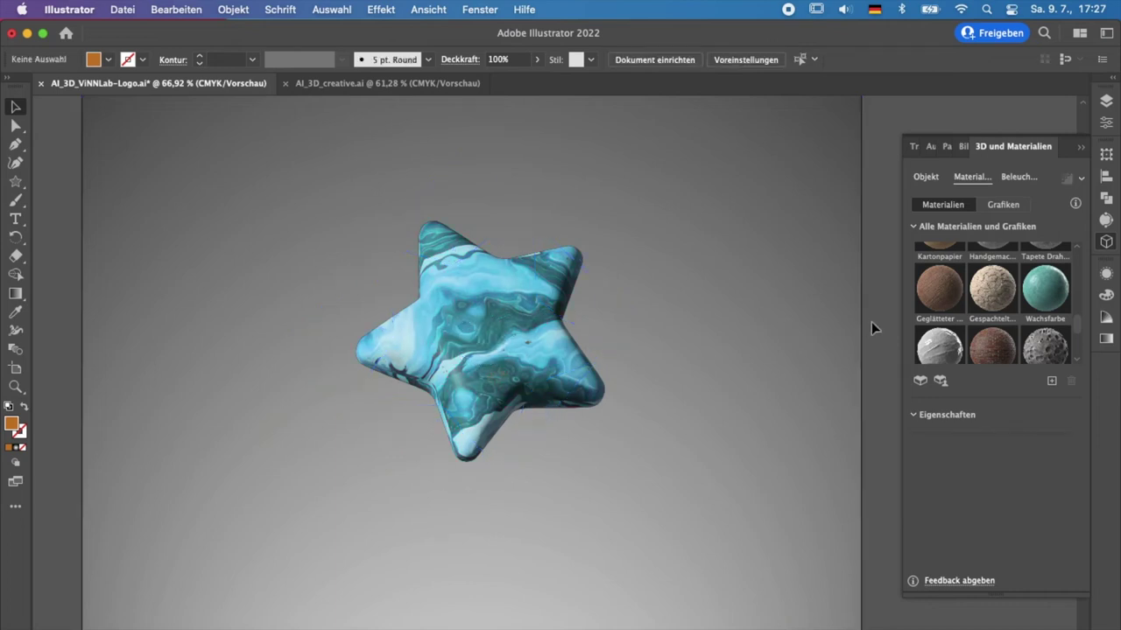
click(505, 336)
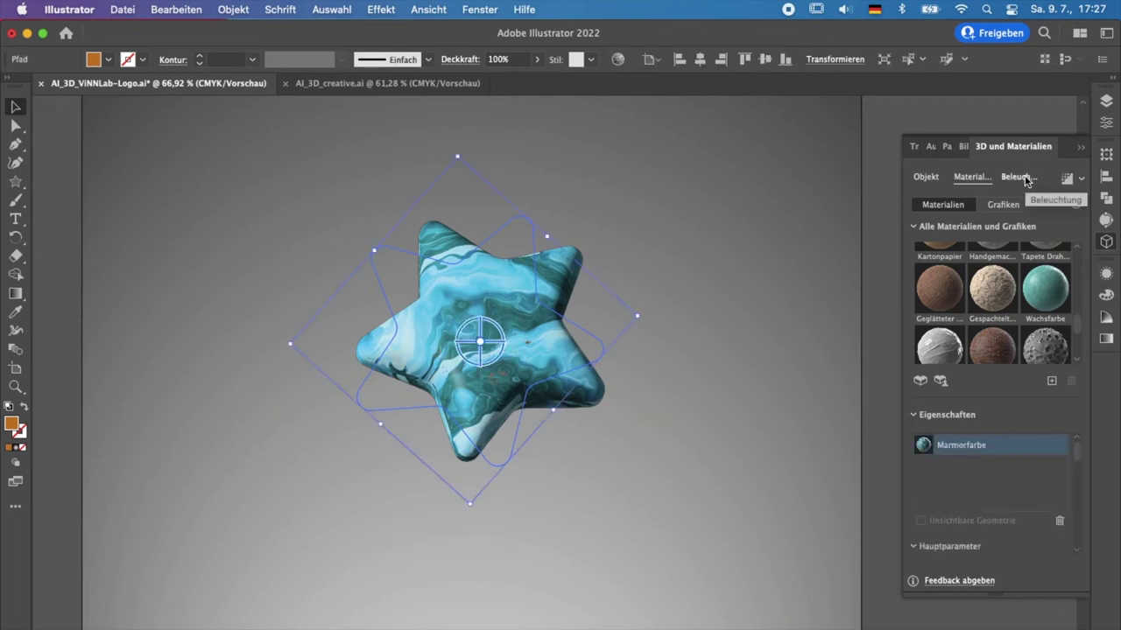
Try the Diffus, top-left and Rechts lighting presets, then keep the Standard preset.
click(1018, 177)
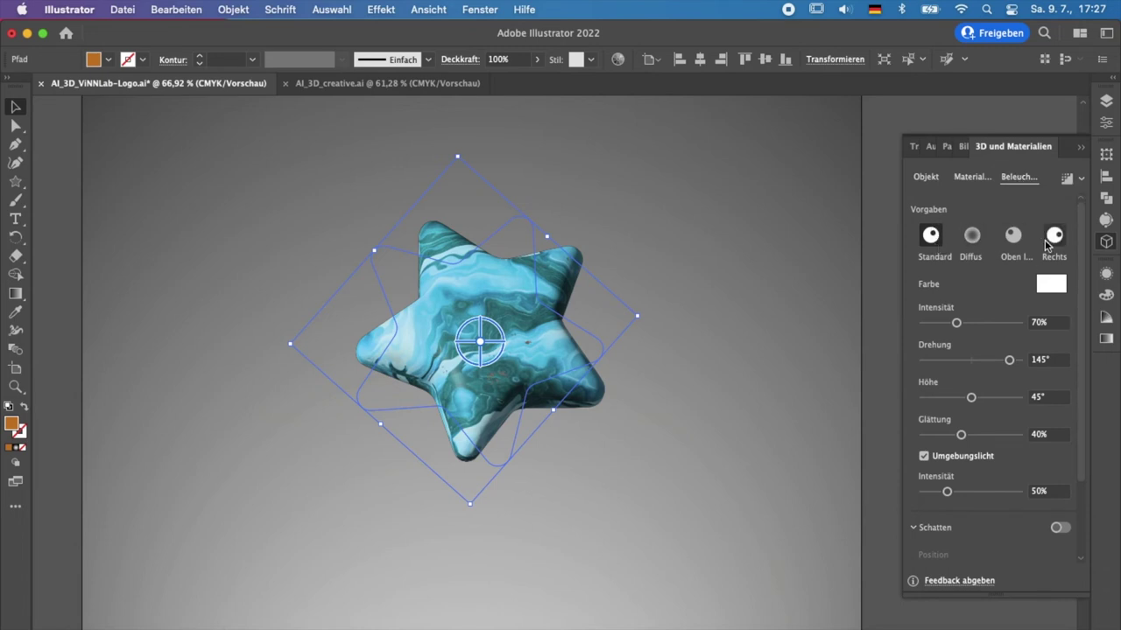
click(971, 234)
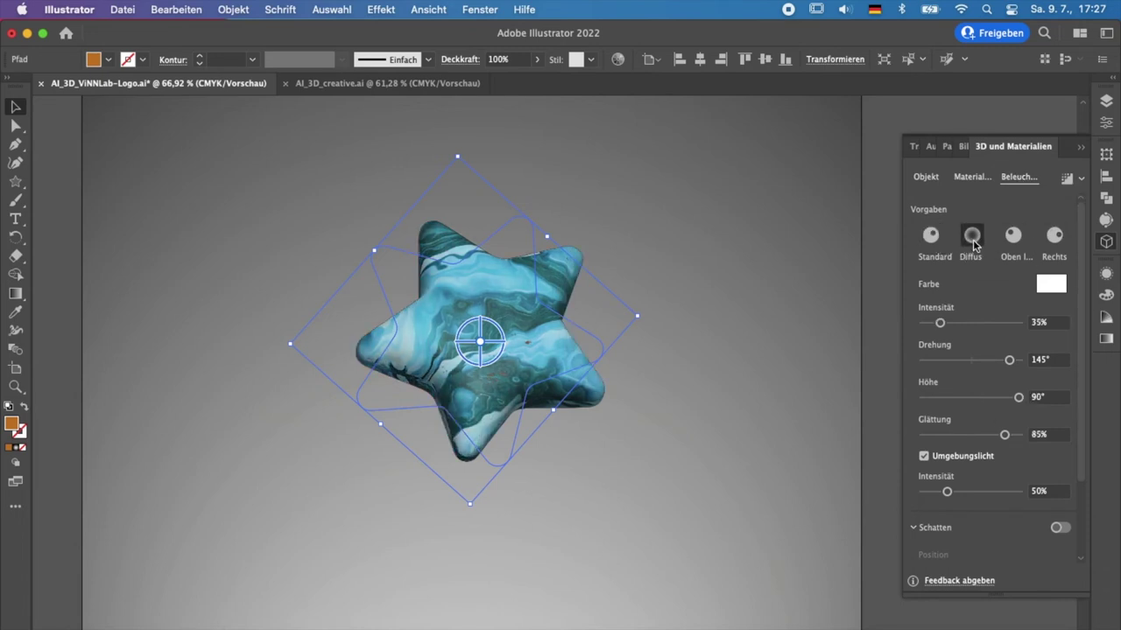
click(1013, 237)
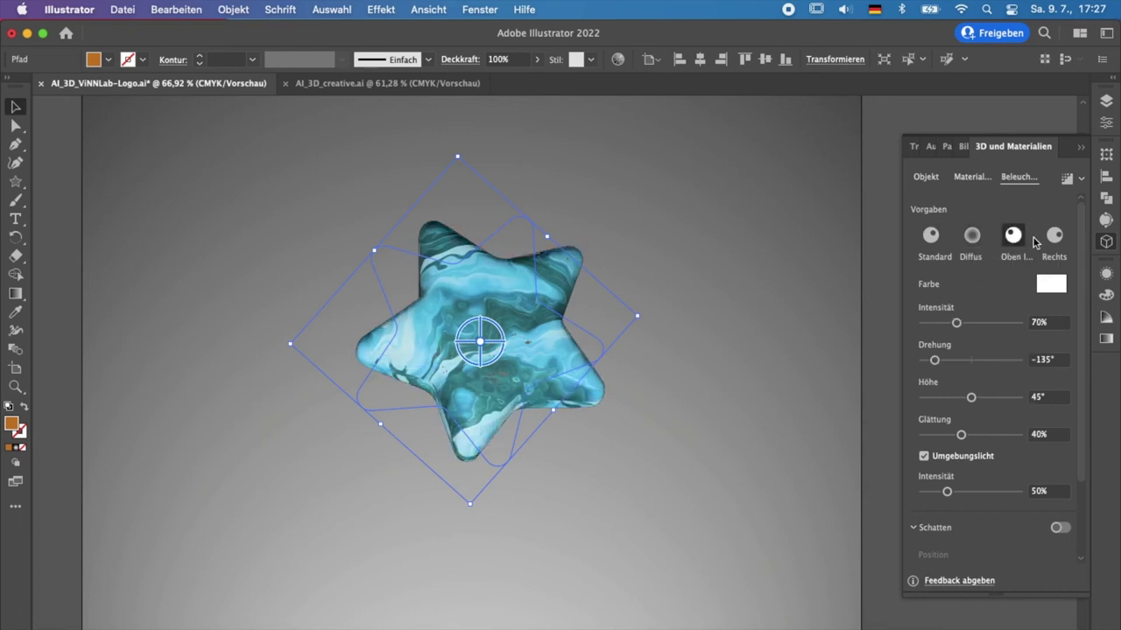
click(1055, 236)
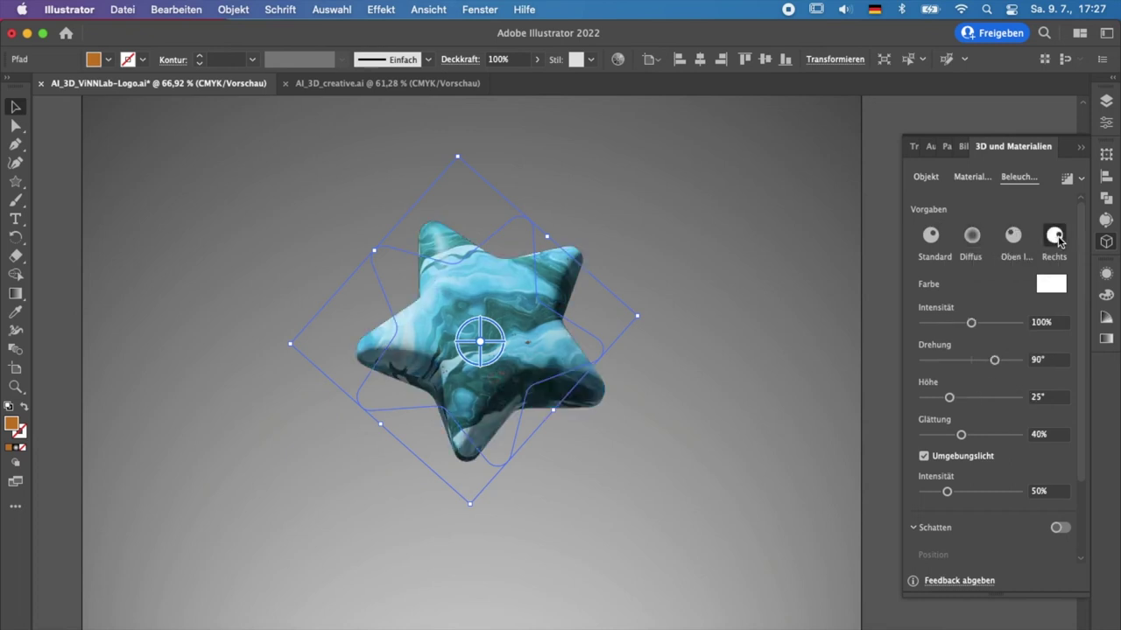
click(931, 237)
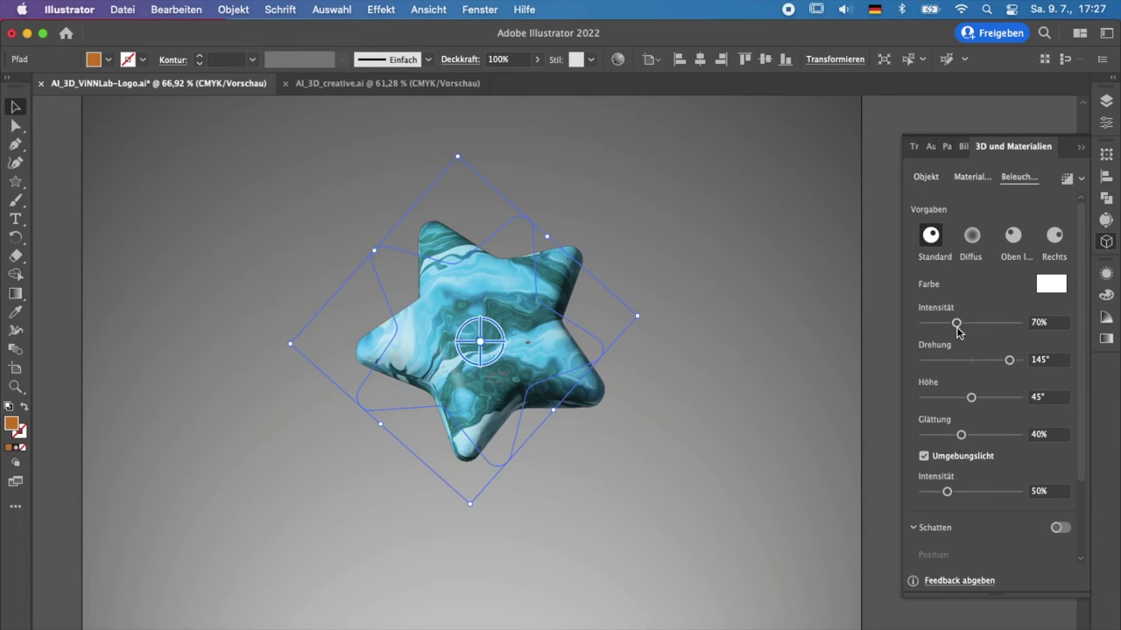
Set light Intensität to 88%, Drehung to 13° and Glättung to 83%.
mouse_move(957, 323)
mouse_down()
mouse_move(997, 323)
mouse_move(938, 322)
mouse_move(964, 326)
mouse_up()
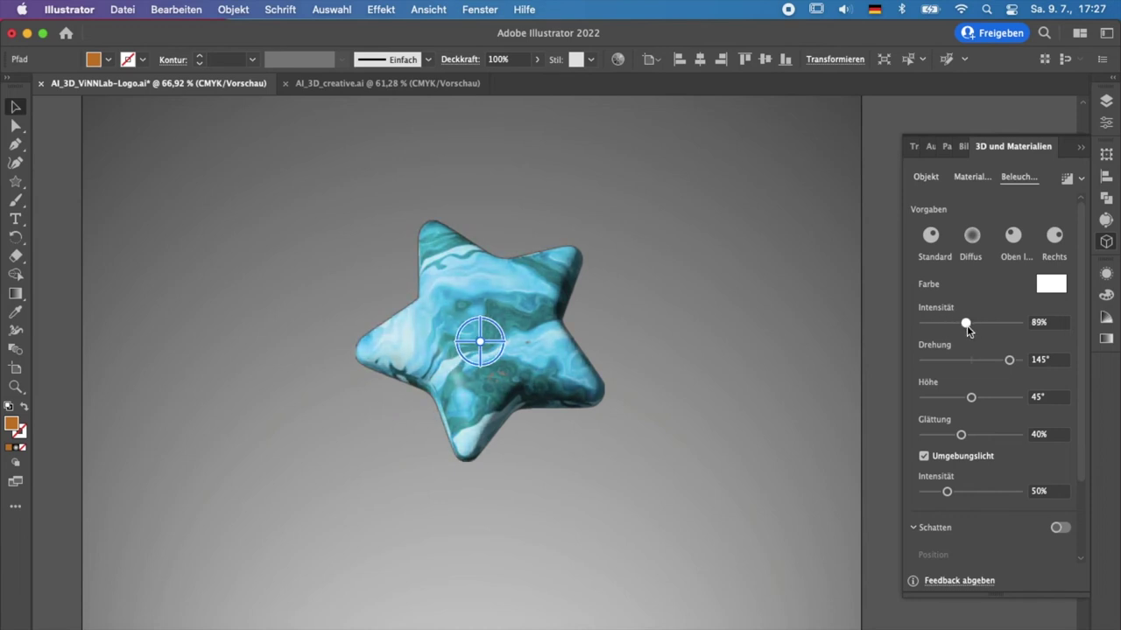
mouse_move(1011, 366)
mouse_down()
mouse_move(923, 365)
mouse_move(1010, 365)
mouse_move(928, 367)
mouse_move(1010, 372)
mouse_move(946, 369)
mouse_move(1003, 371)
mouse_move(973, 370)
mouse_move(994, 397)
mouse_move(935, 397)
mouse_move(979, 398)
mouse_move(989, 439)
mouse_move(960, 435)
mouse_move(982, 441)
mouse_up()
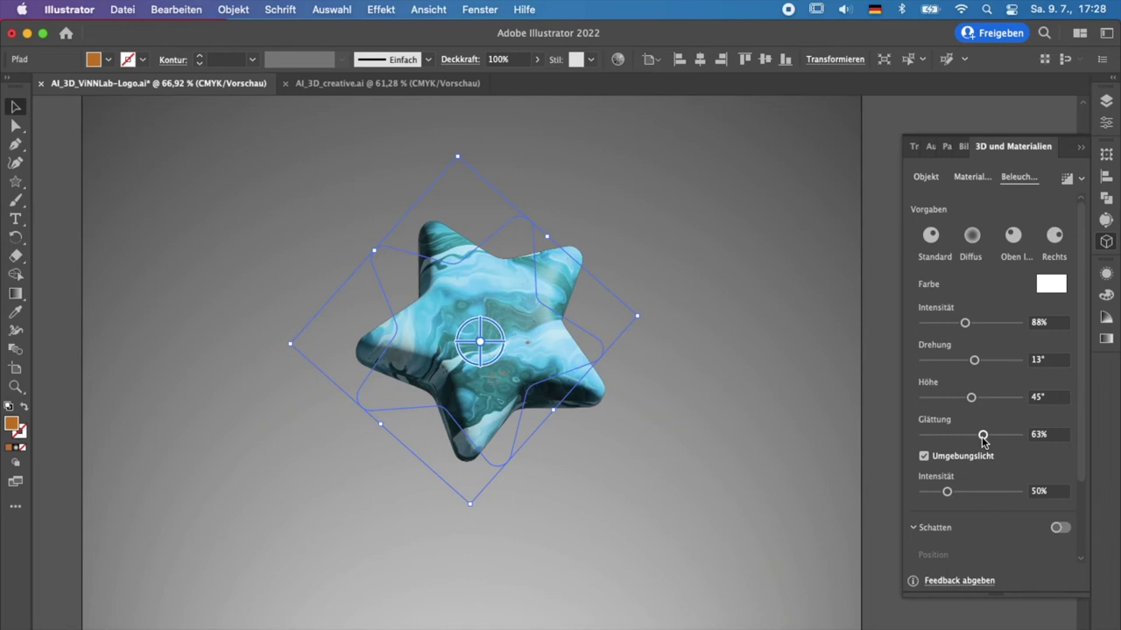
drag(982, 440, 1008, 443)
drag(1006, 435, 995, 437)
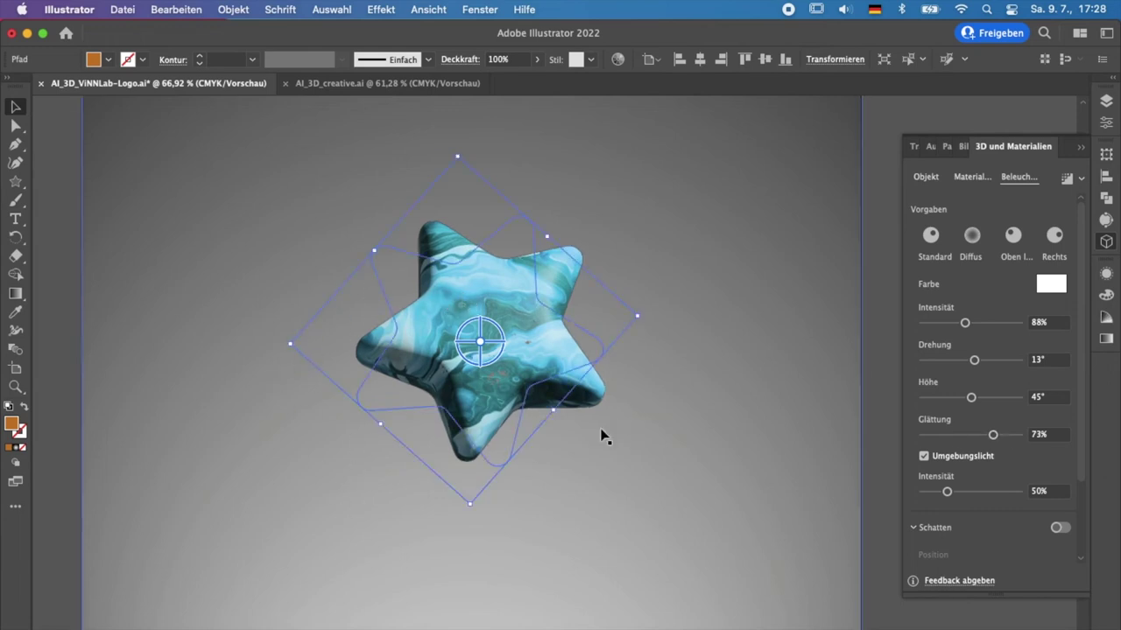
drag(993, 435, 933, 438)
drag(934, 435, 1005, 434)
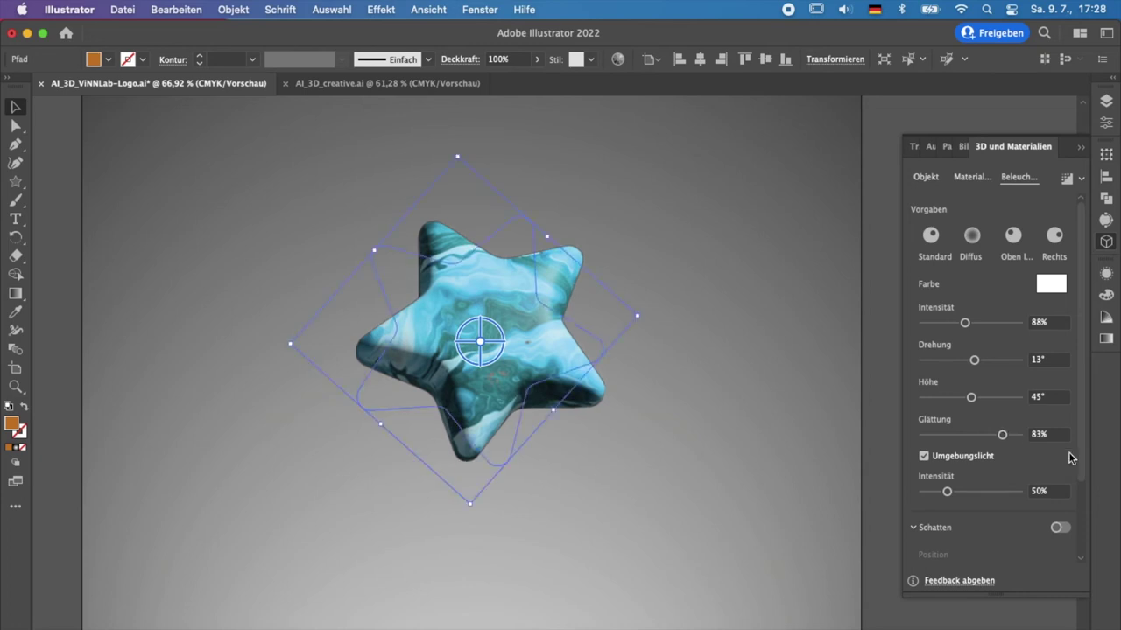
scroll(1068, 458, down, 3)
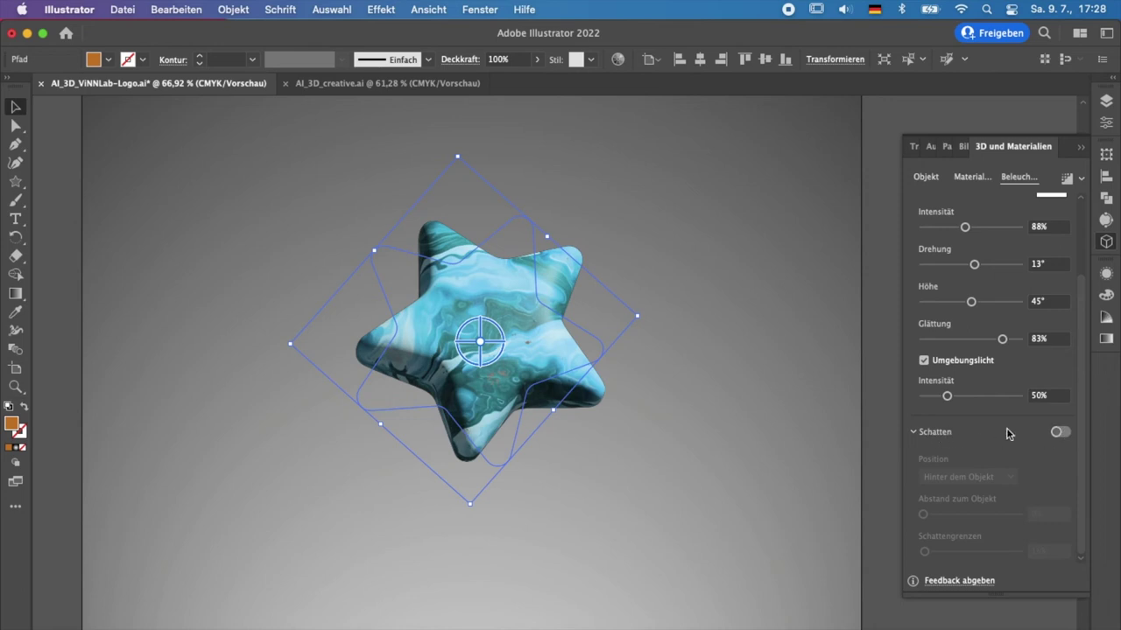
Turn on the Schatten toggle (Hinter dem Objekt) and preview the star's dark shadow.
click(1062, 434)
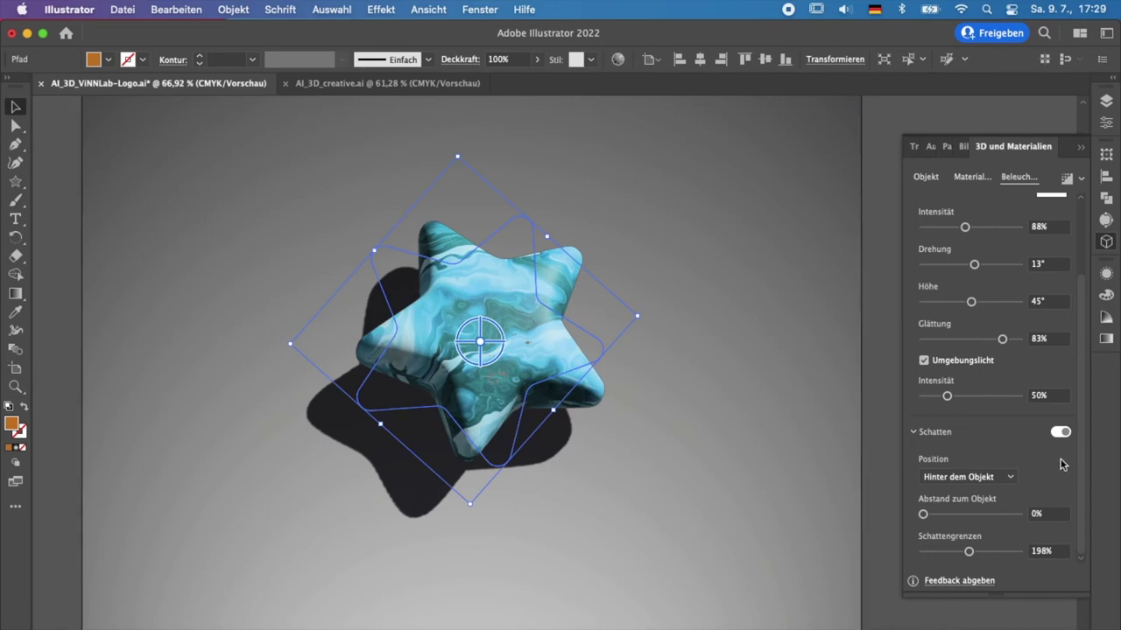
click(329, 339)
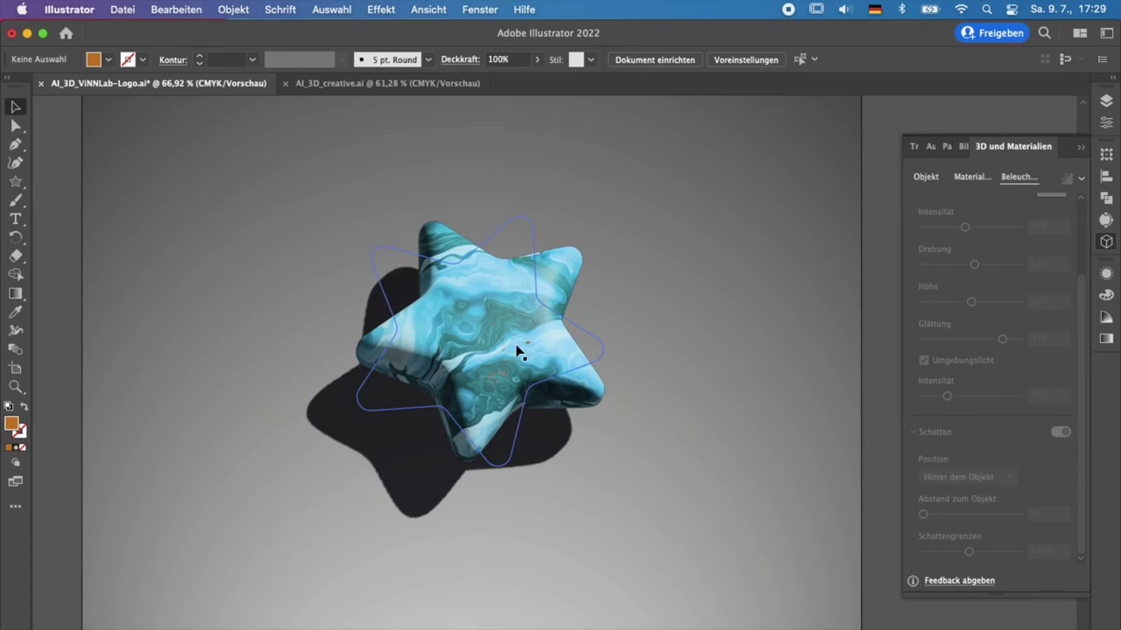
click(479, 327)
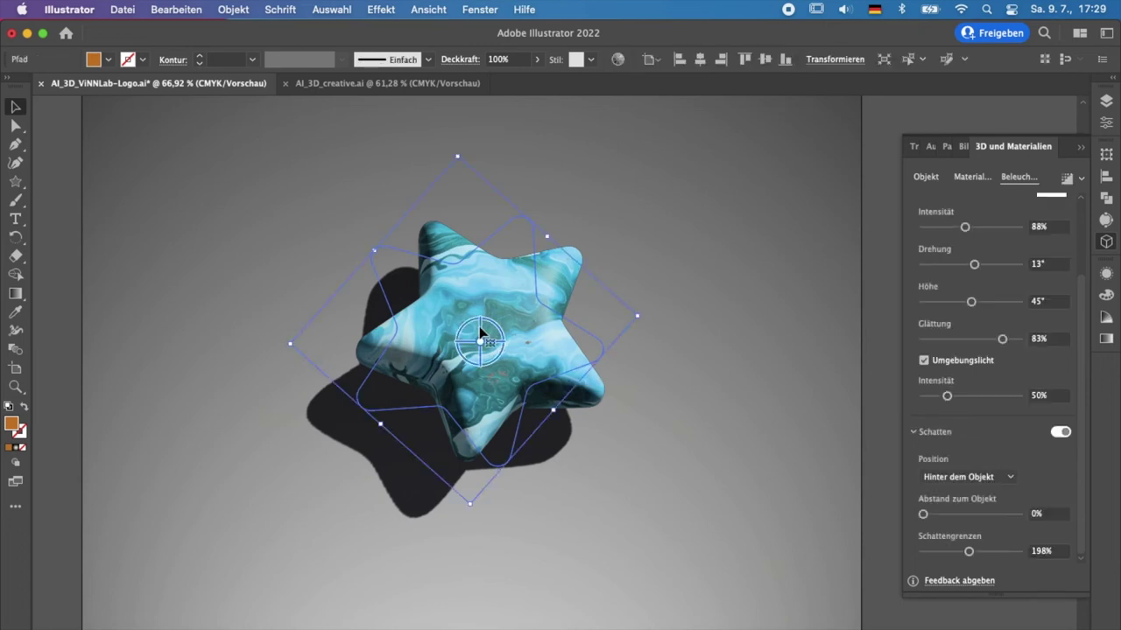
Render the marble star with raytracing, then deselect it and fit the artboard to the window.
click(1066, 181)
click(1066, 180)
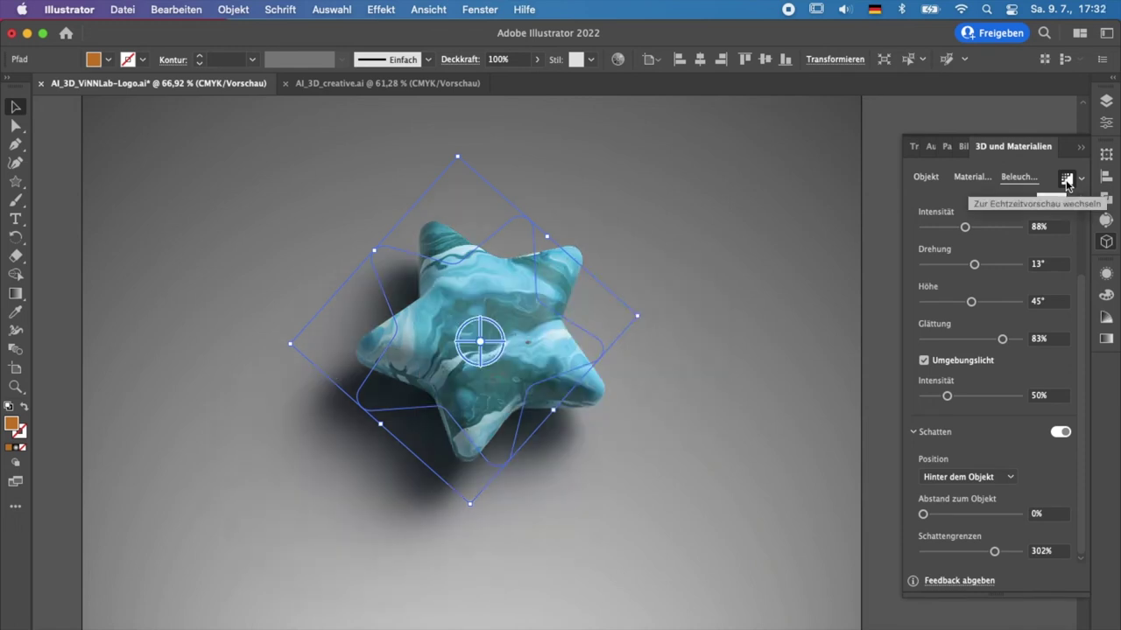
click(881, 212)
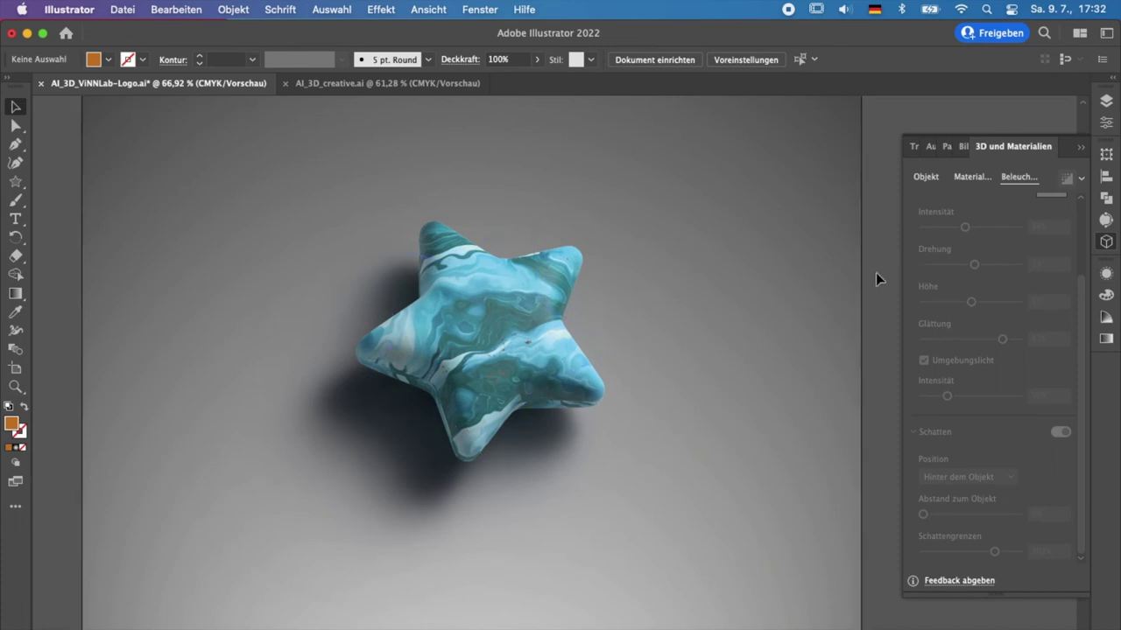
key(super+0)
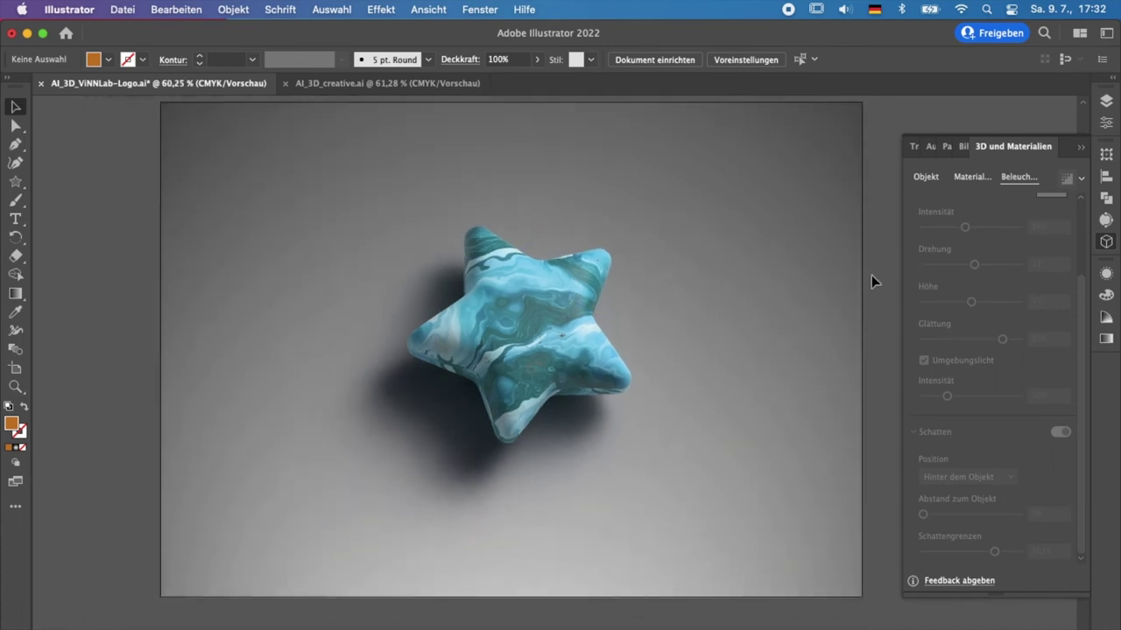
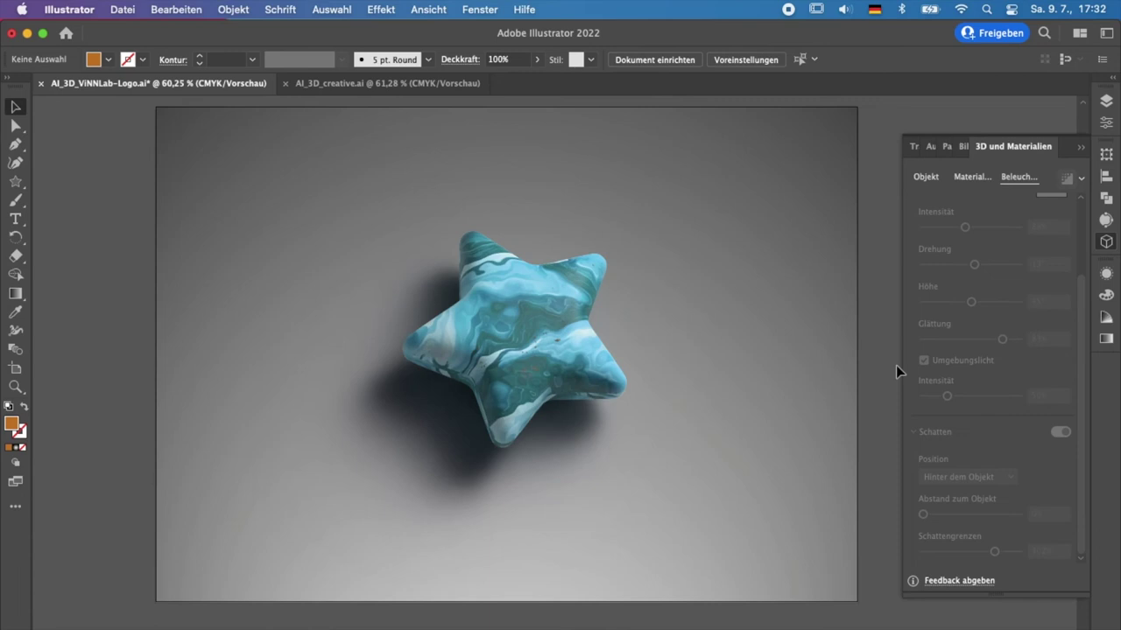
Bring up the AI_3D_creative.ai document showing the gold 3D 'creative' lettering.
click(384, 83)
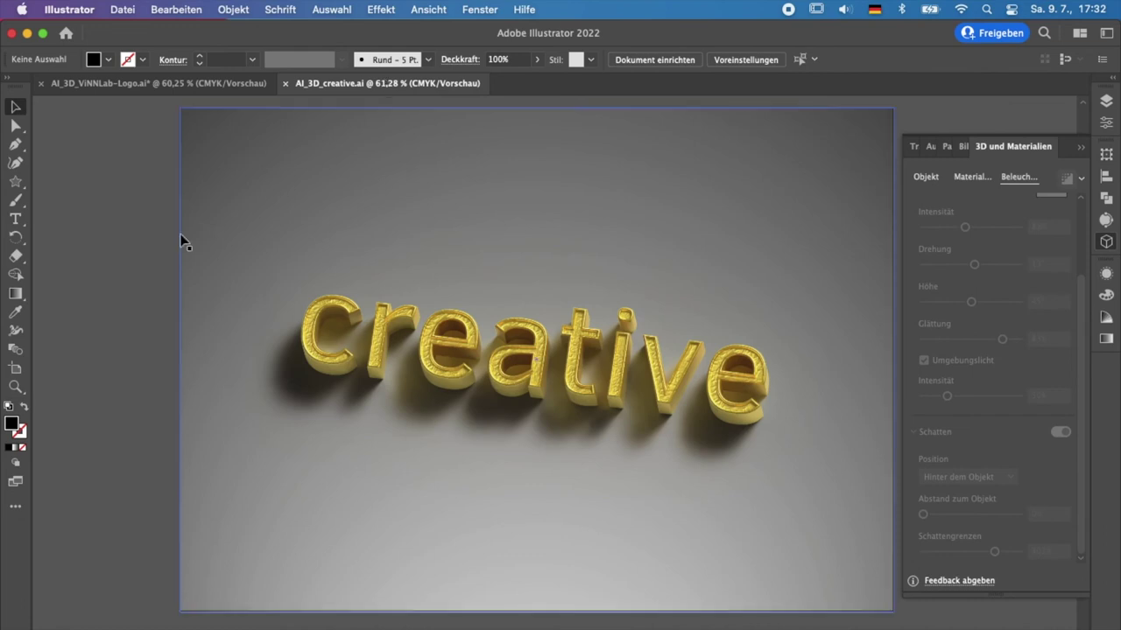
scroll(132, 244, right, 2)
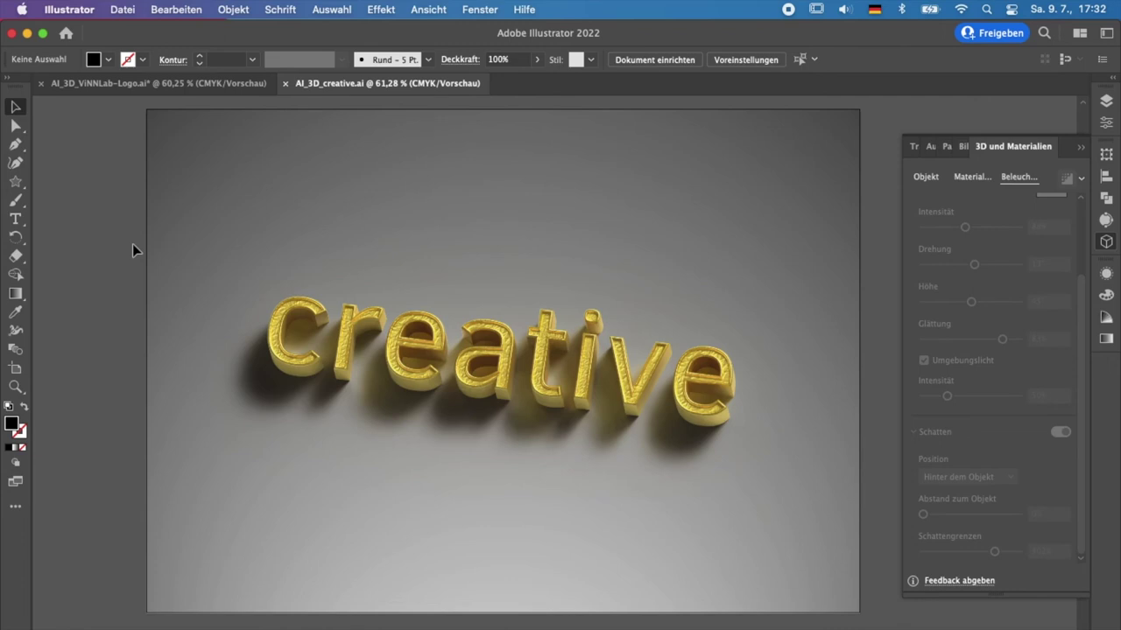
click(428, 9)
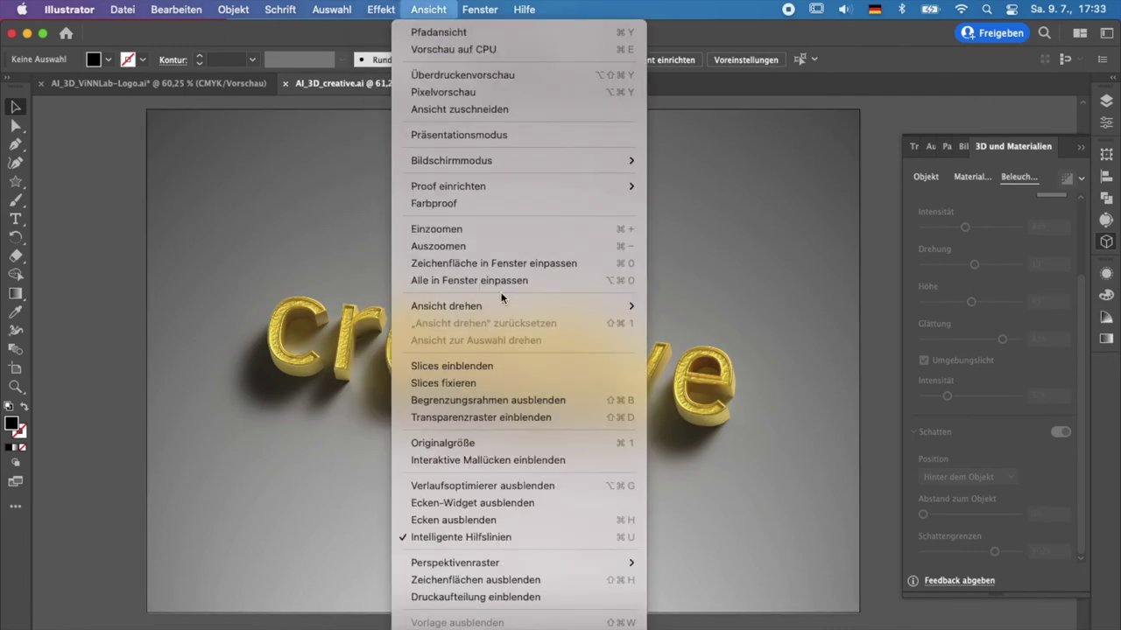
Add a new blank artboard from the Zeichenflächen (Artboards) panel.
scroll(555, 443, down, 2)
scroll(555, 443, down, 5)
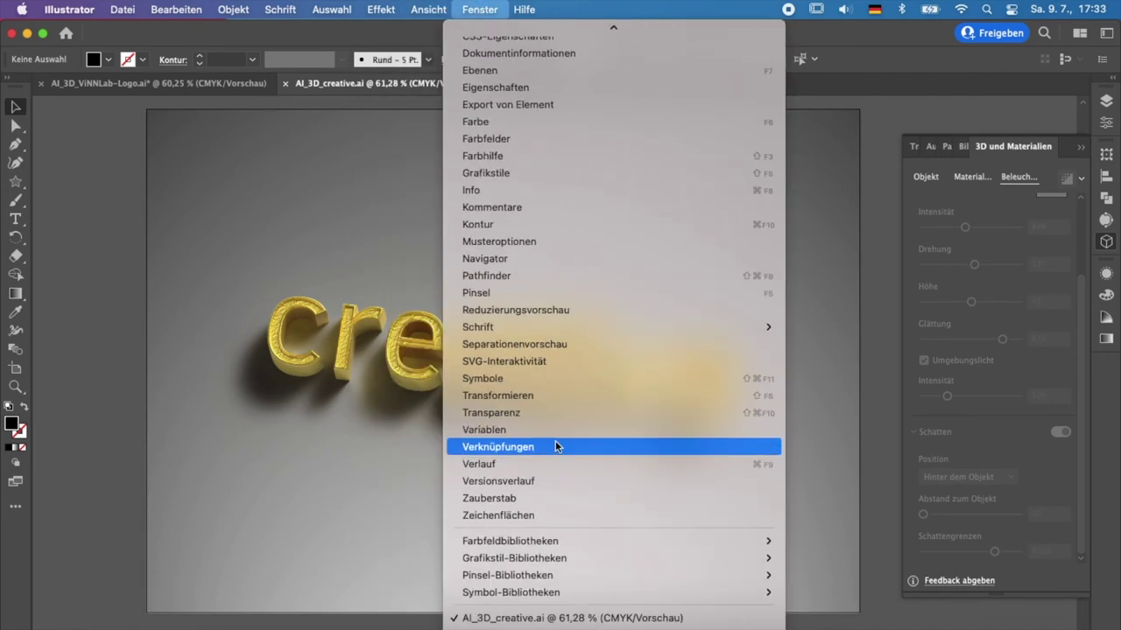
click(553, 515)
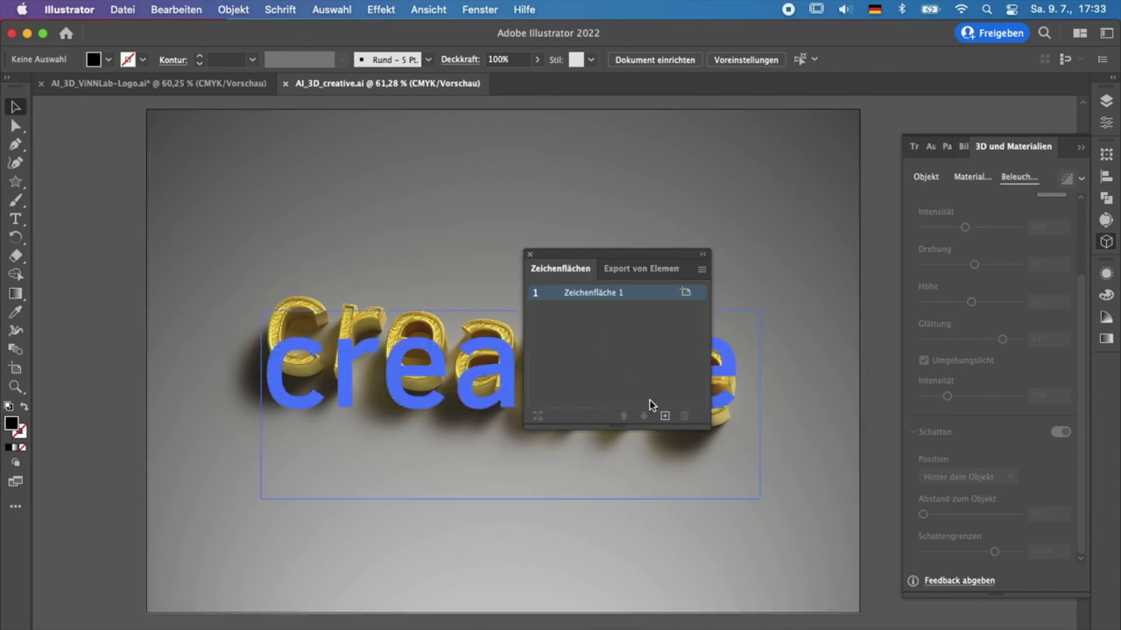
click(666, 417)
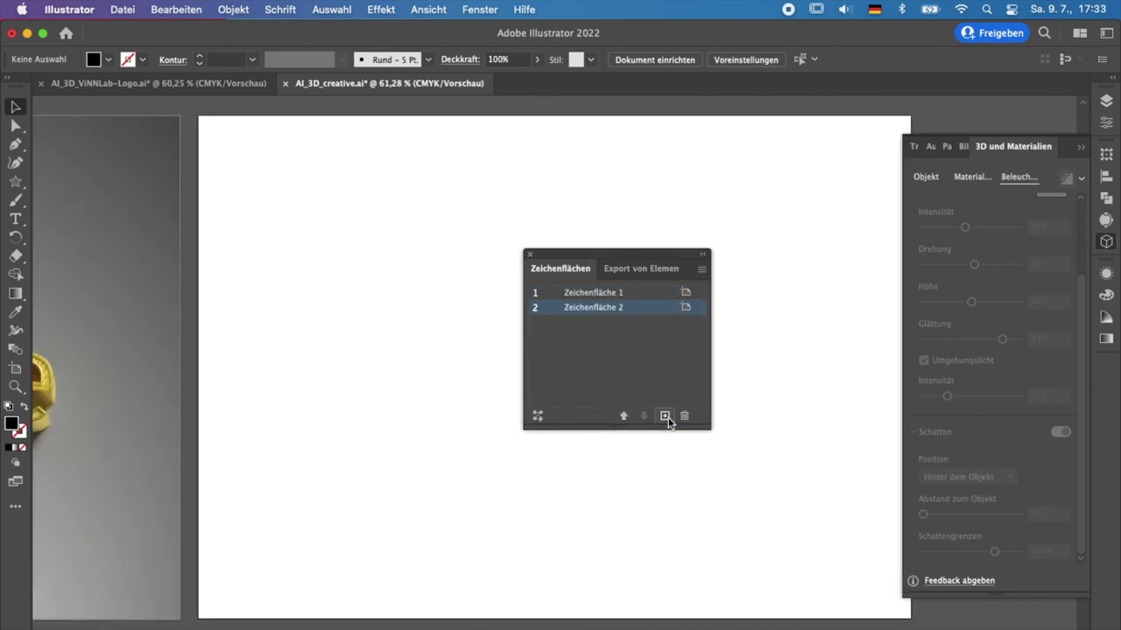
Dock the Artboards panel and close the export and 3D und Materialien panels.
drag(542, 268, 965, 216)
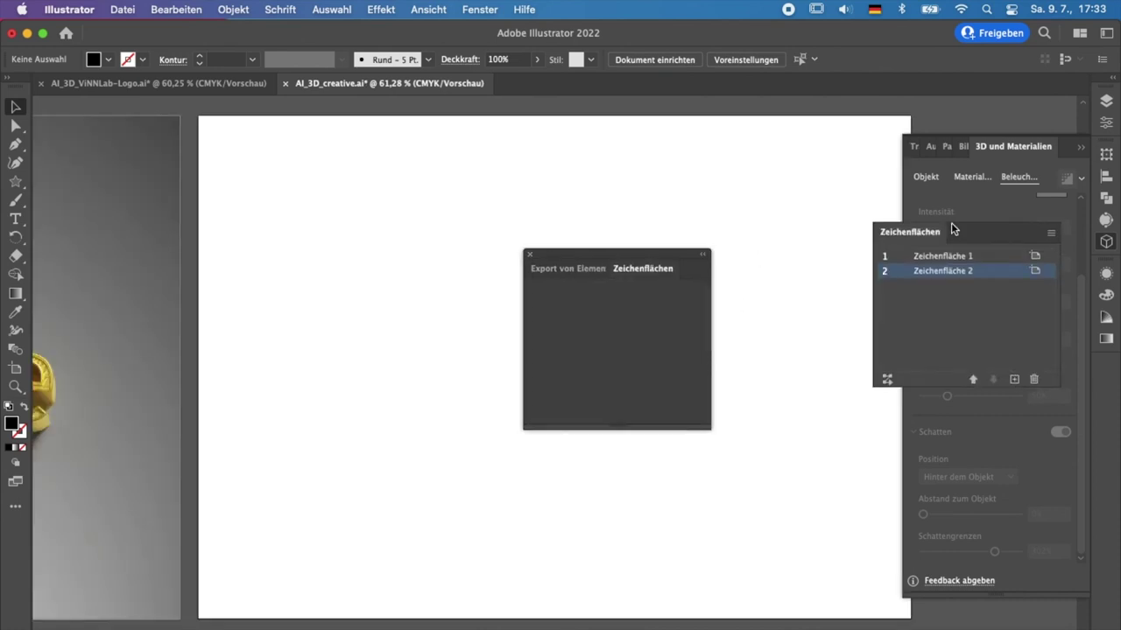
click(529, 254)
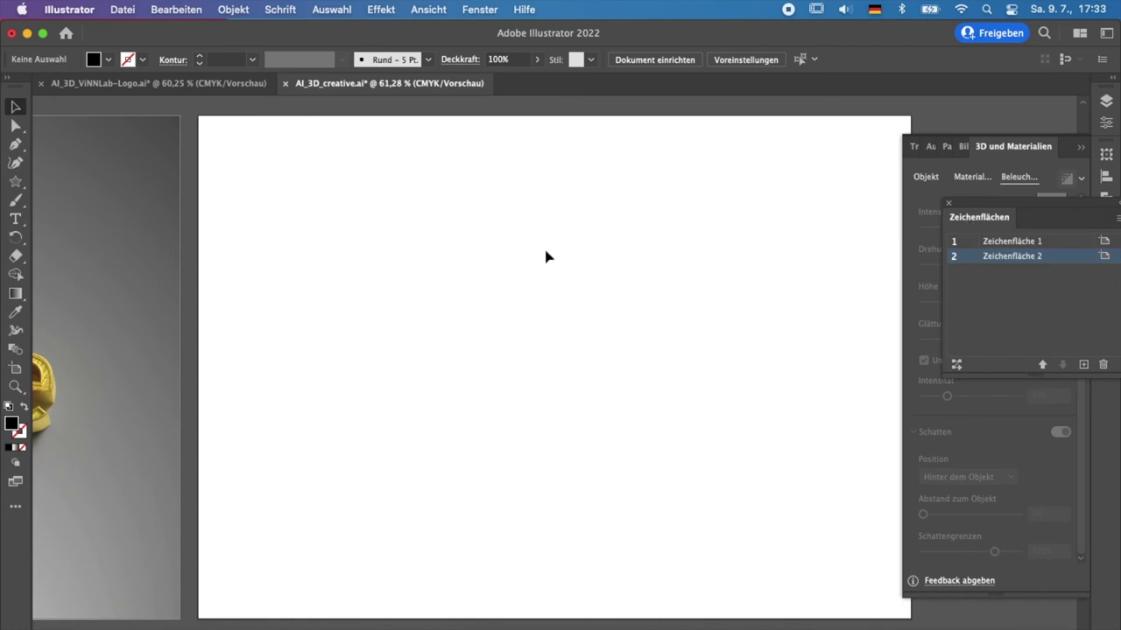
mouse_move(987, 219)
mouse_down()
mouse_move(1090, 138)
mouse_move(1105, 139)
mouse_up()
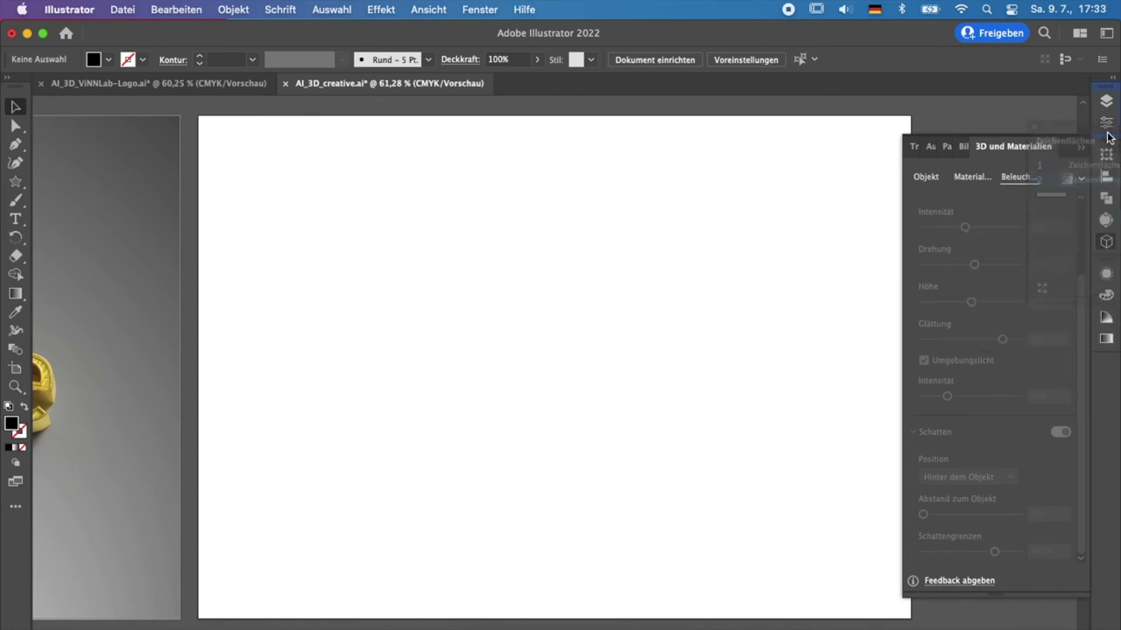
click(1080, 168)
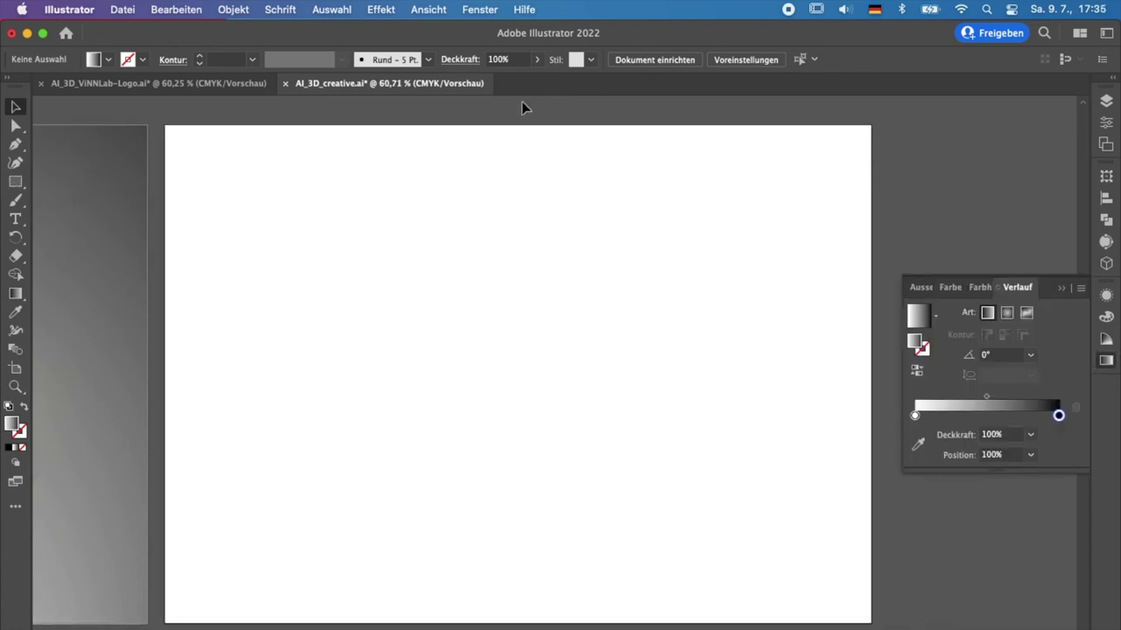
Draw a rectangle covering the whole new artboard.
click(17, 182)
click(18, 186)
click(74, 184)
drag(169, 127, 872, 624)
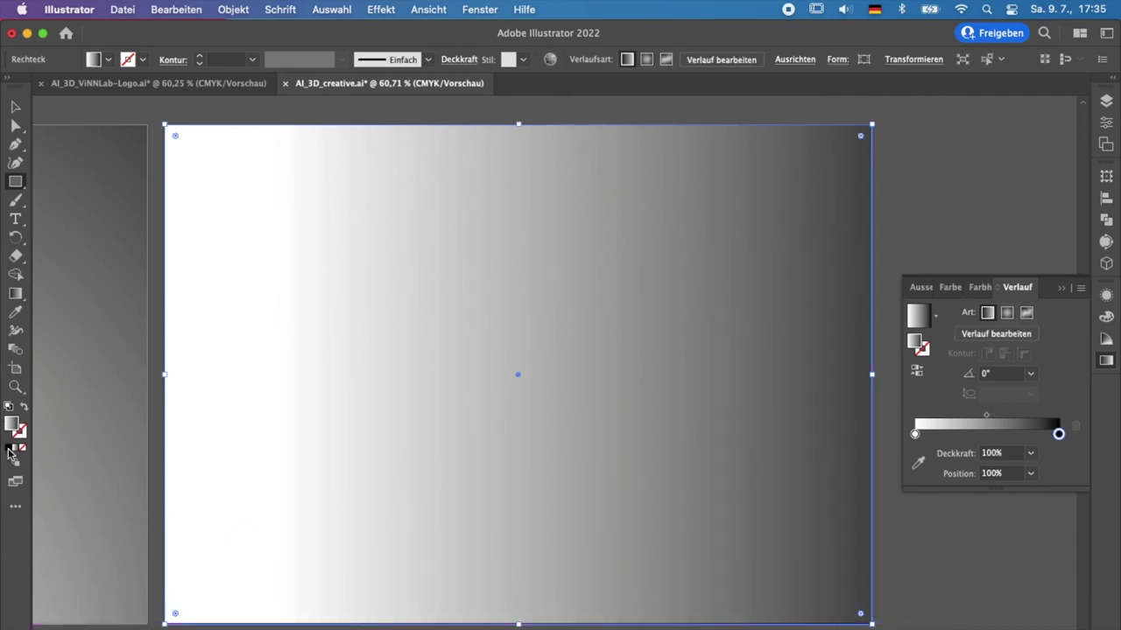
Fill the rectangle with a linear white-to-black gradient at 90°, dark at the top.
click(11, 450)
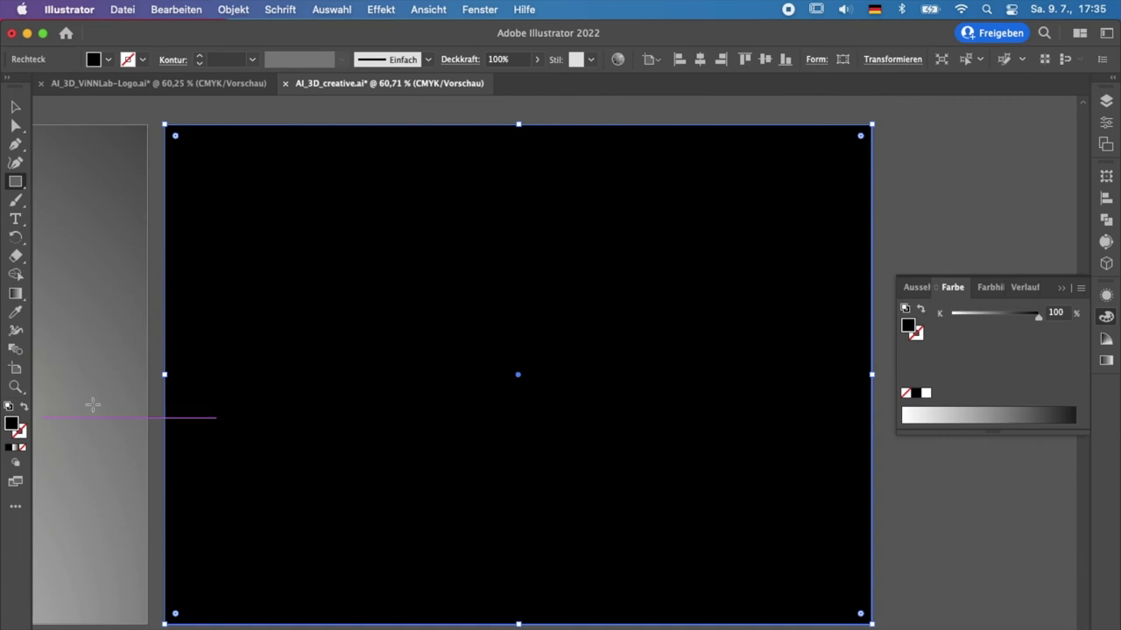
click(16, 452)
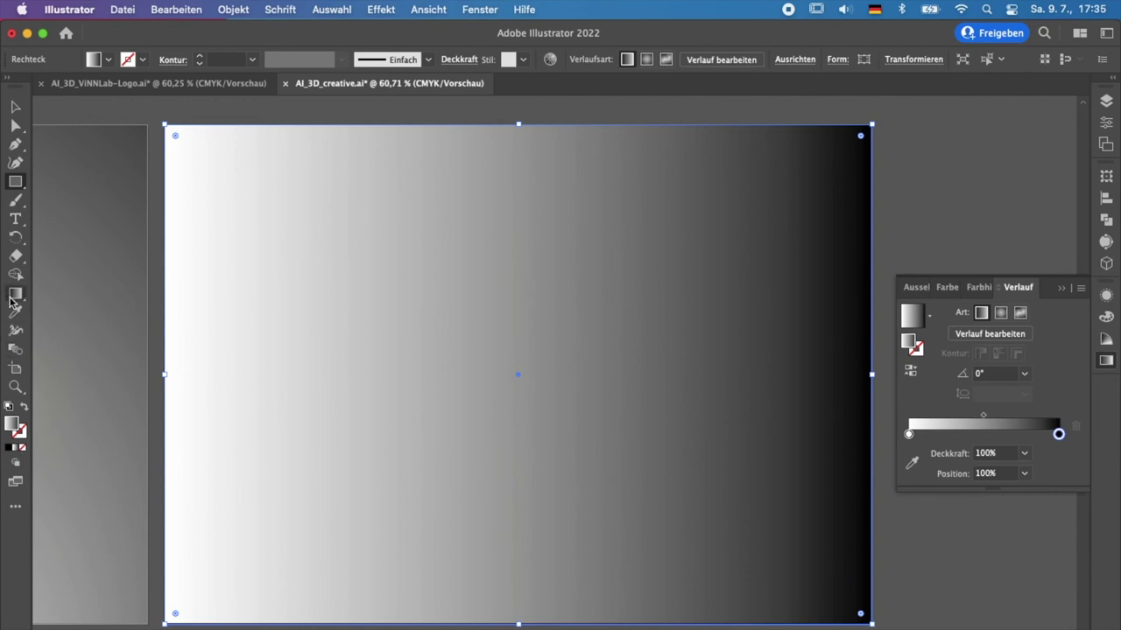
click(13, 300)
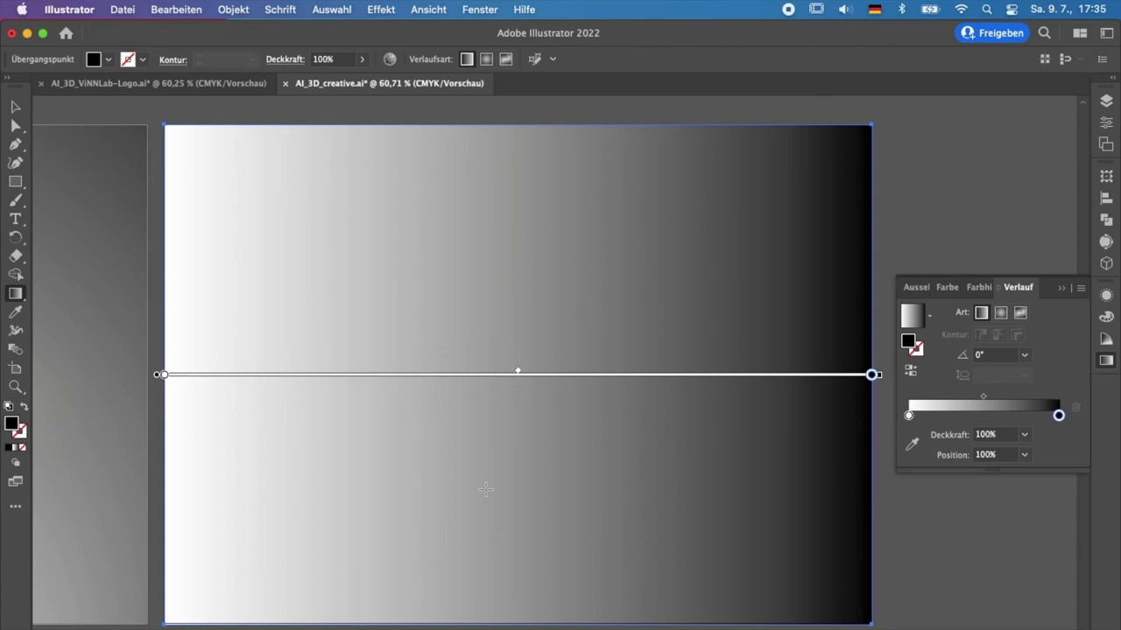
click(1024, 355)
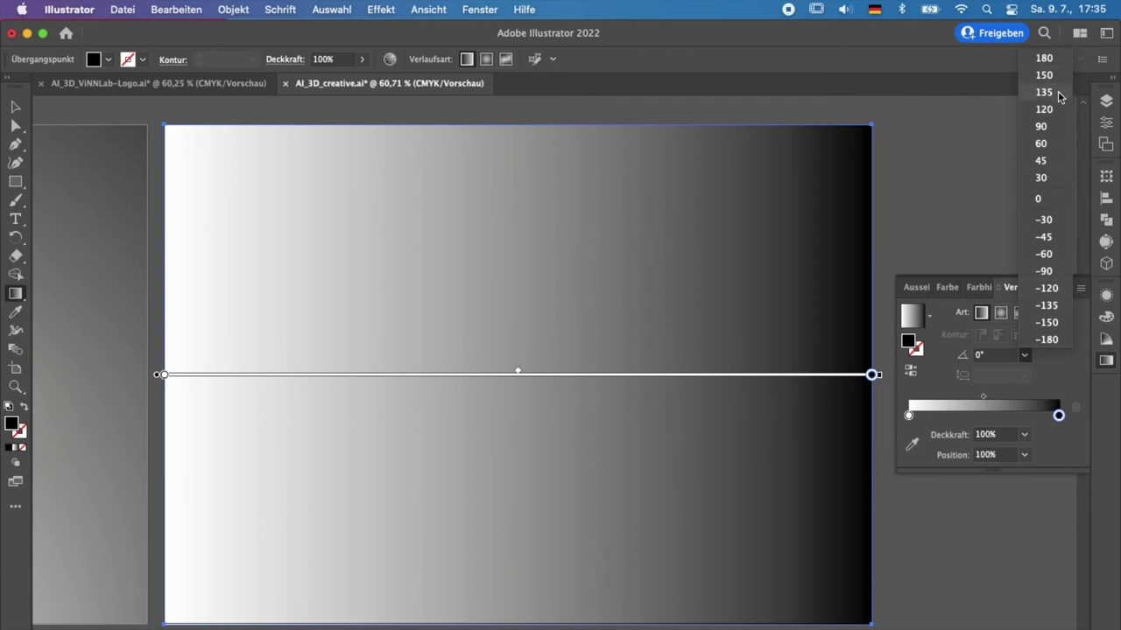
click(1054, 271)
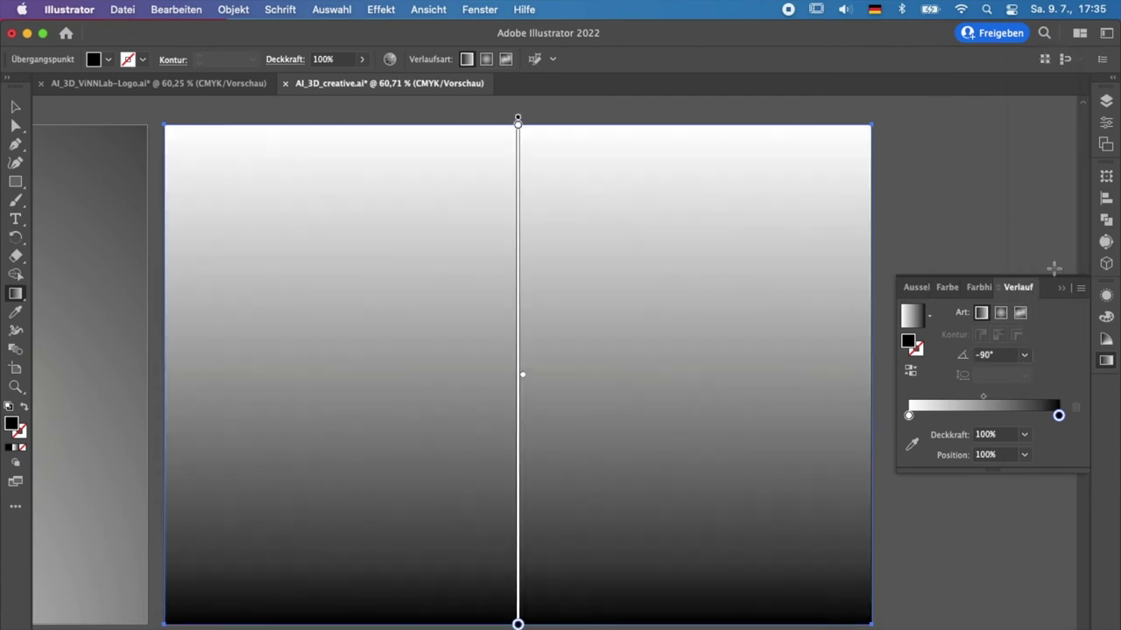
click(1023, 356)
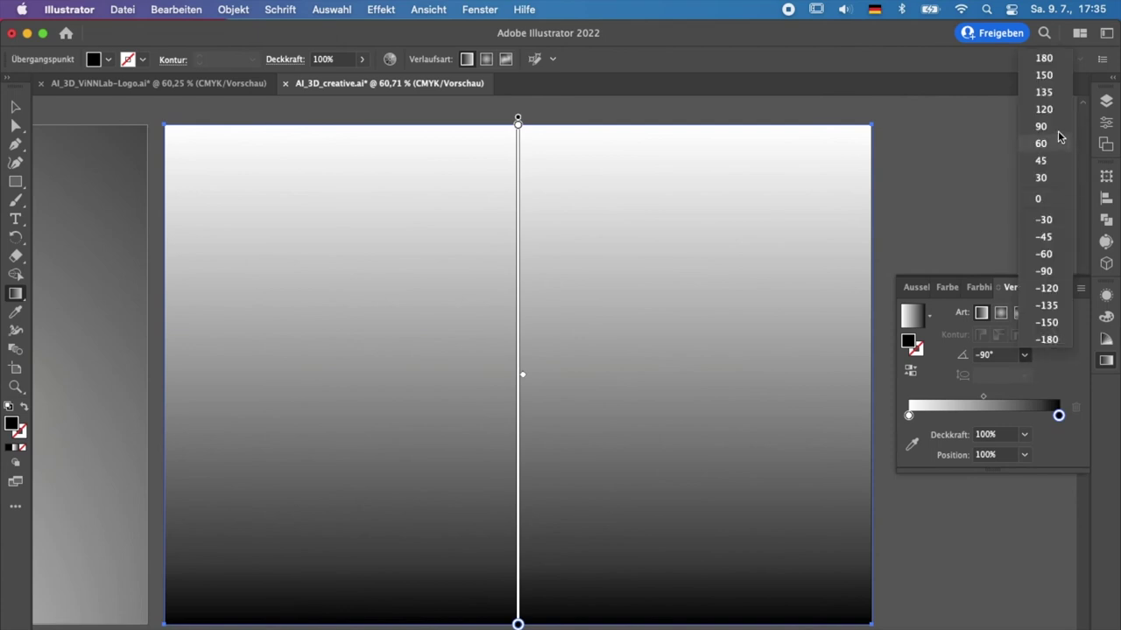
click(1057, 128)
scroll(544, 293, down, 3)
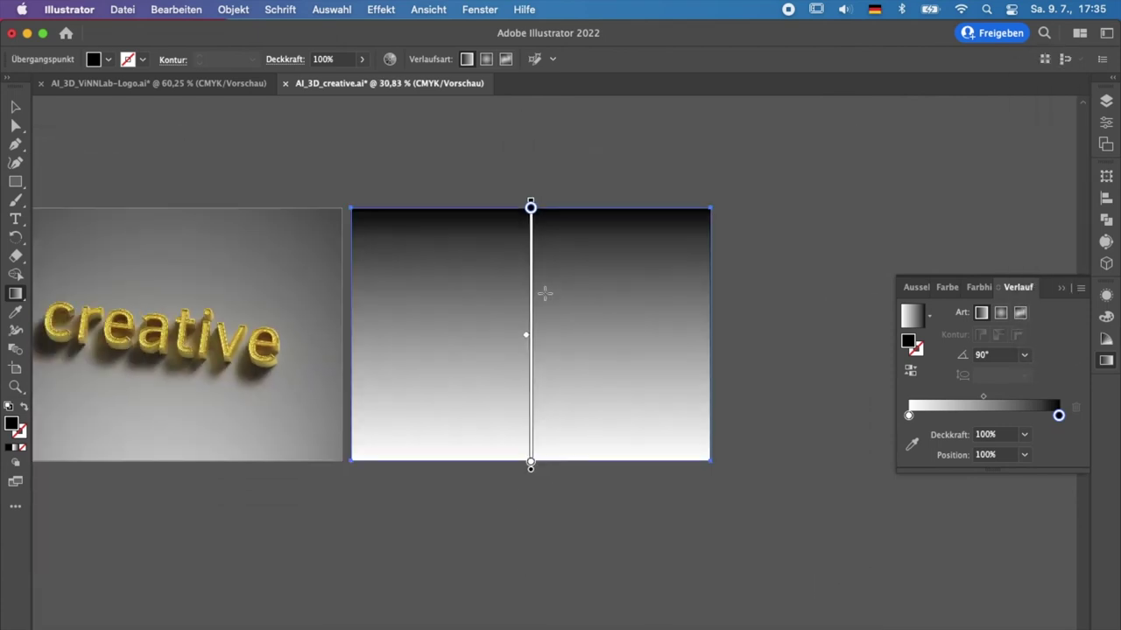
scroll(545, 294, up, 2)
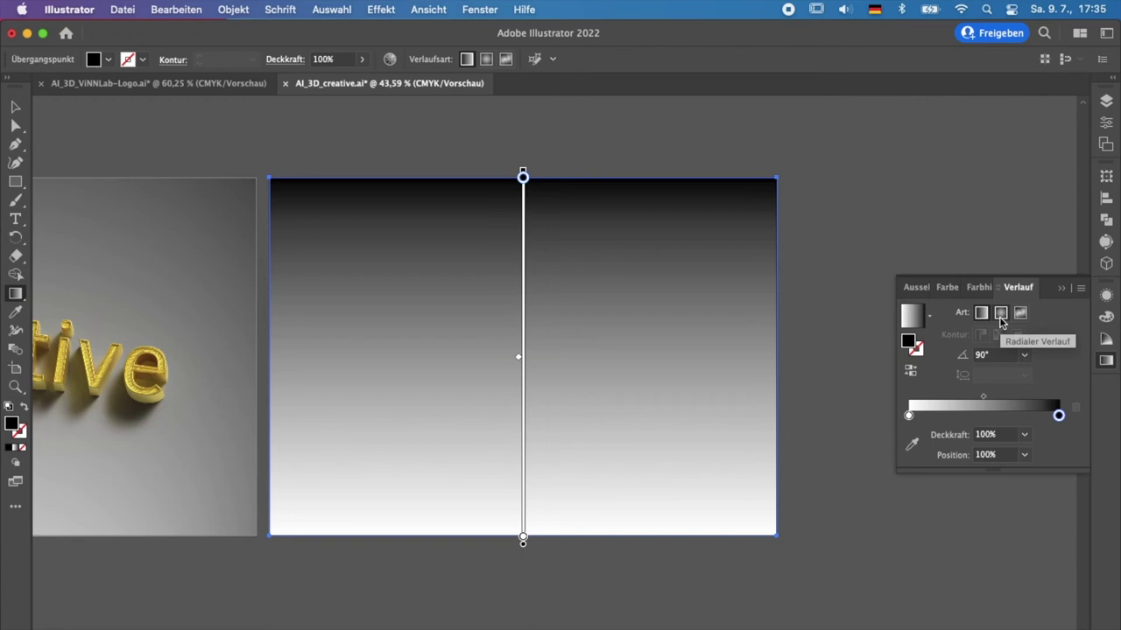
Switch the fill to a radial gradient and widen its spread.
click(1000, 314)
mouse_move(756, 356)
mouse_down()
mouse_move(521, 249)
mouse_move(740, 273)
mouse_move(795, 252)
mouse_up()
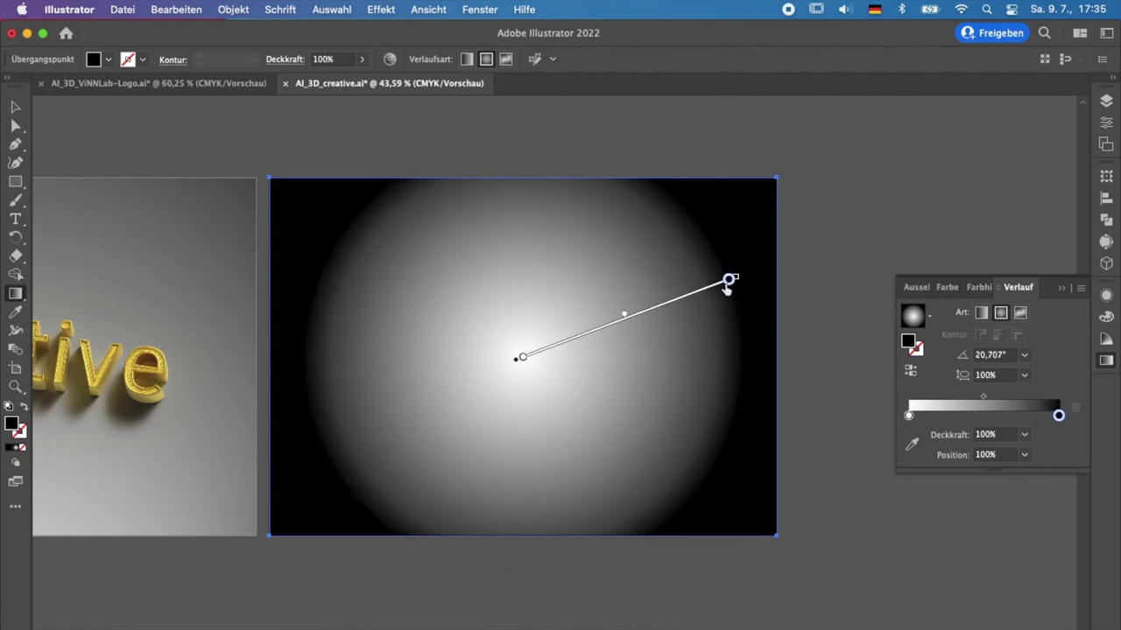
scroll(735, 280, up, 3)
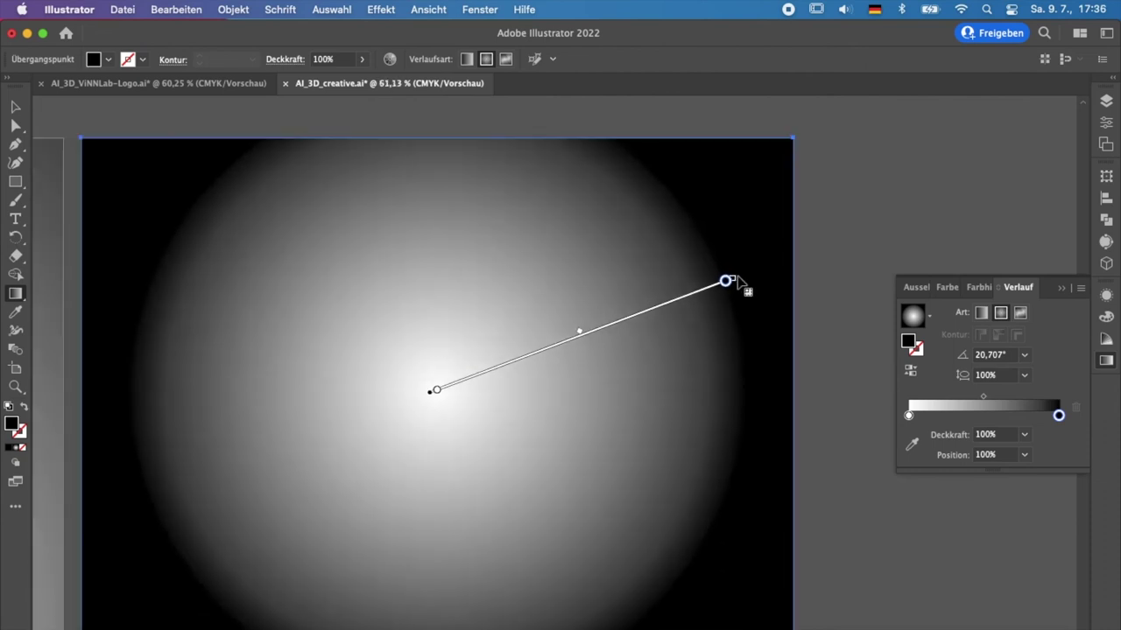
drag(738, 278, 855, 208)
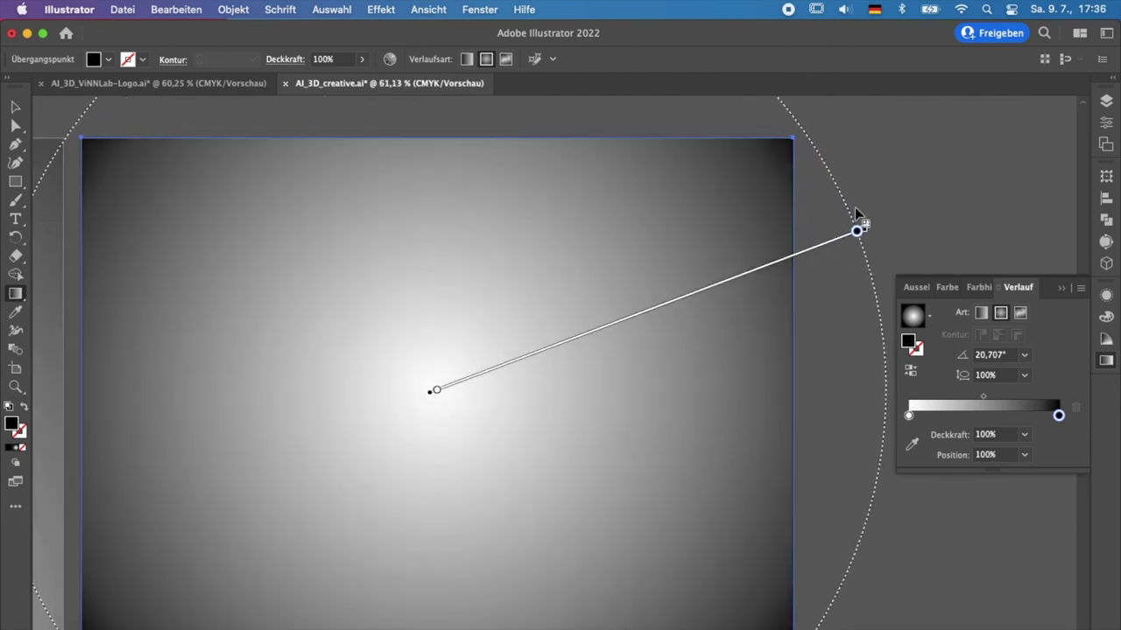
scroll(854, 208, down, 4)
scroll(858, 217, down, 1)
drag(864, 217, 884, 211)
Move the radial gradient's white centre to the bottom edge and stretch the glow upward.
click(671, 289)
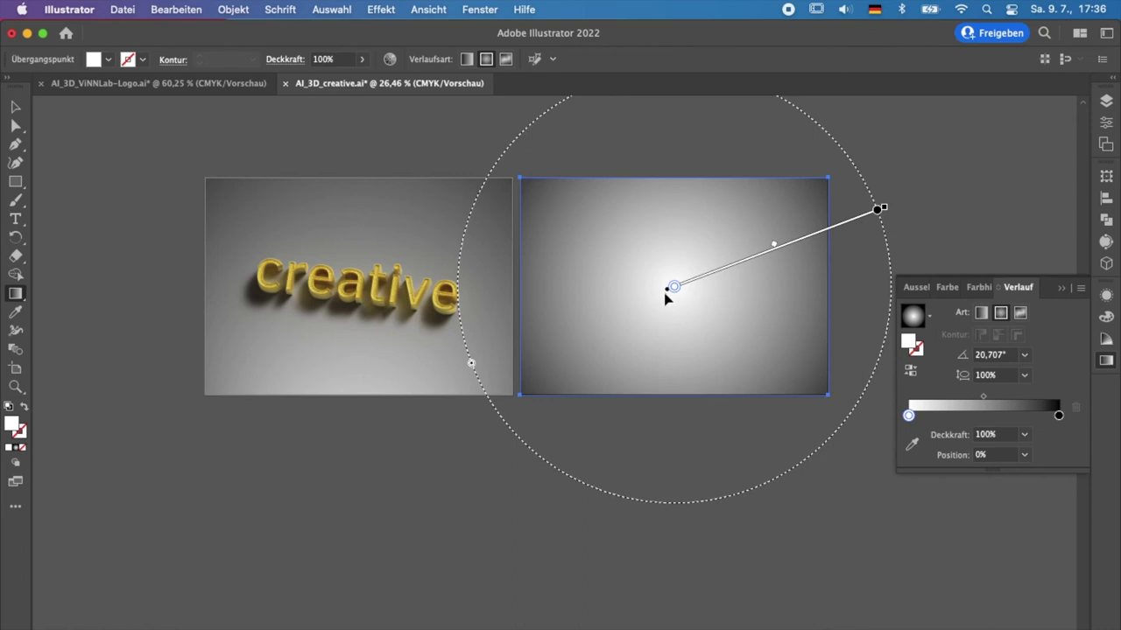
drag(669, 291, 675, 401)
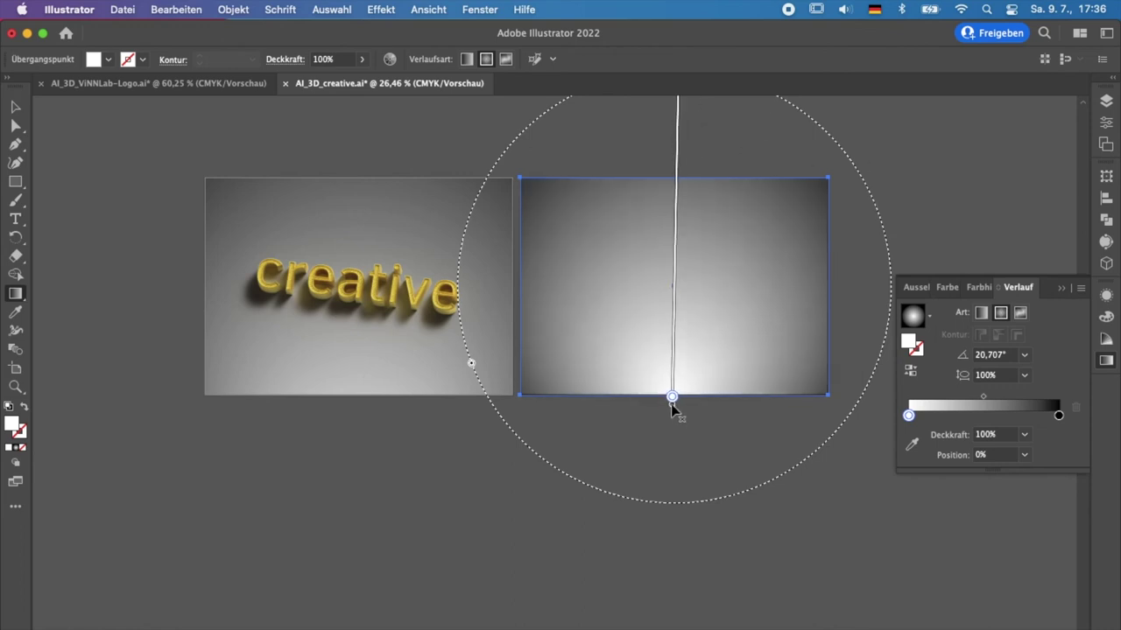
scroll(674, 401, down, 2)
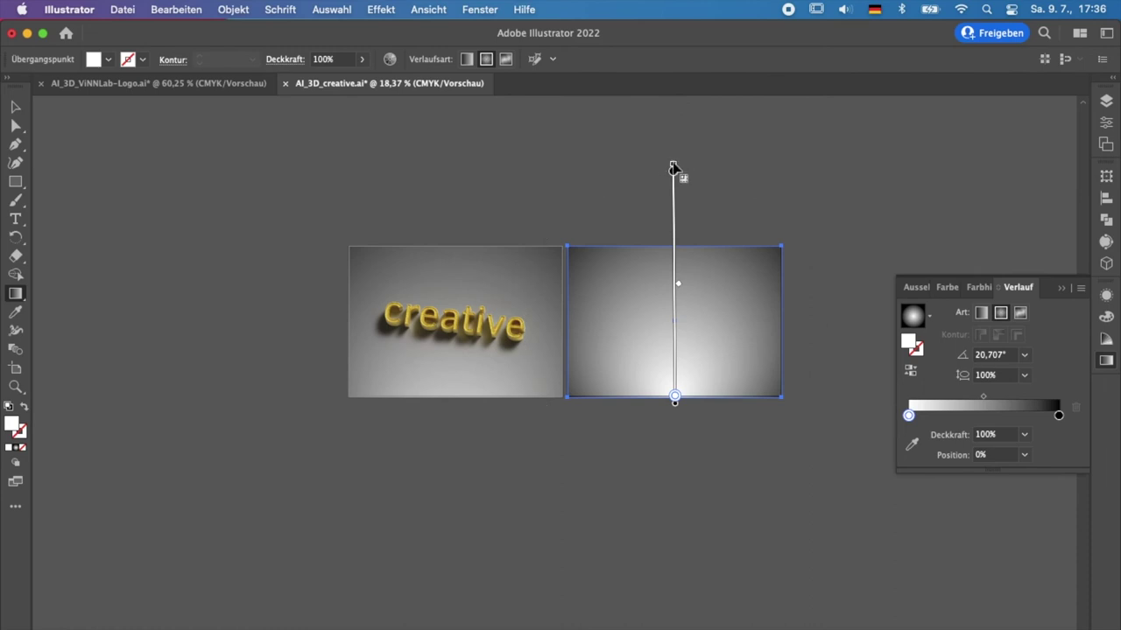
drag(674, 166, 673, 143)
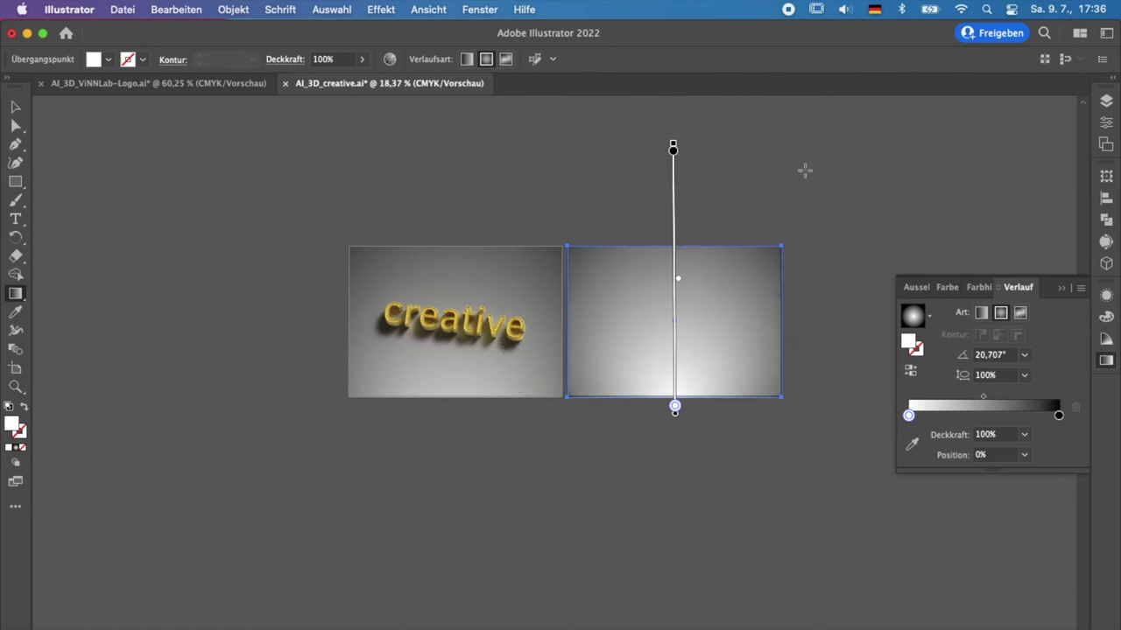
drag(805, 170, 725, 219)
key(ctrl+z)
Deselect the gradient rectangle and zoom in on the artboard.
click(15, 107)
scroll(589, 246, up, 1)
scroll(589, 246, up, 2)
scroll(563, 258, up, 2)
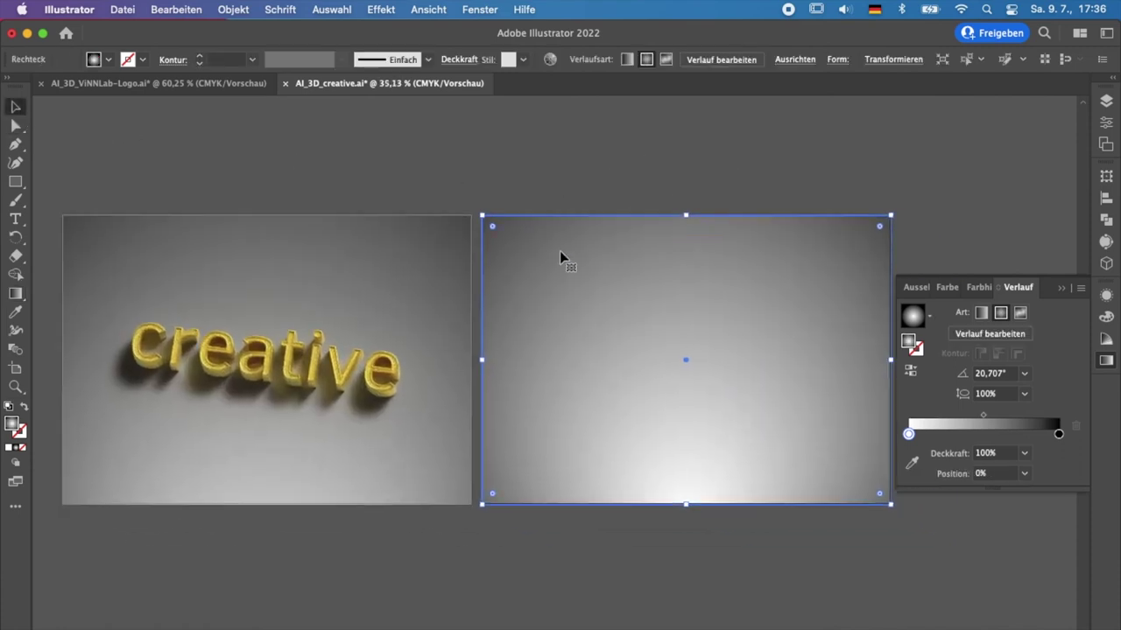
click(699, 156)
scroll(786, 211, up, 2)
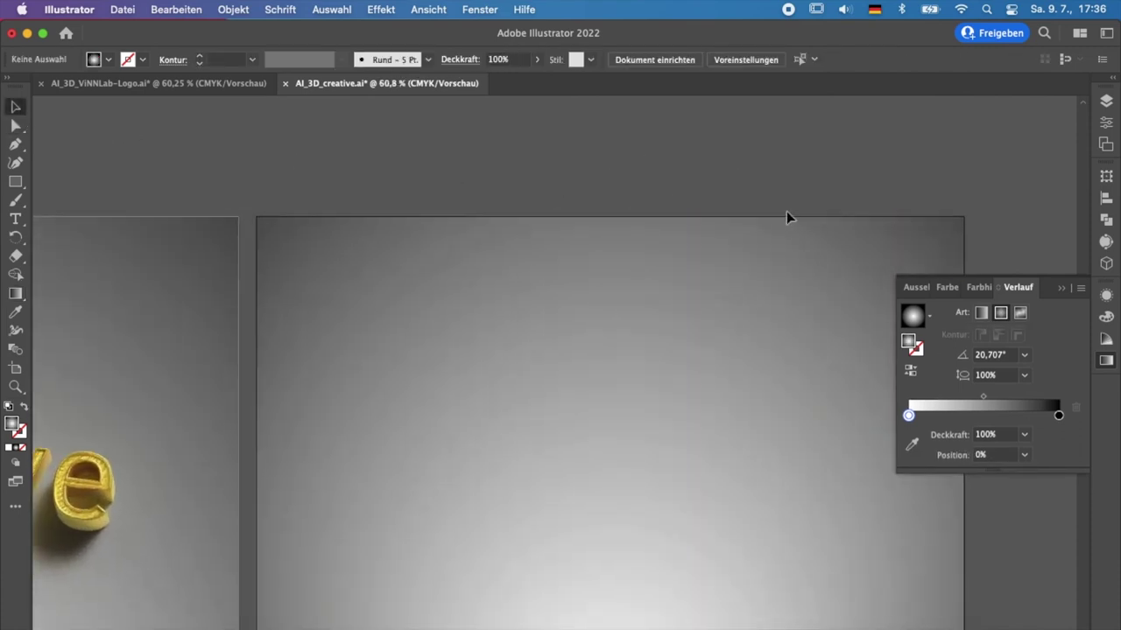
scroll(786, 211, up, 1)
scroll(786, 211, up, 1)
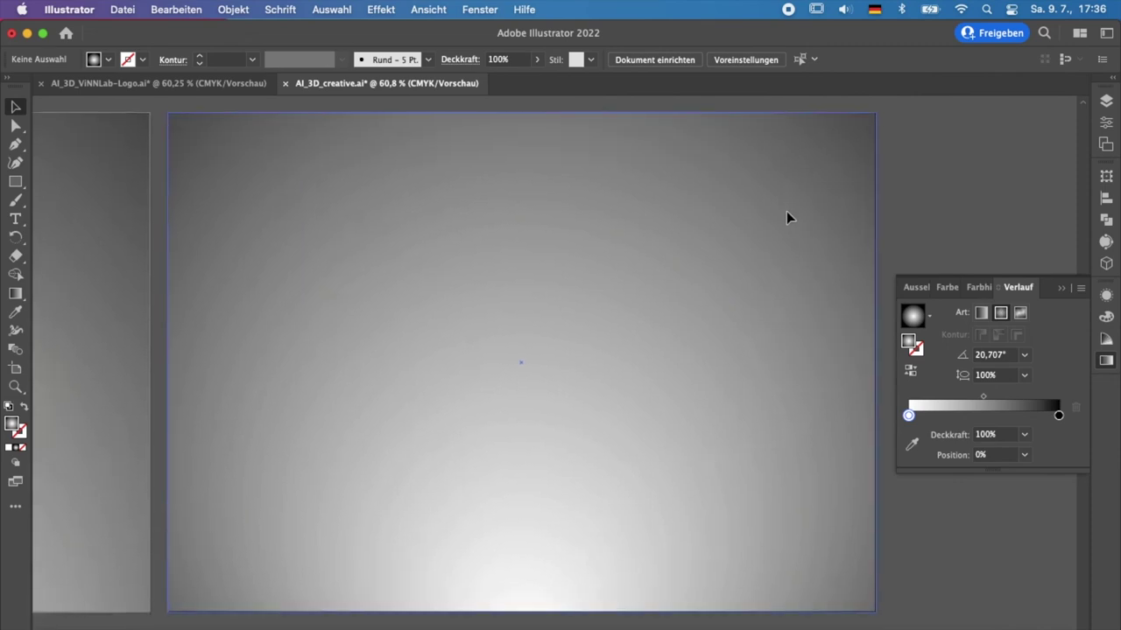
click(17, 224)
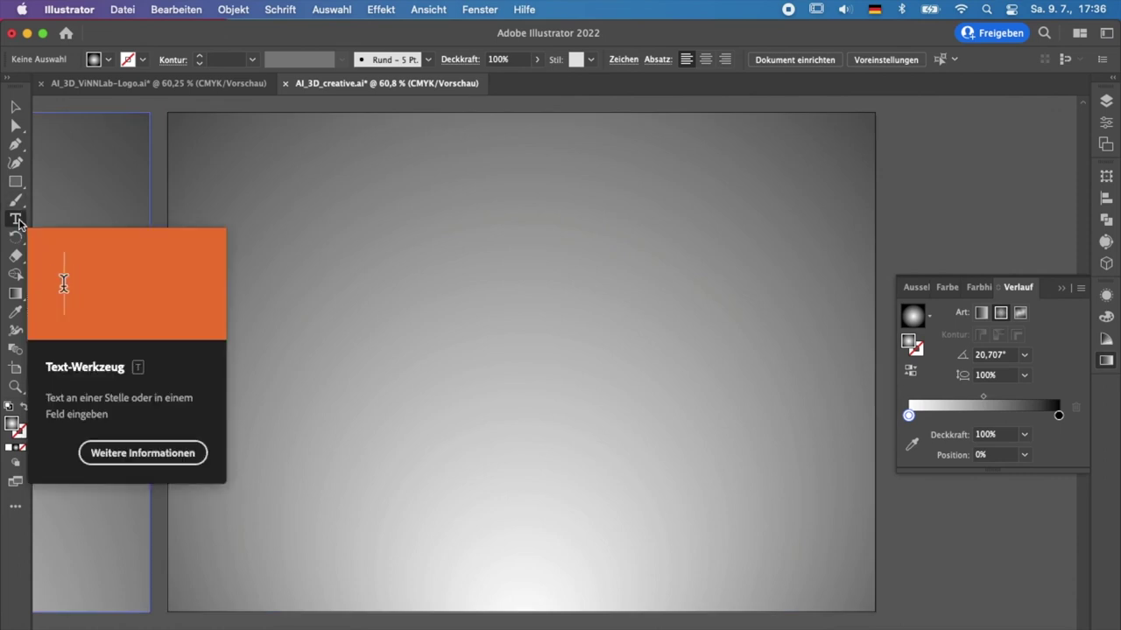
Type the word 'creative' on the gradient artboard.
click(368, 335)
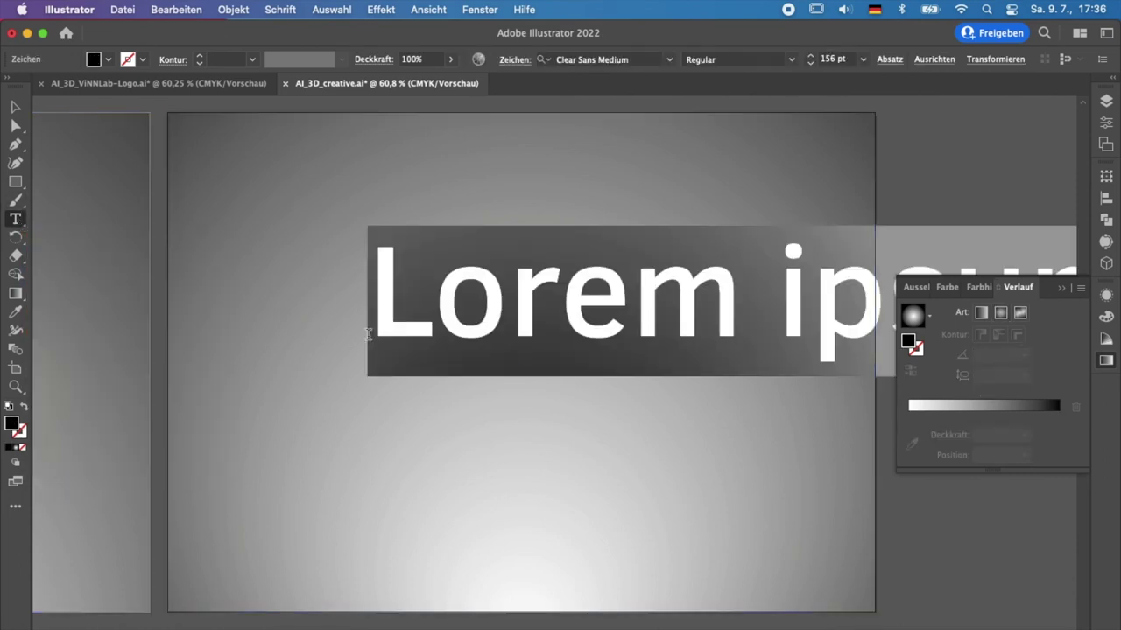
scroll(367, 335, down, 2)
text(creative)
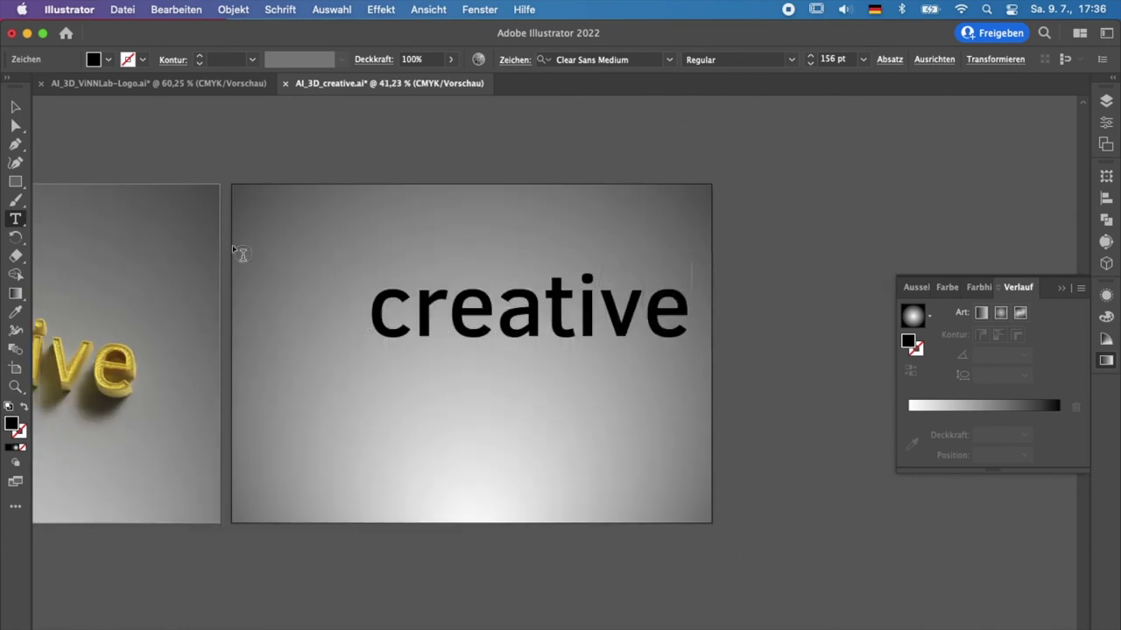
click(15, 107)
drag(564, 313, 500, 352)
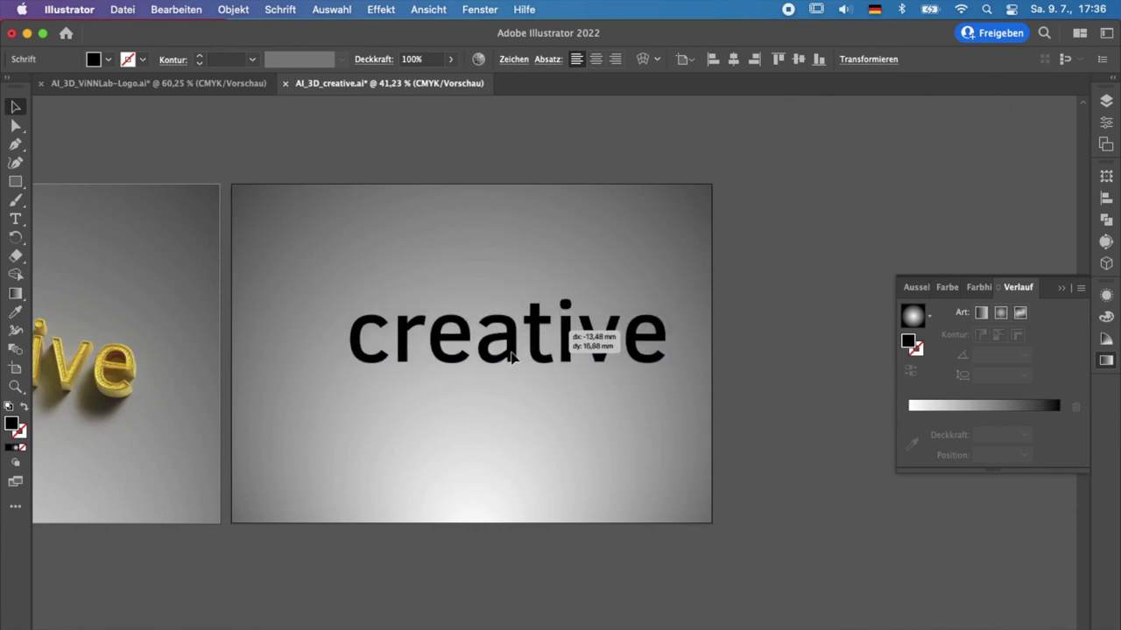
Keep the text in Clear Sans Medium and centre it on the artboard.
click(514, 60)
mouse_move(429, 85)
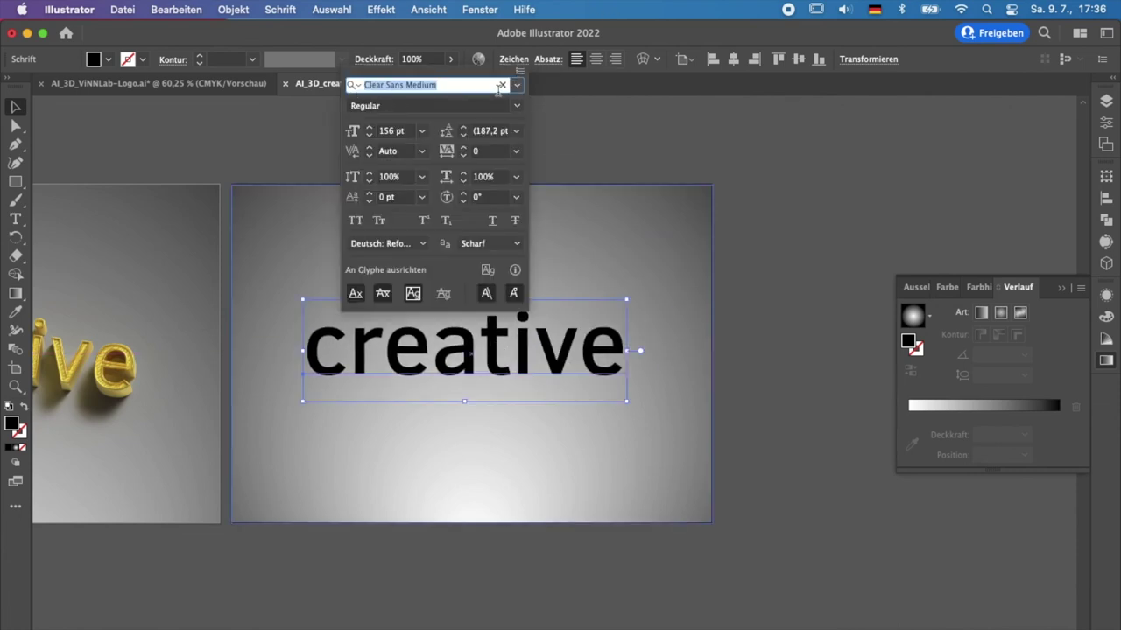
click(517, 85)
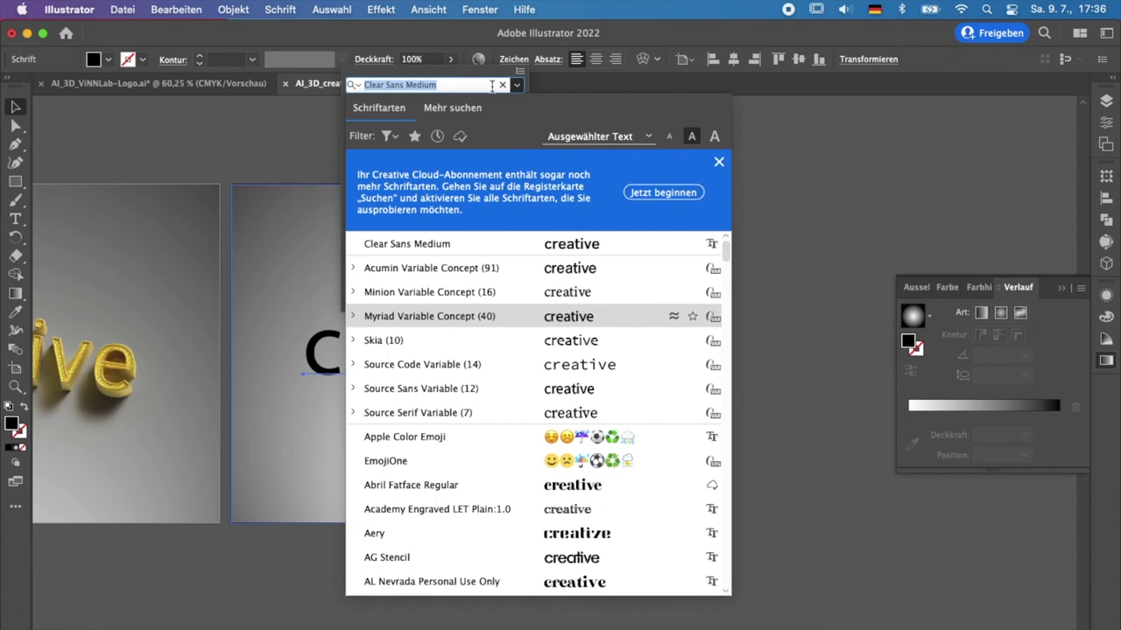
click(518, 85)
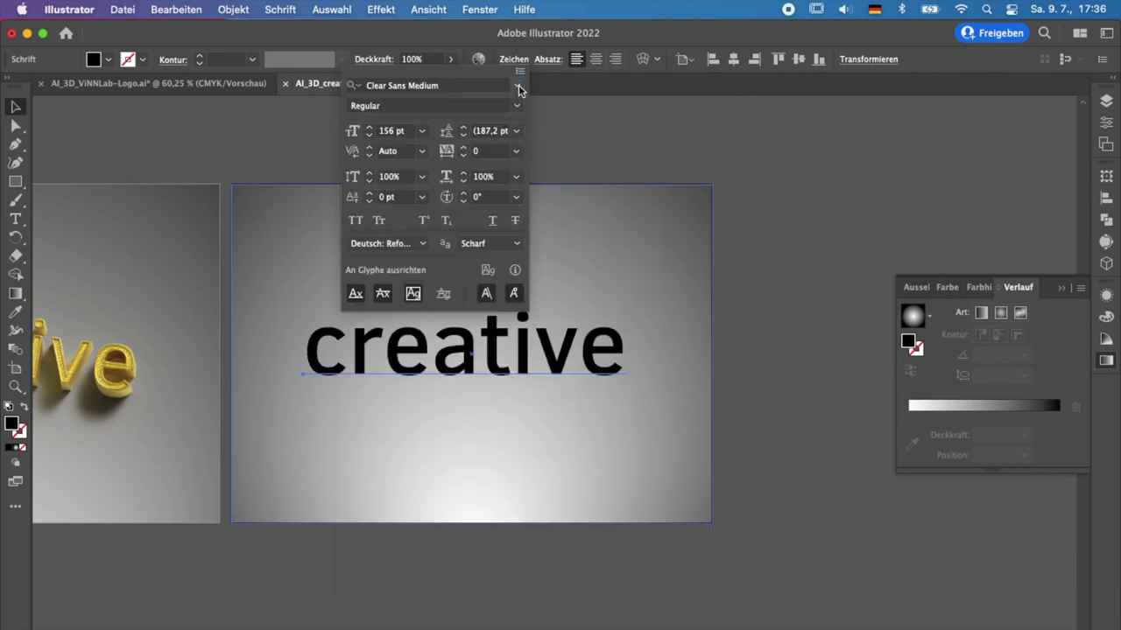
click(146, 141)
scroll(550, 313, up, 3)
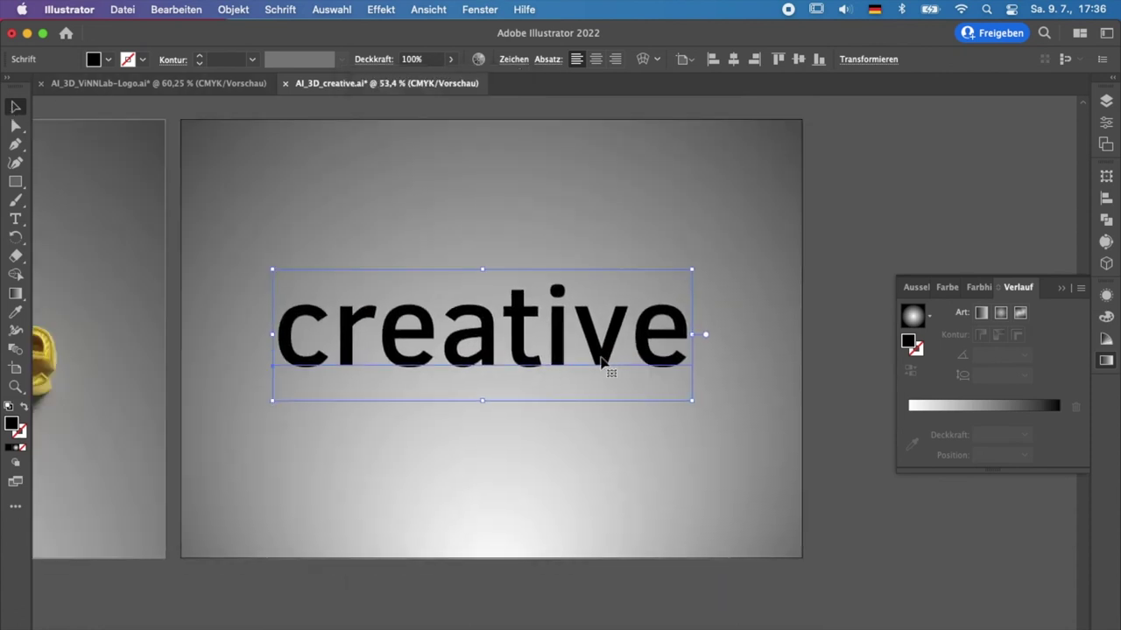
scroll(604, 361, up, 2)
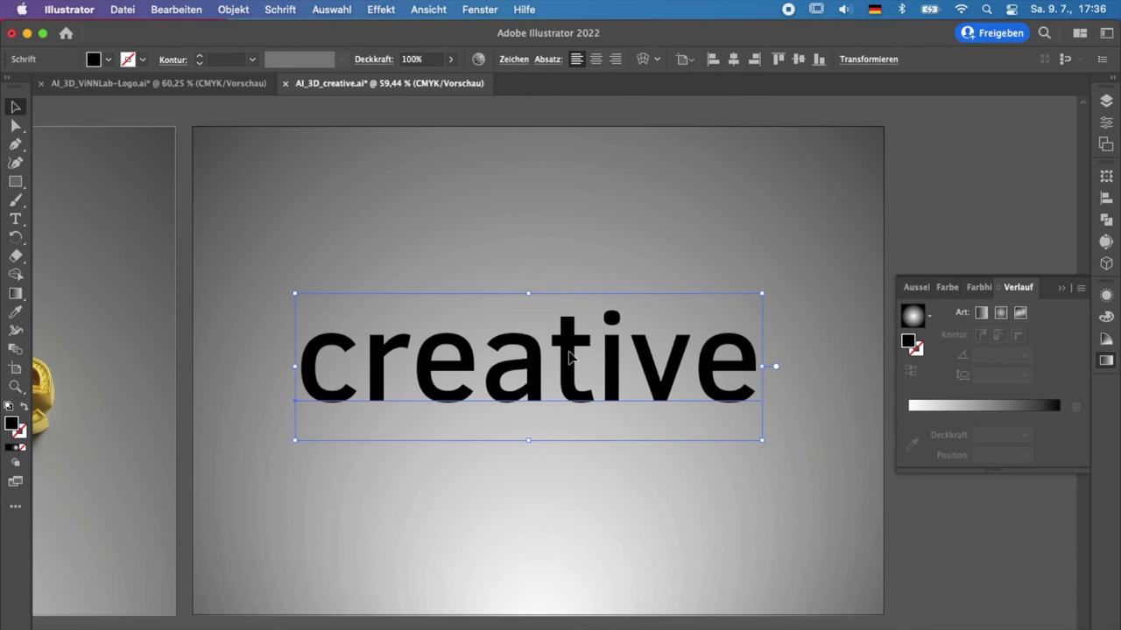
drag(569, 356, 579, 364)
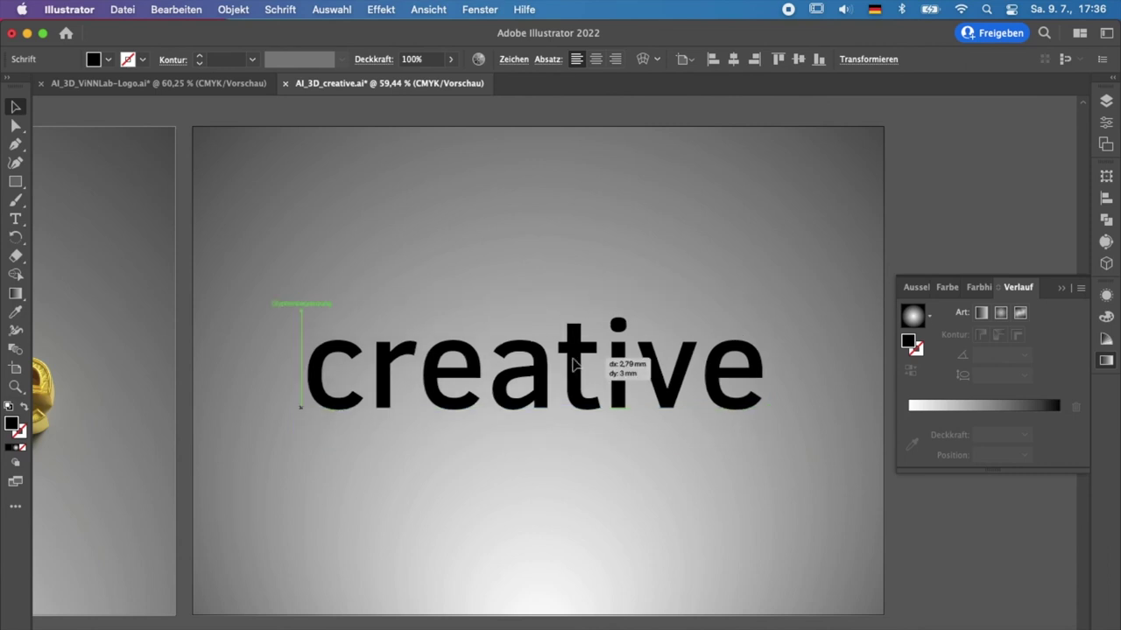
click(799, 59)
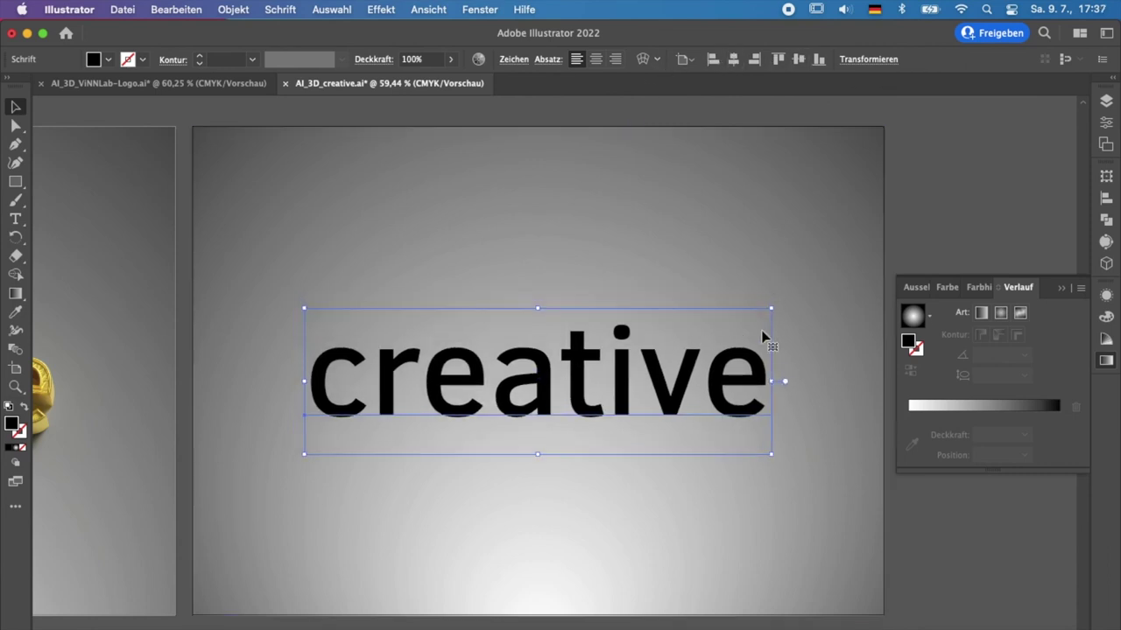
Show the Object options of the 3D und Materialien panel.
scroll(762, 335, down, 2)
scroll(762, 335, right, 1)
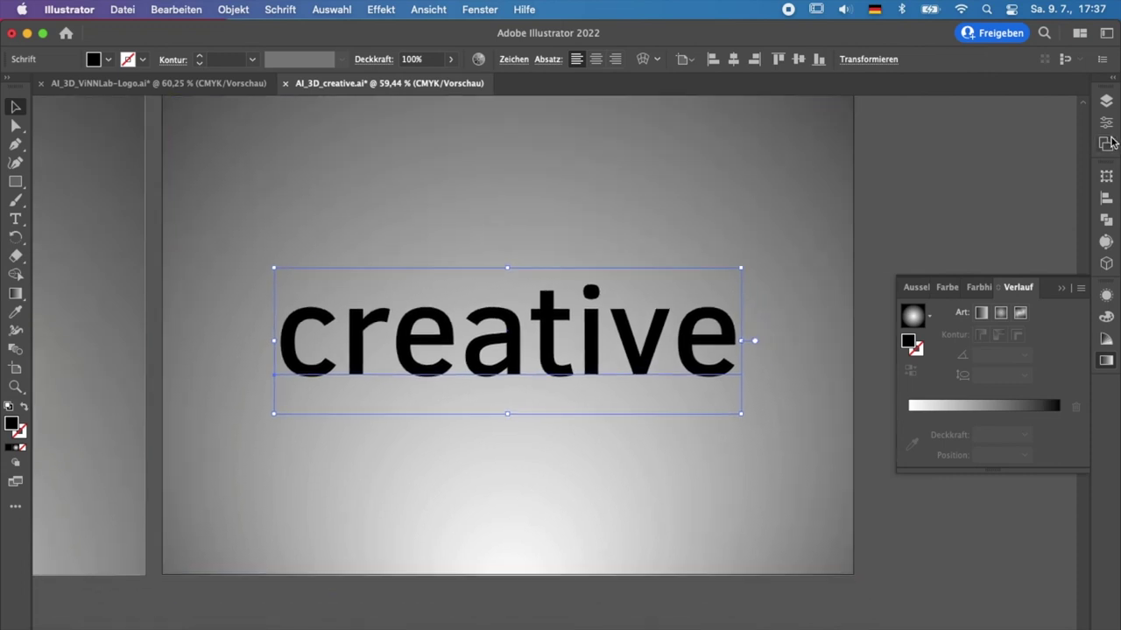
click(1105, 262)
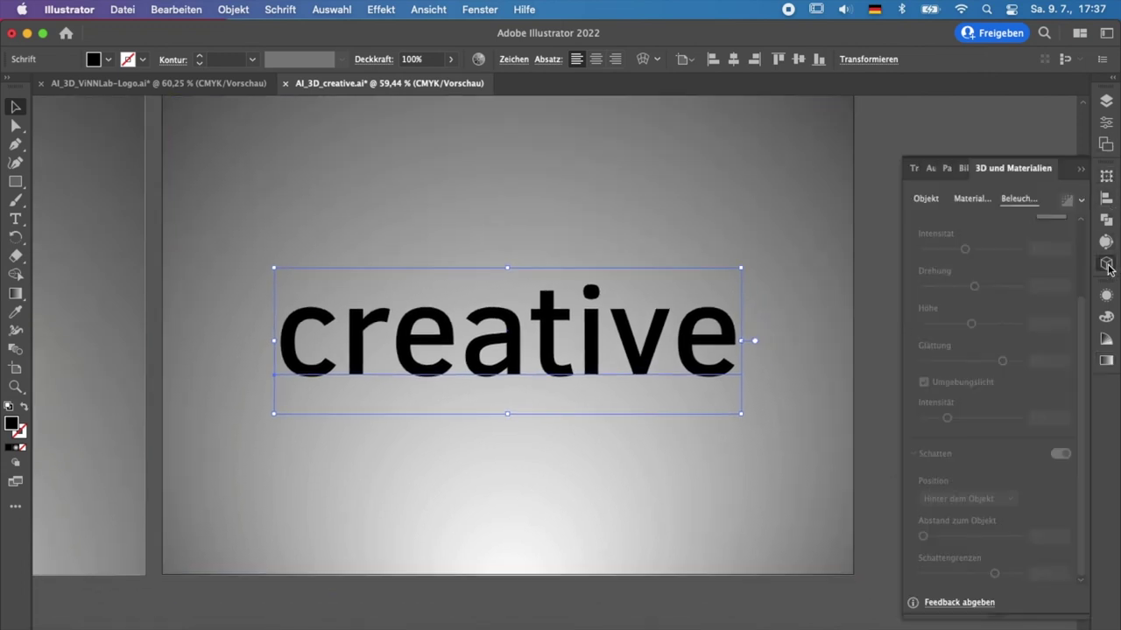
click(933, 202)
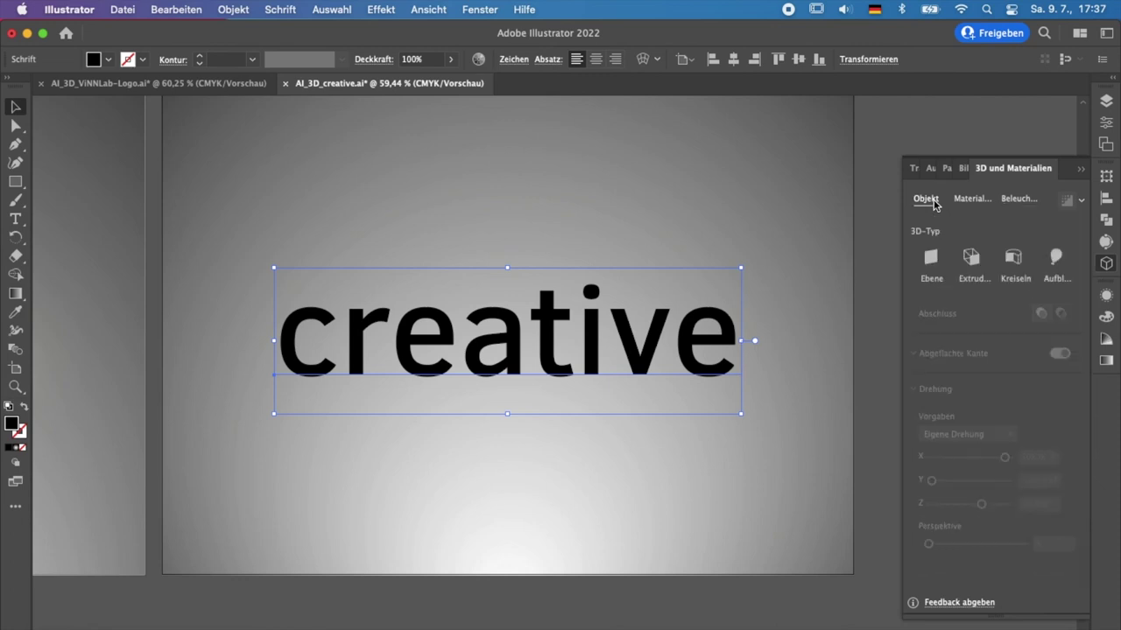
click(470, 8)
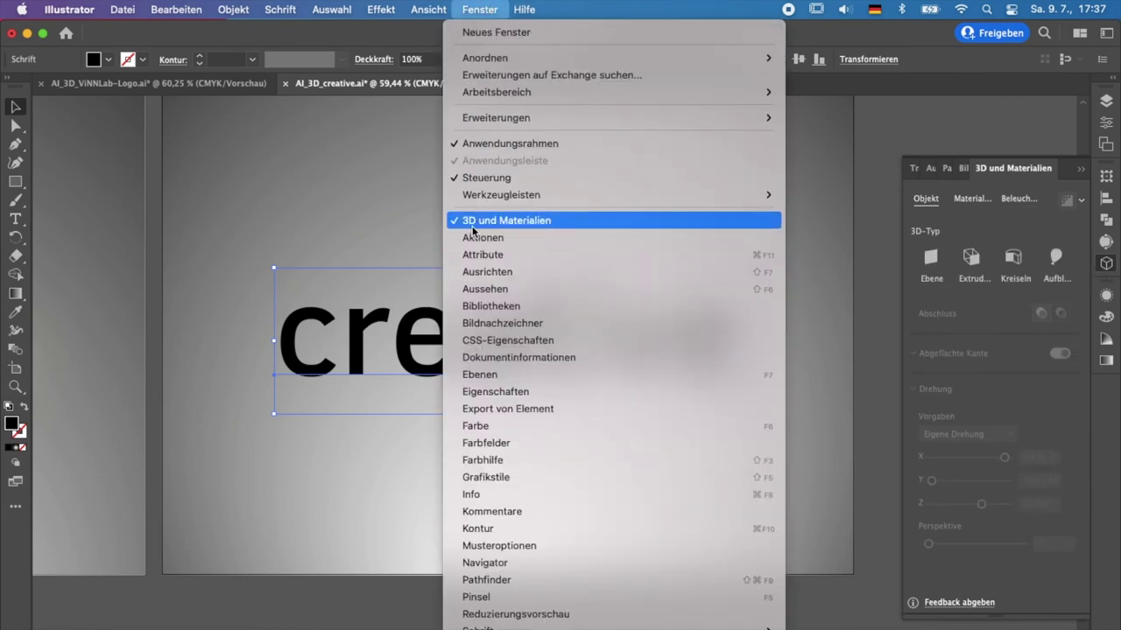
Extrude 'creative' 50 pt deep and tilt it with the 3D widget.
click(1104, 272)
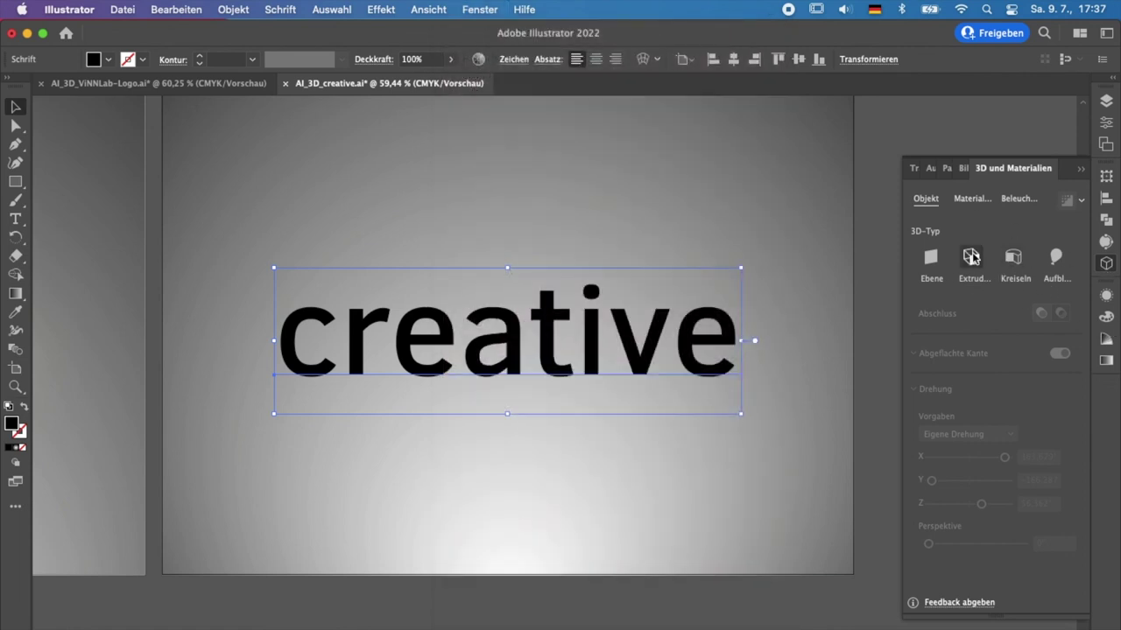
click(970, 255)
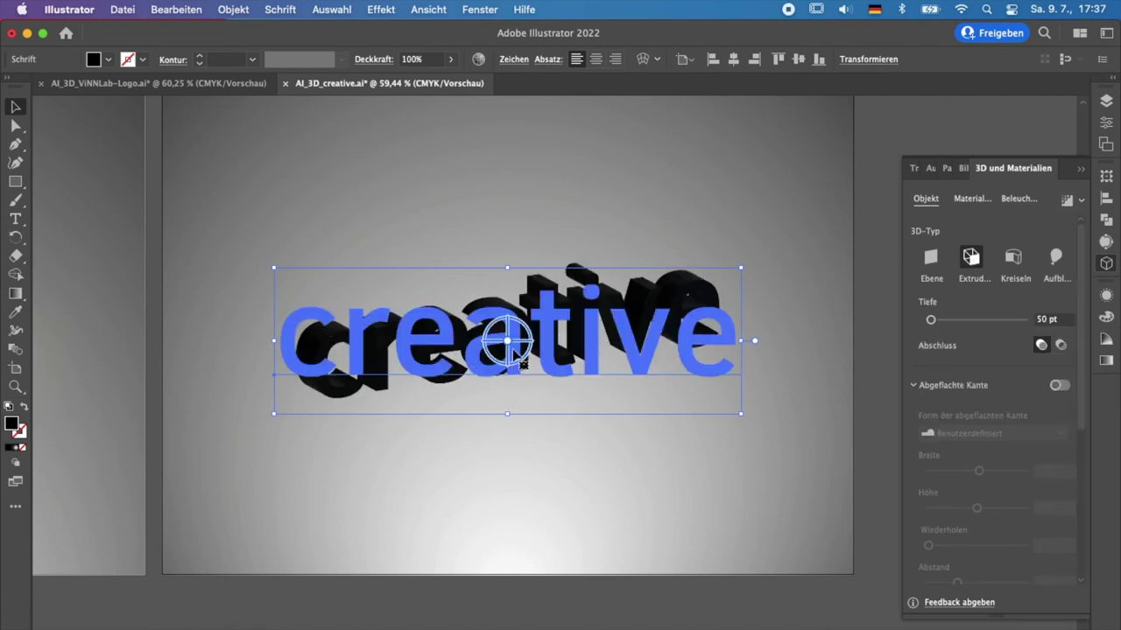
drag(506, 350, 493, 332)
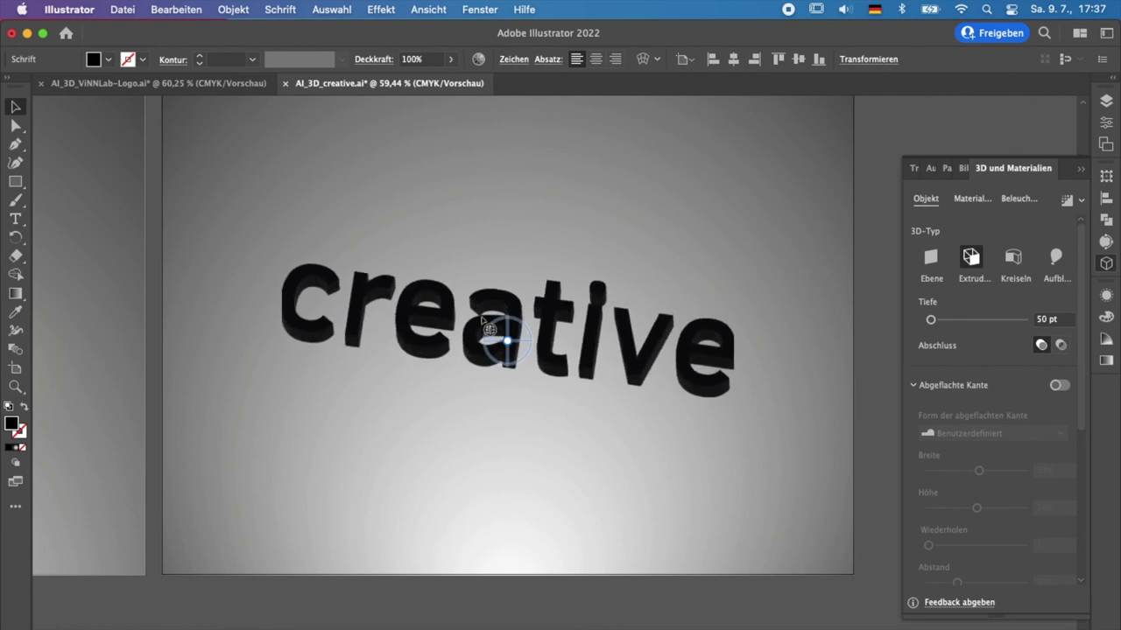
Recolour the text fill teal with hex 007F7C.
double_click(13, 422)
text(007F7C)
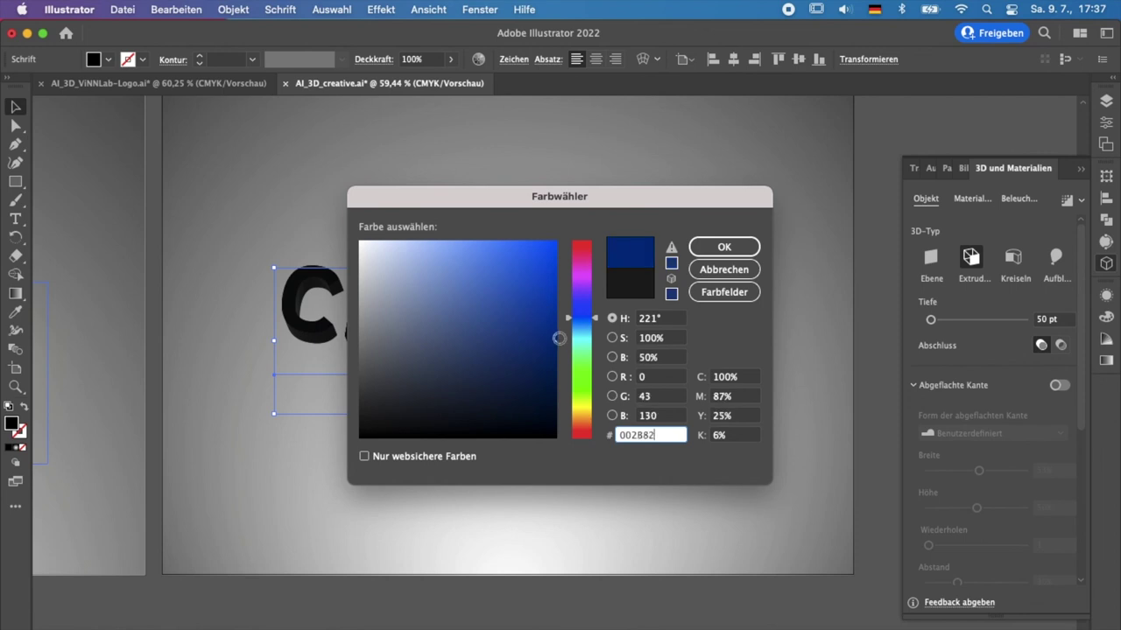
click(724, 253)
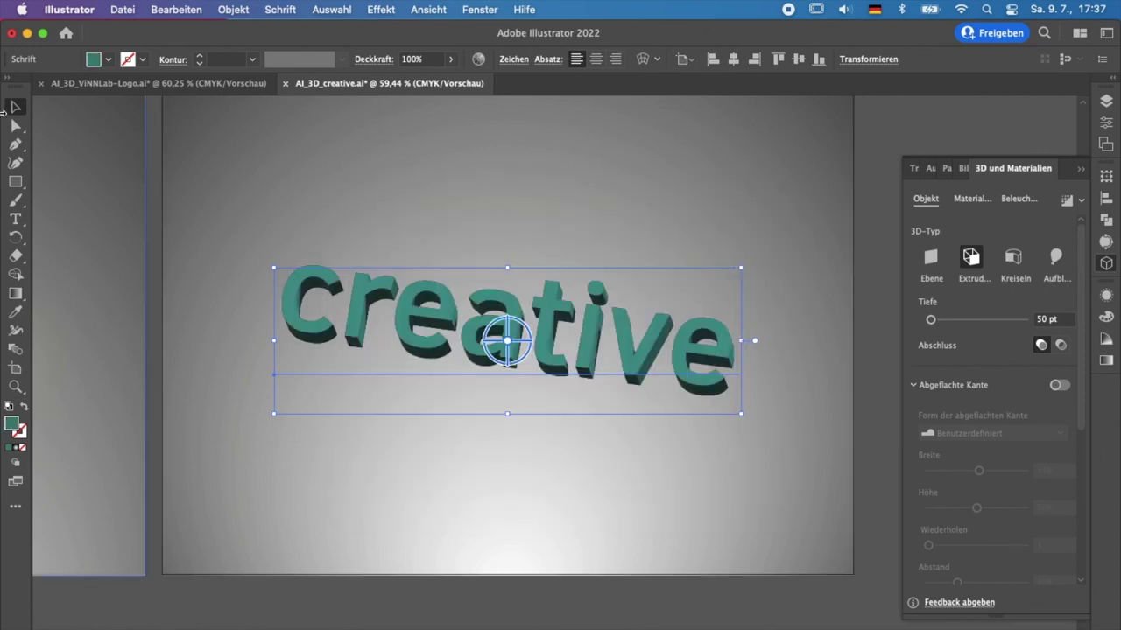
click(875, 158)
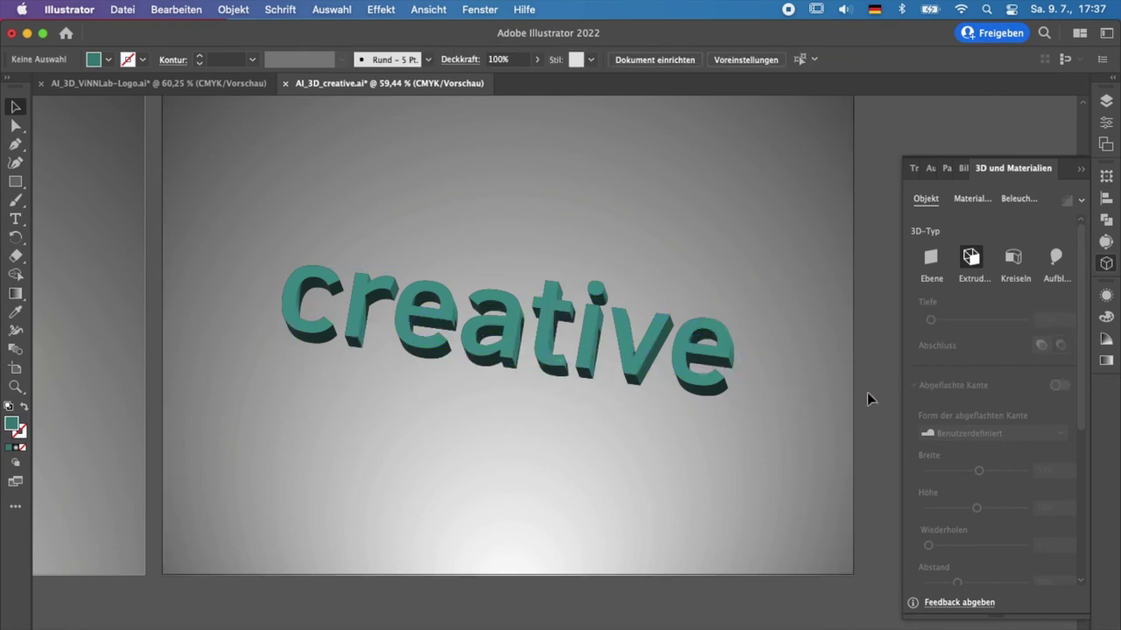
Reselect the 3D text and turn on a bevel.
click(694, 375)
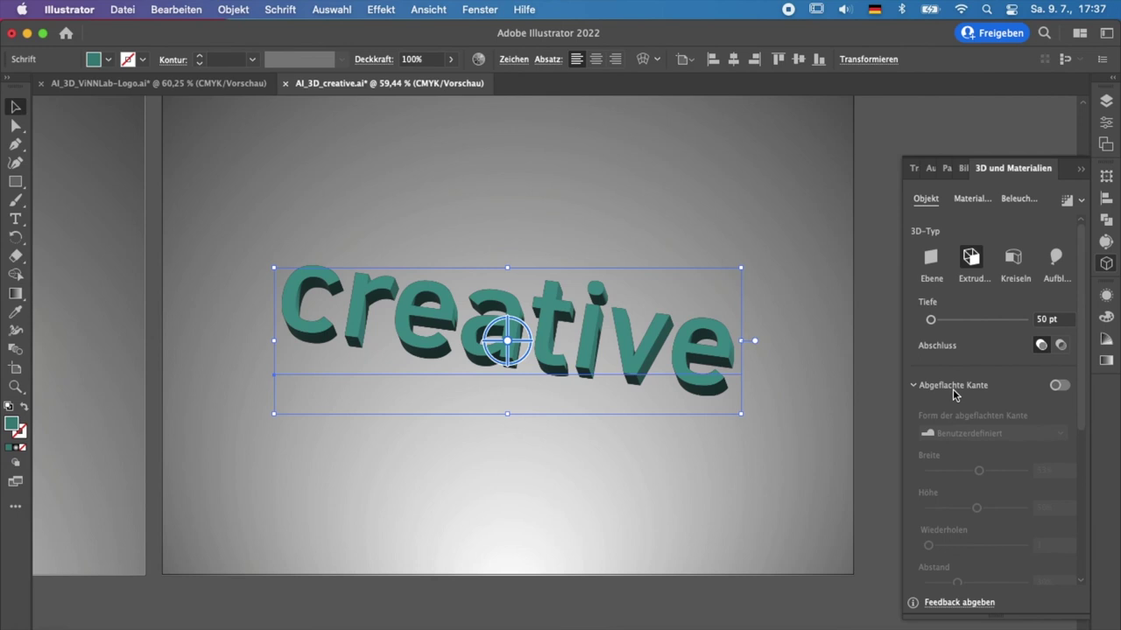
scroll(1018, 392, down, 3)
click(1054, 314)
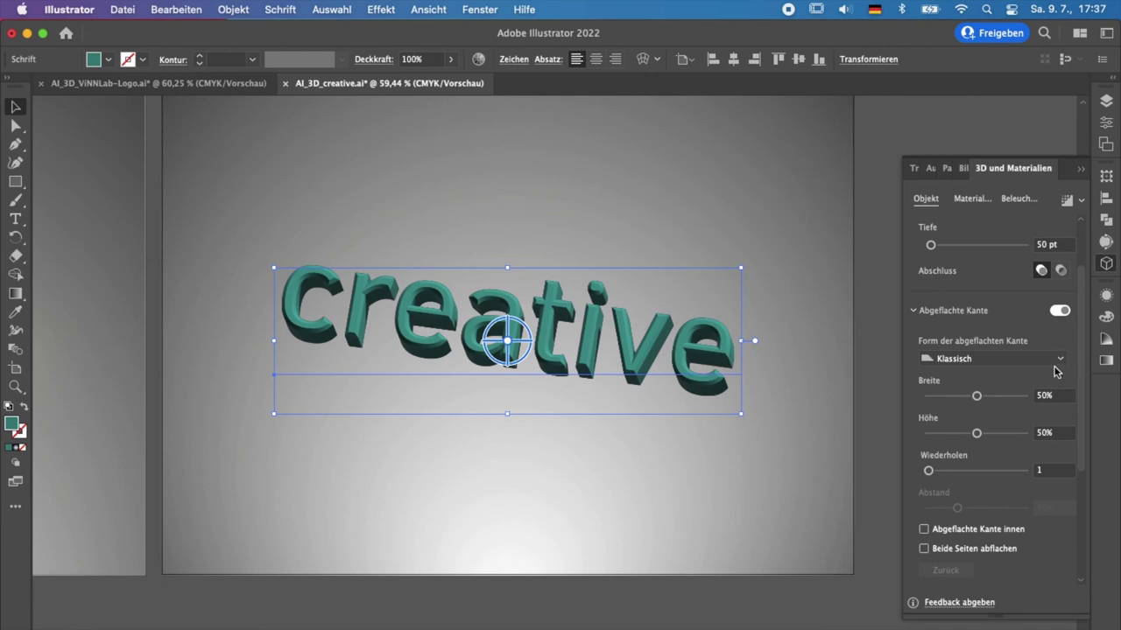
scroll(1068, 348, down, 5)
scroll(1042, 390, up, 5)
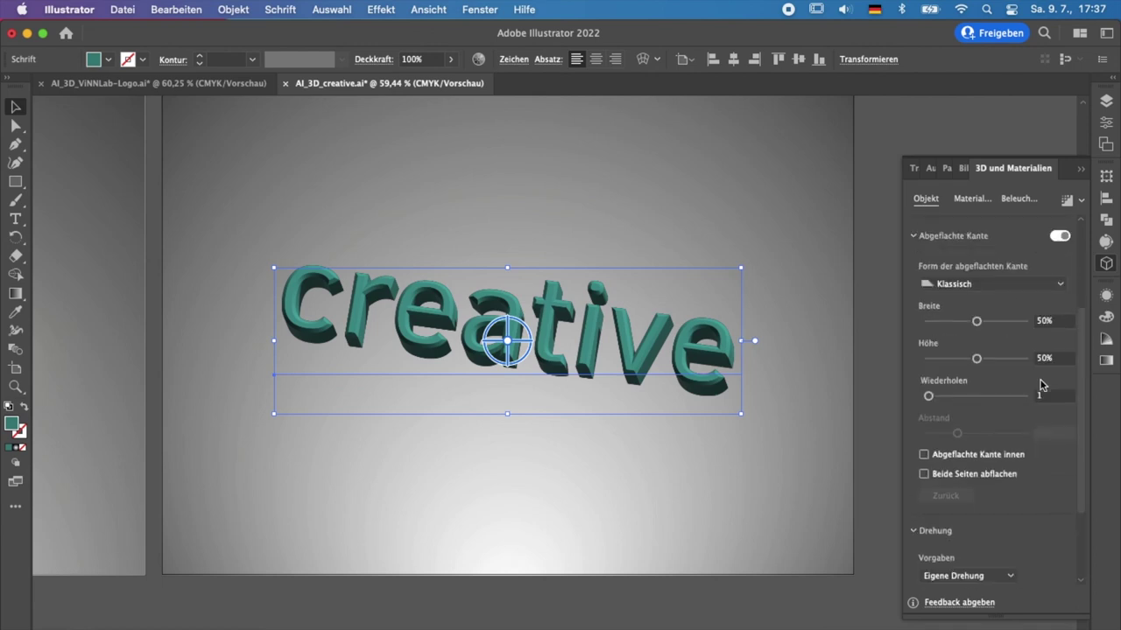
Set the bevel to Abgerundete Kontur (Rounded Contour) at 50% width and height.
click(974, 285)
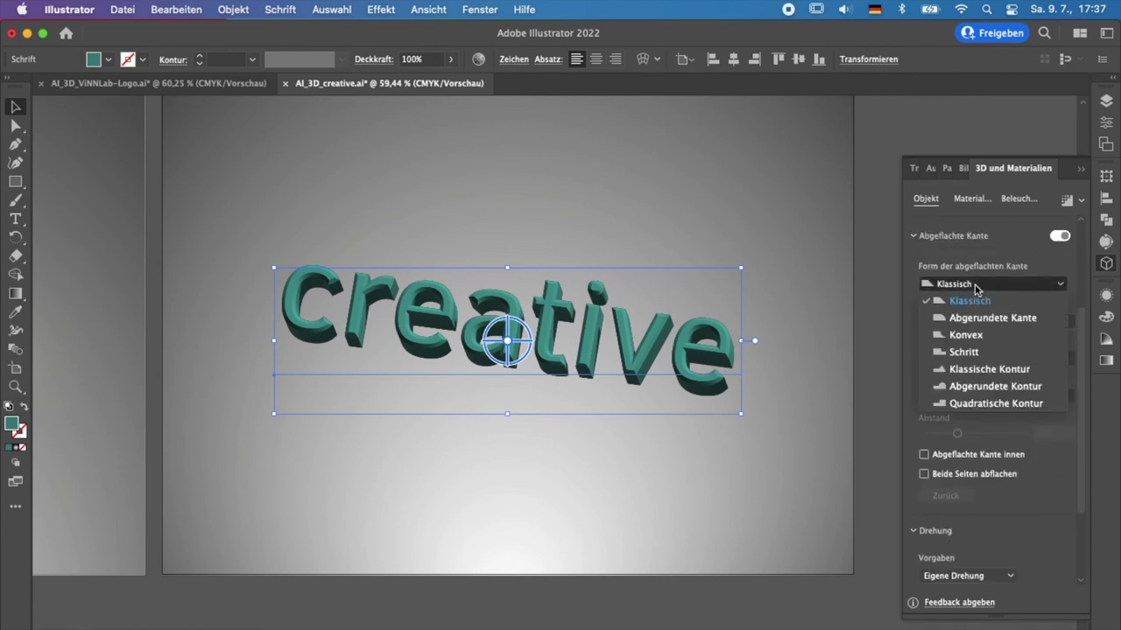
click(856, 225)
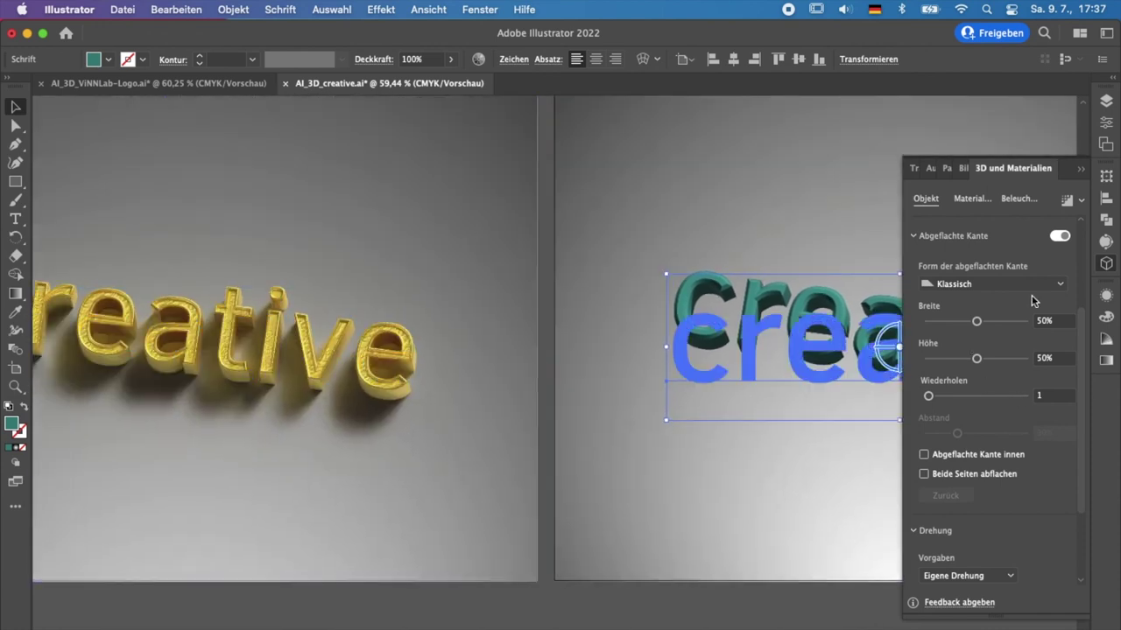
click(1031, 285)
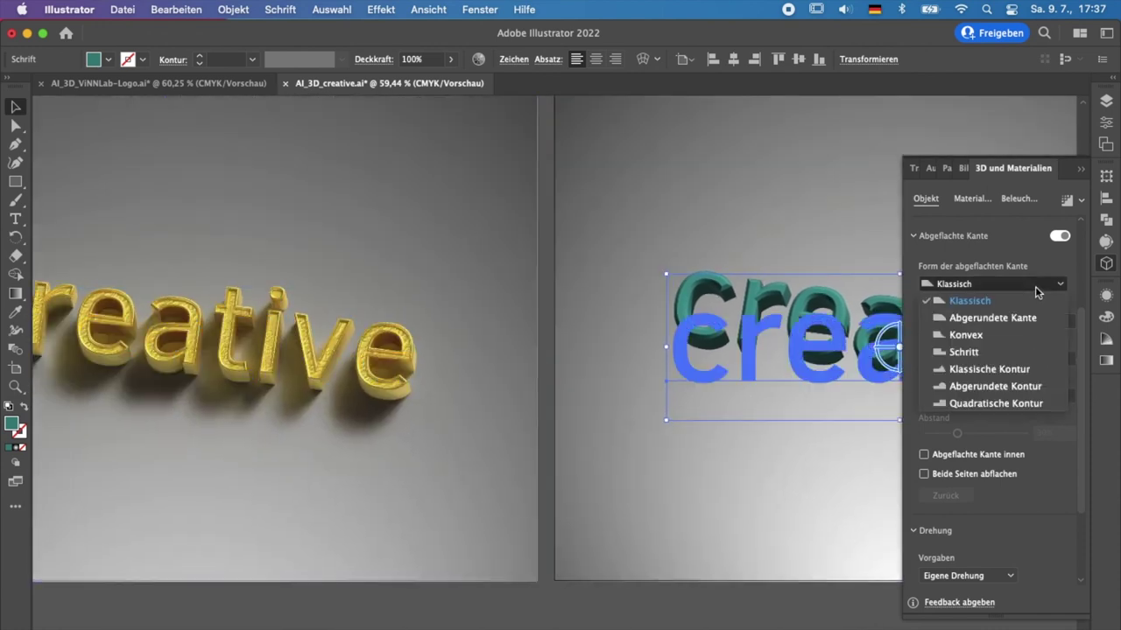
click(1017, 386)
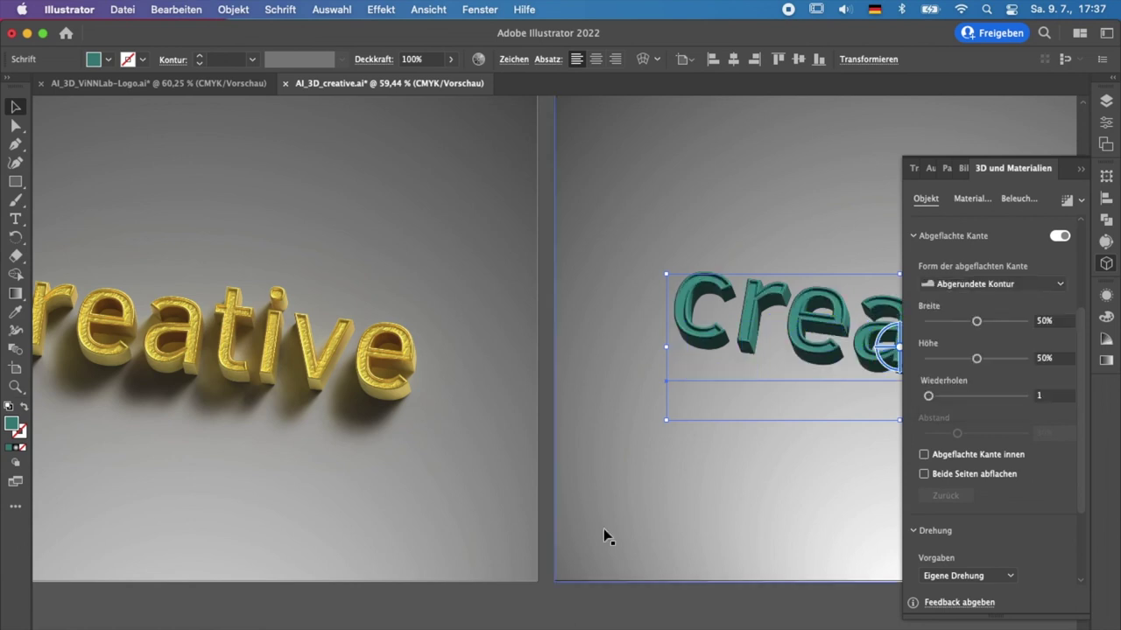
scroll(787, 372, right, 3)
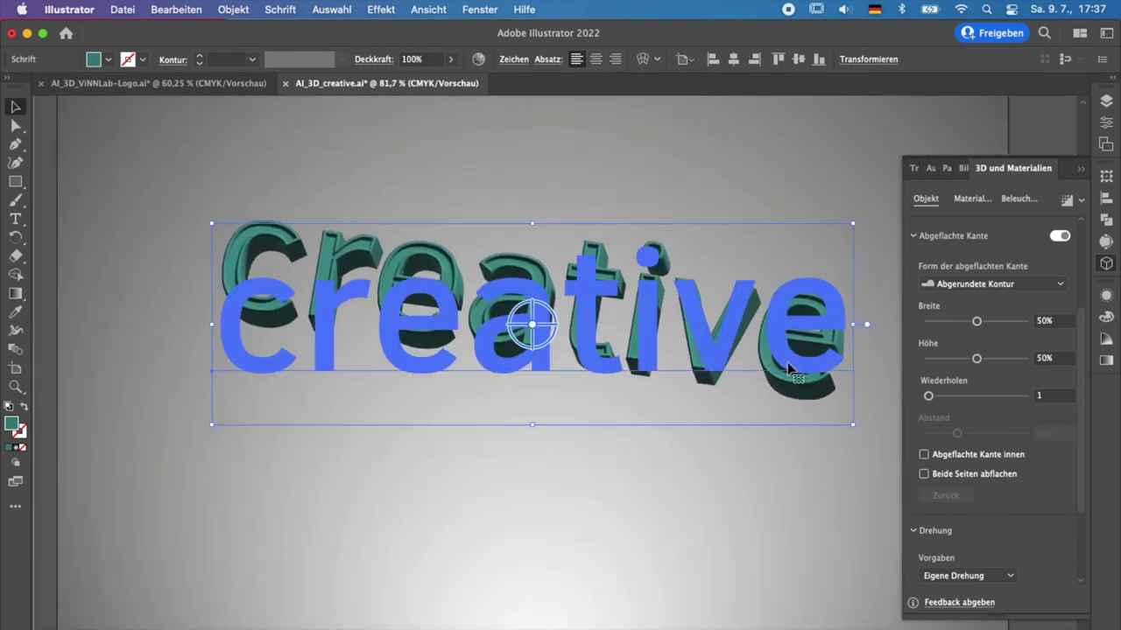
scroll(788, 372, right, 2)
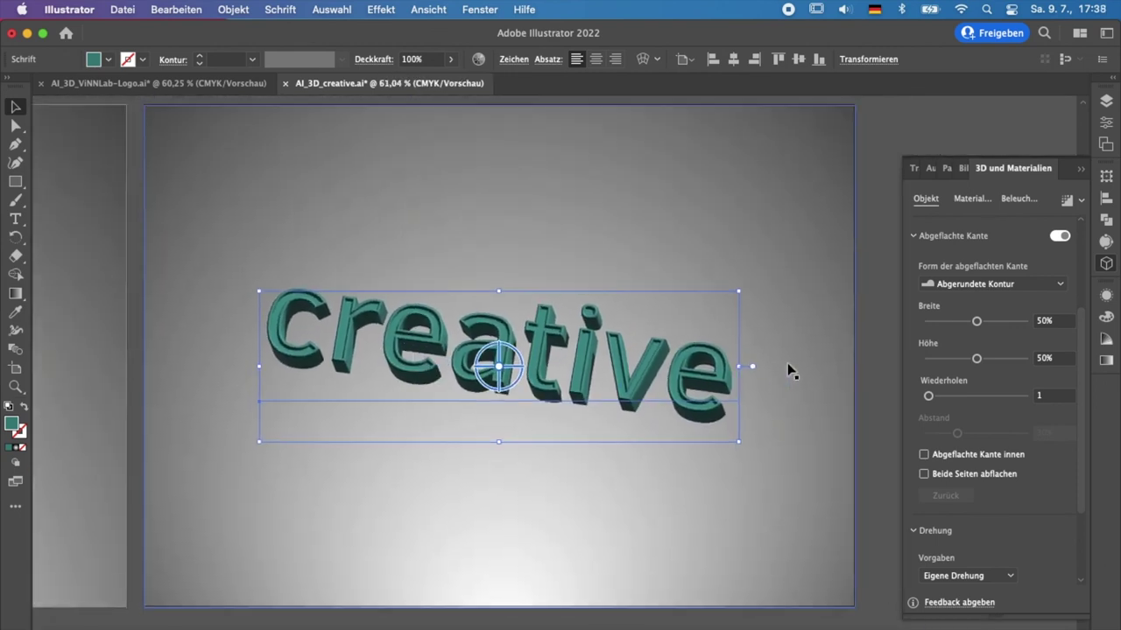
click(877, 329)
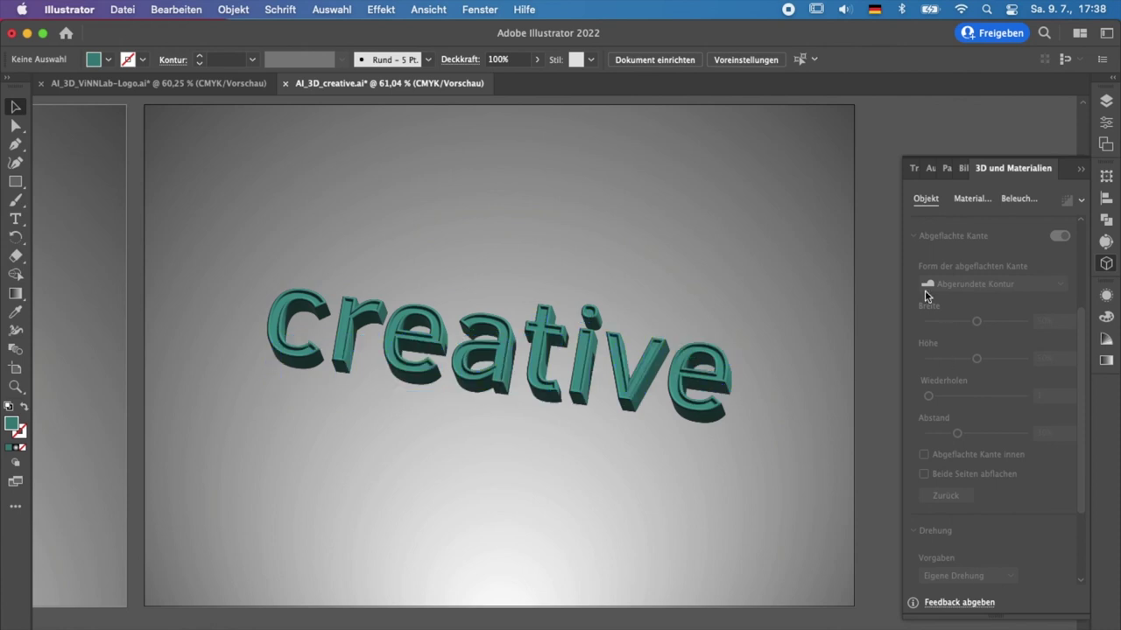
click(534, 363)
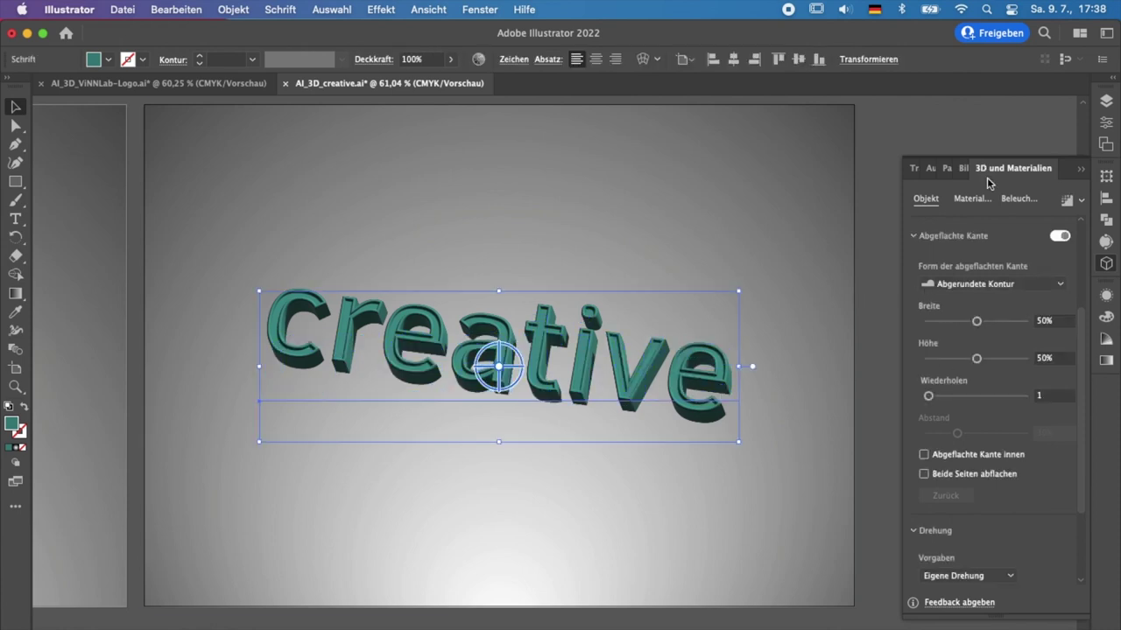
Apply the Blattgoldknitter gold-leaf material from the Materials presets.
click(972, 198)
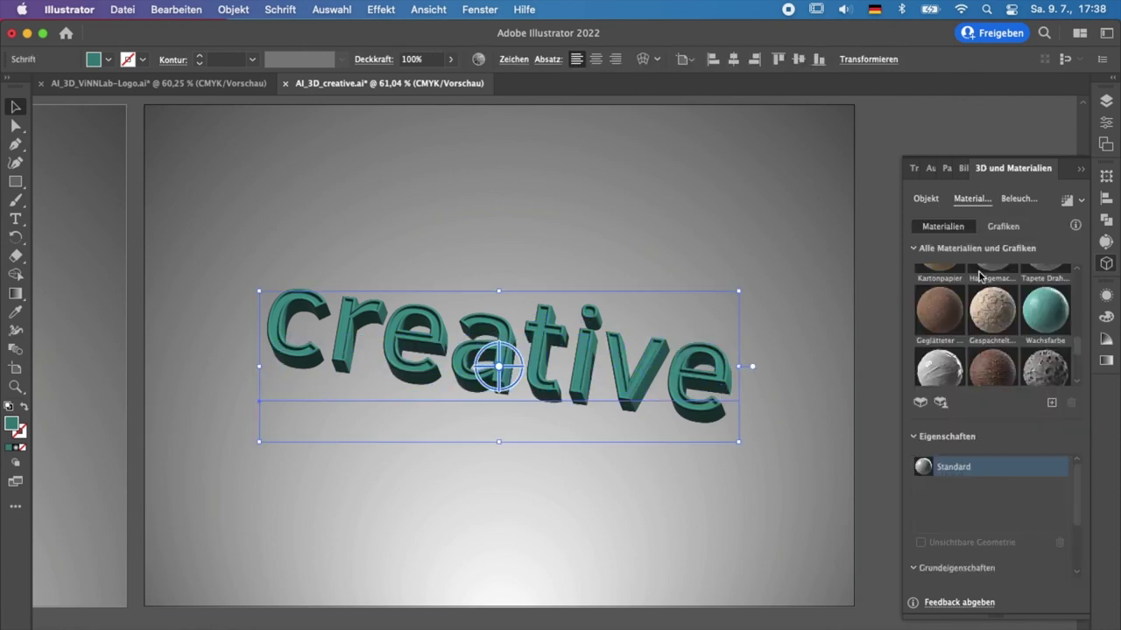
scroll(961, 316, down, 2)
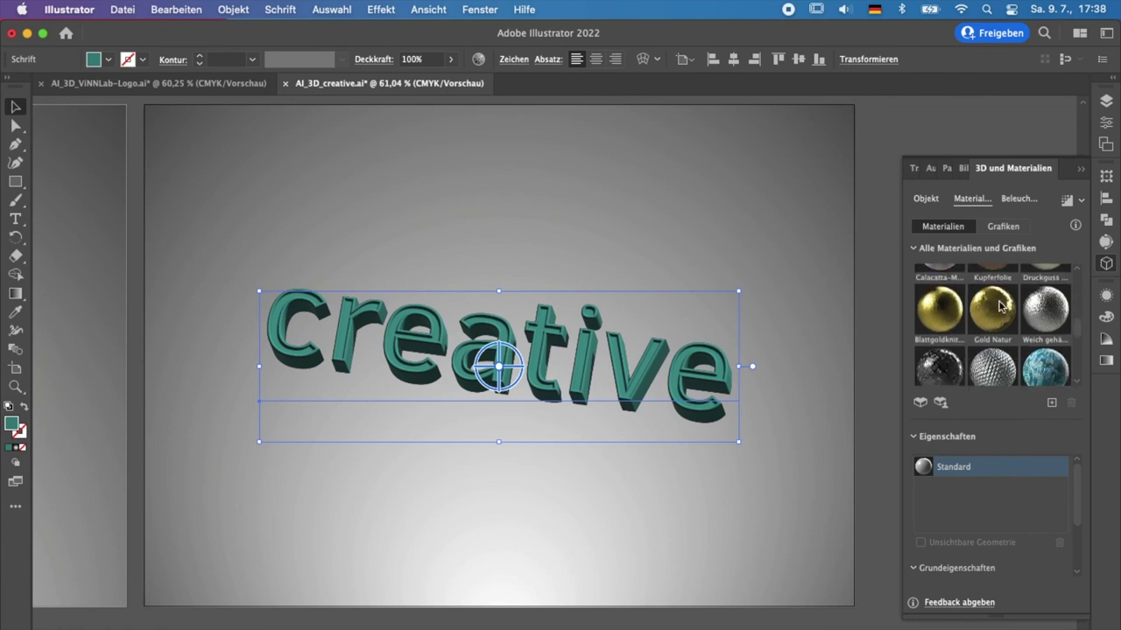
click(937, 320)
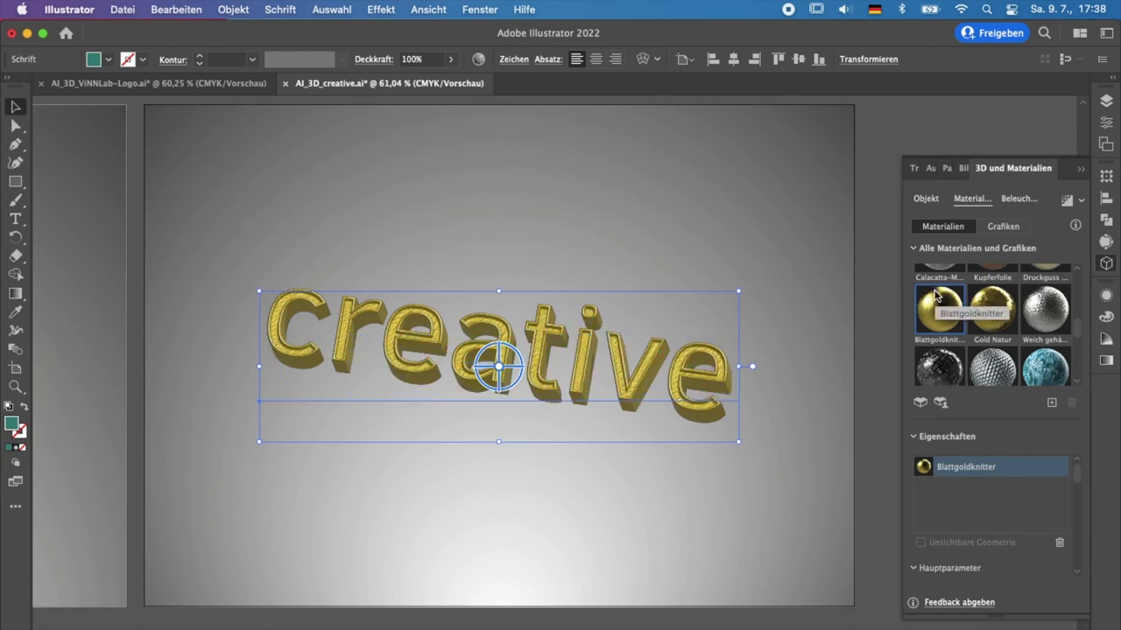
Turn on a cast shadow in the 3D text's Lighting settings.
click(1019, 199)
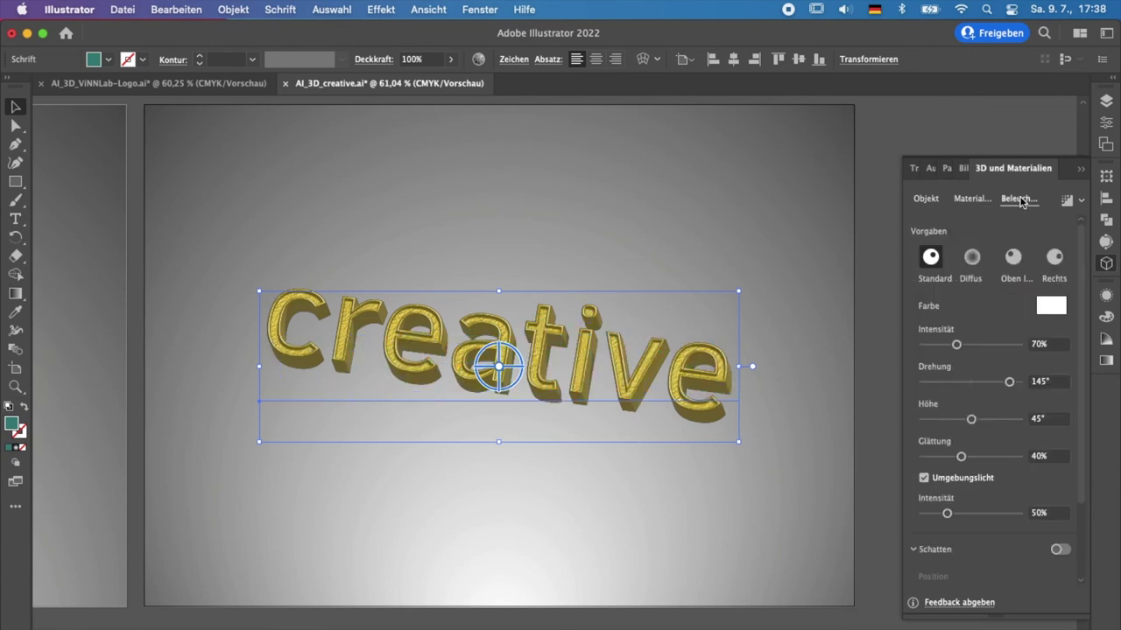
scroll(988, 295, down, 2)
scroll(987, 295, down, 3)
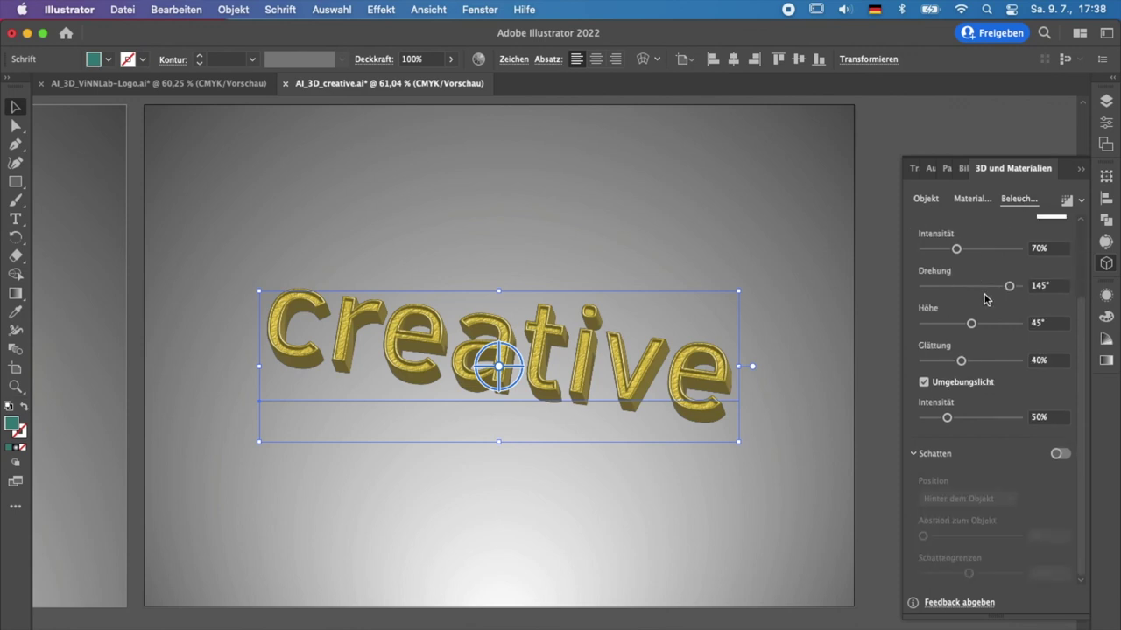
click(1060, 454)
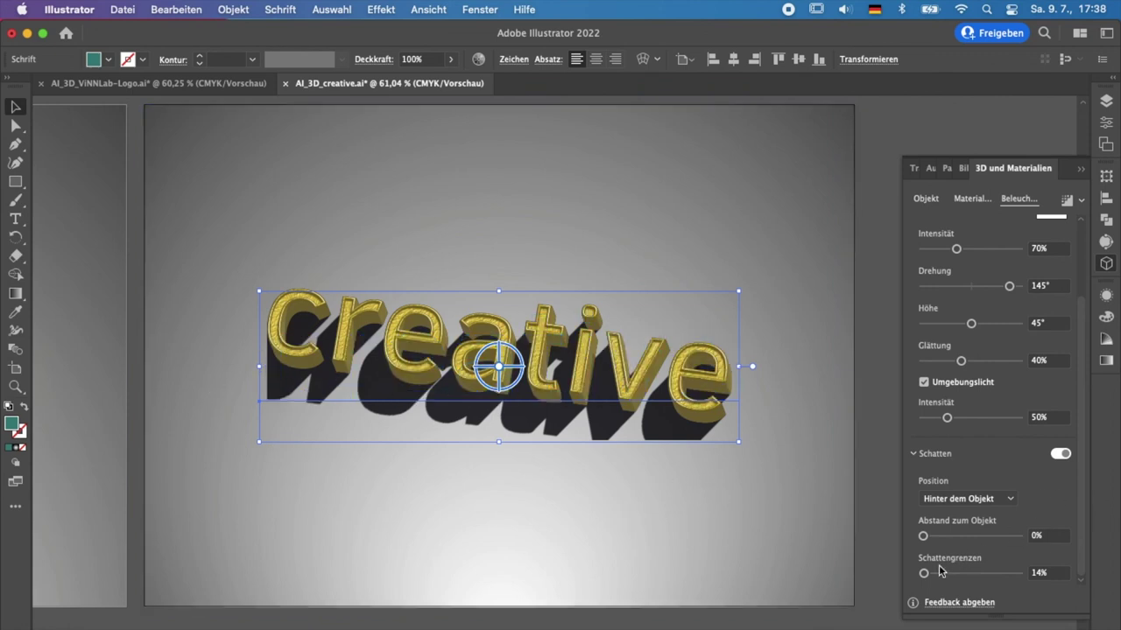
click(723, 507)
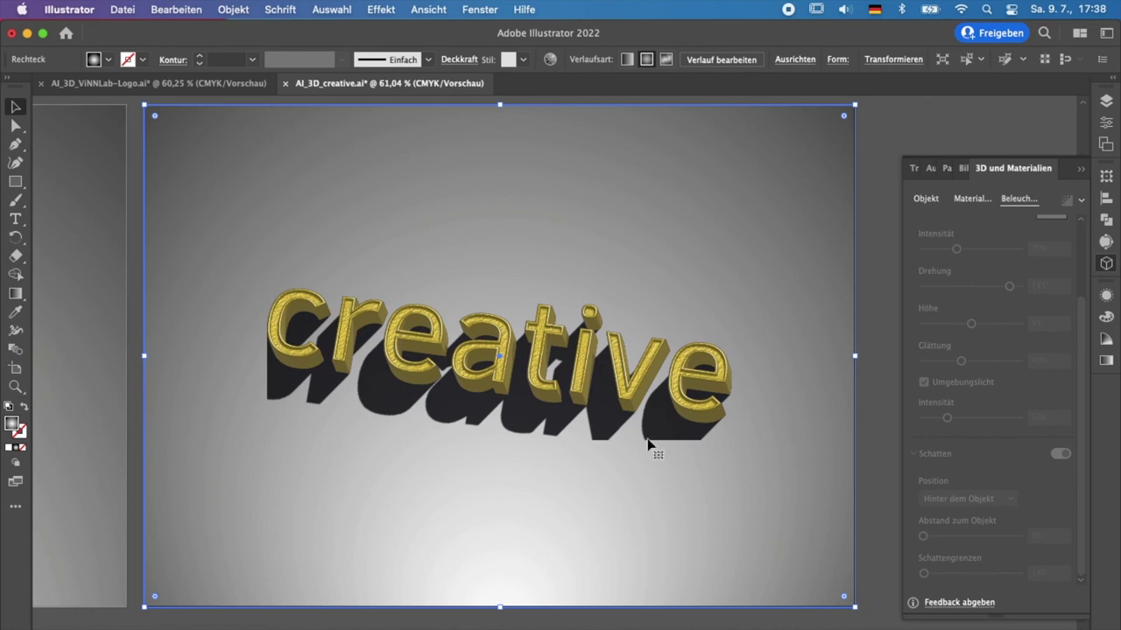
click(613, 427)
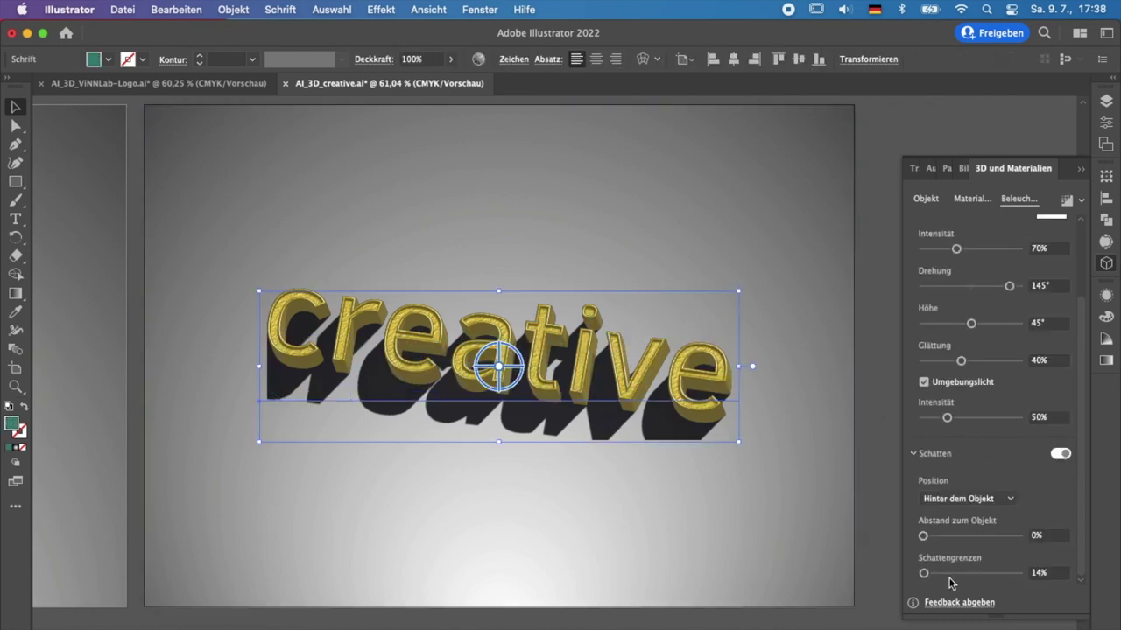
Set shadow bounds to 61%, light softness to 70% and intensity to 79%.
drag(930, 575, 935, 574)
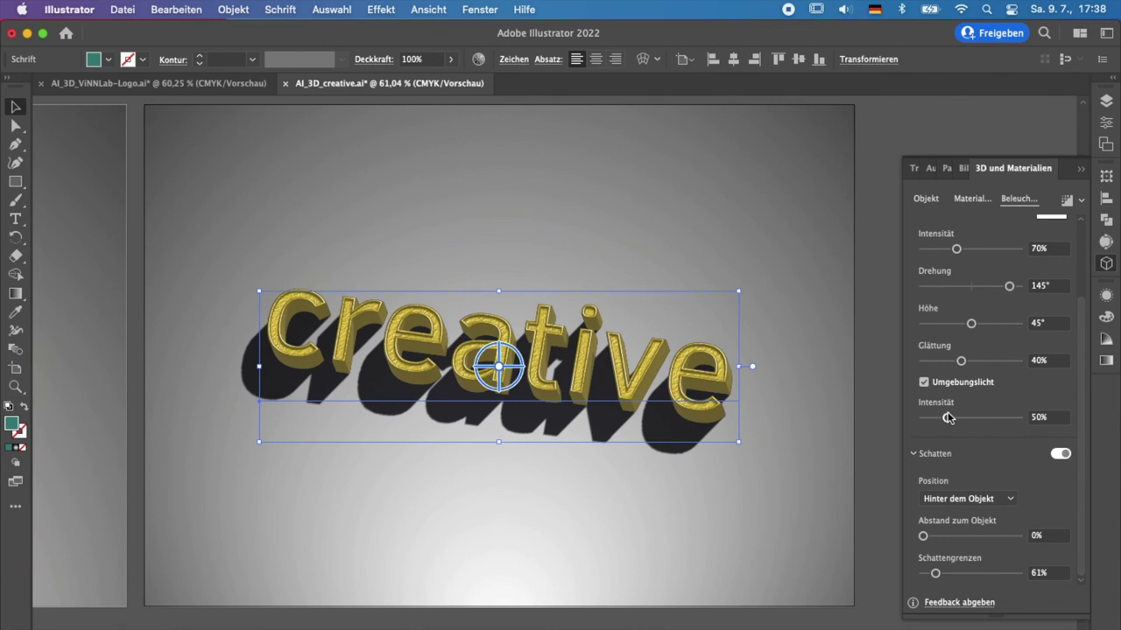
drag(960, 360, 990, 361)
drag(957, 249, 962, 253)
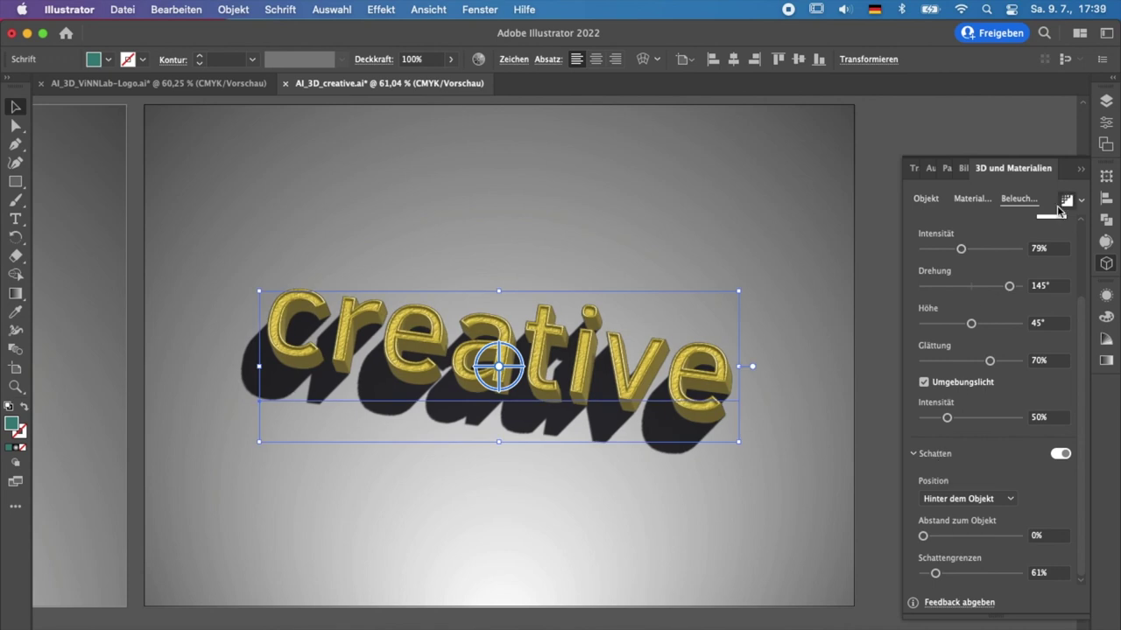
click(863, 282)
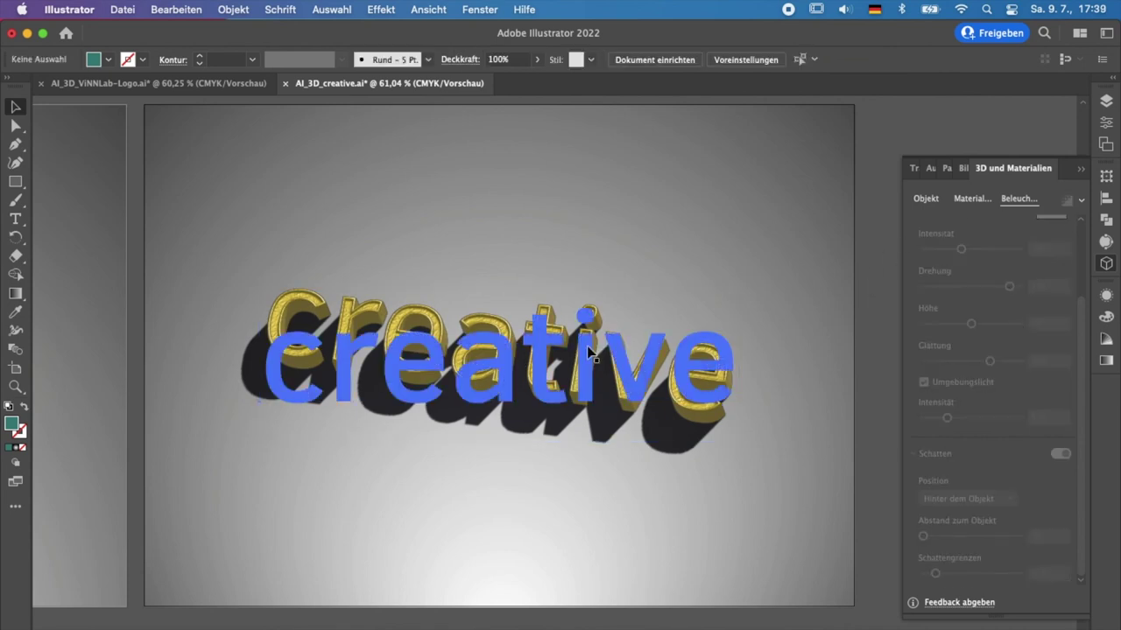
Render the gold 'creative' text with ray tracing and preview it deselected.
click(477, 353)
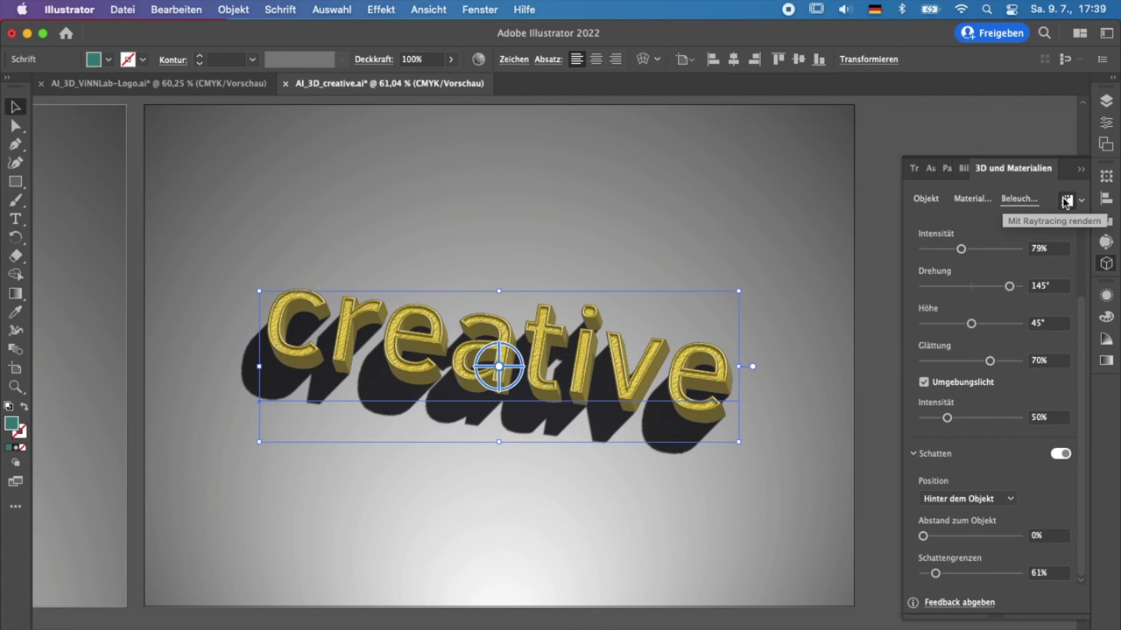
click(1065, 202)
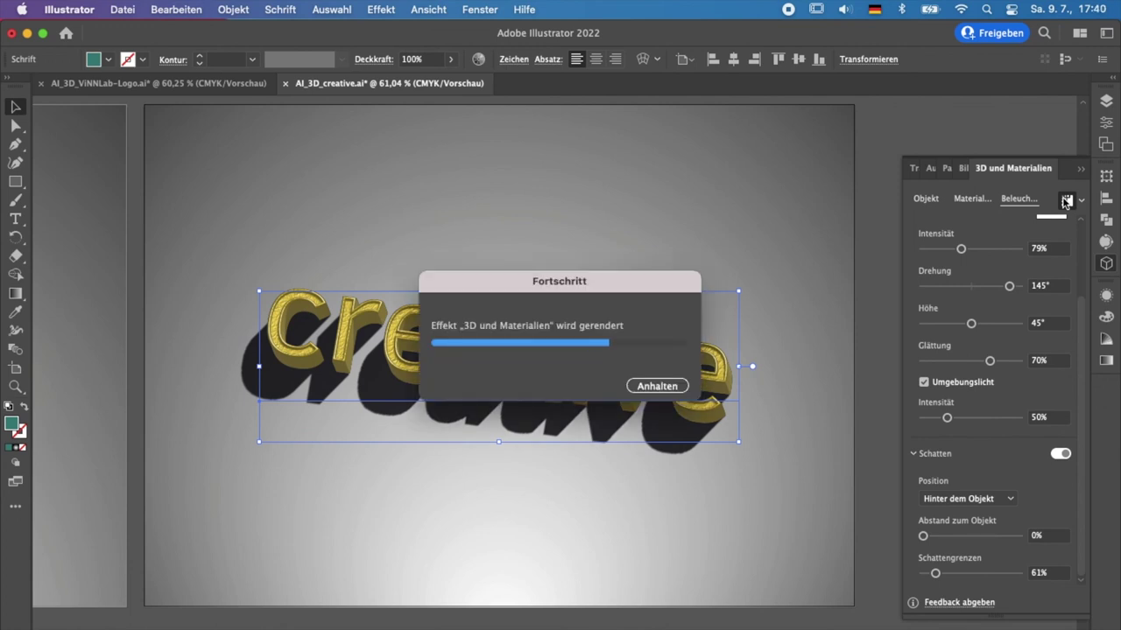
click(920, 110)
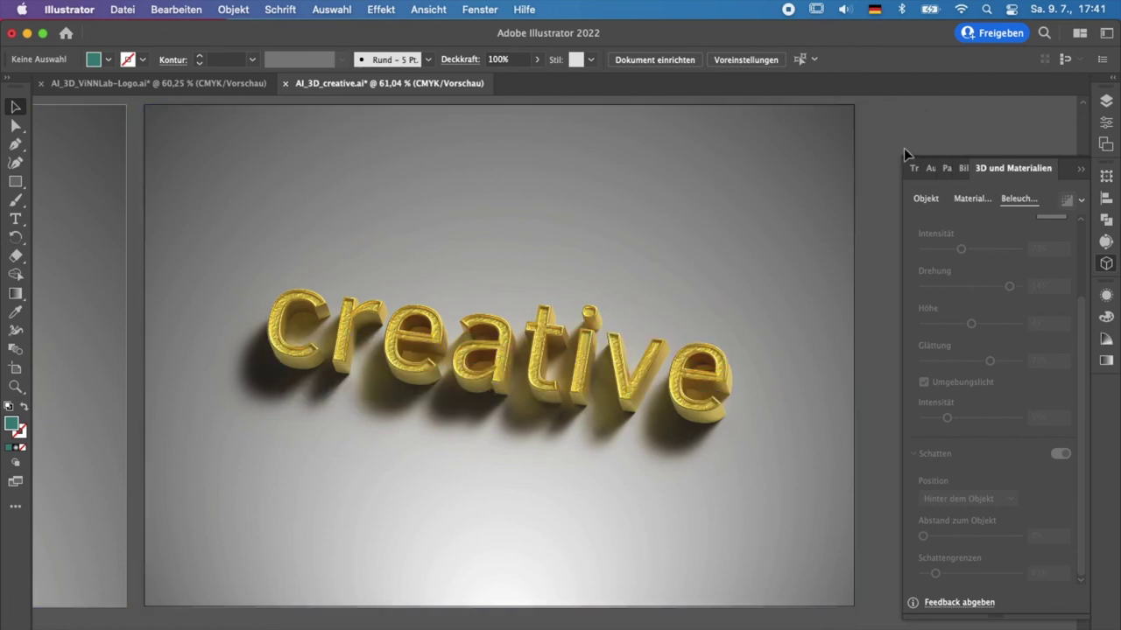
click(118, 7)
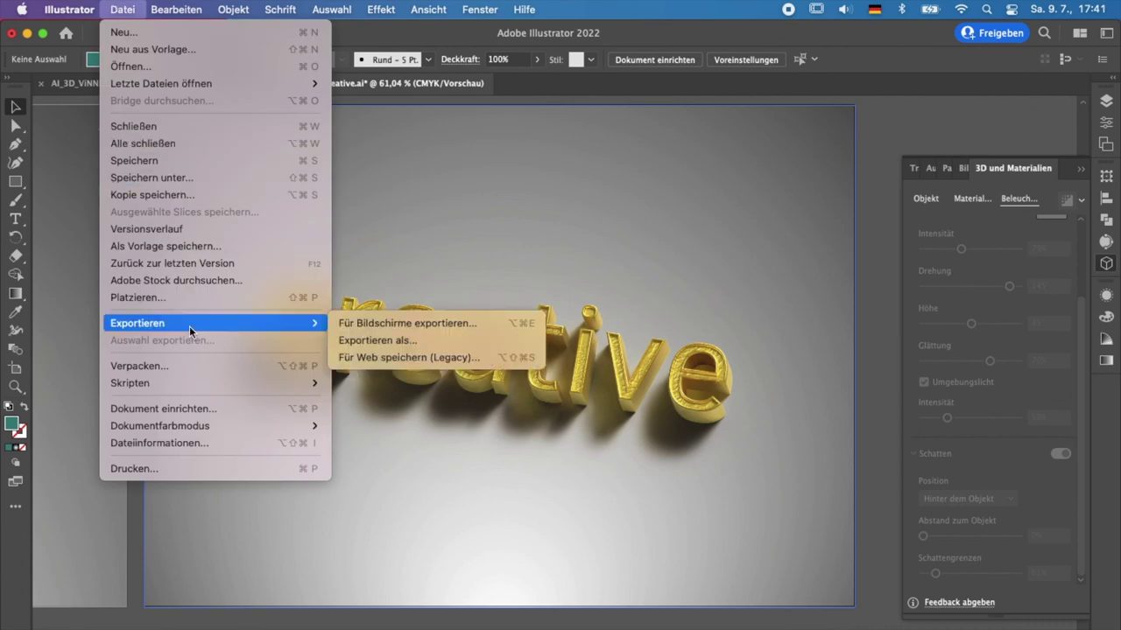
Dismiss the File menu and replace the 3D and Materials panel with Asset Export.
click(919, 126)
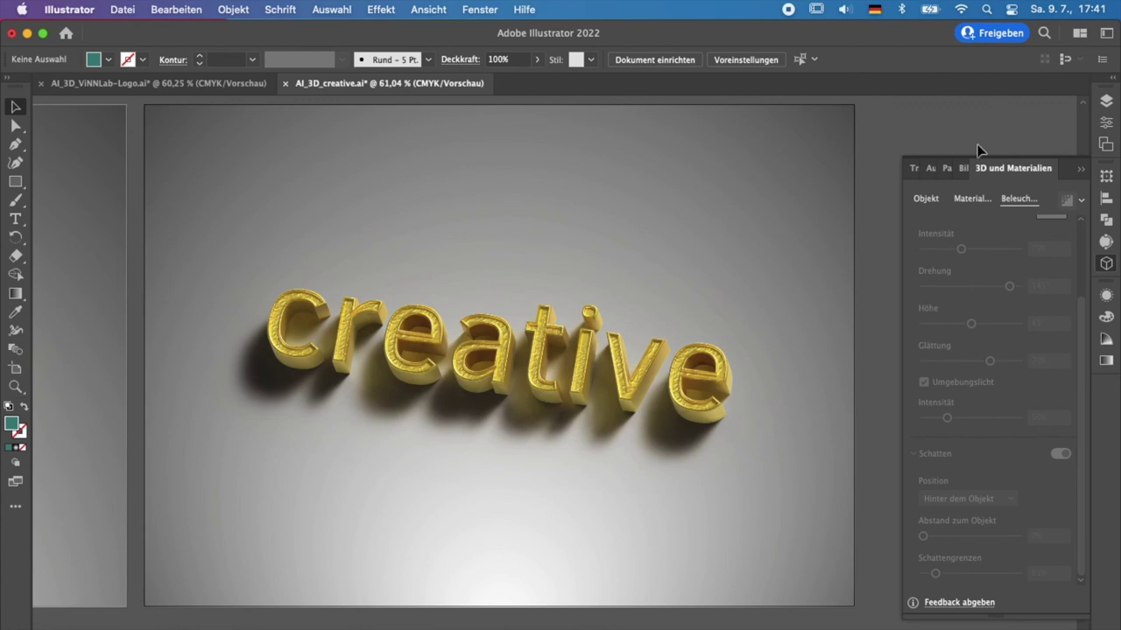
click(1083, 172)
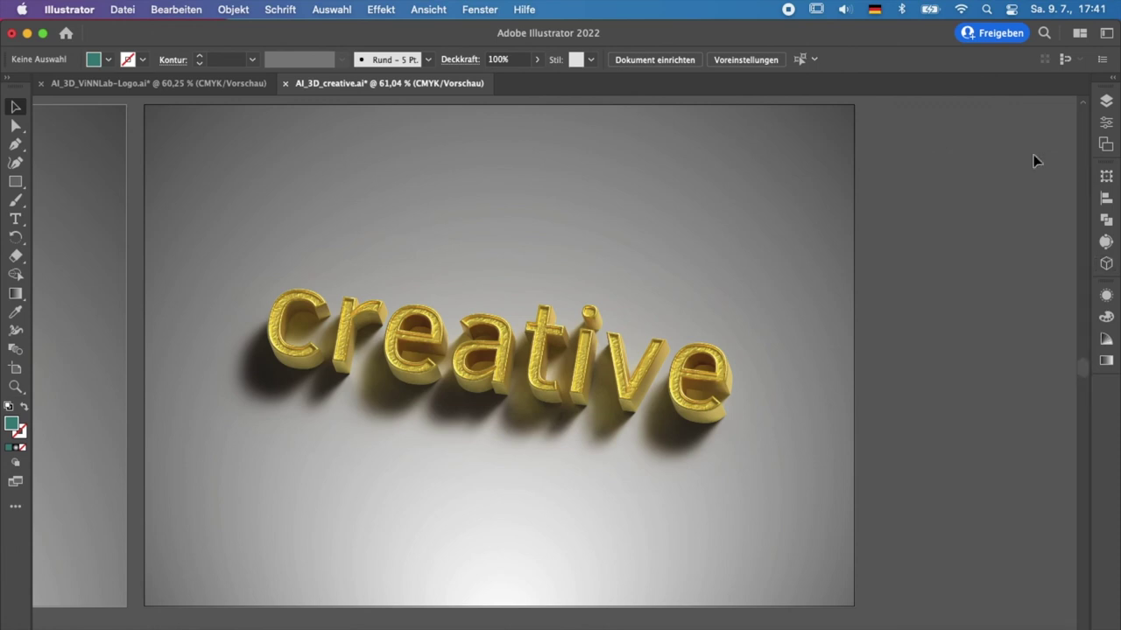
click(469, 7)
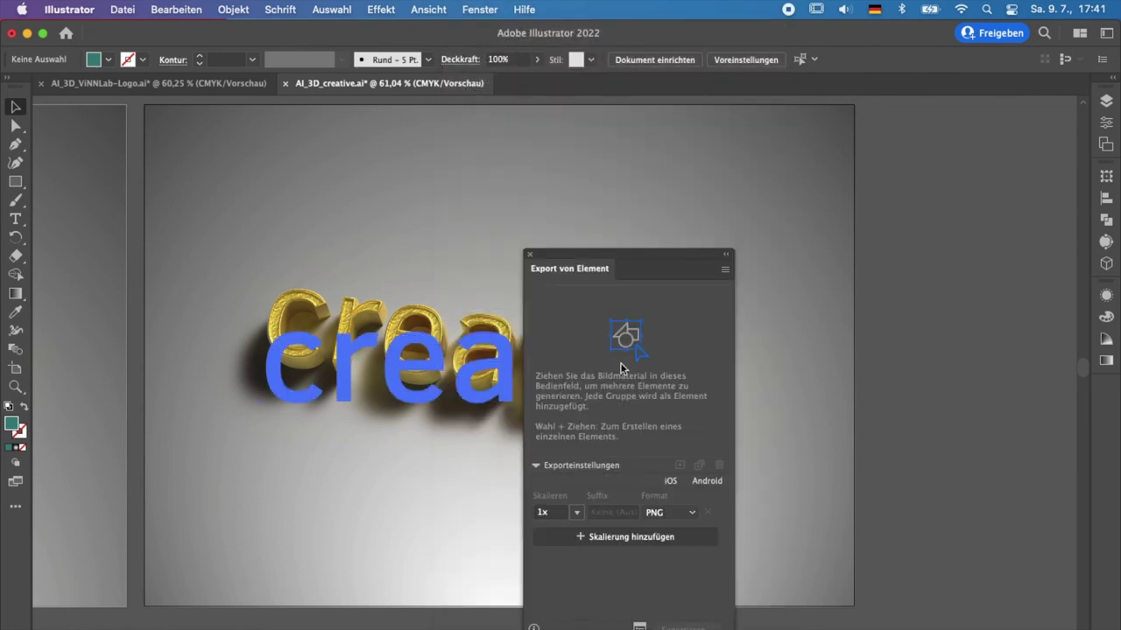
Add the gold 'creative' text to the Asset Export panel as an asset.
mouse_move(677, 254)
mouse_down()
mouse_move(1022, 186)
mouse_move(978, 178)
mouse_up()
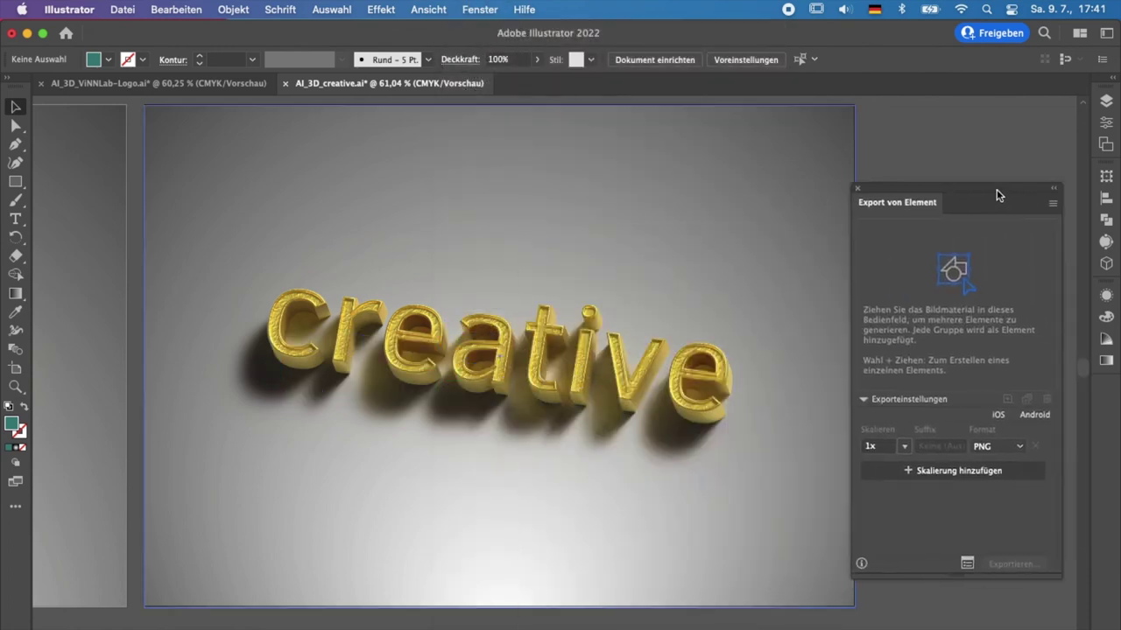
click(389, 374)
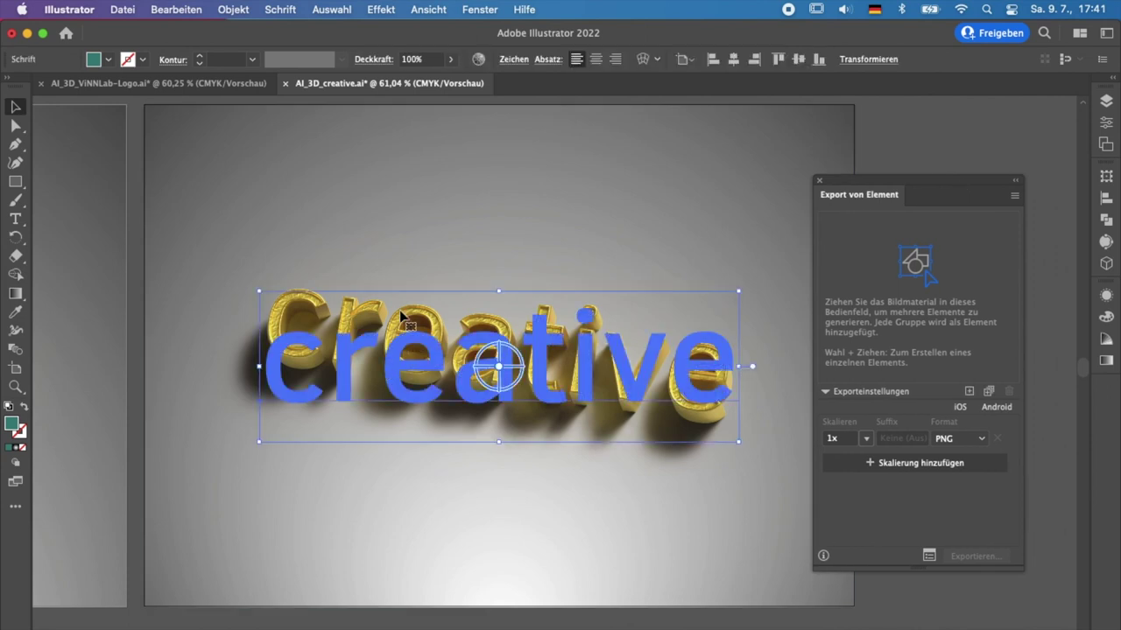
drag(399, 323, 873, 278)
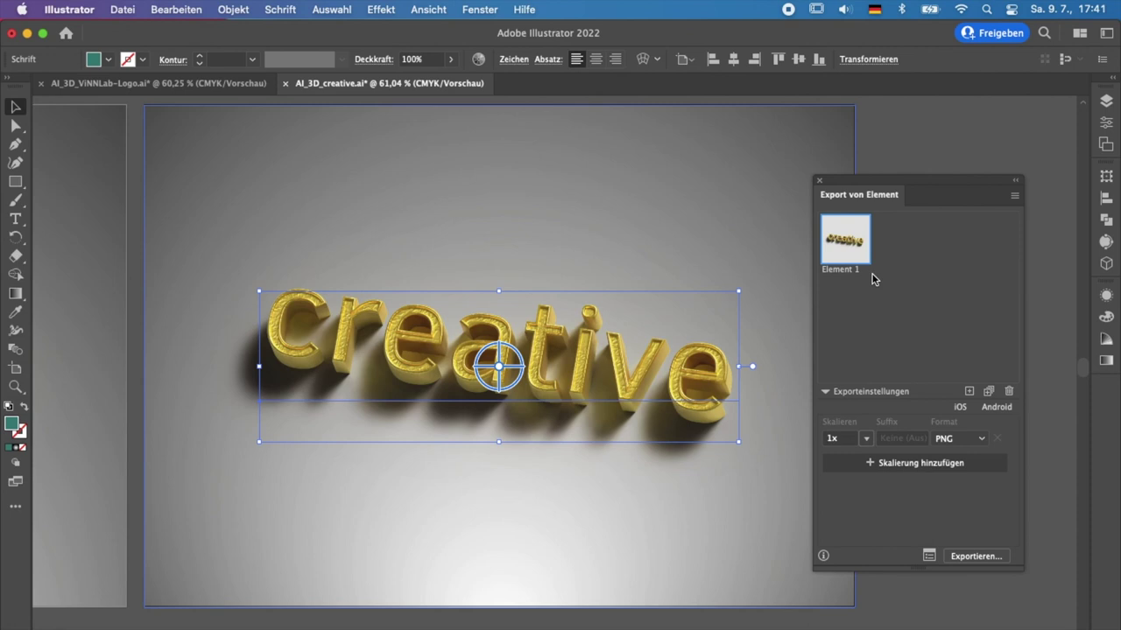
Export the asset in OBJ format, then close the Asset Export panel.
click(982, 439)
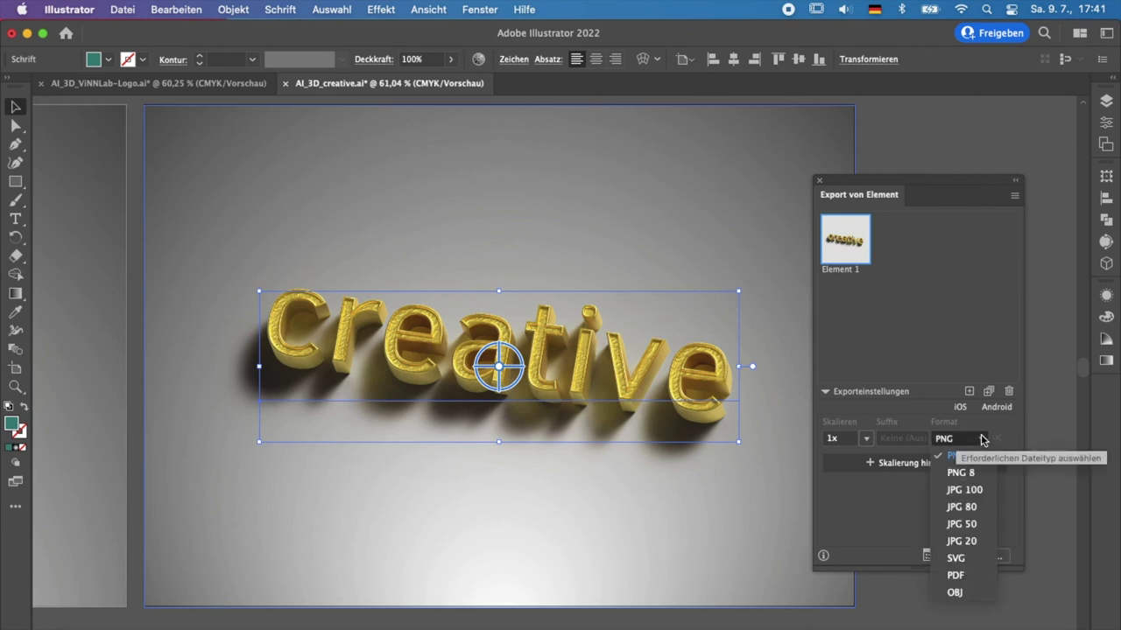
click(972, 593)
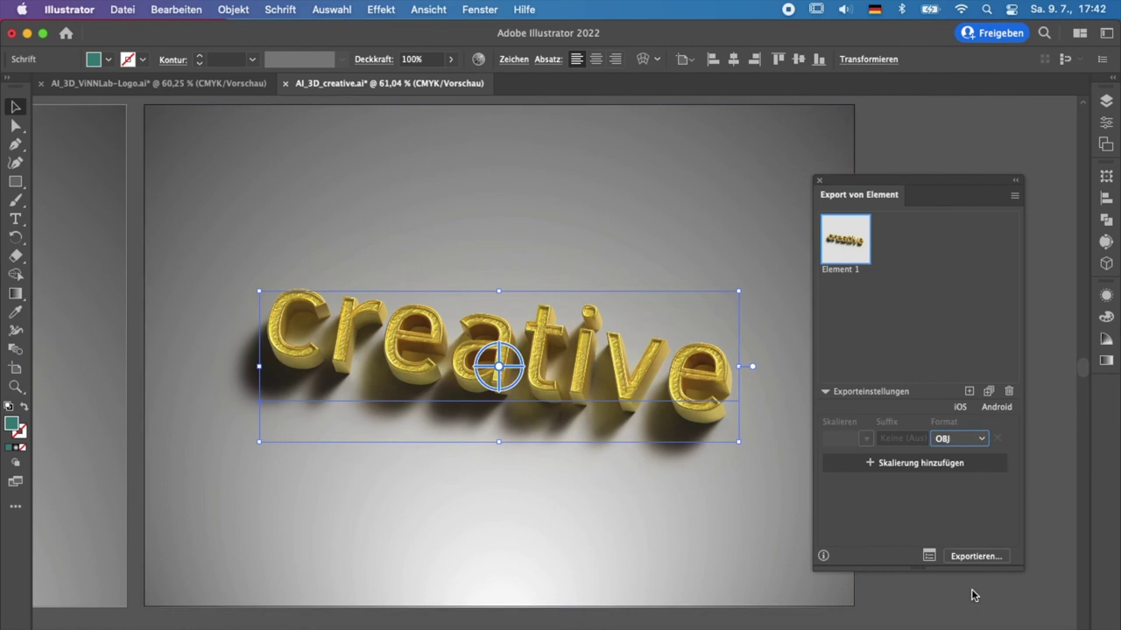
click(974, 516)
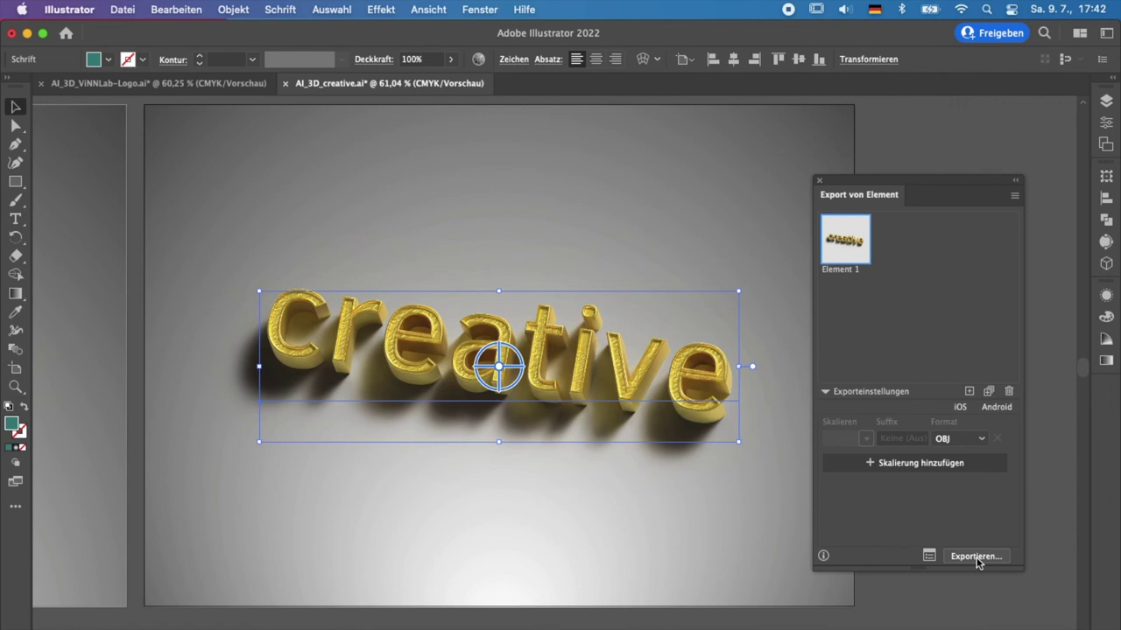
click(818, 182)
click(937, 207)
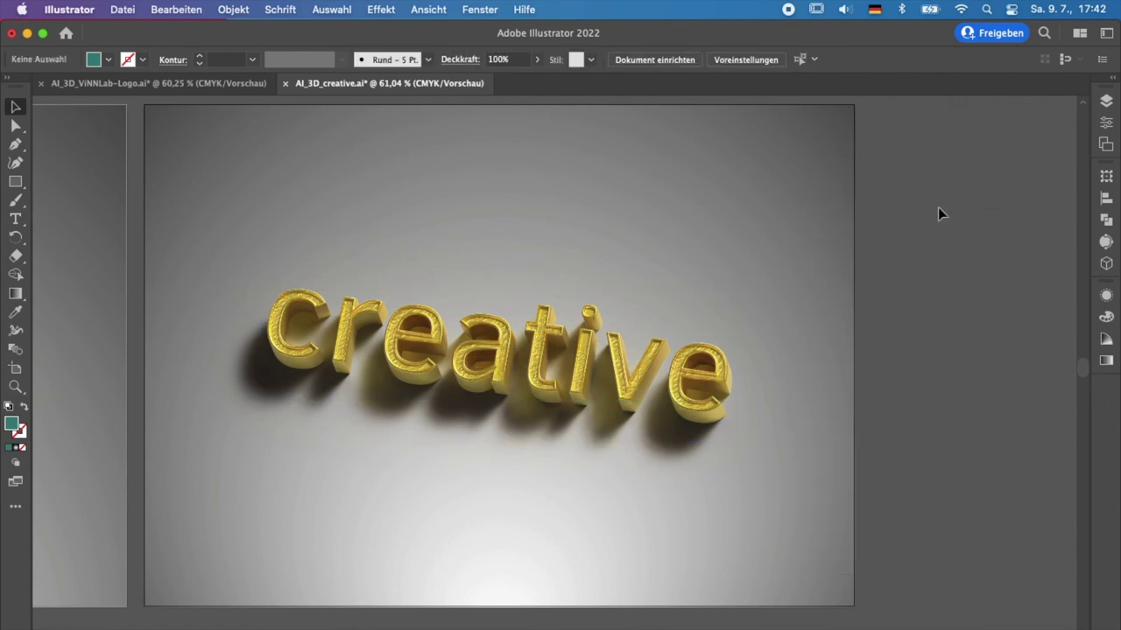